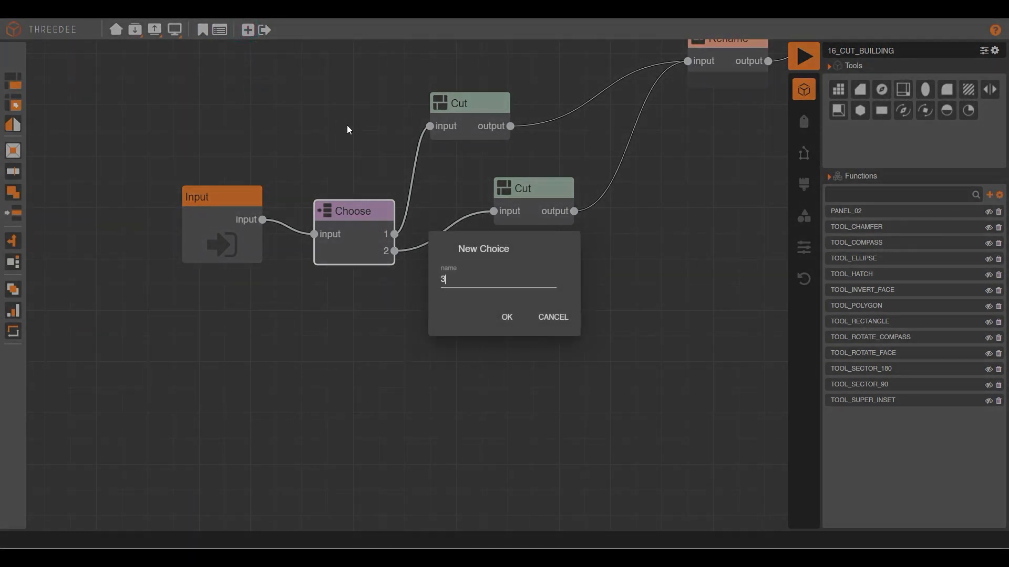
Step: Add choice 3 to the Choose node and open a new Cut node connected to it for editing
{"action": "left_click", "coordinate": [499, 317]}
{"action": "left_click_drag", "start_coordinate": [394, 268], "coordinate": [484, 338]}
{"action": "left_click", "coordinate": [517, 361]}
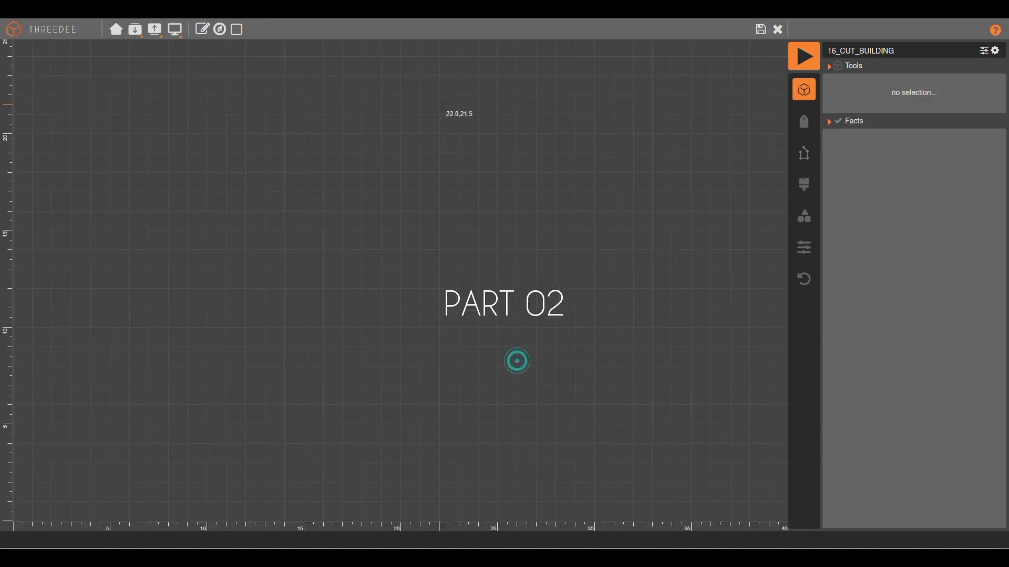
Step: Create a 10 by 10 base face with compass-labelled edges and draw a vertical cut across it at about x = 3.9
{"action": "left_click", "coordinate": [221, 29]}
{"action": "left_click", "coordinate": [490, 333]}
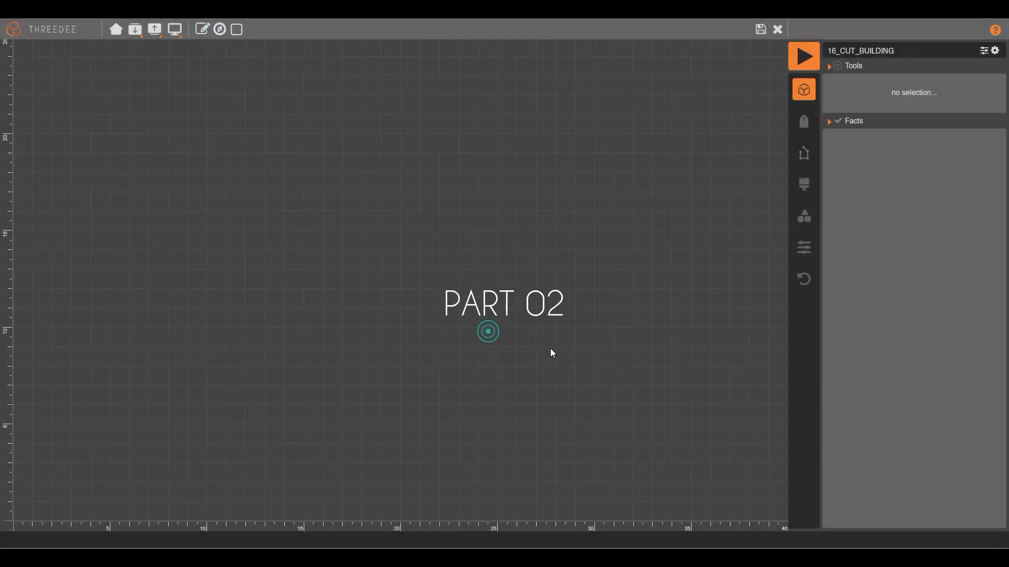
{"action": "mouse_move", "coordinate": [359, 488]}
{"action": "left_mouse_down"}
{"action": "mouse_move", "coordinate": [407, 181]}
{"action": "mouse_move", "coordinate": [360, 77]}
{"action": "left_mouse_up"}
Step: Add a fact making the vertical cut parallel to the base face's west edge
{"action": "left_click", "coordinate": [358, 145]}
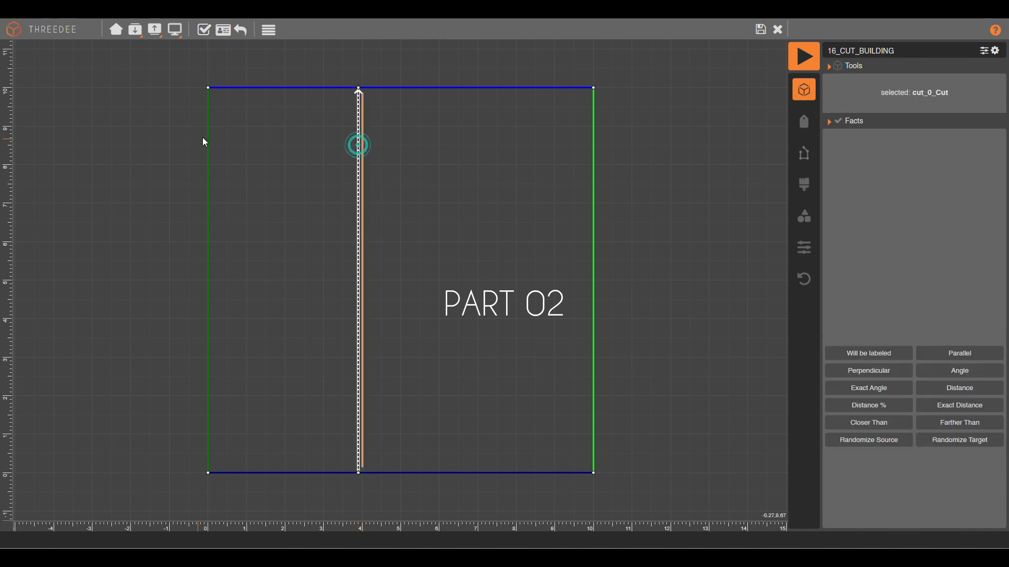
{"action": "left_click", "coordinate": [210, 131], "text": "shift"}
{"action": "left_click", "coordinate": [876, 353]}
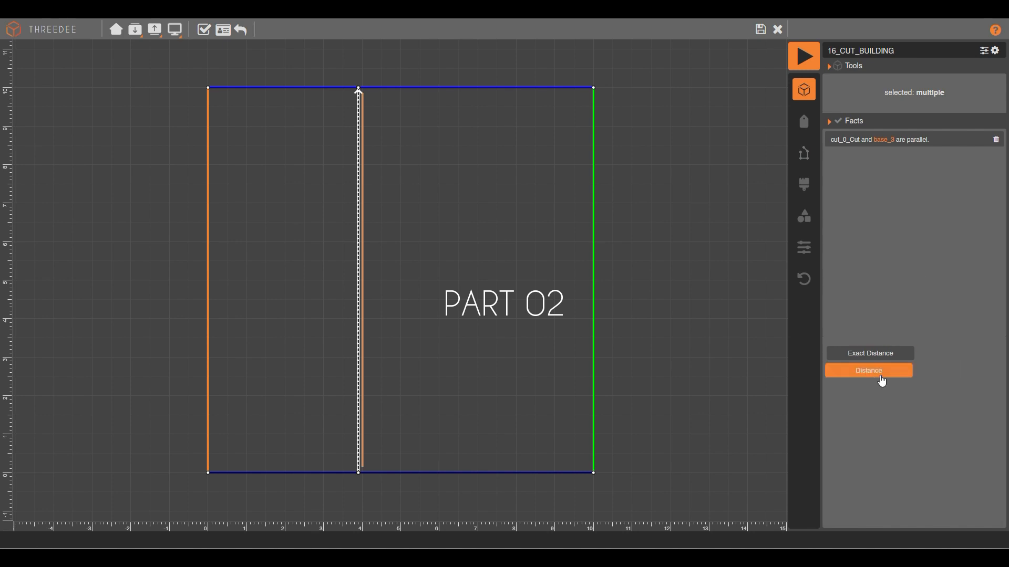
{"action": "left_click", "coordinate": [888, 270]}
Step: Add a fact requiring the left face's bottom edge to be longer than 10 units
{"action": "left_click", "coordinate": [299, 442]}
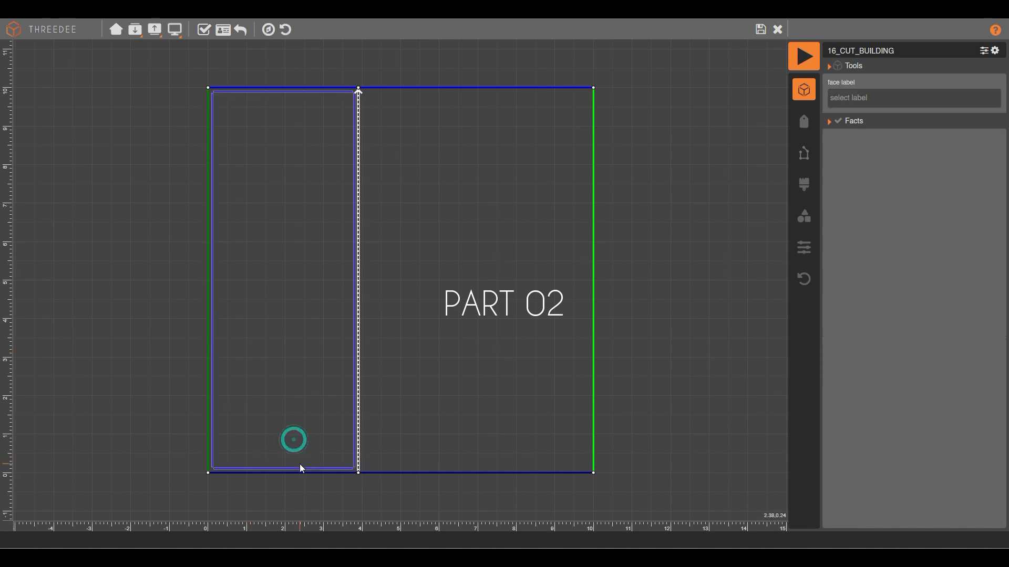
{"action": "left_click", "coordinate": [300, 466]}
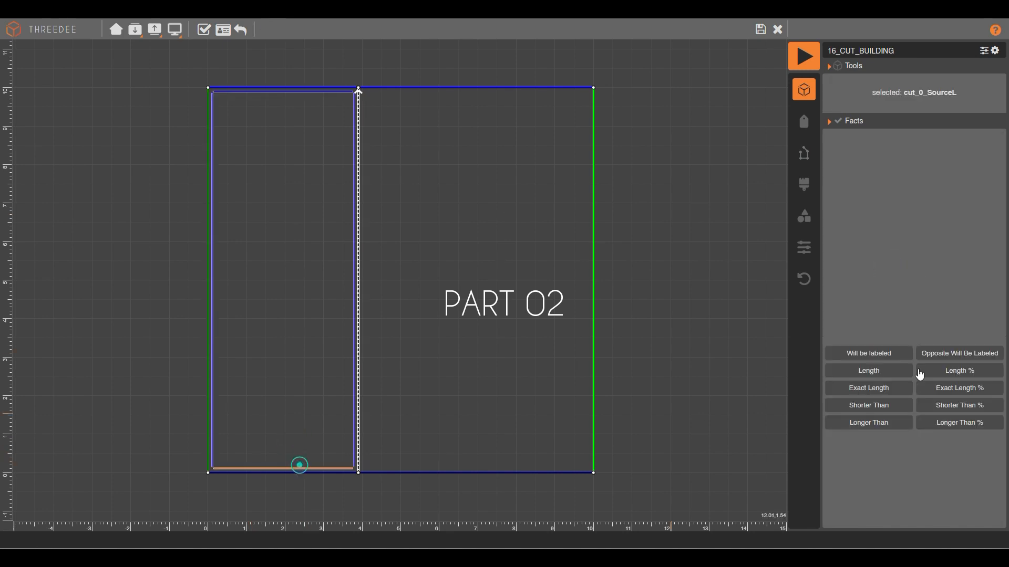
{"action": "left_click", "coordinate": [879, 423]}
{"action": "left_click", "coordinate": [918, 140]}
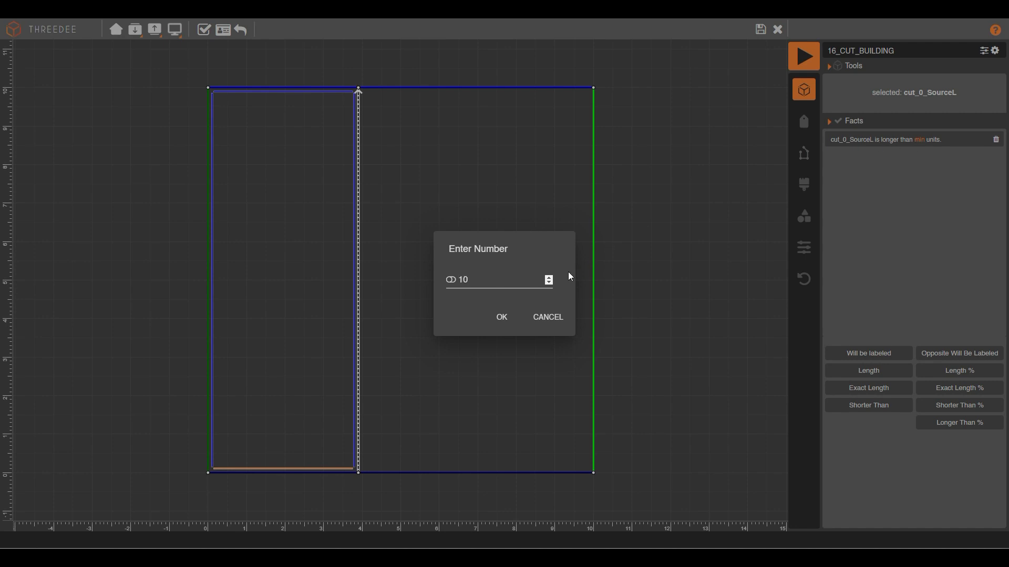
{"action": "left_click", "coordinate": [500, 329]}
Step: Draw a horizontal cut from the vertical cut to the east edge at about y = 3.1 and make it perpendicular to the vertical cut
{"action": "left_click", "coordinate": [319, 352]}
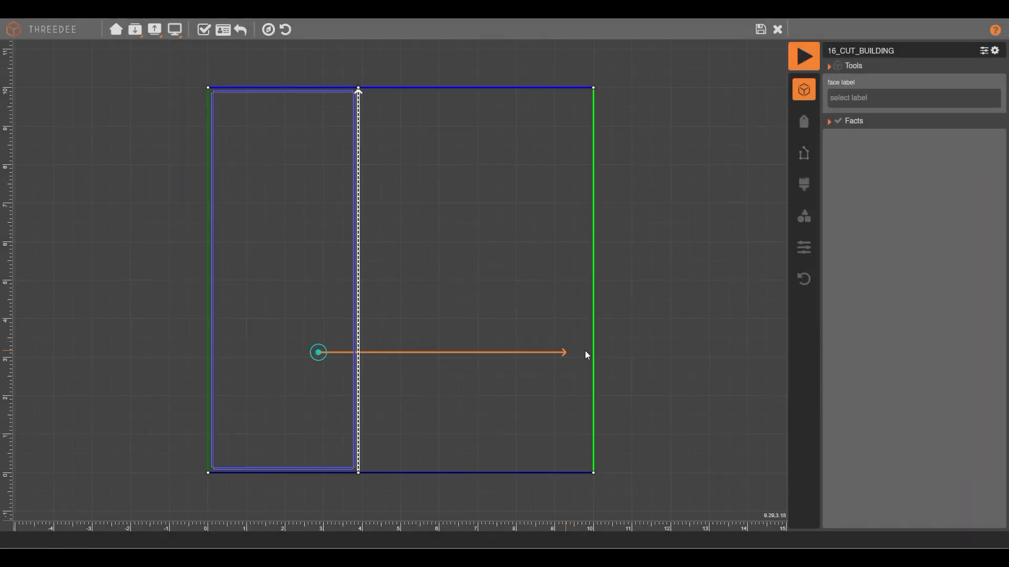
{"action": "left_click", "coordinate": [642, 352]}
{"action": "left_click", "coordinate": [507, 353]}
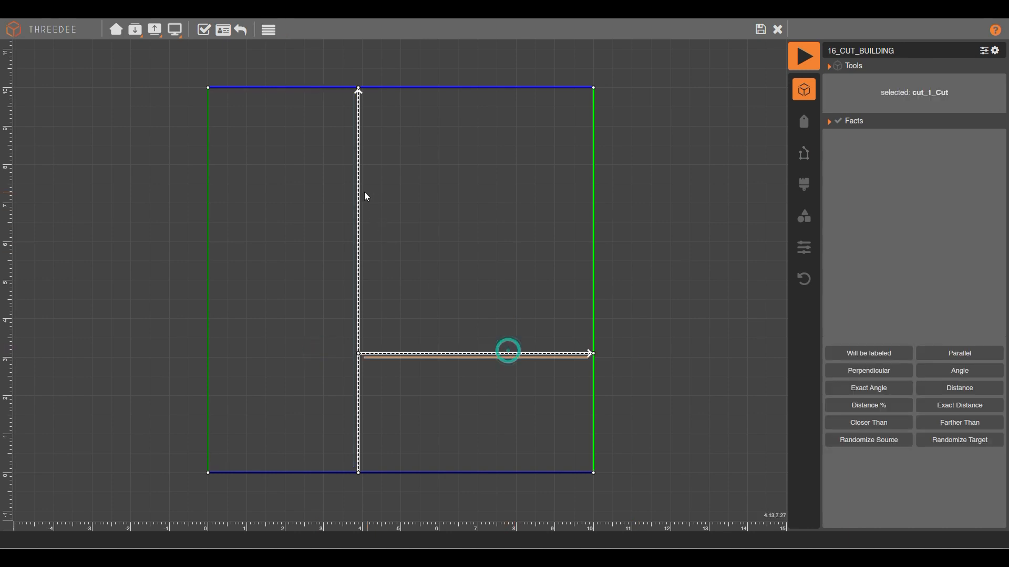
{"action": "left_click", "coordinate": [359, 193], "text": "shift"}
{"action": "left_click", "coordinate": [872, 356]}
{"action": "left_click", "coordinate": [693, 236]}
Step: Draw a second horizontal cut at about y = 7.2 to the east edge and make it perpendicular to the vertical cut
{"action": "left_click", "coordinate": [327, 194]}
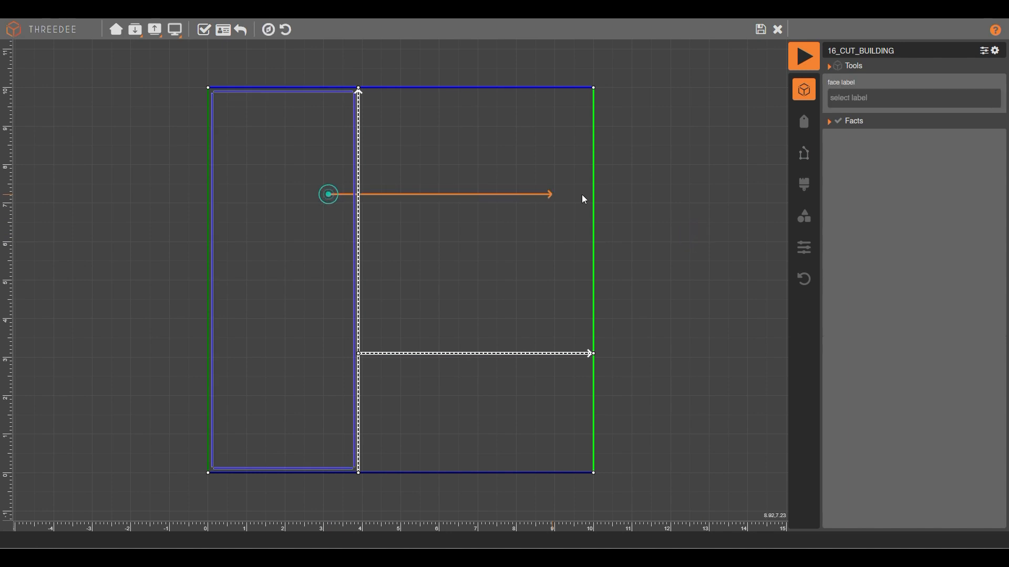
{"action": "left_click", "coordinate": [653, 199]}
{"action": "left_click", "coordinate": [484, 197]}
{"action": "left_click", "coordinate": [357, 140], "text": "shift"}
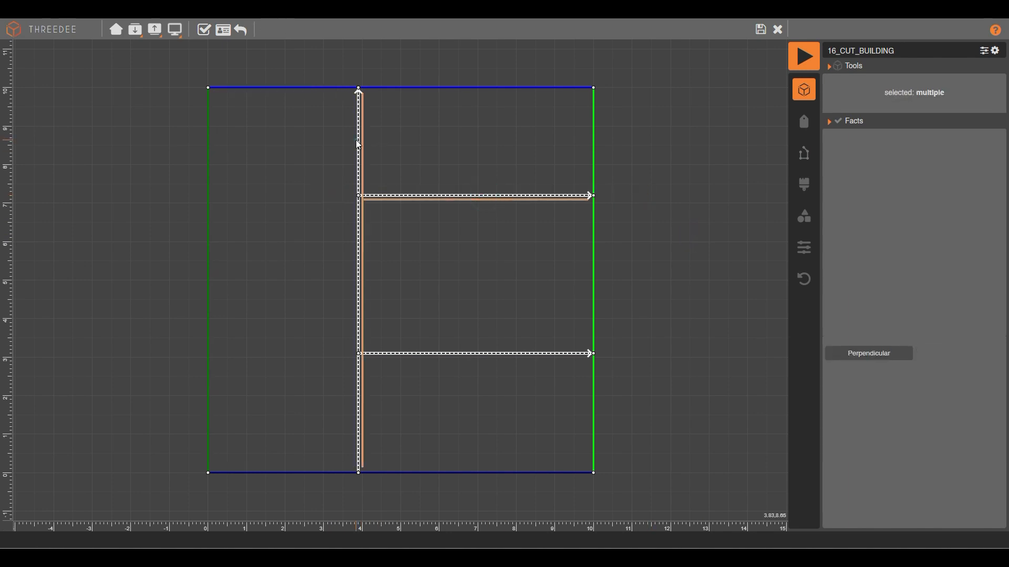
{"action": "left_click", "coordinate": [873, 353]}
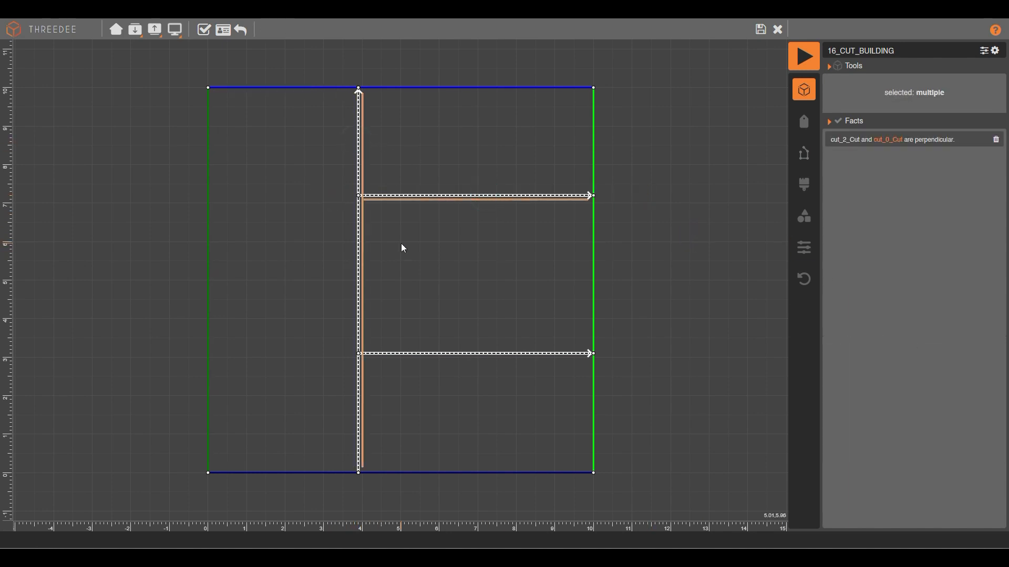
Step: Add a fact requiring the middle right face's left edge to be longer than 10 units
{"action": "left_click", "coordinate": [372, 235]}
{"action": "left_click", "coordinate": [361, 220]}
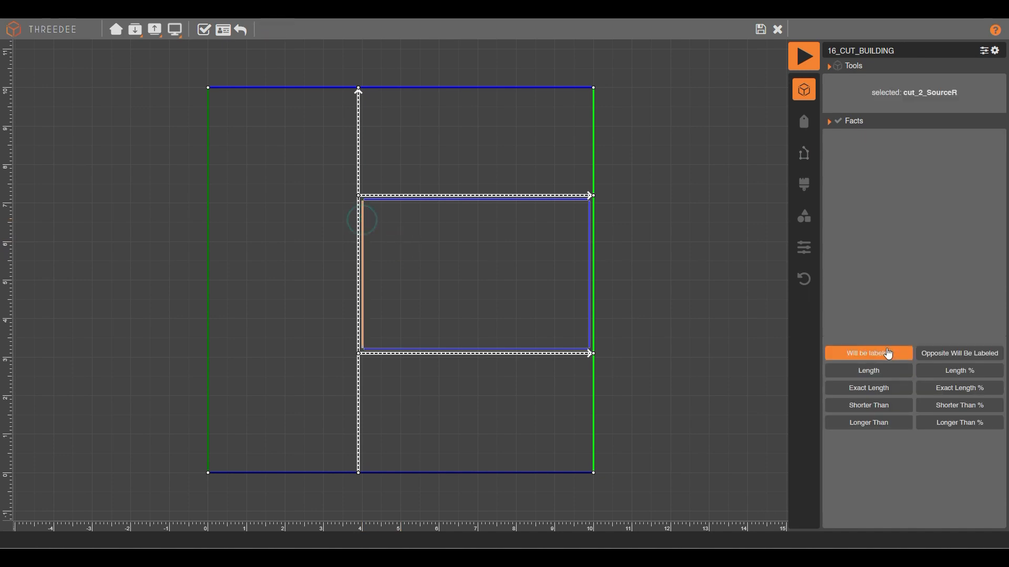
{"action": "left_click", "coordinate": [890, 422]}
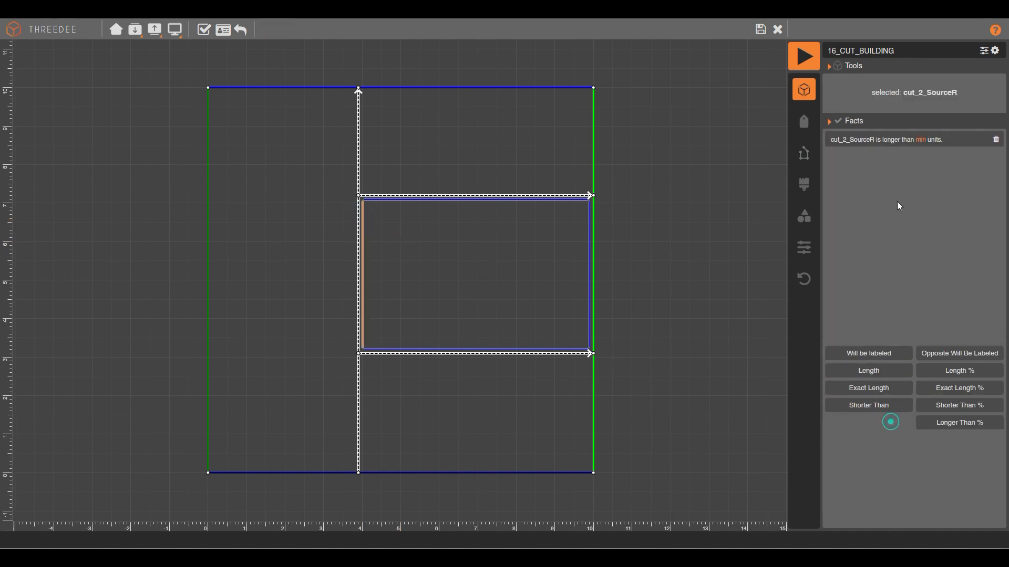
{"action": "left_click", "coordinate": [921, 140]}
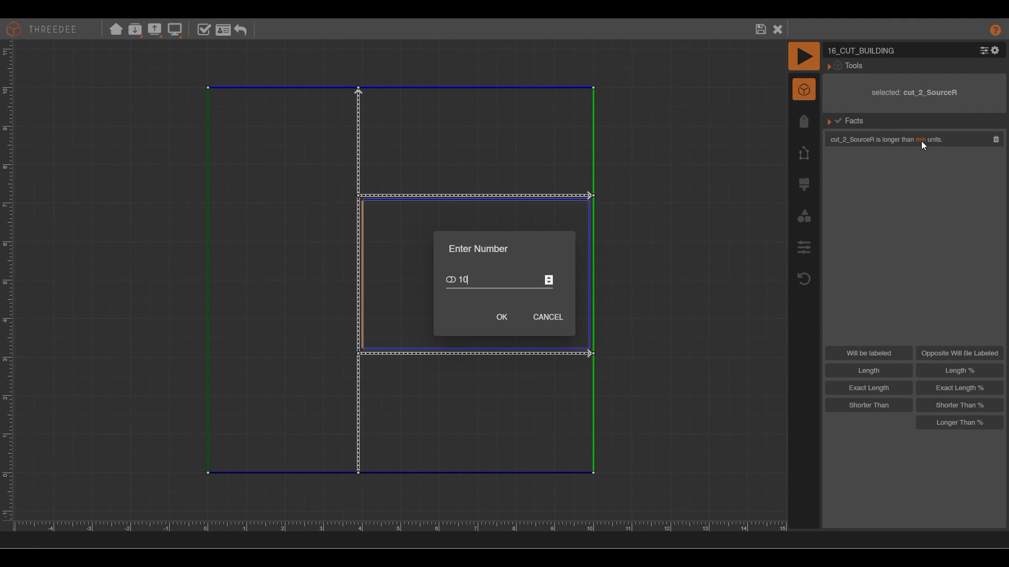
{"action": "left_click", "coordinate": [508, 318]}
{"action": "left_click", "coordinate": [679, 254]}
Step: Assign face label 1 to the tall left face
{"action": "left_click", "coordinate": [302, 225]}
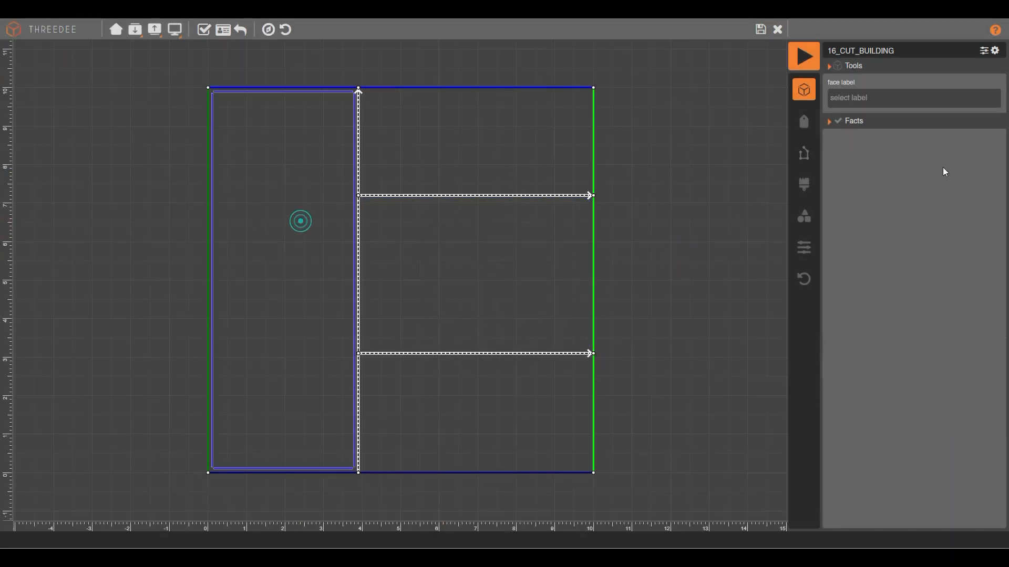
{"action": "left_click", "coordinate": [866, 98]}
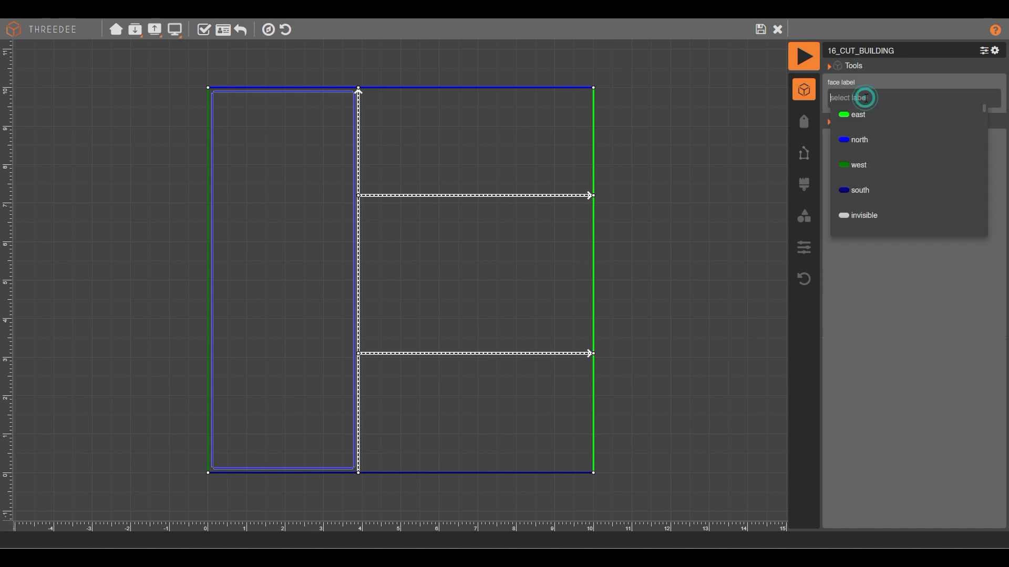
{"action": "type", "text": "1"}
{"action": "left_click", "coordinate": [871, 121]}
{"action": "left_click", "coordinate": [483, 239]}
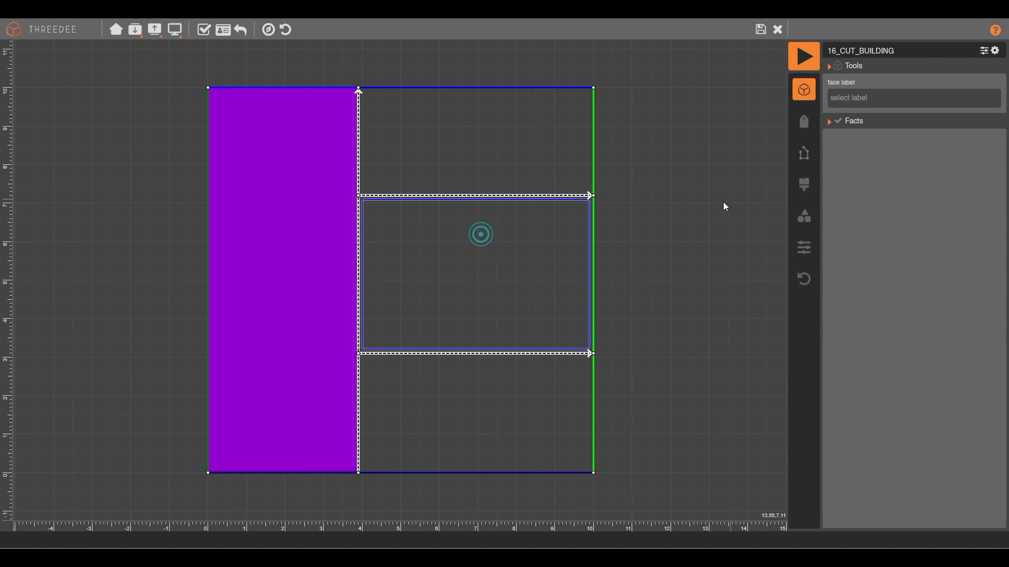
{"action": "left_click", "coordinate": [726, 195]}
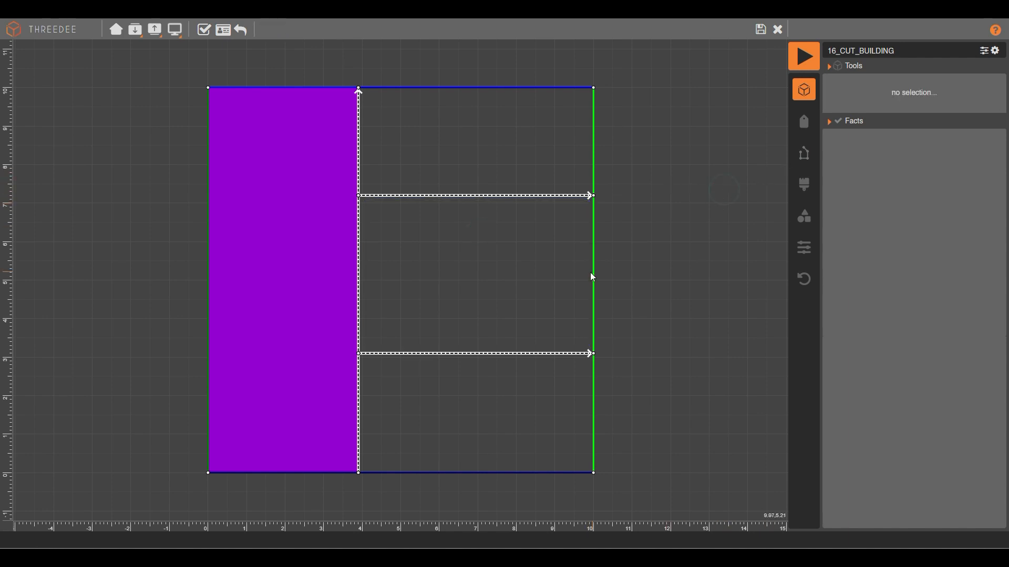
{"action": "left_click_drag", "start_coordinate": [478, 380], "coordinate": [478, 177]}
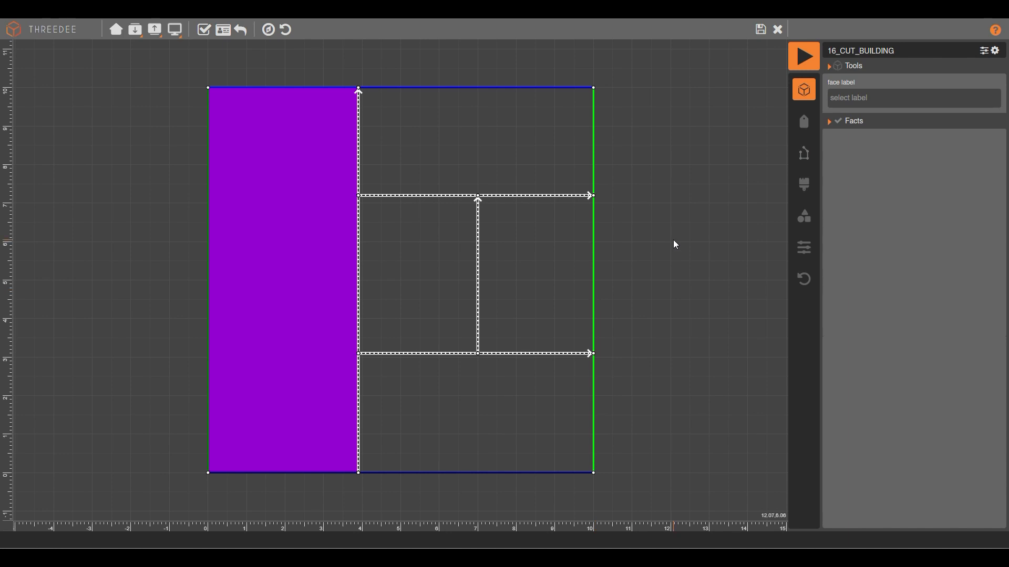
{"action": "left_click", "coordinate": [245, 36]}
Step: Add a fact requiring the upper right face's left edge to be longer than 10 units
{"action": "left_click", "coordinate": [488, 132]}
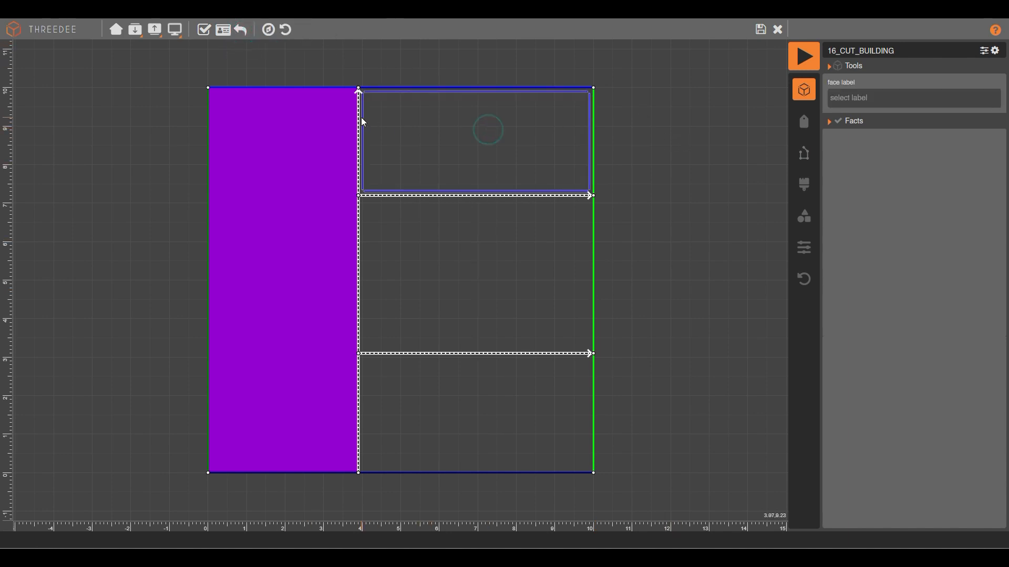
{"action": "left_click", "coordinate": [362, 119]}
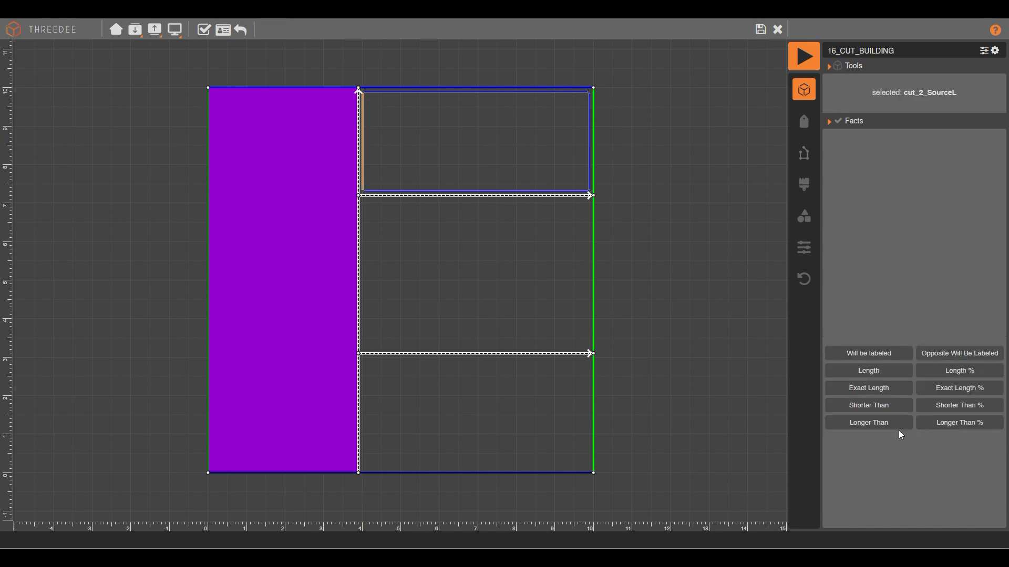
{"action": "left_click", "coordinate": [888, 422]}
{"action": "left_click", "coordinate": [919, 142]}
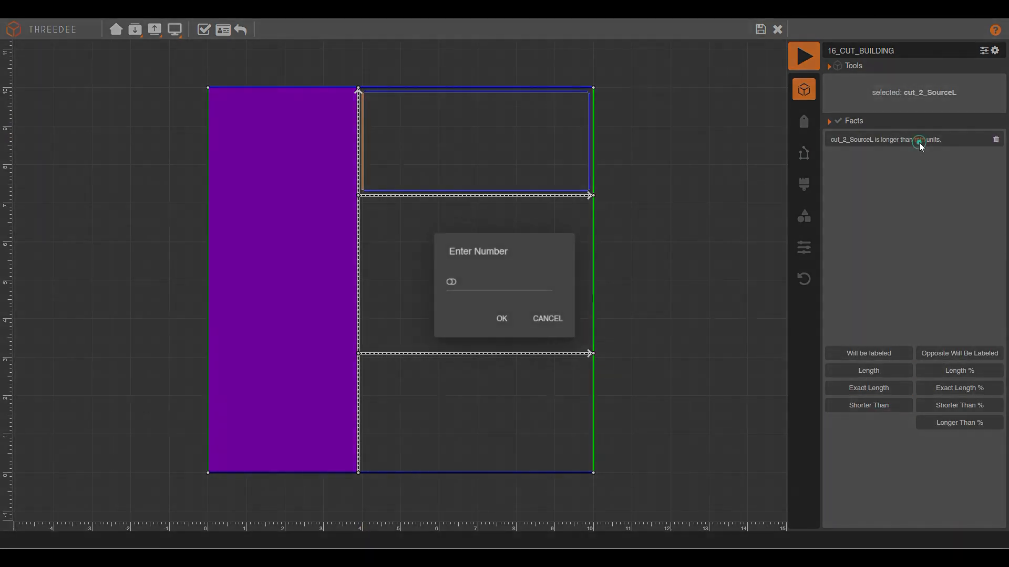
{"action": "type", "text": "10"}
{"action": "left_click", "coordinate": [486, 317]}
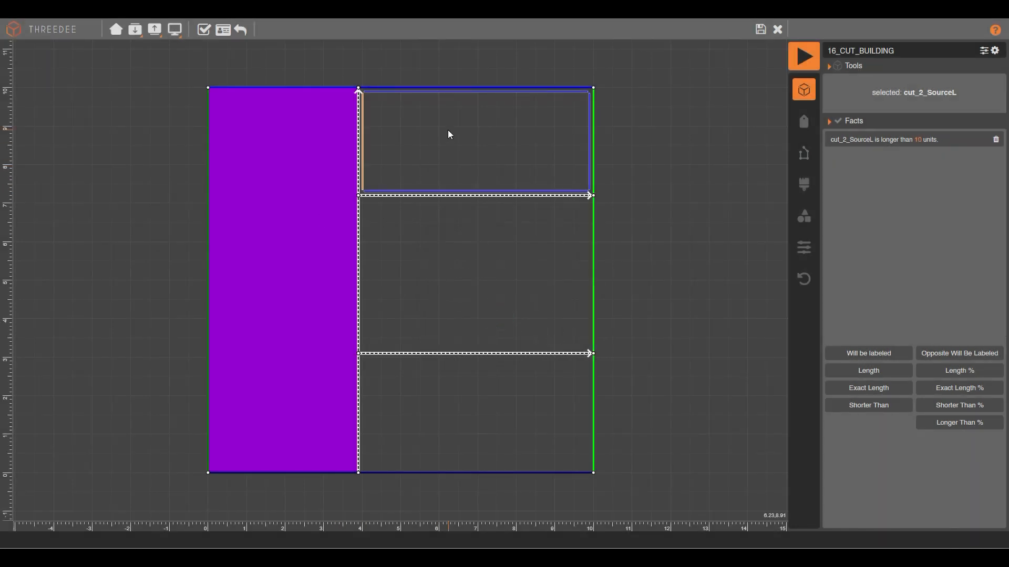
Step: Assign face label 2 to the middle right face and face label 3 to the upper right face
{"action": "left_click", "coordinate": [440, 261]}
{"action": "left_click", "coordinate": [867, 99]}
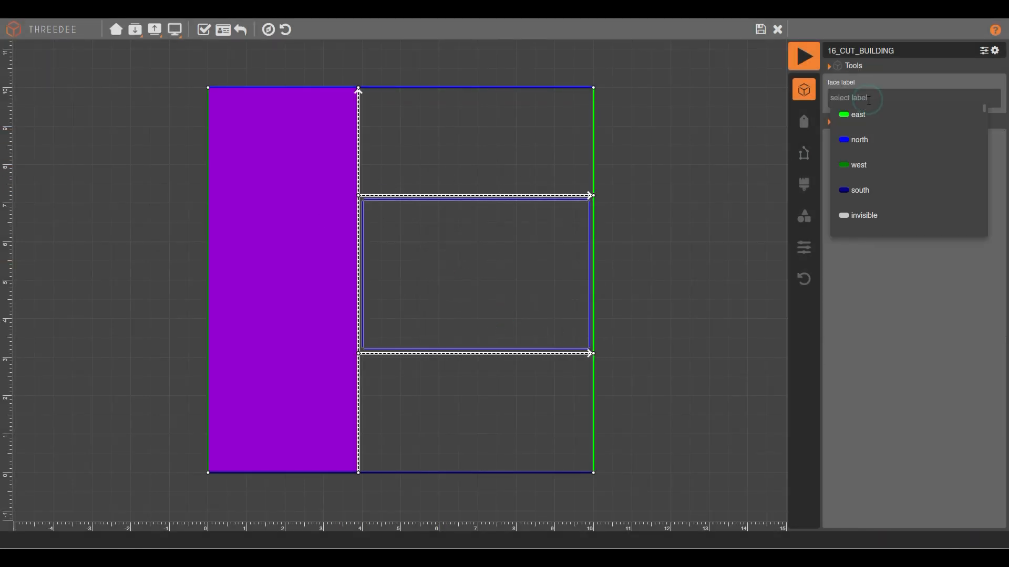
{"action": "type", "text": "B"}
{"action": "left_click", "coordinate": [878, 116]}
{"action": "left_click", "coordinate": [467, 130]}
{"action": "left_click", "coordinate": [884, 102]}
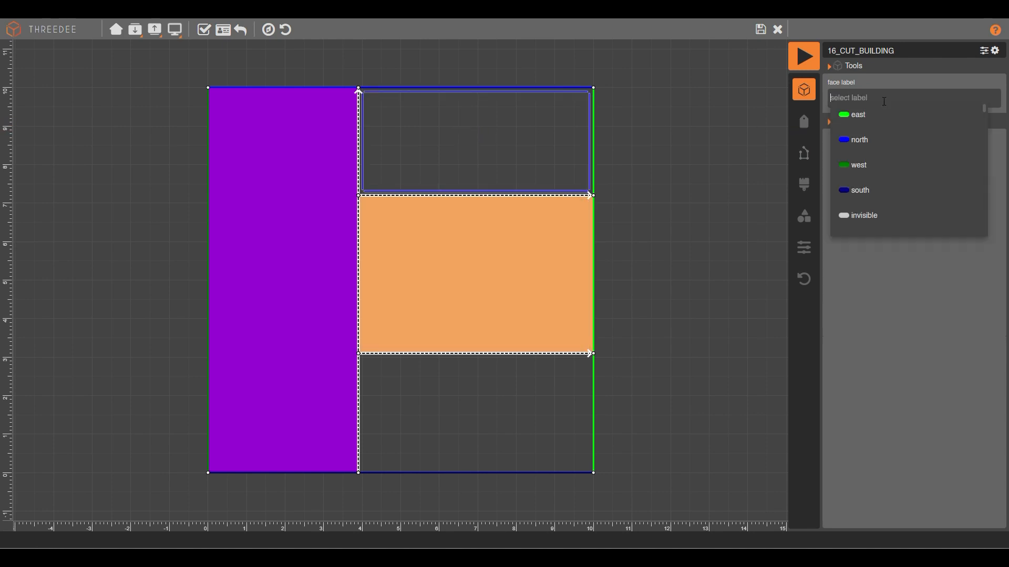
{"action": "type", "text": "3"}
{"action": "left_click", "coordinate": [886, 122]}
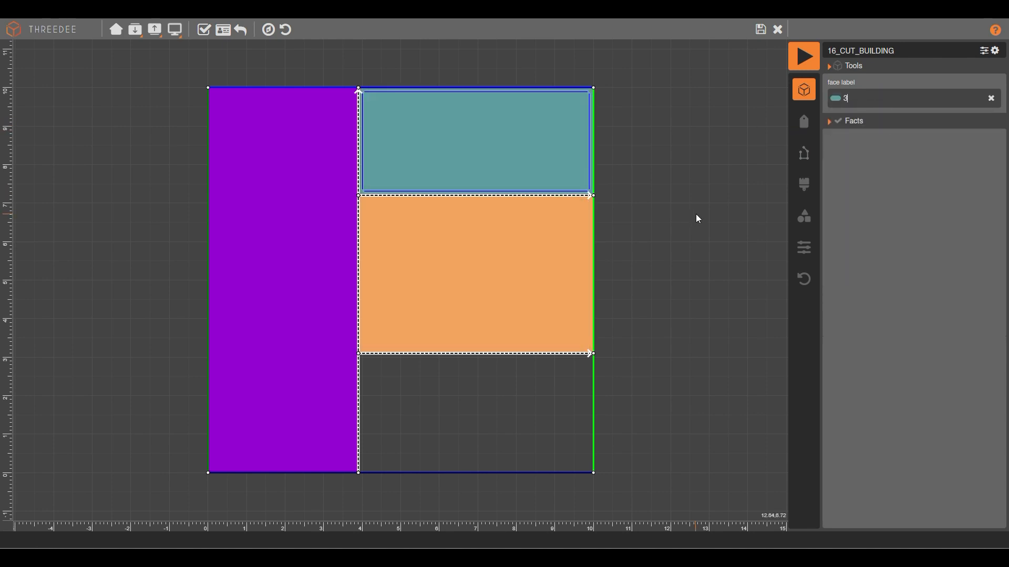
{"action": "left_click", "coordinate": [696, 214]}
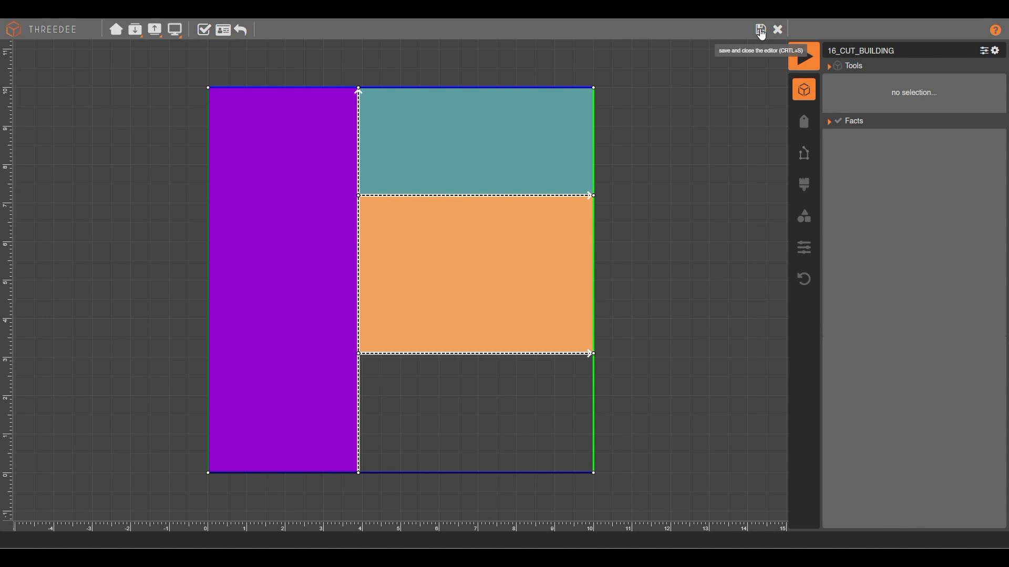
{"action": "left_click", "coordinate": [469, 261]}
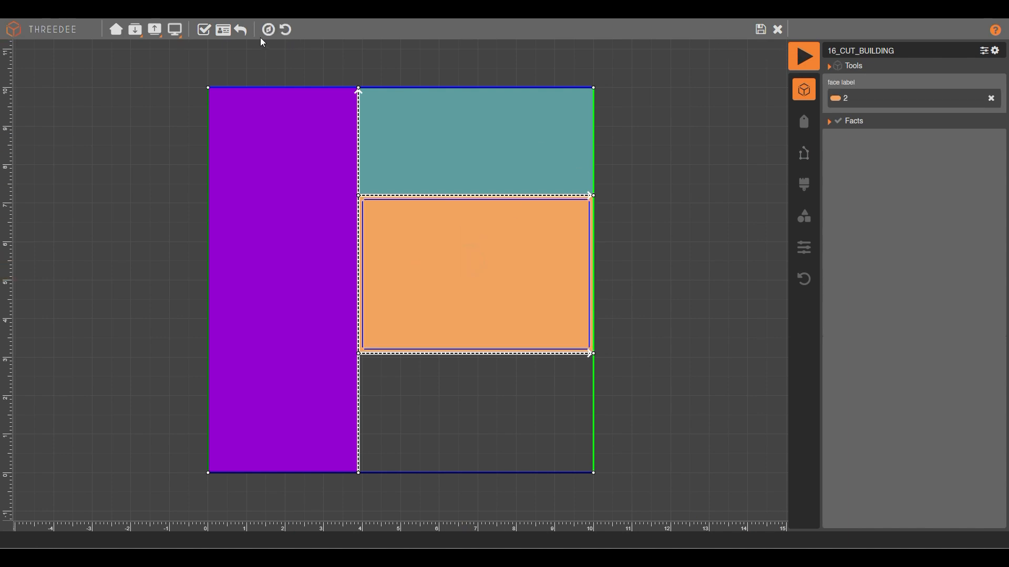
{"action": "left_click", "coordinate": [268, 126]}
{"action": "left_click", "coordinate": [425, 125]}
{"action": "left_click", "coordinate": [639, 210]}
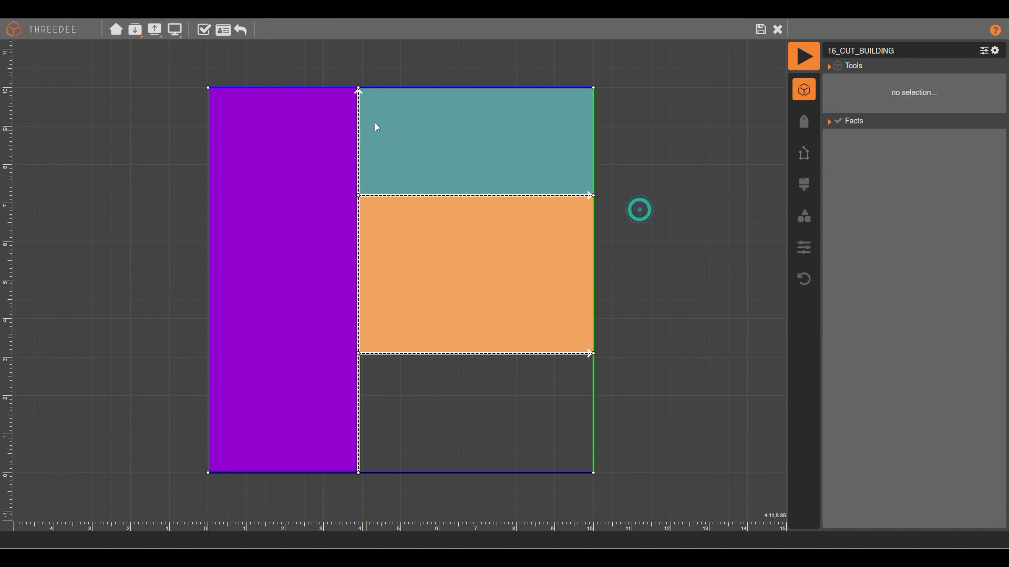
Step: Apply the invisible label to the left edges and the shared edges of the upper right and middle right faces
{"action": "left_click", "coordinate": [508, 153]}
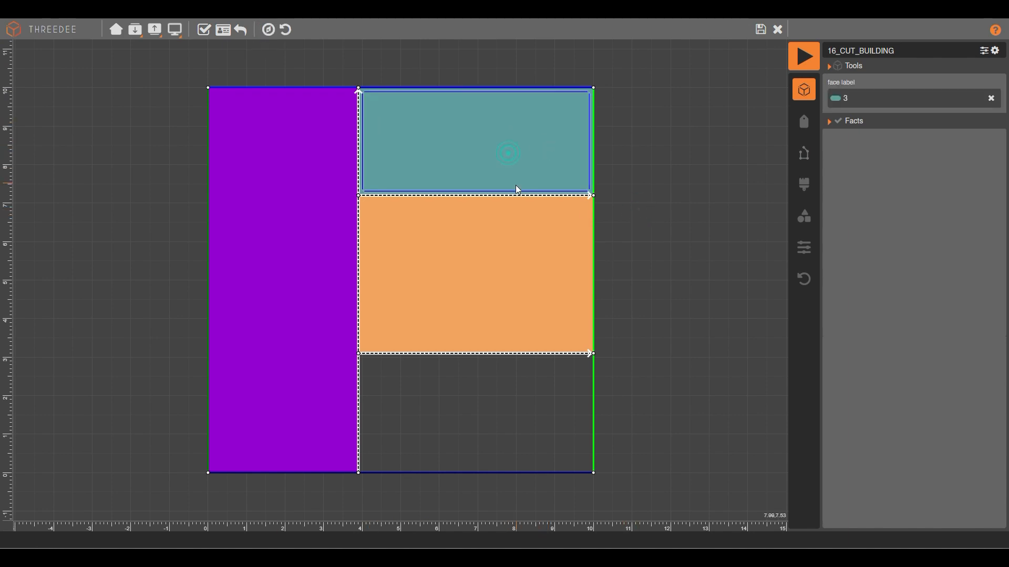
{"action": "left_click", "coordinate": [518, 191]}
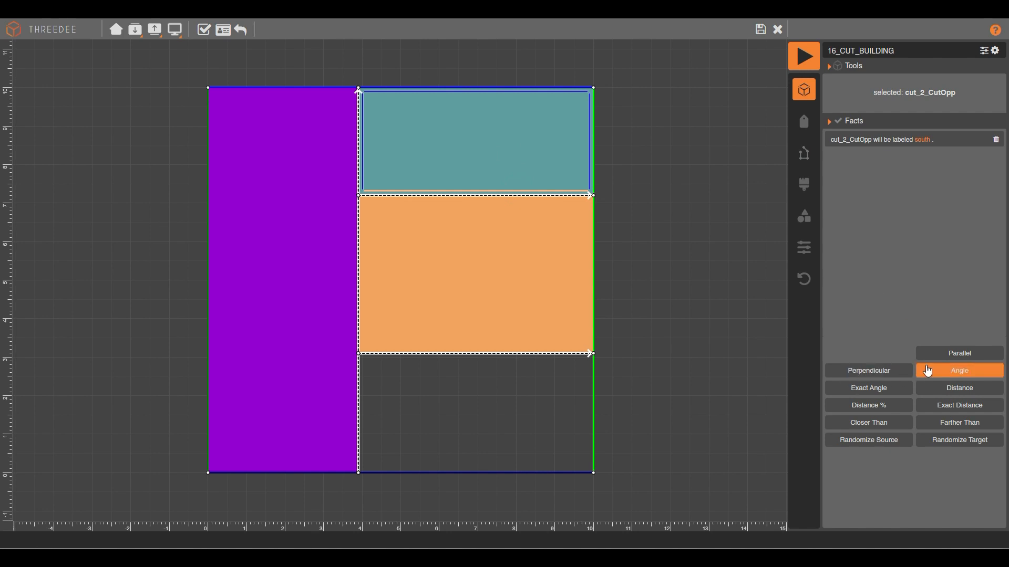
{"action": "left_click", "coordinate": [804, 122]}
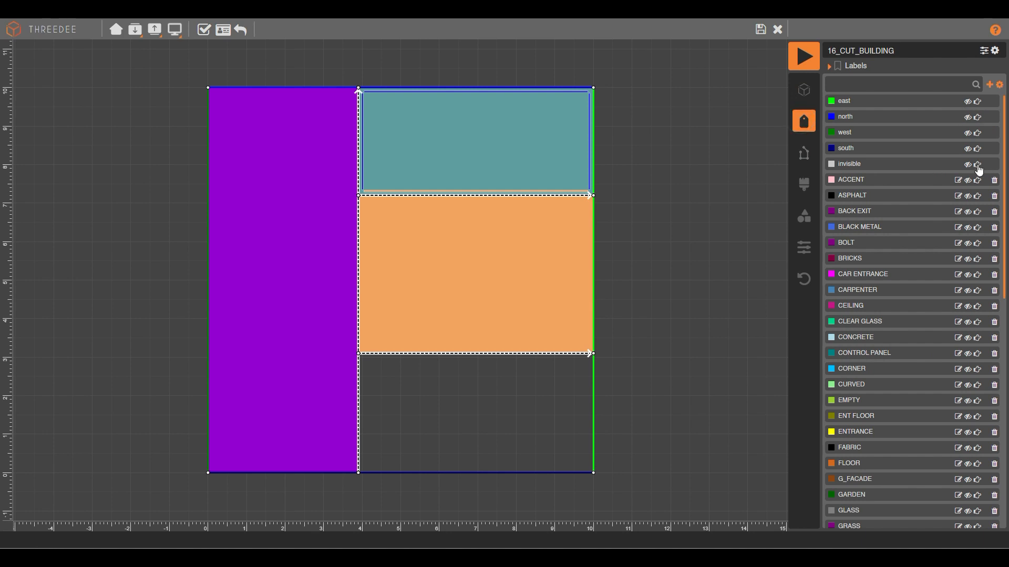
{"action": "left_click", "coordinate": [364, 115]}
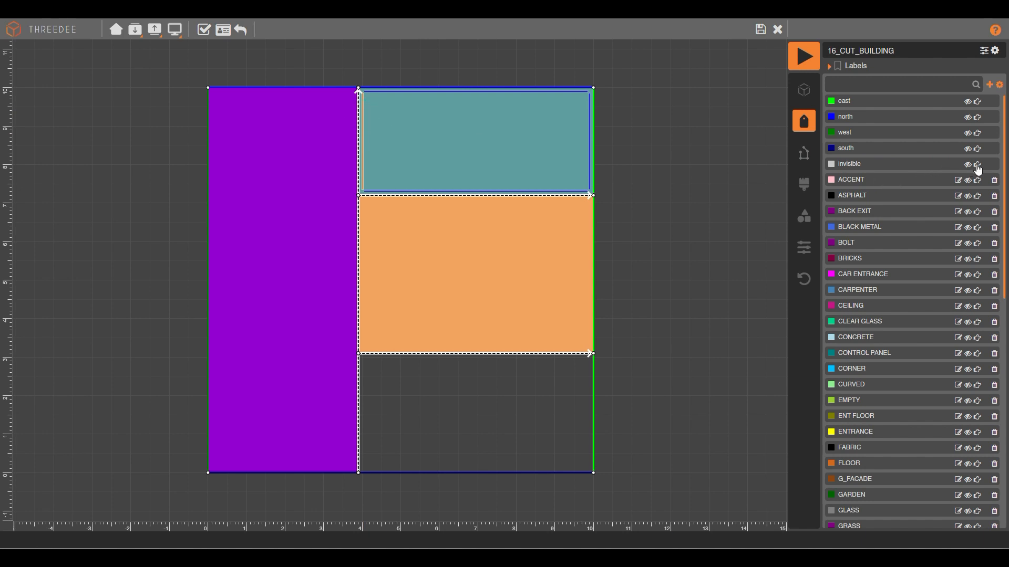
{"action": "left_click", "coordinate": [377, 230]}
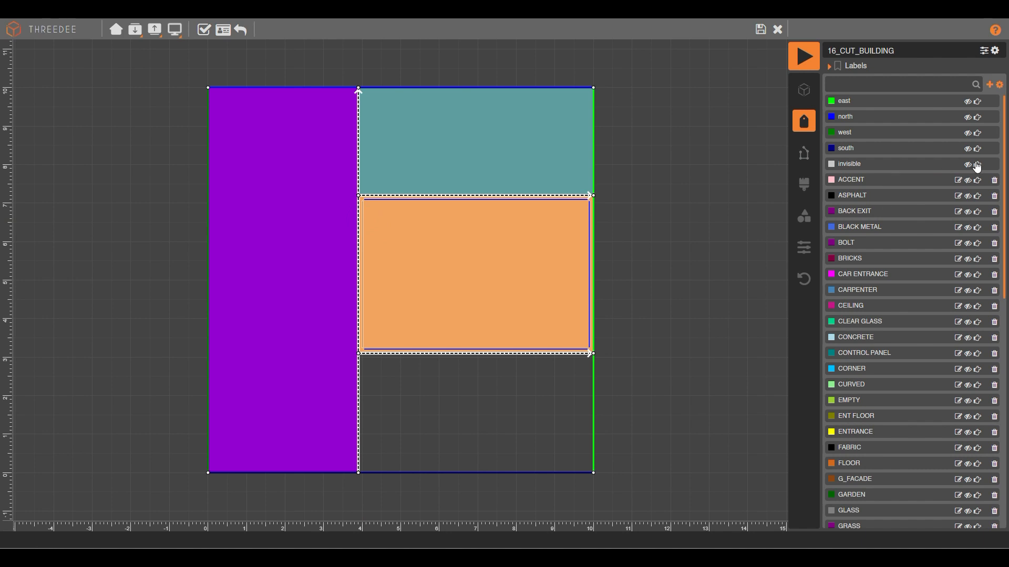
{"action": "left_click", "coordinate": [459, 200]}
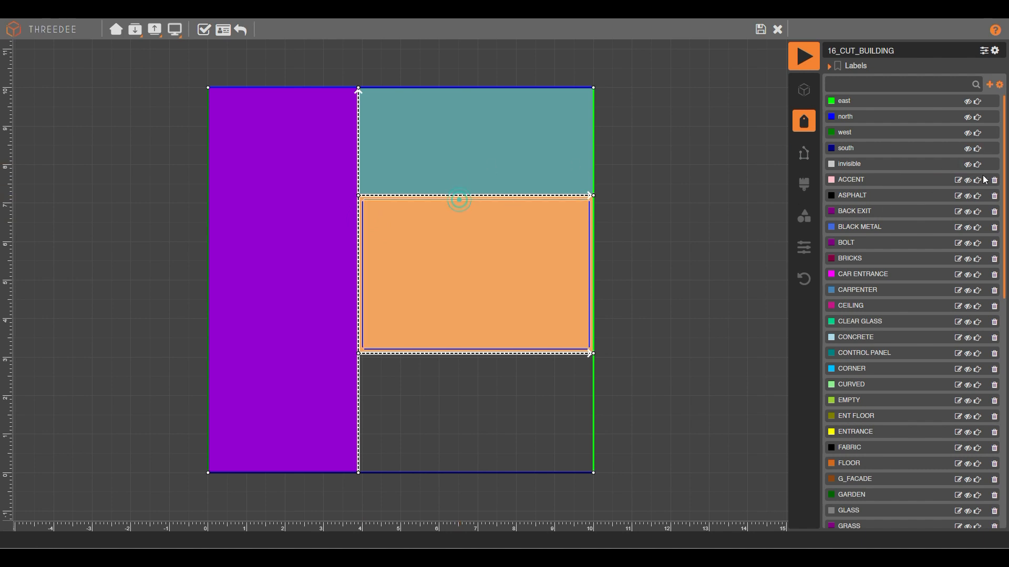
{"action": "left_click", "coordinate": [977, 164]}
Step: Add a fact labelling the edge opposite the upper right face's left edge as invisible
{"action": "left_click", "coordinate": [379, 131]}
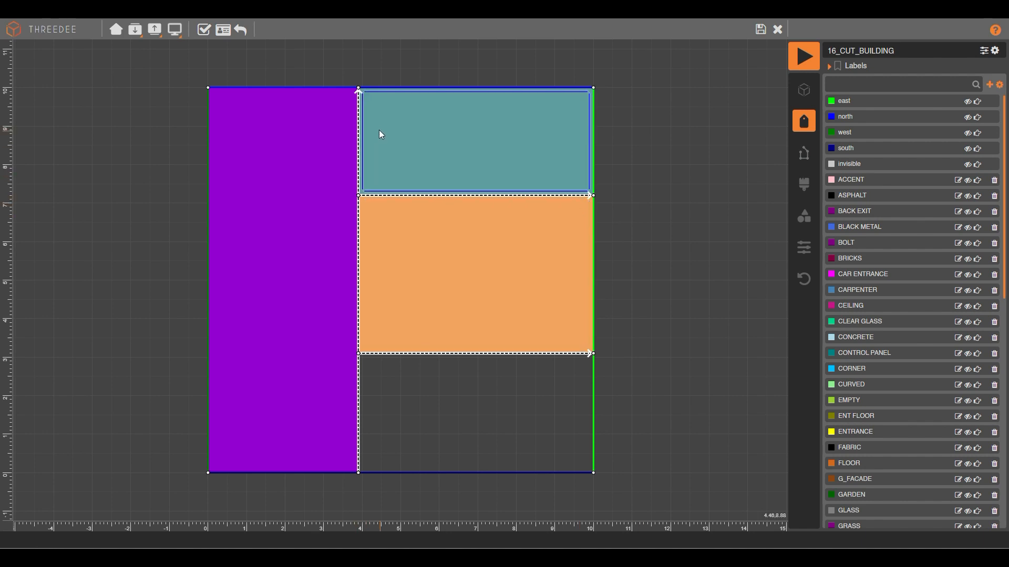
{"action": "left_click", "coordinate": [806, 96]}
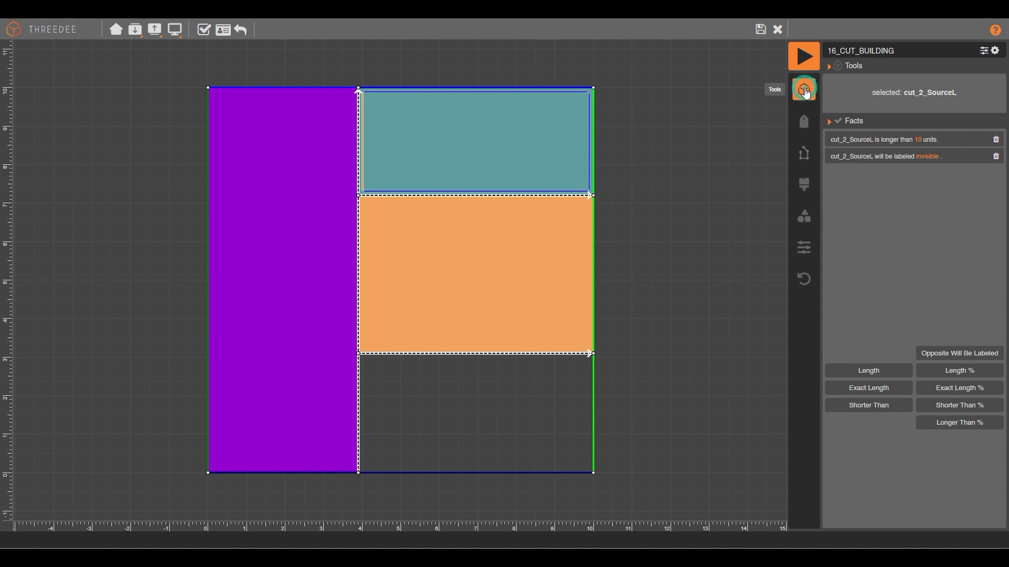
{"action": "left_click", "coordinate": [977, 351]}
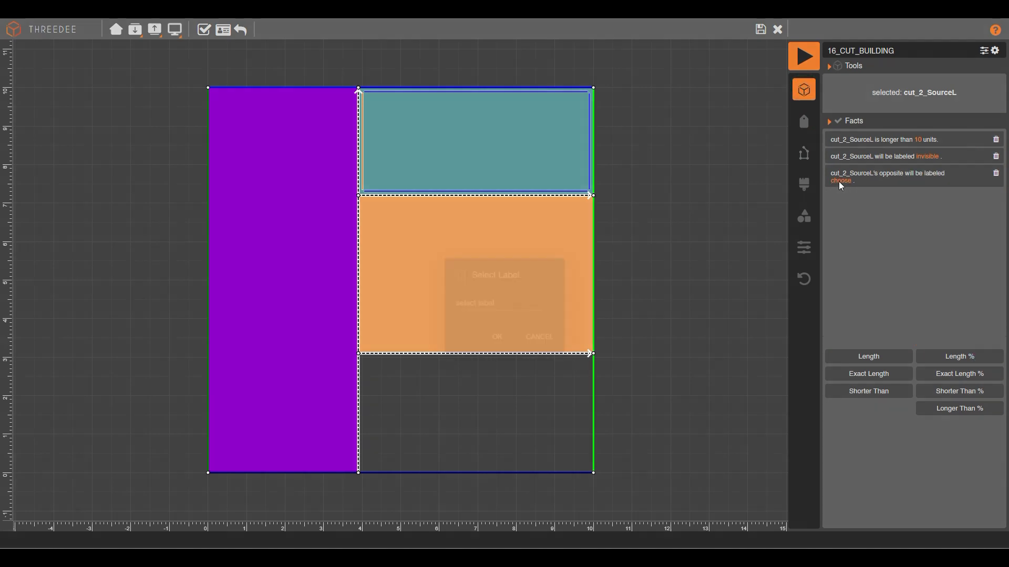
{"action": "left_click", "coordinate": [843, 181]}
{"action": "left_click", "coordinate": [467, 399]}
Step: Add a fact labelling the edge opposite the middle right face's left edge as invisible, and save the cut
{"action": "left_click", "coordinate": [373, 243]}
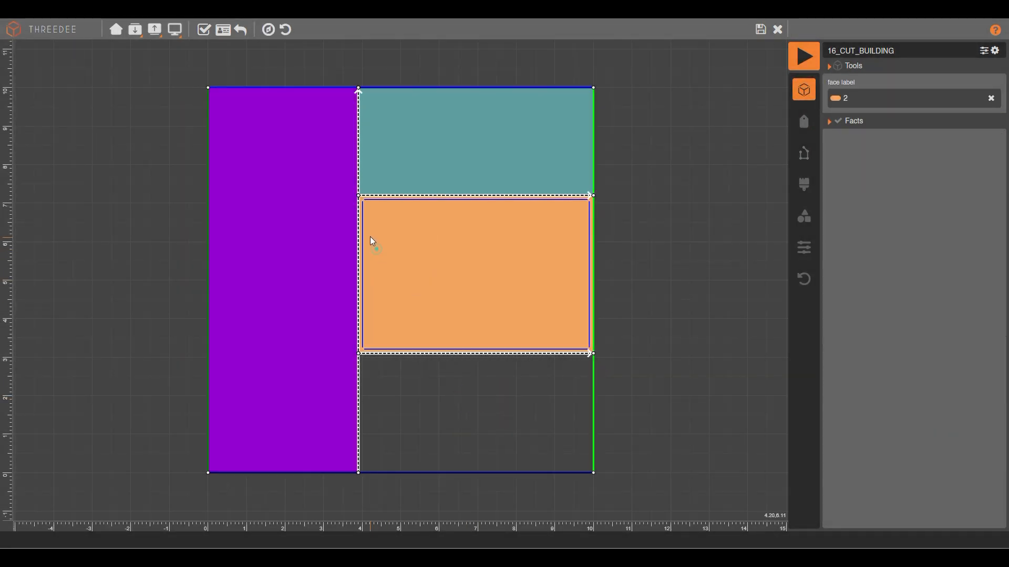
{"action": "left_click", "coordinate": [359, 226]}
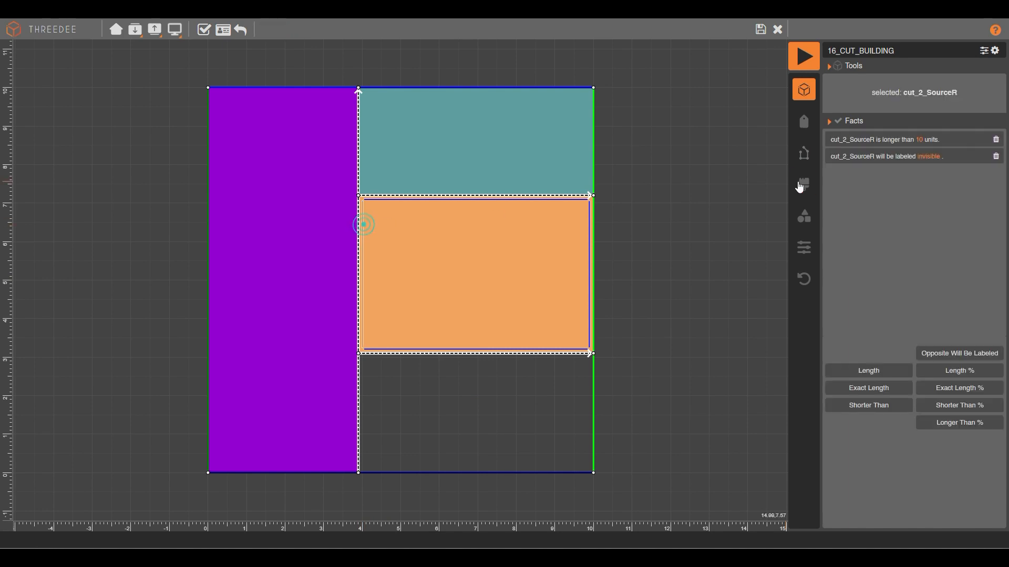
{"action": "left_click", "coordinate": [928, 157]}
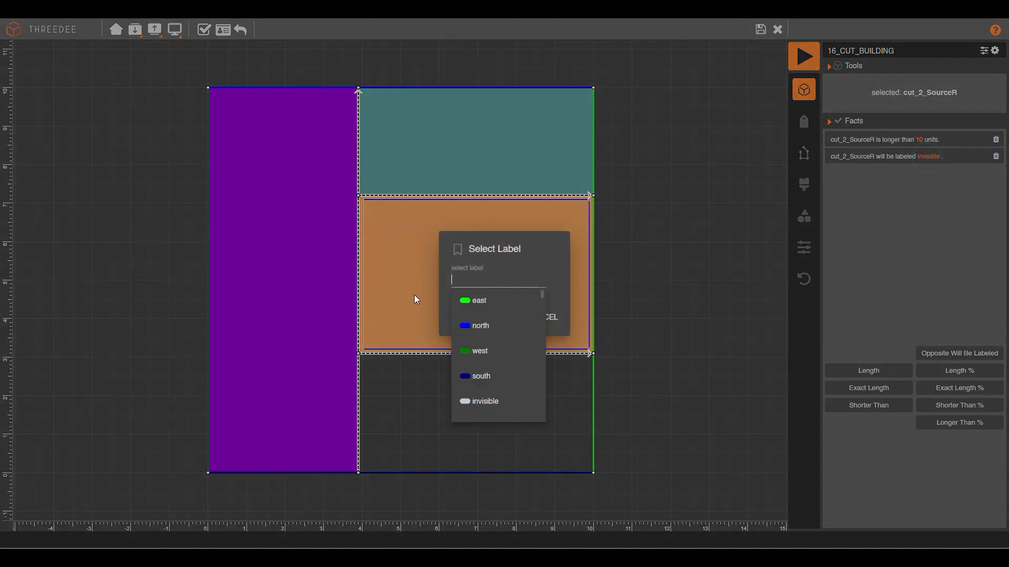
{"action": "left_click", "coordinate": [952, 246]}
{"action": "left_click", "coordinate": [959, 353]}
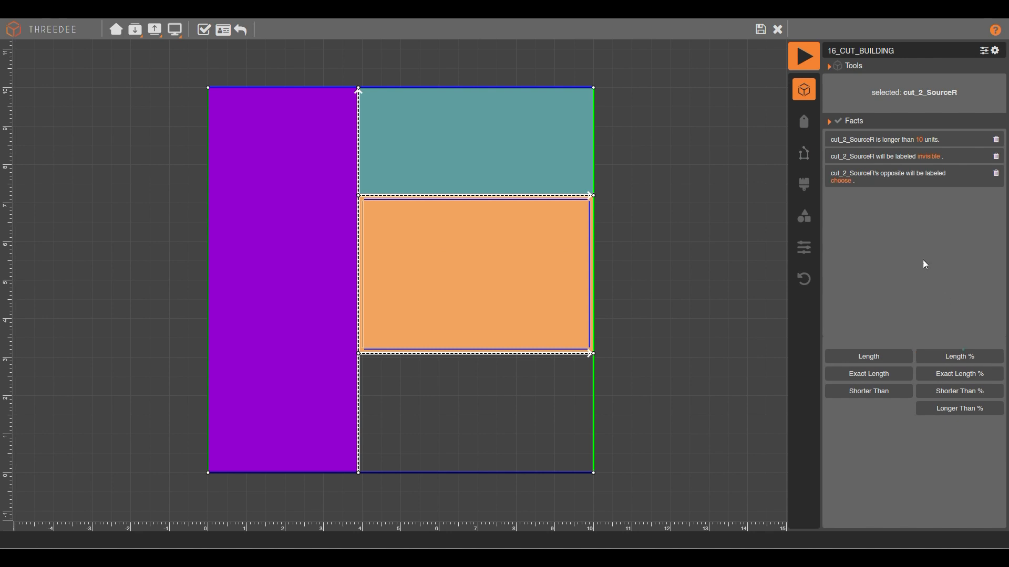
{"action": "left_click", "coordinate": [841, 181]}
{"action": "left_click", "coordinate": [496, 281]}
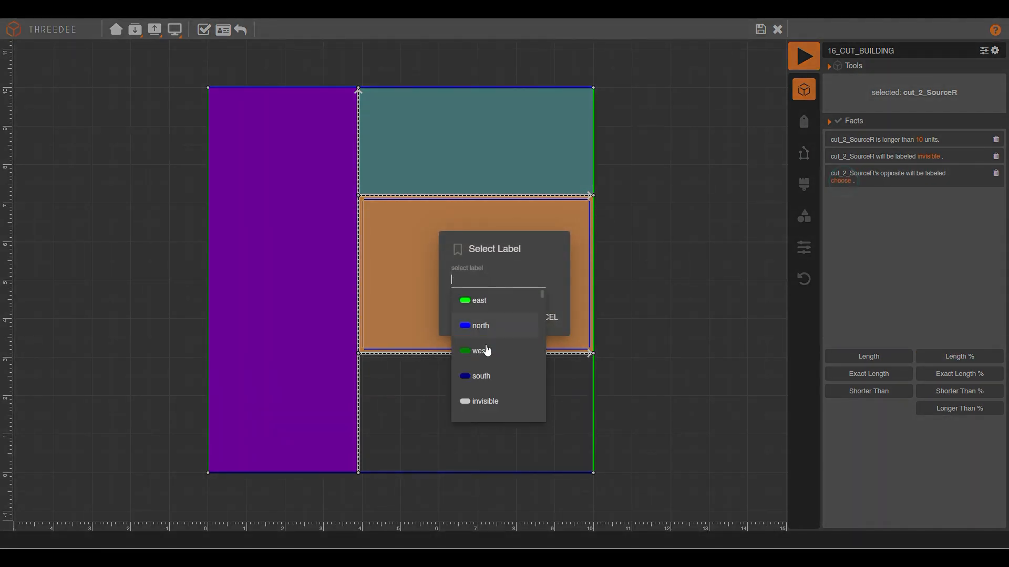
{"action": "left_click", "coordinate": [499, 406]}
{"action": "left_click", "coordinate": [760, 30]}
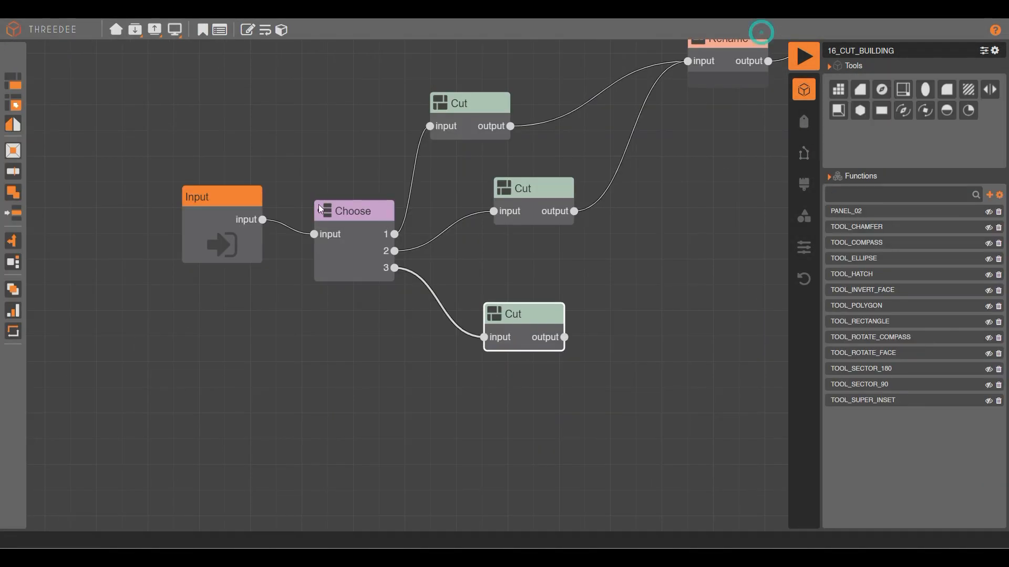
Step: Wire the Input node directly into the third Cut, bypassing Choose, and connect that Cut's output to the Rename node
{"action": "left_click_drag", "start_coordinate": [313, 236], "coordinate": [487, 338]}
{"action": "left_click_drag", "start_coordinate": [779, 192], "coordinate": [428, 363]}
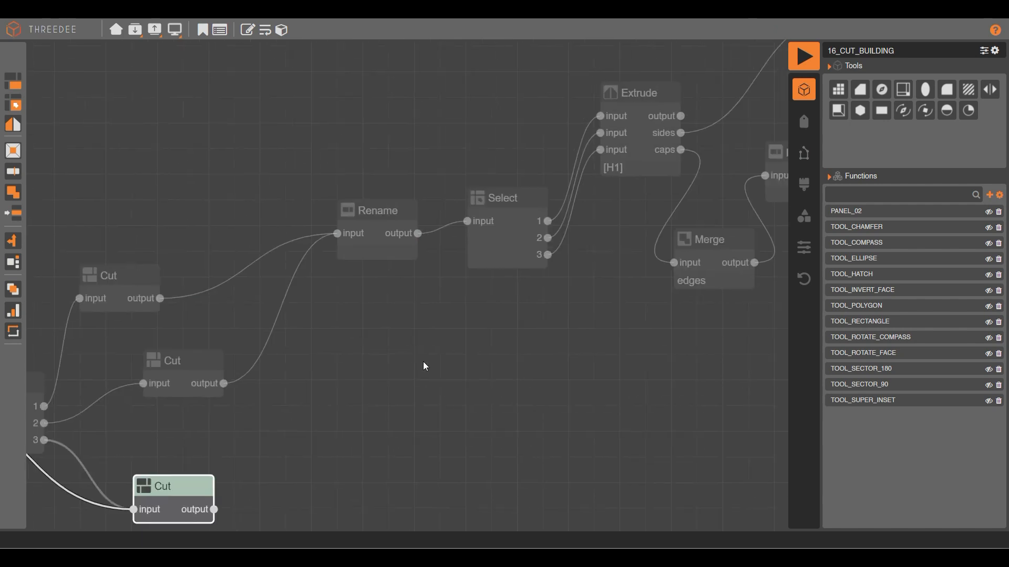
{"action": "left_click_drag", "start_coordinate": [215, 510], "coordinate": [340, 235]}
Step: Run the function, regenerate the result twice and examine the extruded building volumes from several angles
{"action": "left_click", "coordinate": [804, 53]}
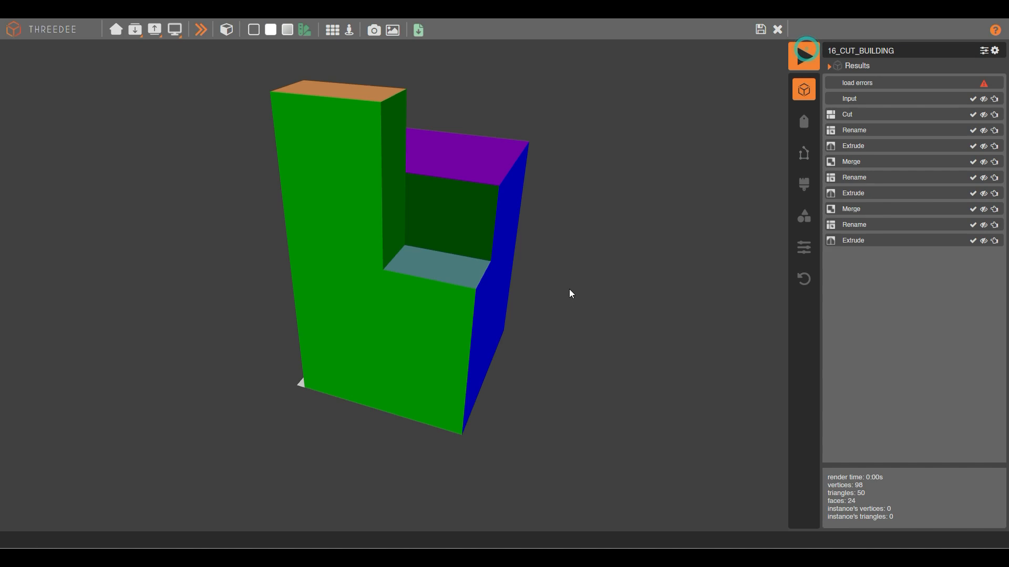
{"action": "left_click", "coordinate": [201, 30]}
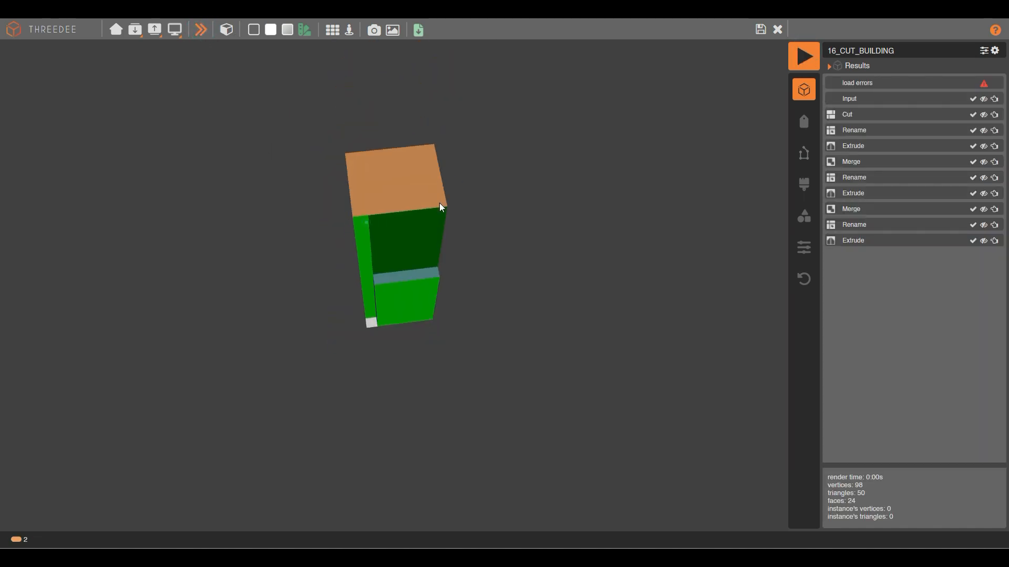
{"action": "left_click", "coordinate": [203, 32]}
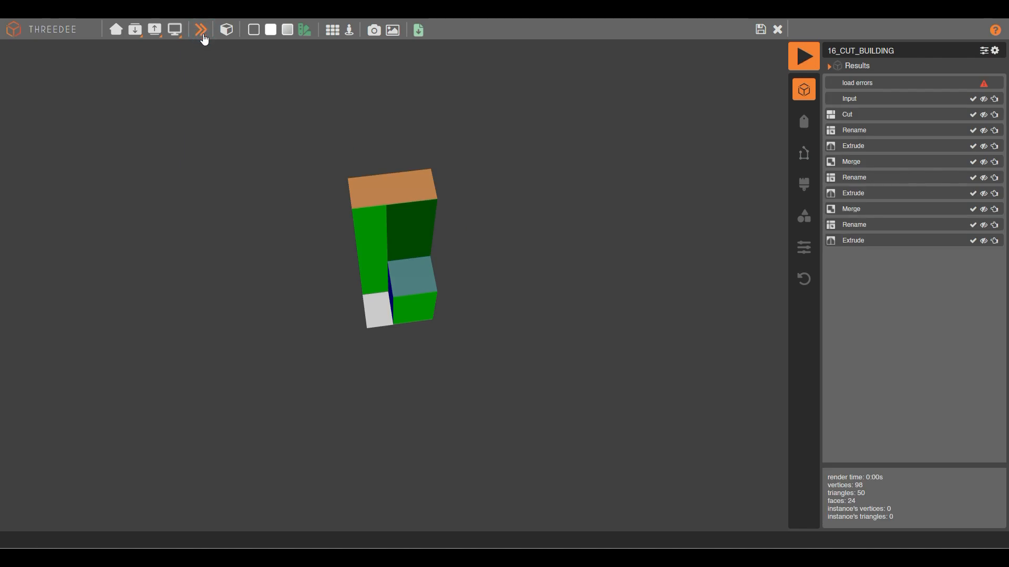
{"action": "left_click_drag", "start_coordinate": [329, 345], "coordinate": [420, 301]}
{"action": "scroll", "coordinate": [383, 347], "scroll_direction": "up", "scroll_amount": 5}
{"action": "left_click_drag", "start_coordinate": [415, 384], "coordinate": [373, 337]}
{"action": "left_click_drag", "start_coordinate": [435, 351], "coordinate": [480, 354]}
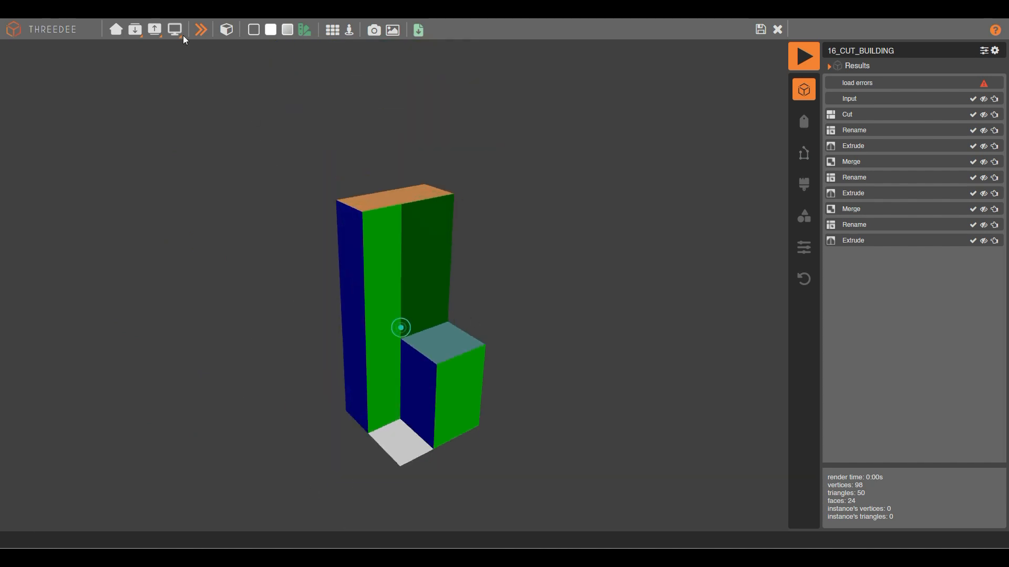
Step: Generate another variation and inspect the roof face labelled 1 and its edge labels up close
{"action": "left_click", "coordinate": [201, 31]}
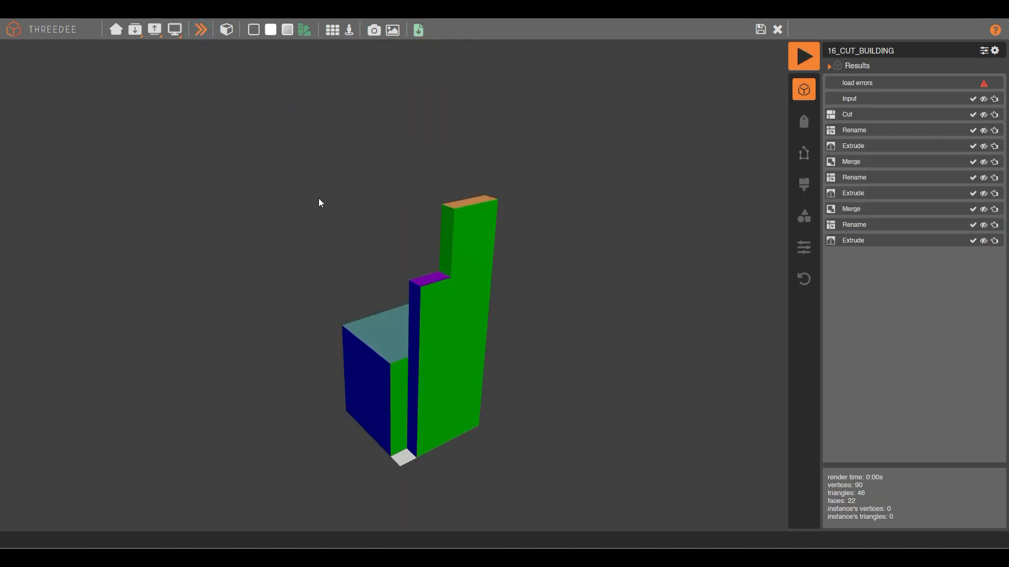
{"action": "left_click_drag", "start_coordinate": [316, 195], "coordinate": [442, 257]}
{"action": "left_click_drag", "start_coordinate": [510, 306], "coordinate": [525, 251]}
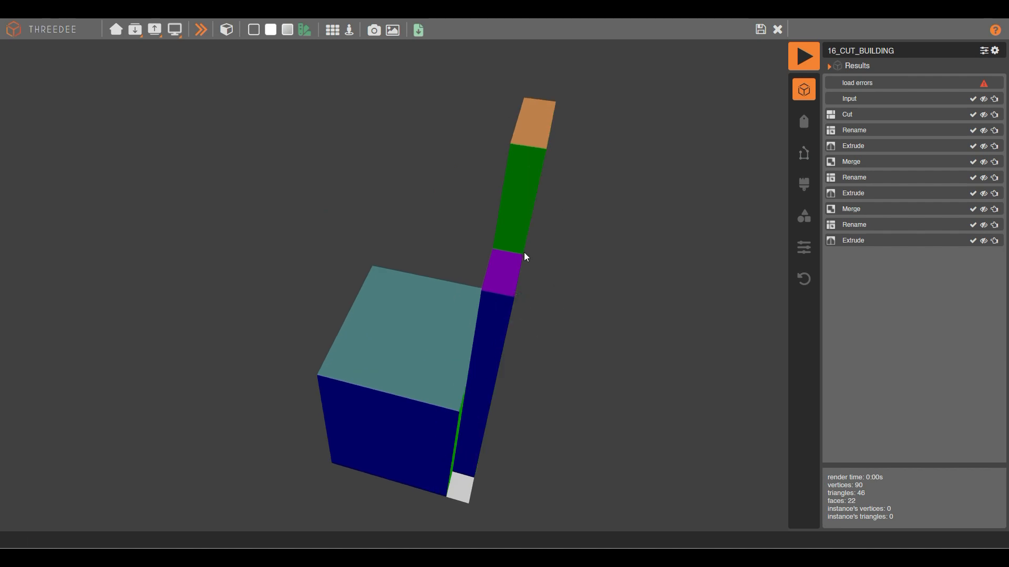
{"action": "left_click_drag", "start_coordinate": [518, 202], "coordinate": [500, 234]}
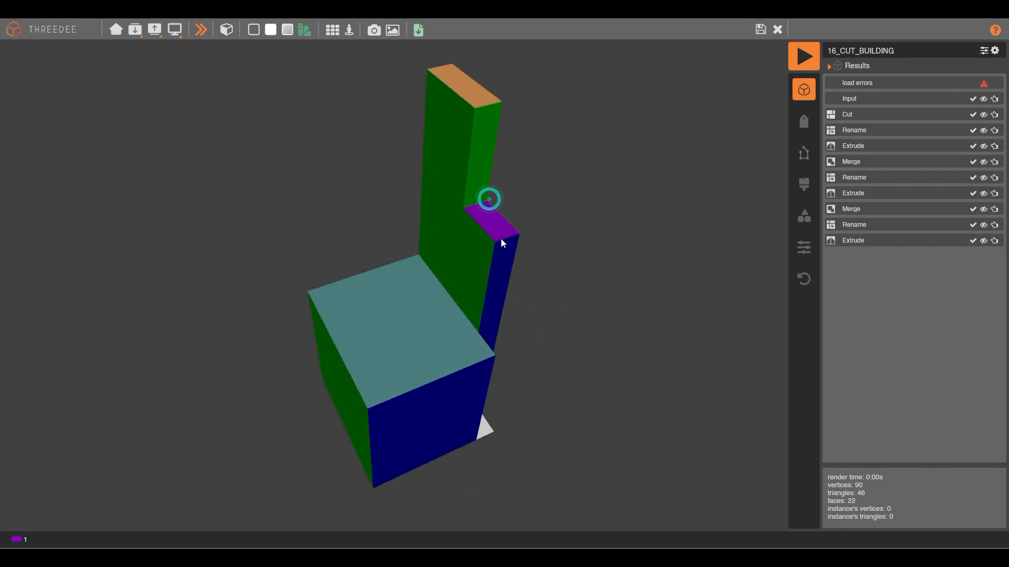
{"action": "left_click", "coordinate": [501, 228]}
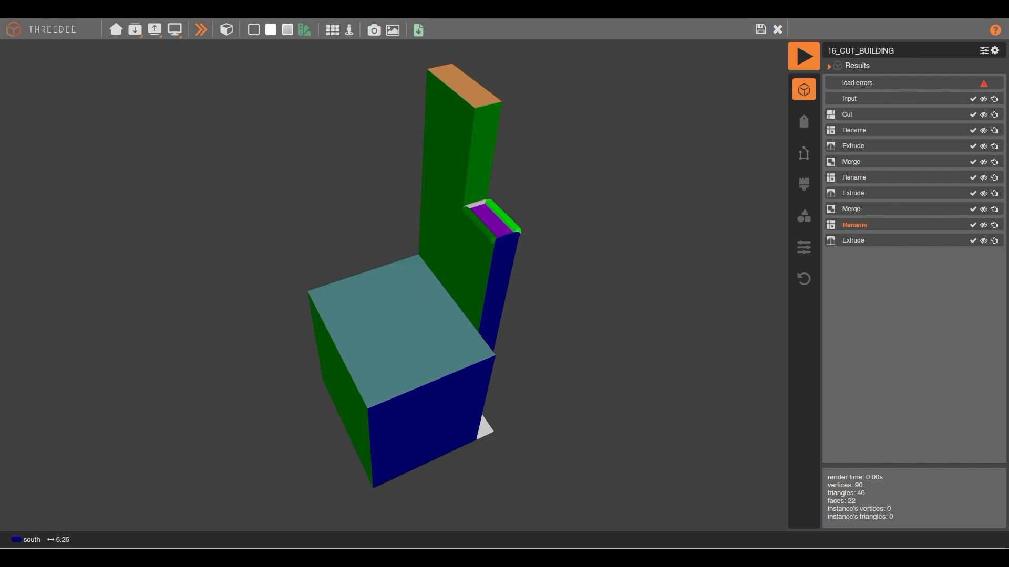
Step: Reopen the third Cut, add a fact requiring the lower right face's bottom edge to be longer than 10 units, and save
{"action": "left_click", "coordinate": [759, 31]}
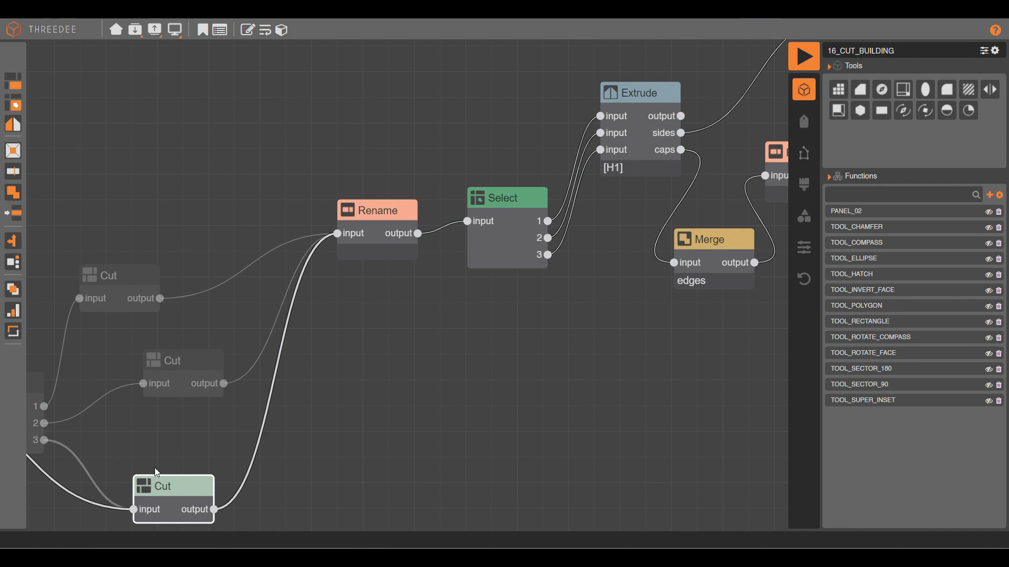
{"action": "left_click_drag", "start_coordinate": [304, 389], "coordinate": [559, 232]}
{"action": "double_click", "coordinate": [413, 346]}
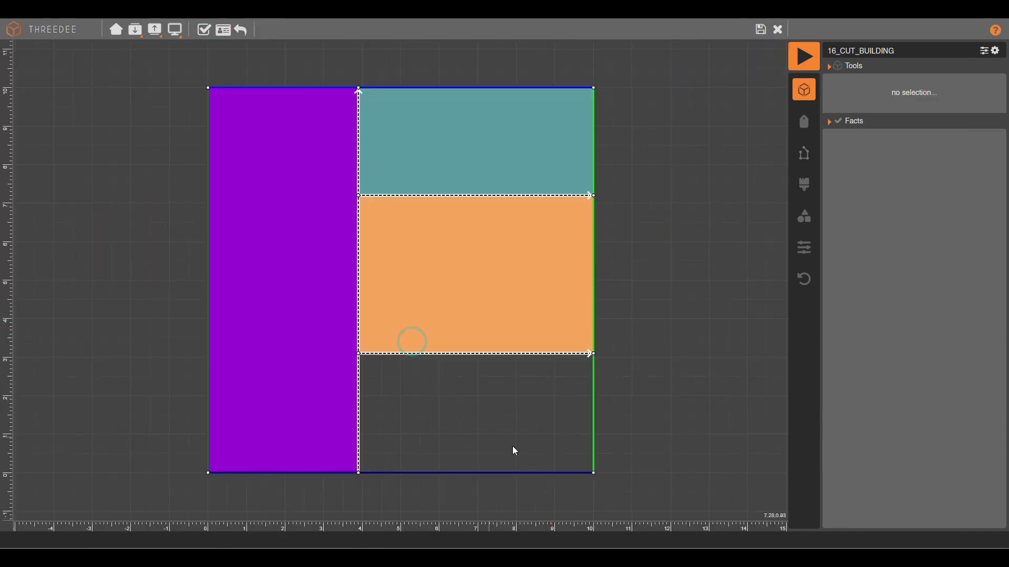
{"action": "left_click", "coordinate": [449, 445]}
{"action": "left_click", "coordinate": [465, 470]}
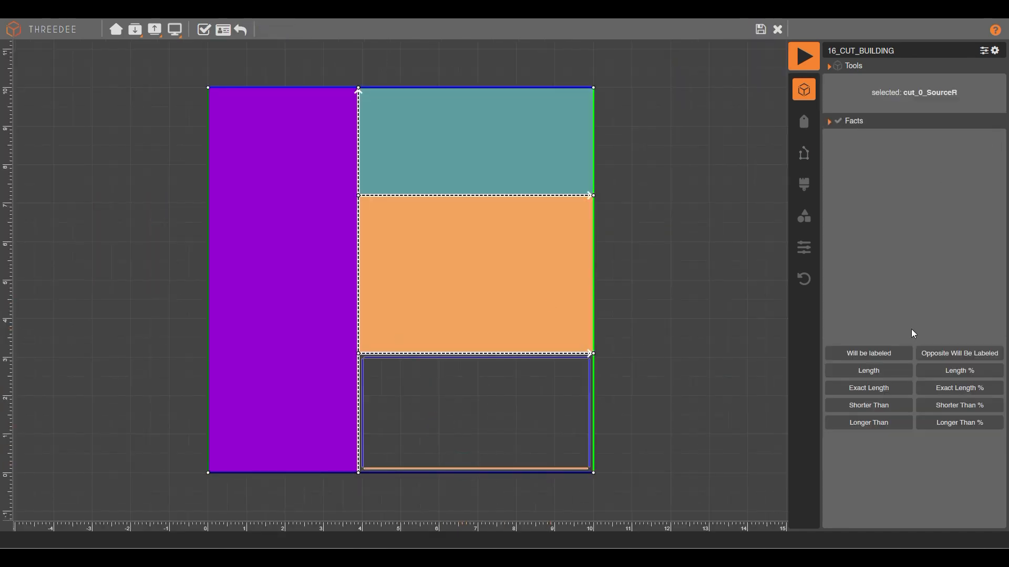
{"action": "left_click", "coordinate": [884, 427]}
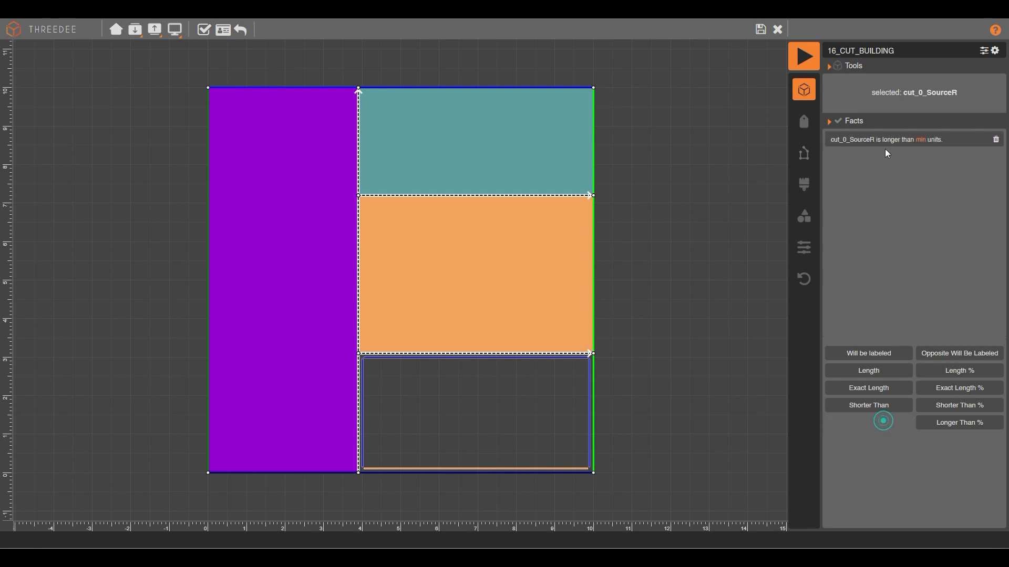
{"action": "left_click", "coordinate": [920, 139]}
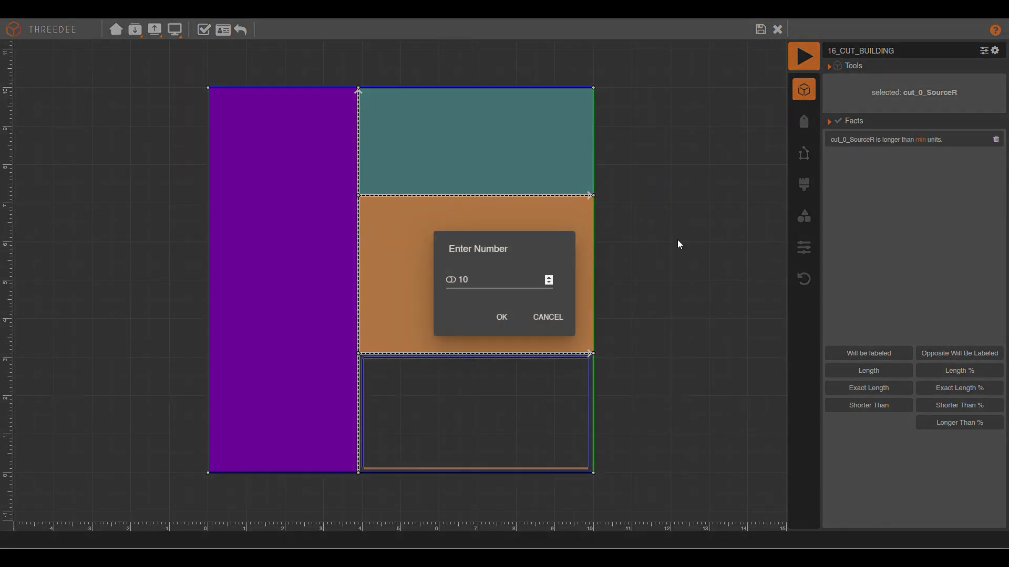
{"action": "left_click", "coordinate": [489, 317]}
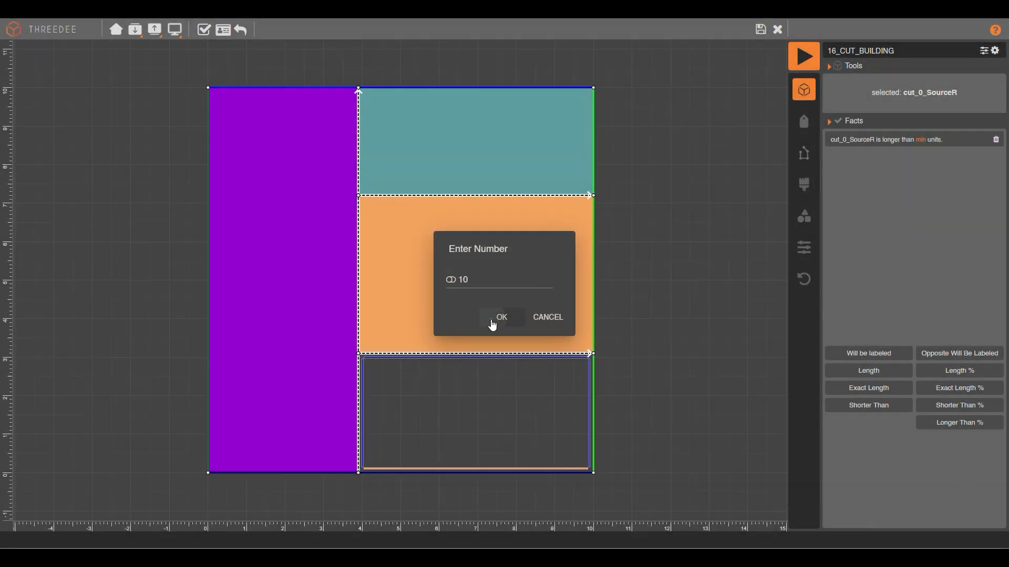
{"action": "left_click", "coordinate": [761, 31]}
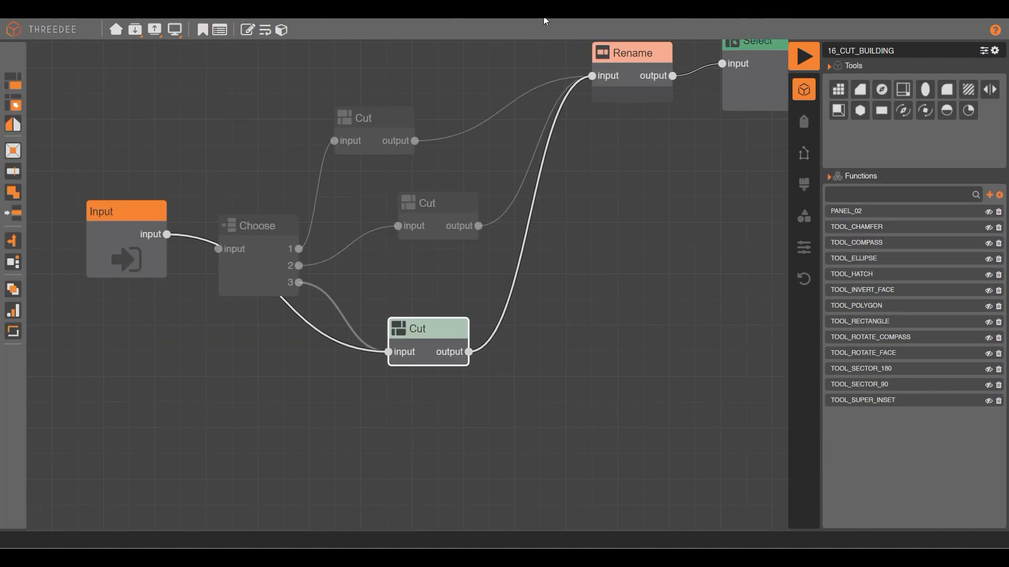
Step: Run the function again and regenerate the building repeatedly to check the proportions of its three volumes
{"action": "left_click", "coordinate": [804, 55]}
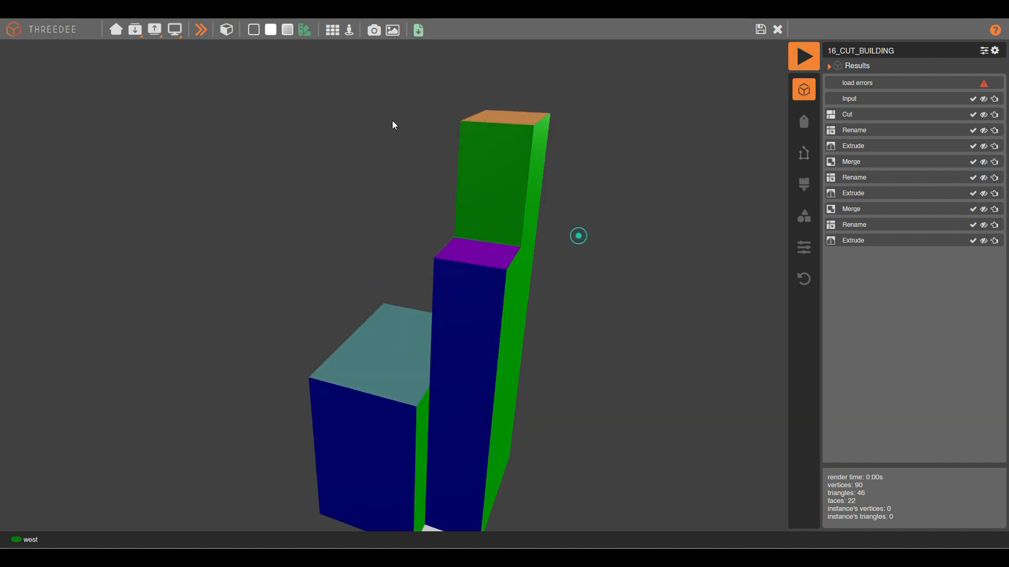
{"action": "left_click", "coordinate": [201, 30]}
{"action": "left_click", "coordinate": [203, 30]}
{"action": "left_click", "coordinate": [202, 31]}
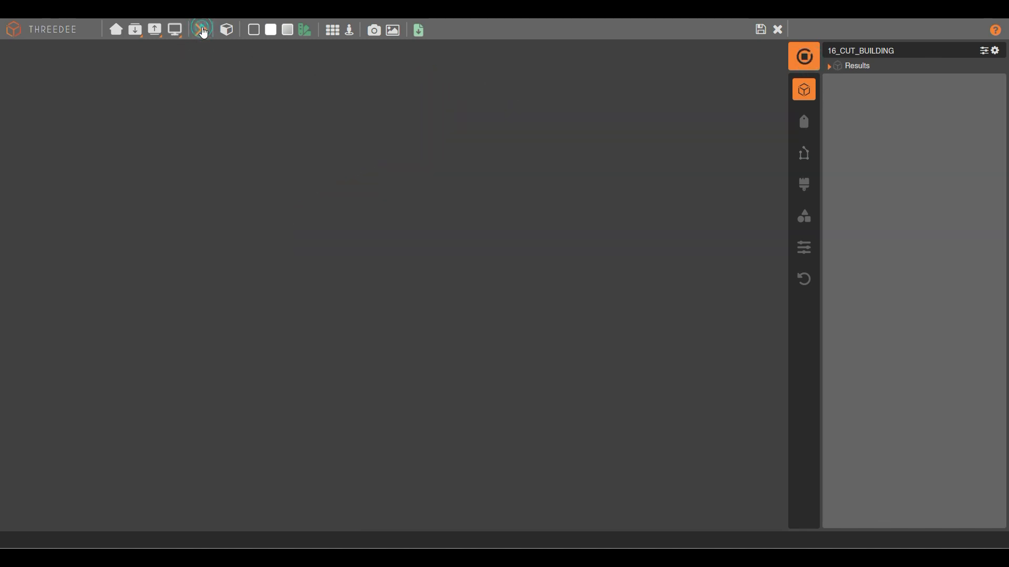
{"action": "left_click", "coordinate": [202, 30]}
{"action": "left_click_drag", "start_coordinate": [419, 206], "coordinate": [405, 172]}
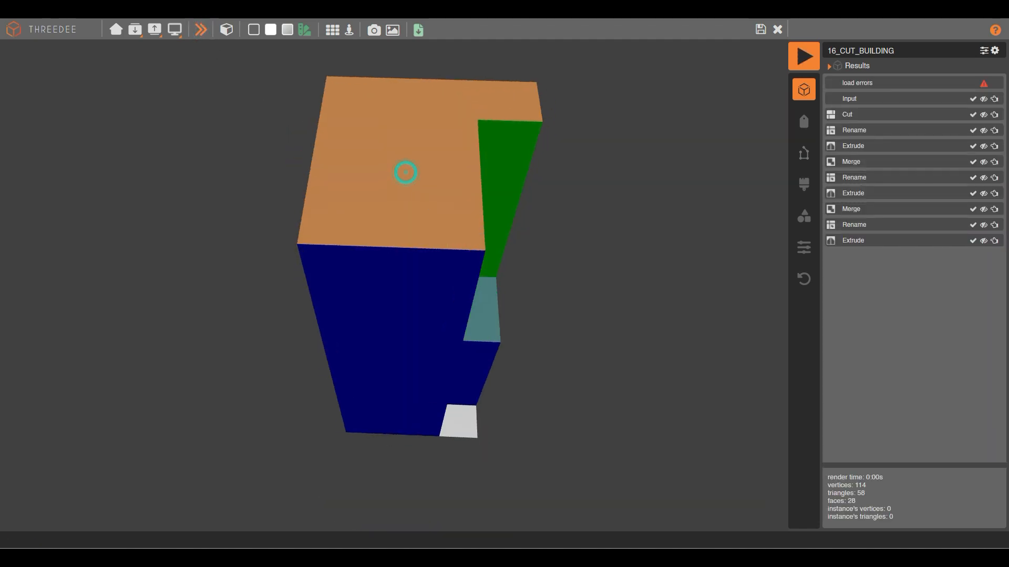
{"action": "left_click", "coordinate": [201, 30]}
Step: Return to the node graph, check the third Cut's layout, and restore the Input connection through the Choose node
{"action": "left_click", "coordinate": [758, 30]}
{"action": "double_click", "coordinate": [435, 341]}
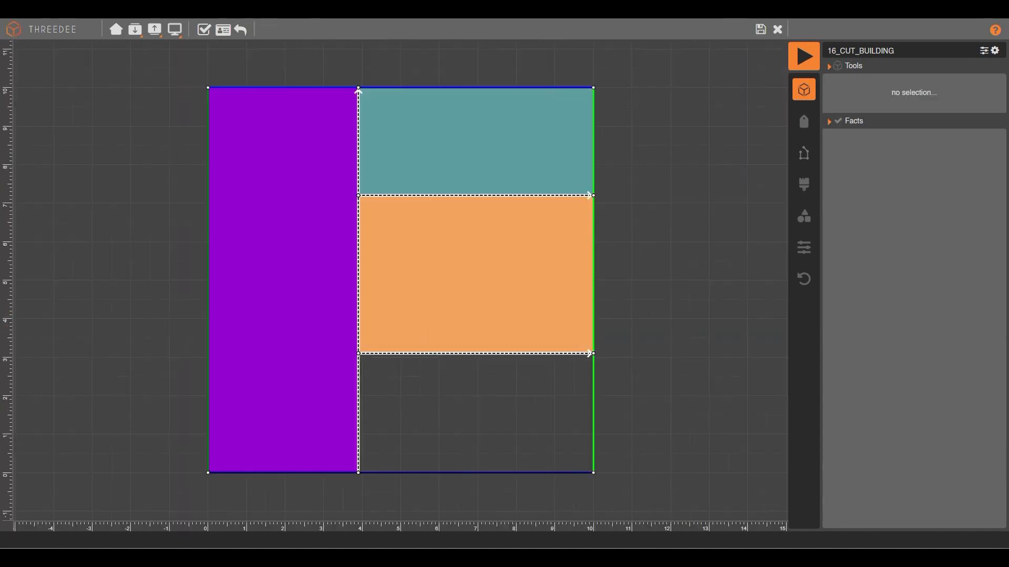
{"action": "left_click", "coordinate": [760, 33]}
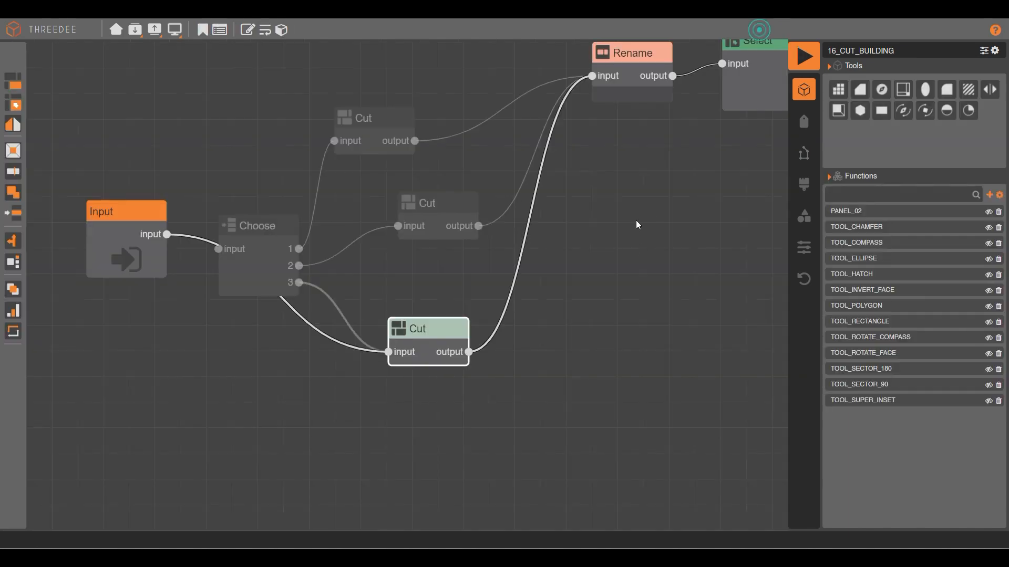
{"action": "scroll", "coordinate": [499, 284], "scroll_direction": "down", "scroll_amount": 1}
{"action": "scroll", "coordinate": [245, 246], "scroll_direction": "up", "scroll_amount": 2}
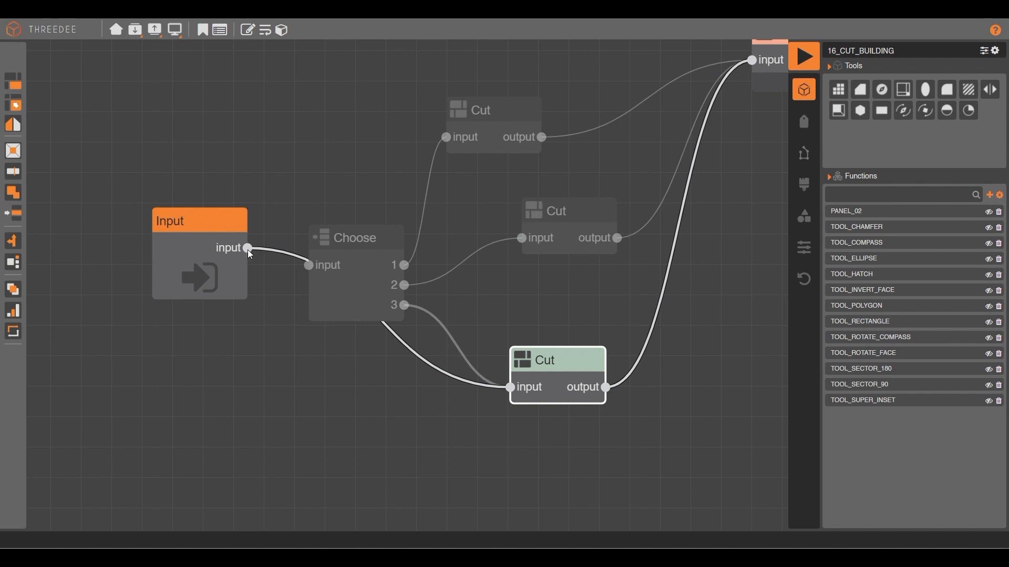
{"action": "left_click", "coordinate": [251, 247]}
{"action": "left_click_drag", "start_coordinate": [295, 267], "coordinate": [312, 267]}
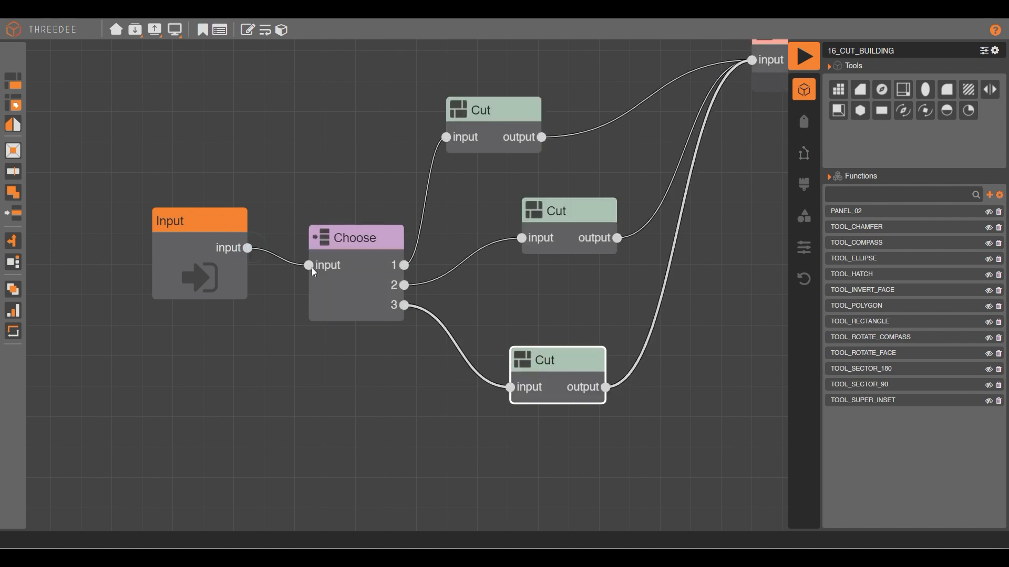
Step: Review the third Cut's face layout once more and arrange the three Cut nodes in a compact column beside the Choose node
{"action": "double_click", "coordinate": [559, 365]}
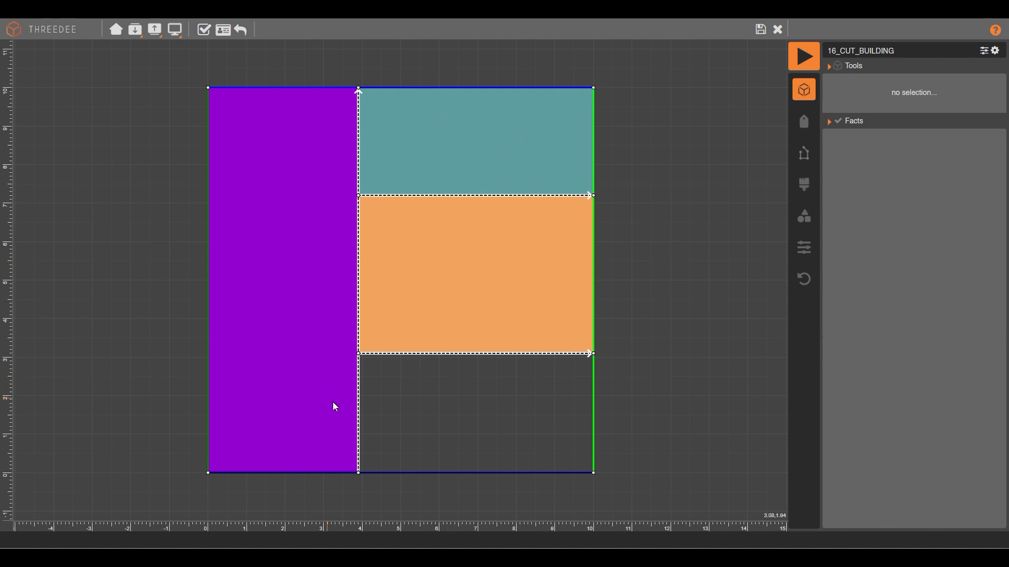
{"action": "left_click", "coordinate": [763, 30]}
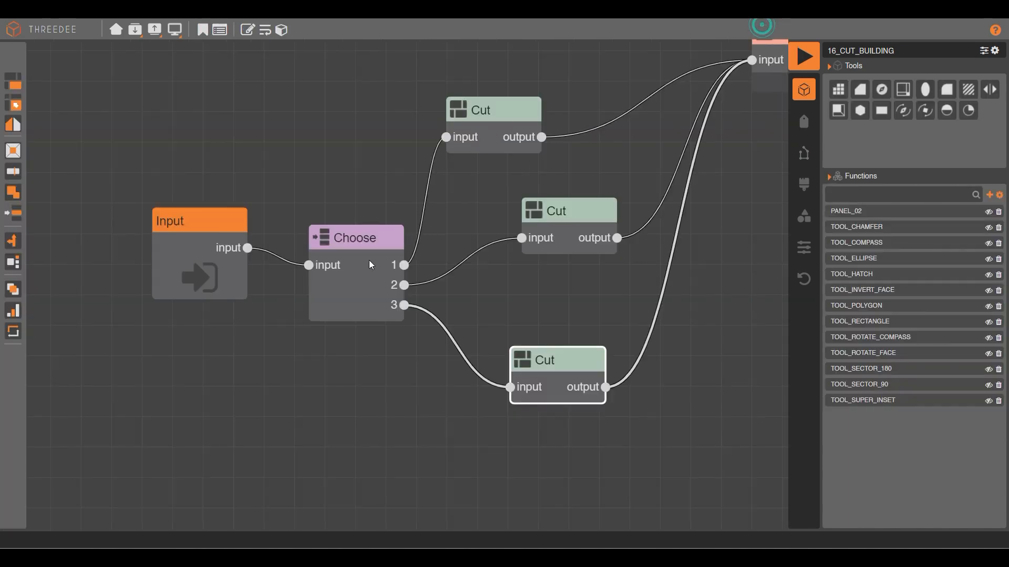
{"action": "left_click_drag", "start_coordinate": [376, 277], "coordinate": [363, 289]}
{"action": "left_click_drag", "start_coordinate": [342, 213], "coordinate": [371, 214]}
{"action": "left_click", "coordinate": [400, 355]}
{"action": "left_click_drag", "start_coordinate": [400, 355], "coordinate": [398, 338]}
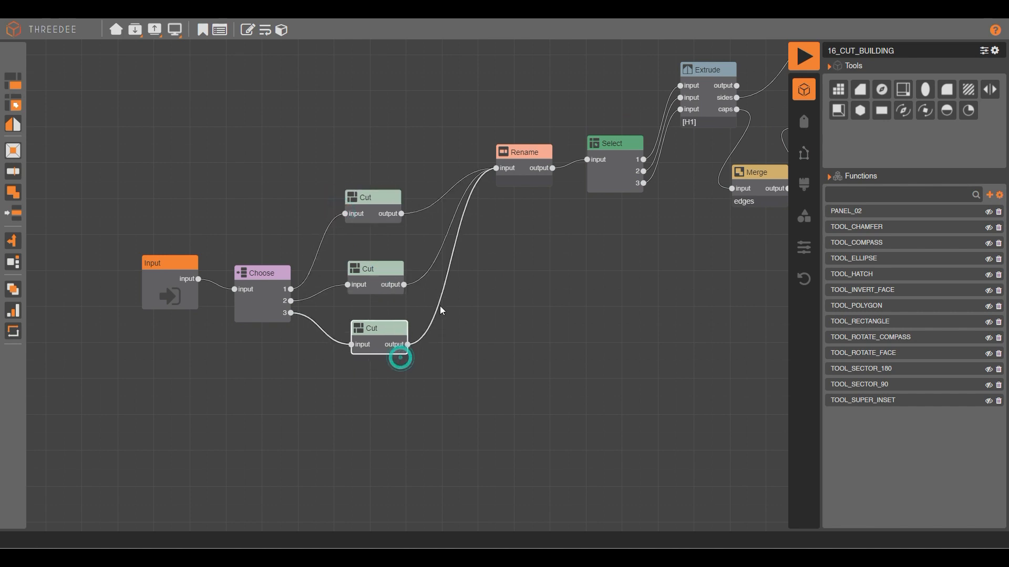
{"action": "left_click_drag", "start_coordinate": [374, 218], "coordinate": [377, 225]}
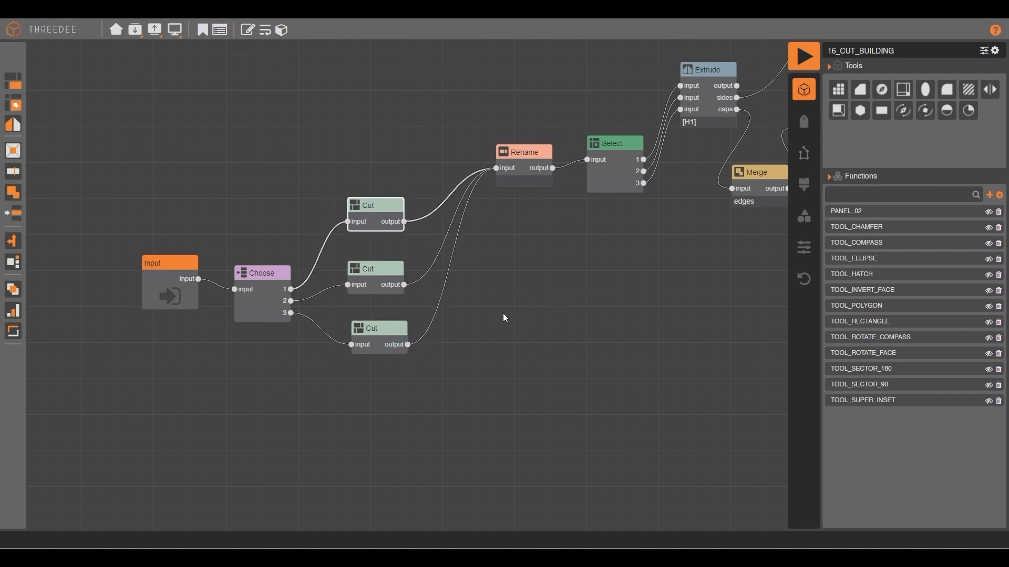
Step: Add a fourth choice to the Choose node and connect it to a new TOOL_ELLIPSE node placed below the Cut nodes
{"action": "left_click", "coordinate": [262, 290]}
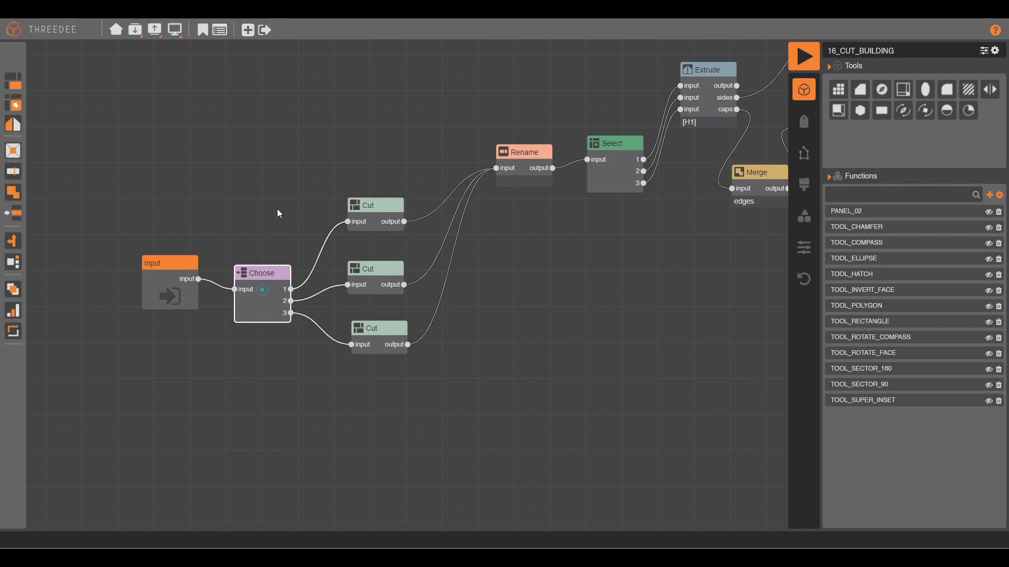
{"action": "left_click", "coordinate": [247, 31]}
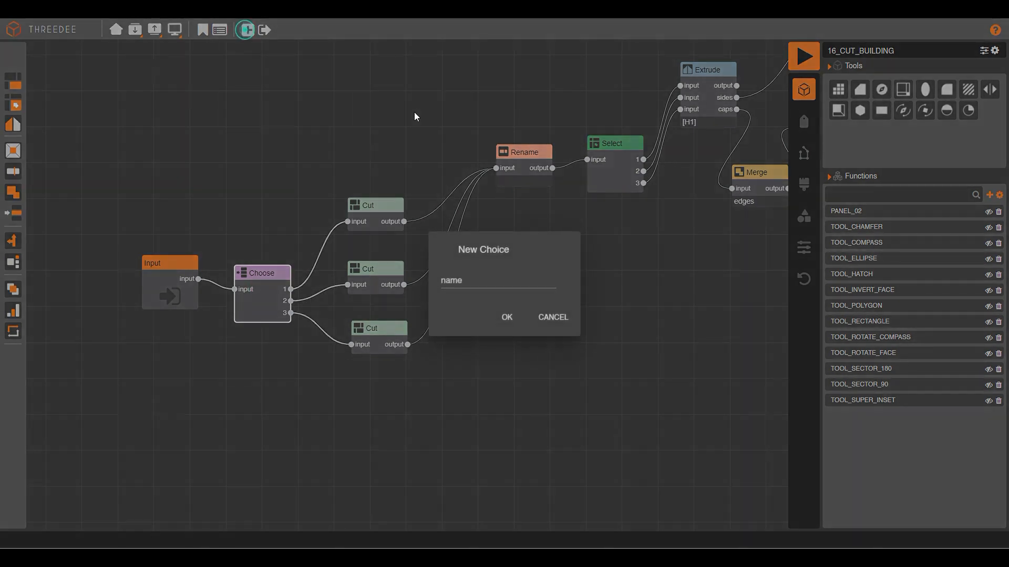
{"action": "left_click", "coordinate": [508, 318]}
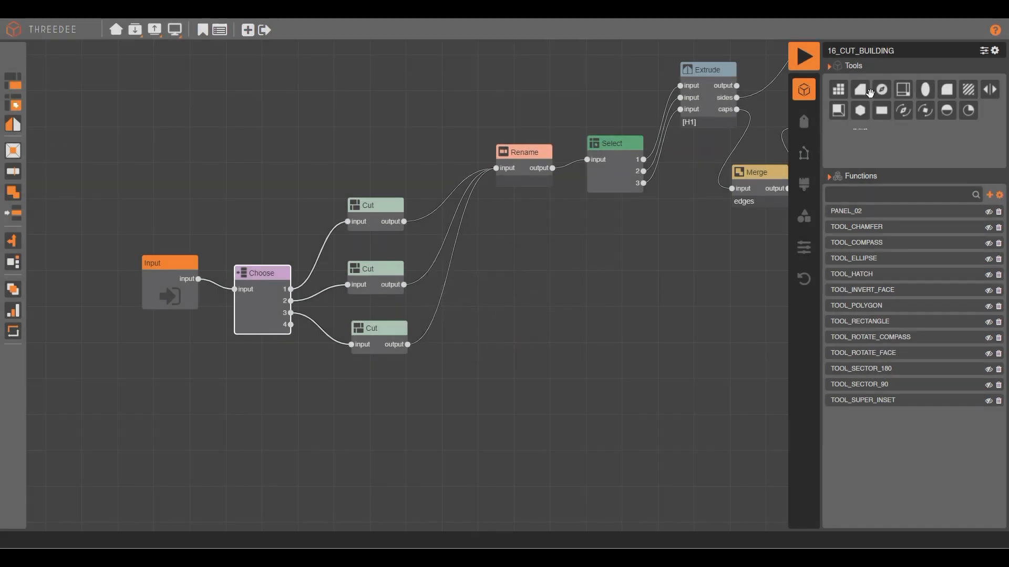
{"action": "left_click_drag", "start_coordinate": [925, 90], "coordinate": [380, 396]}
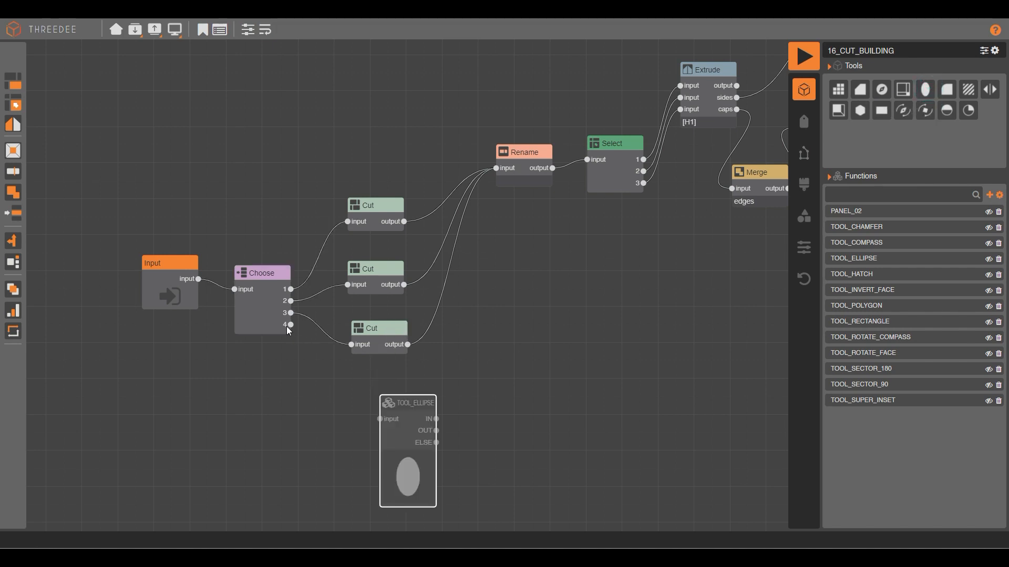
{"action": "left_click_drag", "start_coordinate": [326, 379], "coordinate": [383, 419]}
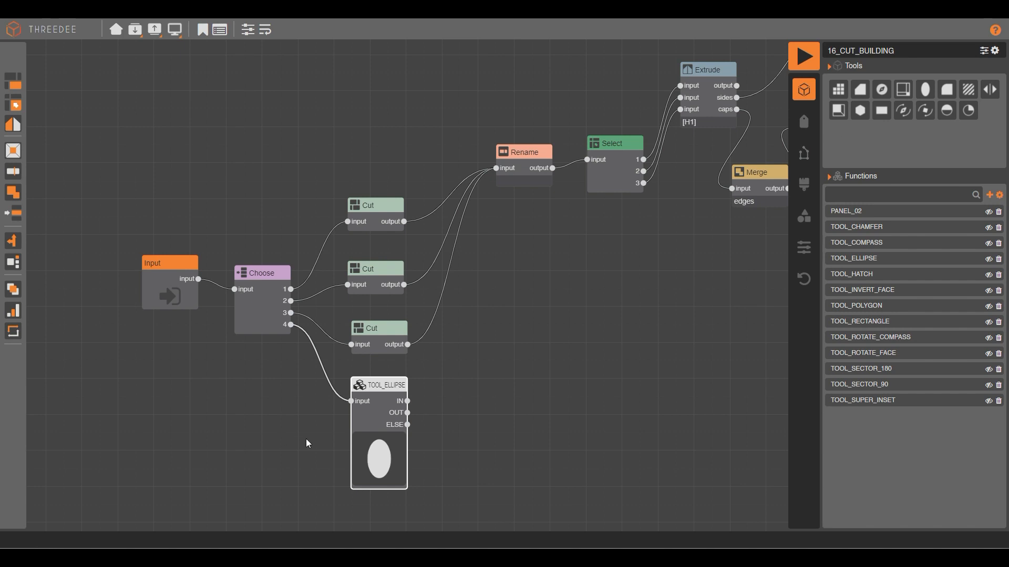
Step: Expose the TOOL_ELLIPSE variables and set QUADRANTS to 0, ANGLE to 15 and CIRCLE to 0
{"action": "double_click", "coordinate": [378, 415]}
{"action": "left_click", "coordinate": [475, 204]}
{"action": "left_click", "coordinate": [426, 245]}
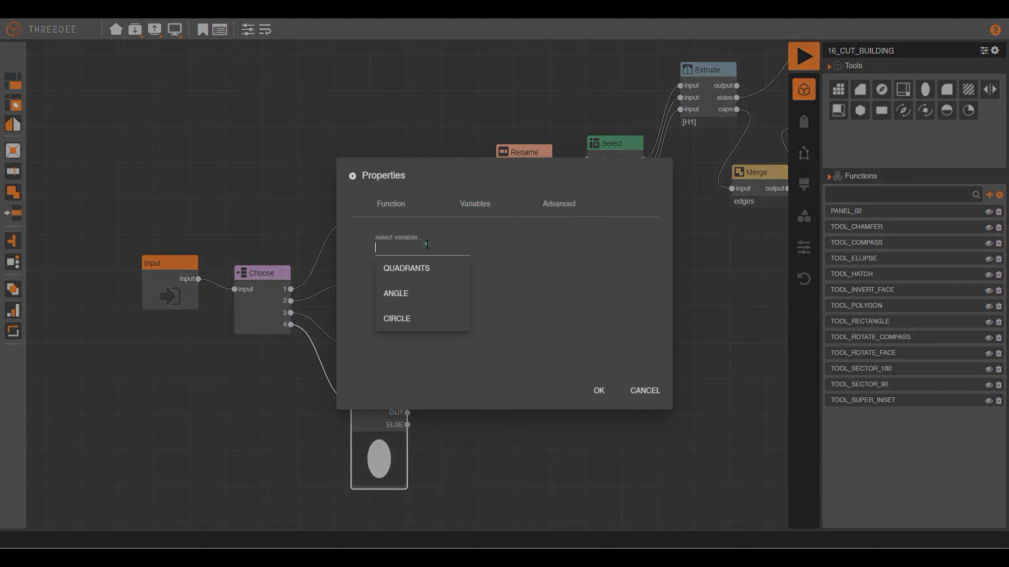
{"action": "left_click", "coordinate": [428, 267]}
{"action": "left_click", "coordinate": [440, 249]}
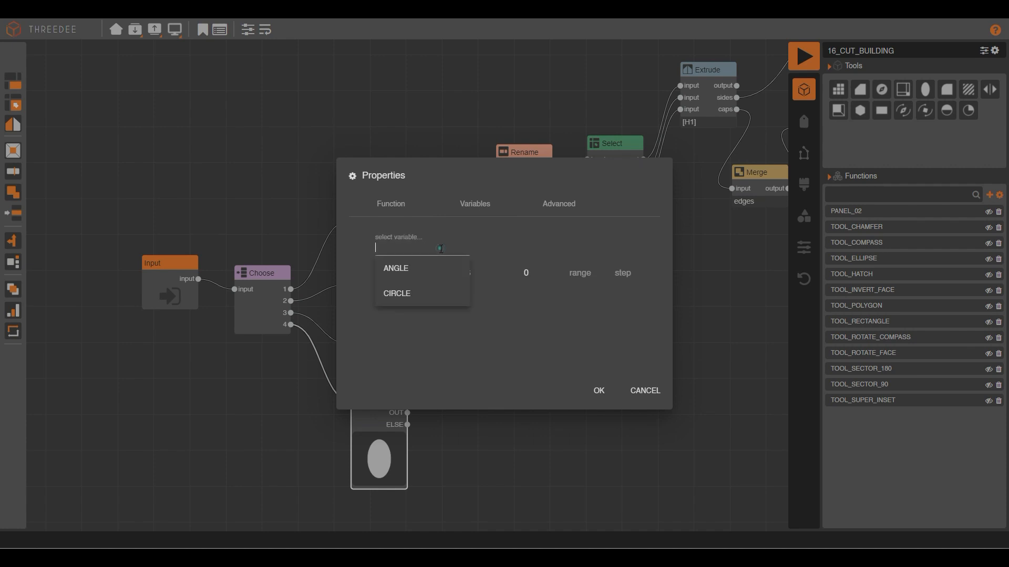
{"action": "left_click", "coordinate": [428, 269]}
{"action": "left_click", "coordinate": [451, 247]}
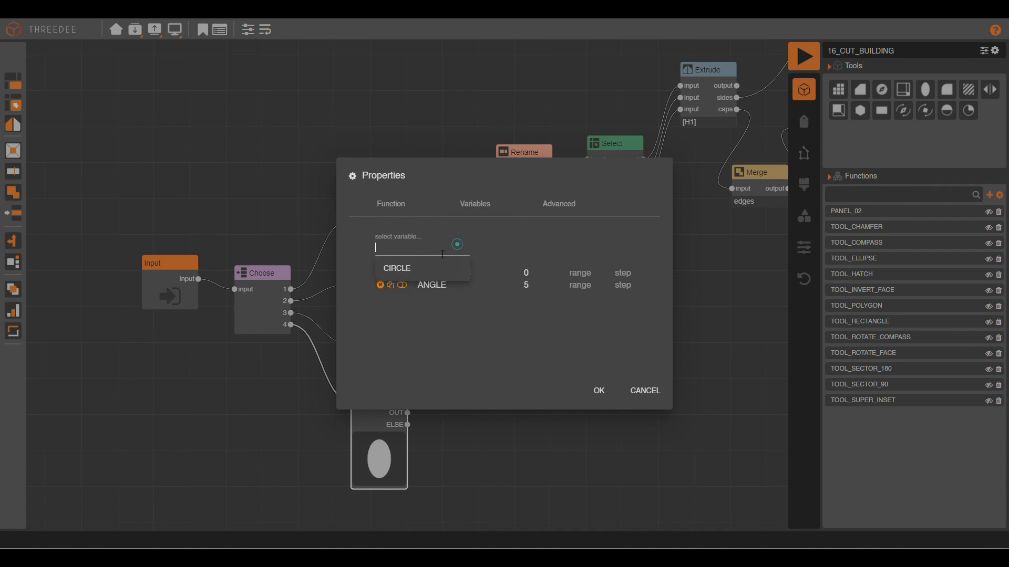
{"action": "left_click", "coordinate": [417, 271]}
{"action": "left_click", "coordinate": [563, 302]}
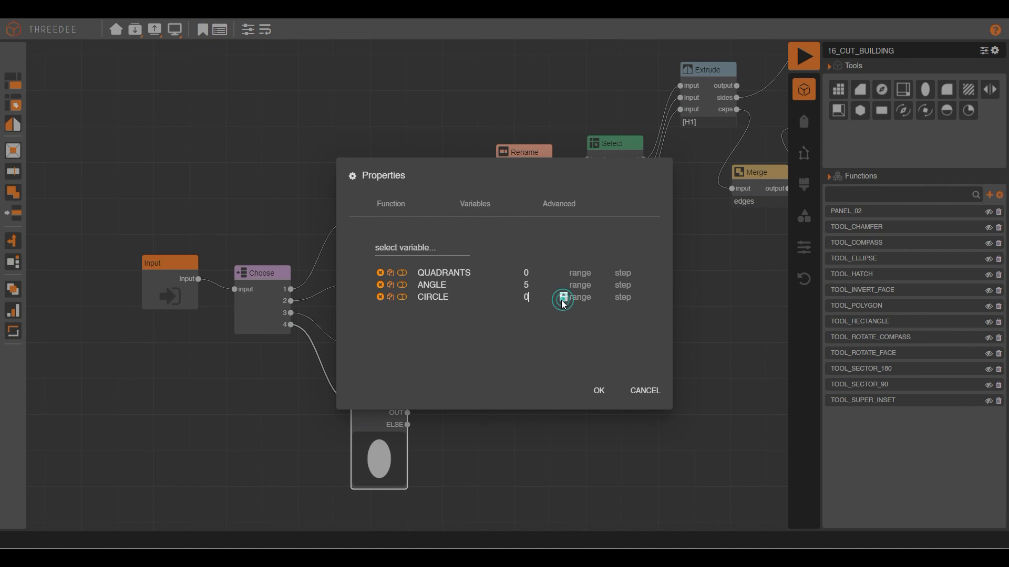
{"action": "left_click_drag", "start_coordinate": [533, 284], "coordinate": [476, 280]}
{"action": "left_click", "coordinate": [600, 390]}
Step: Add a Rename labelling all faces 2 between TOOL_ELLIPSE's IN output and the existing Rename, and wire Input directly to TOOL_ELLIPSE
{"action": "left_click_drag", "start_coordinate": [408, 401], "coordinate": [496, 169]}
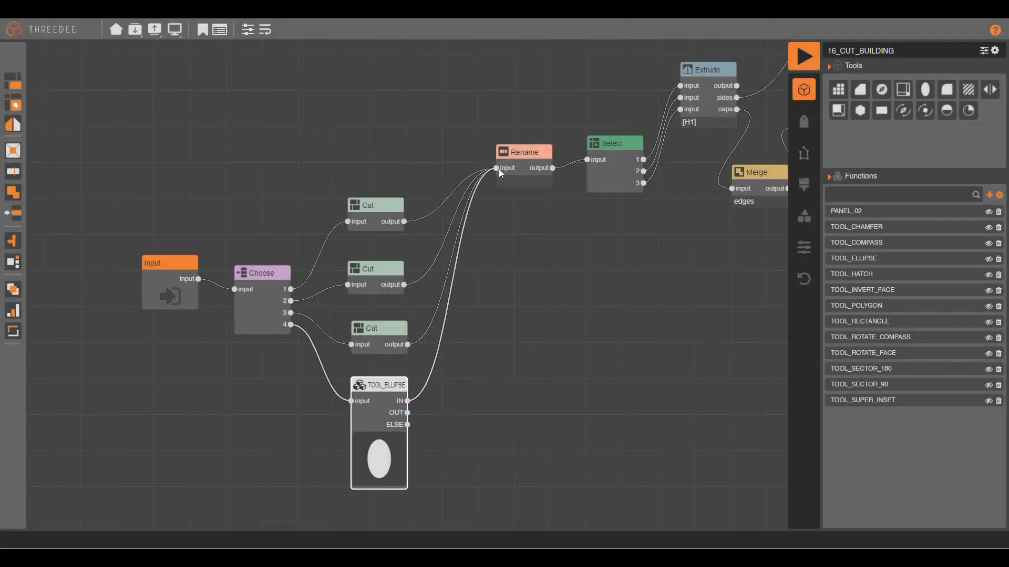
{"action": "left_click", "coordinate": [408, 402]}
{"action": "left_click_drag", "start_coordinate": [480, 350], "coordinate": [480, 350]}
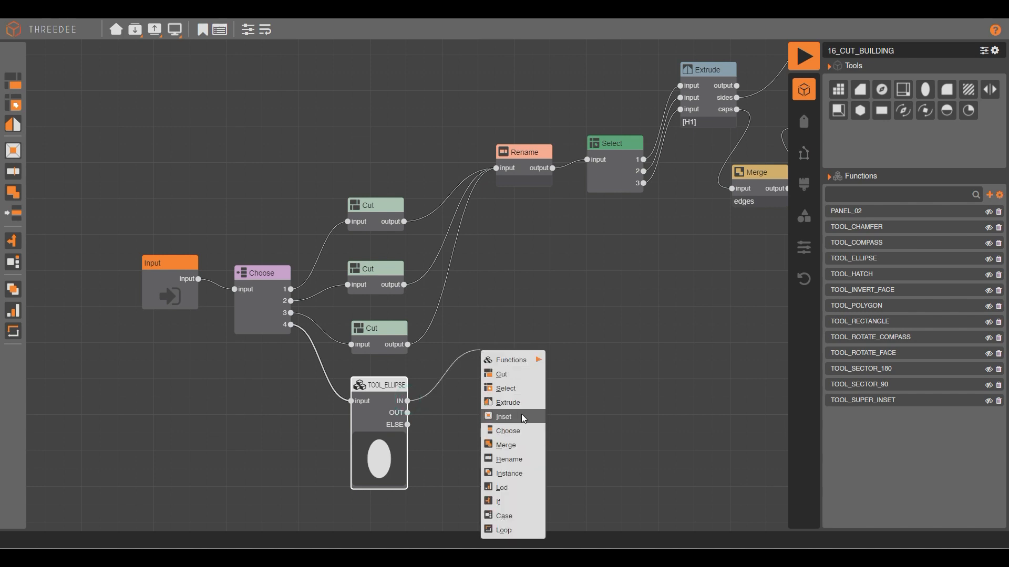
{"action": "left_click", "coordinate": [510, 456]}
{"action": "left_click", "coordinate": [414, 283]}
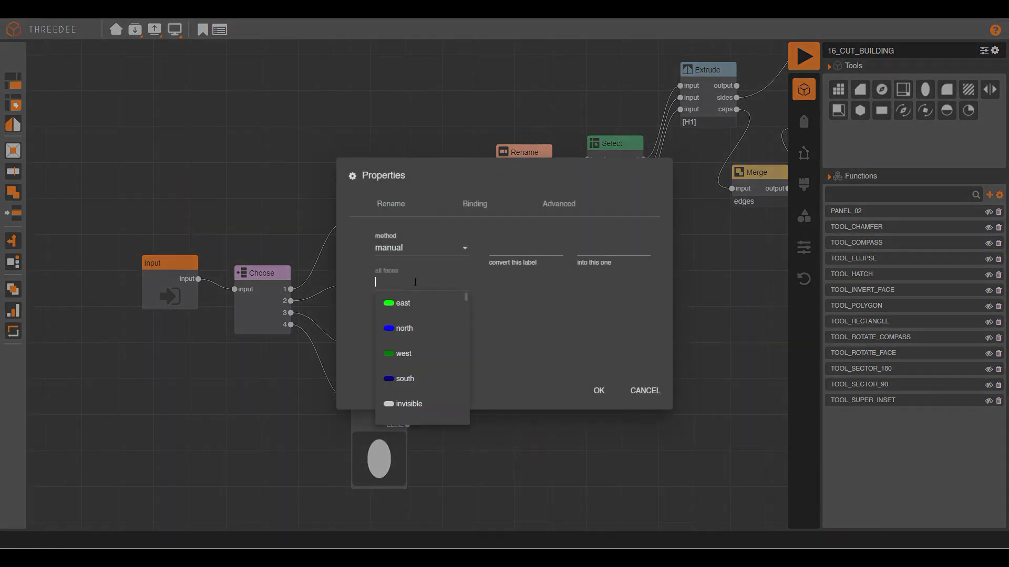
{"action": "type", "text": "2"}
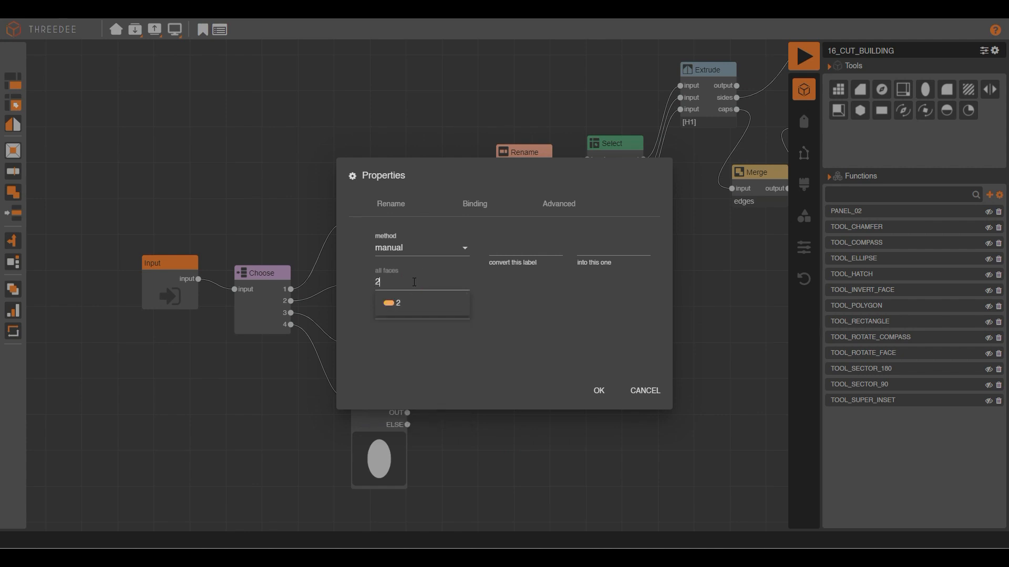
{"action": "left_click", "coordinate": [415, 315]}
{"action": "left_click", "coordinate": [600, 390]}
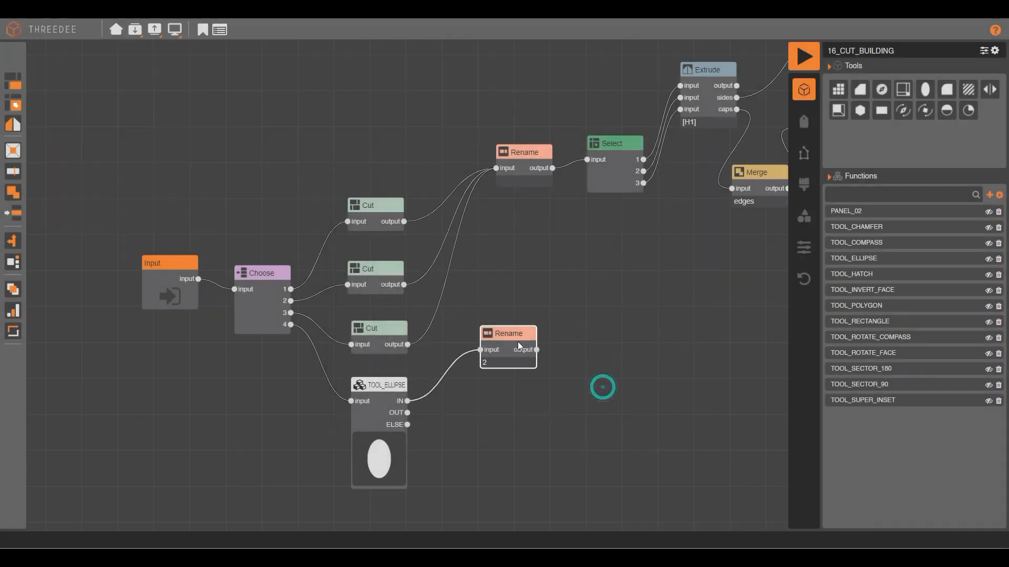
{"action": "left_click_drag", "start_coordinate": [507, 350], "coordinate": [496, 169]}
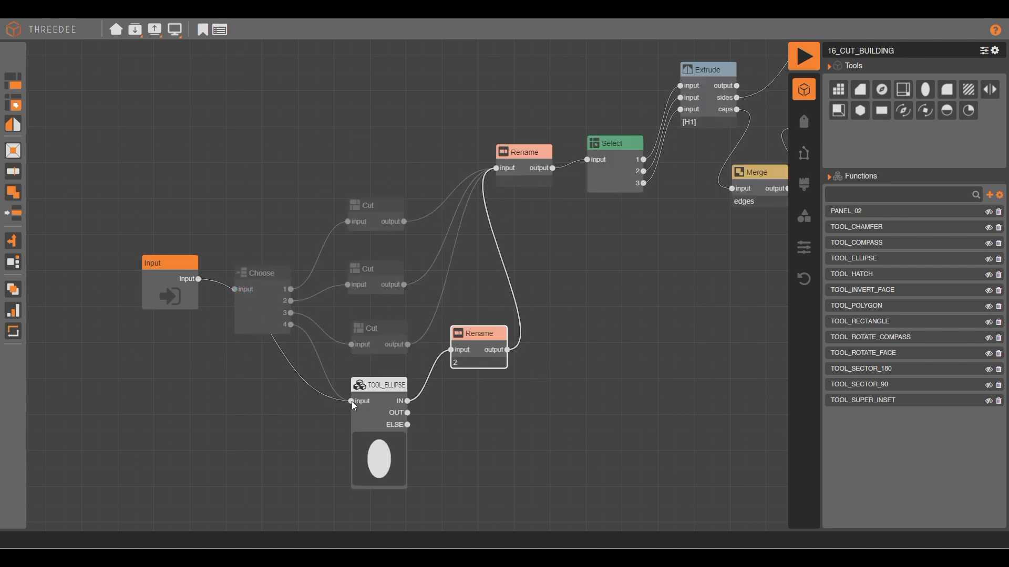
Step: Run the function and regenerate the elliptical building repeatedly to check its height and shape variations from a low angle
{"action": "left_click", "coordinate": [804, 56]}
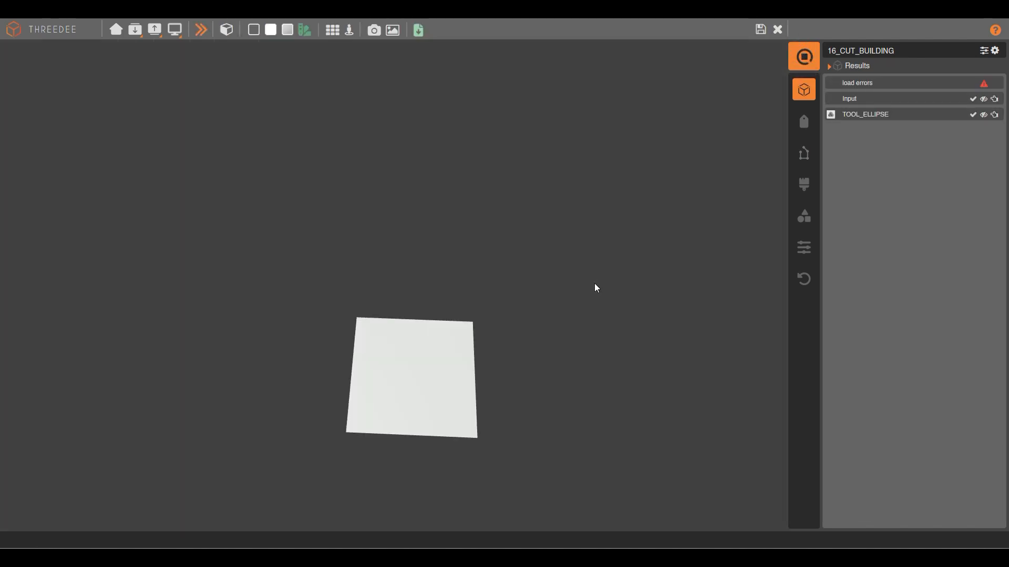
{"action": "left_click_drag", "start_coordinate": [386, 340], "coordinate": [436, 282]}
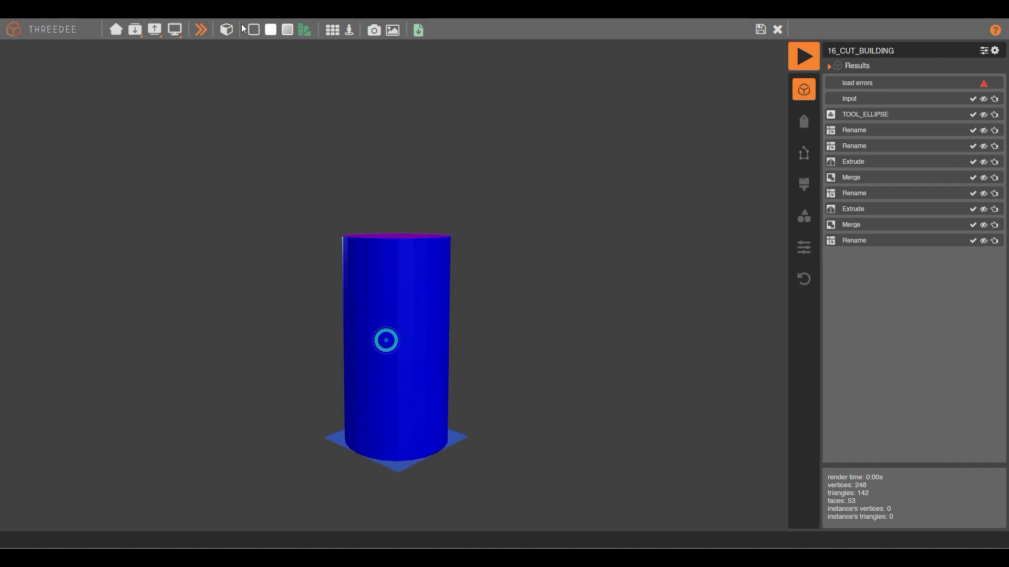
{"action": "left_click", "coordinate": [200, 31]}
{"action": "left_click", "coordinate": [200, 34]}
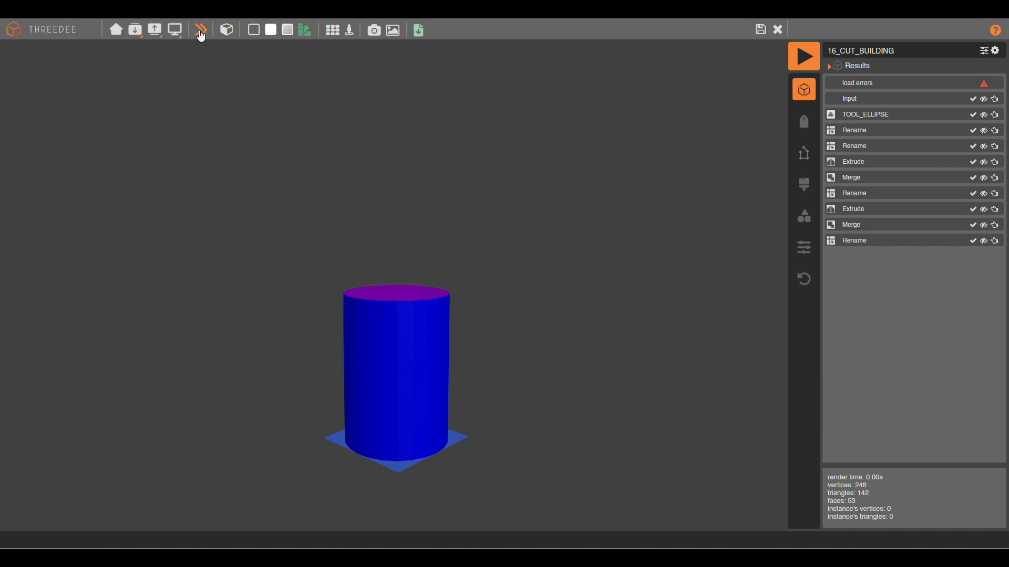
{"action": "left_click", "coordinate": [200, 33]}
{"action": "left_click", "coordinate": [201, 33]}
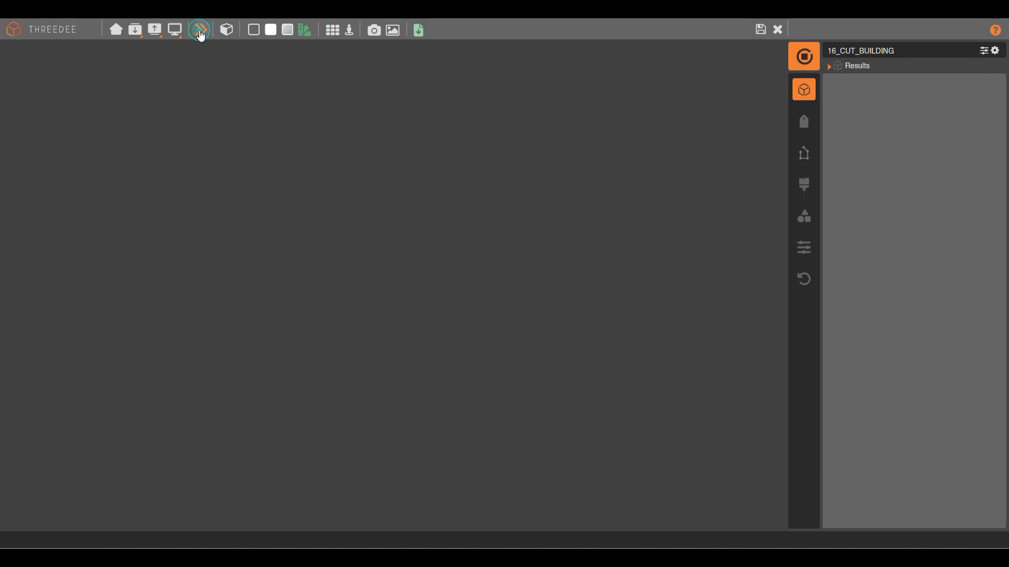
{"action": "left_click", "coordinate": [201, 33]}
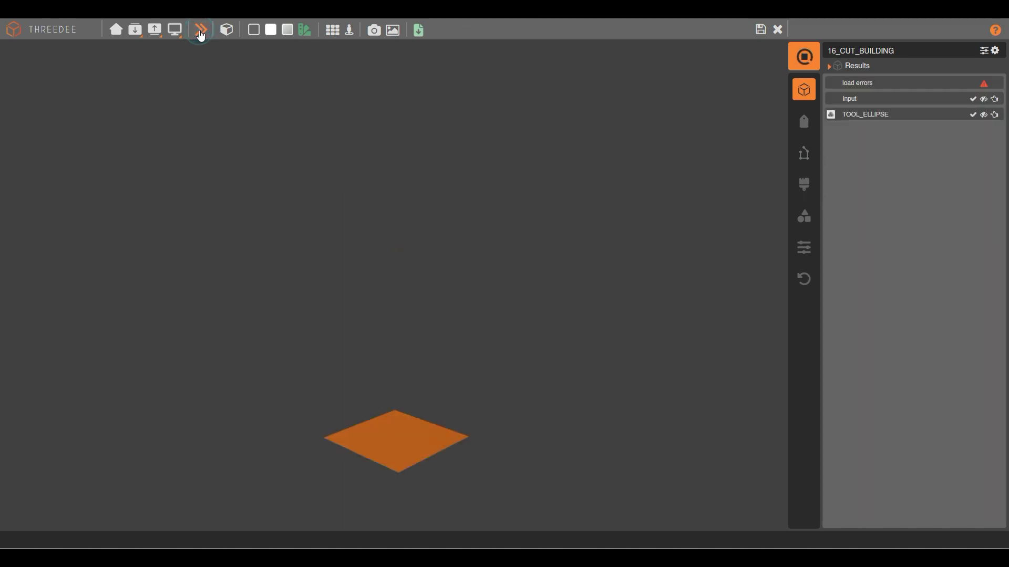
{"action": "left_click", "coordinate": [200, 34]}
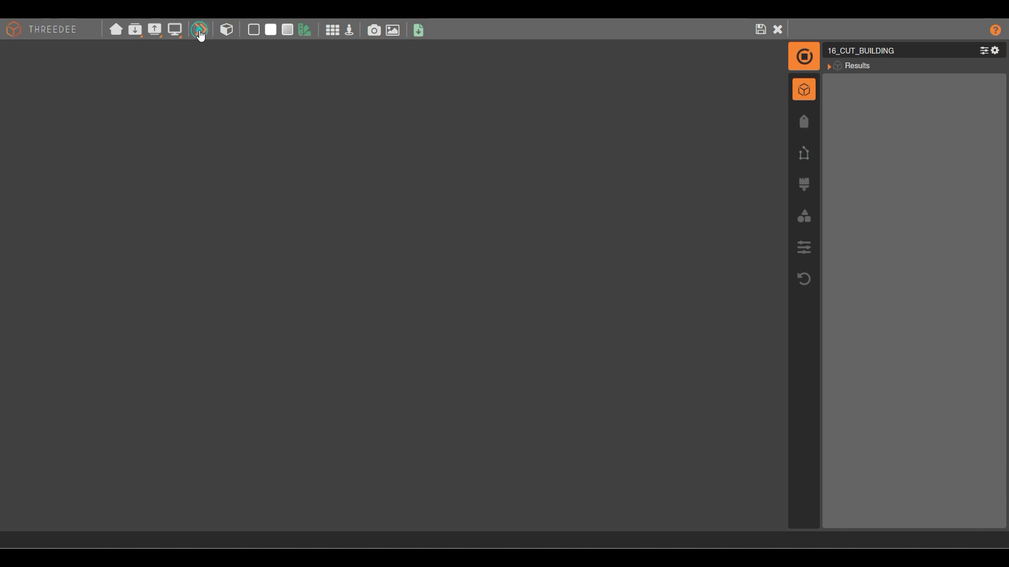
Step: Return to the node graph, set TOOL_ELLIPSE's QUADRANTS variable to 1, and run the function again
{"action": "left_click", "coordinate": [772, 32]}
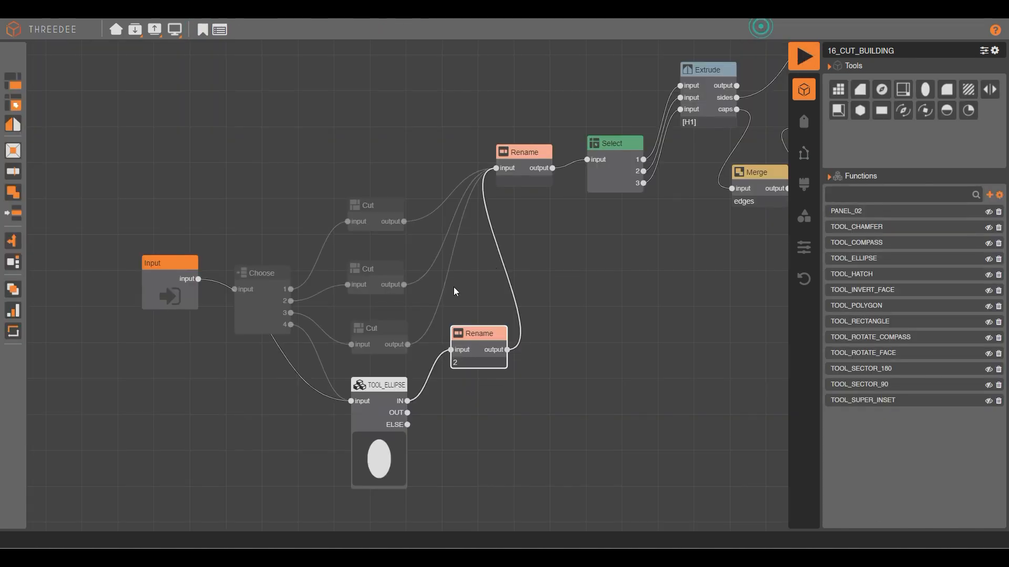
{"action": "double_click", "coordinate": [380, 404]}
{"action": "left_click", "coordinate": [476, 203]}
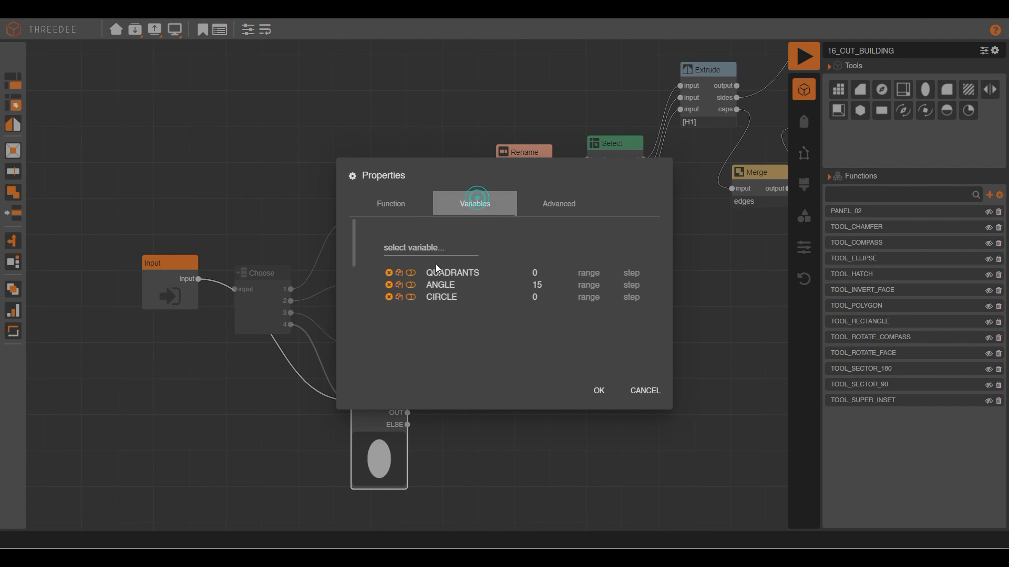
{"action": "left_click", "coordinate": [563, 271]}
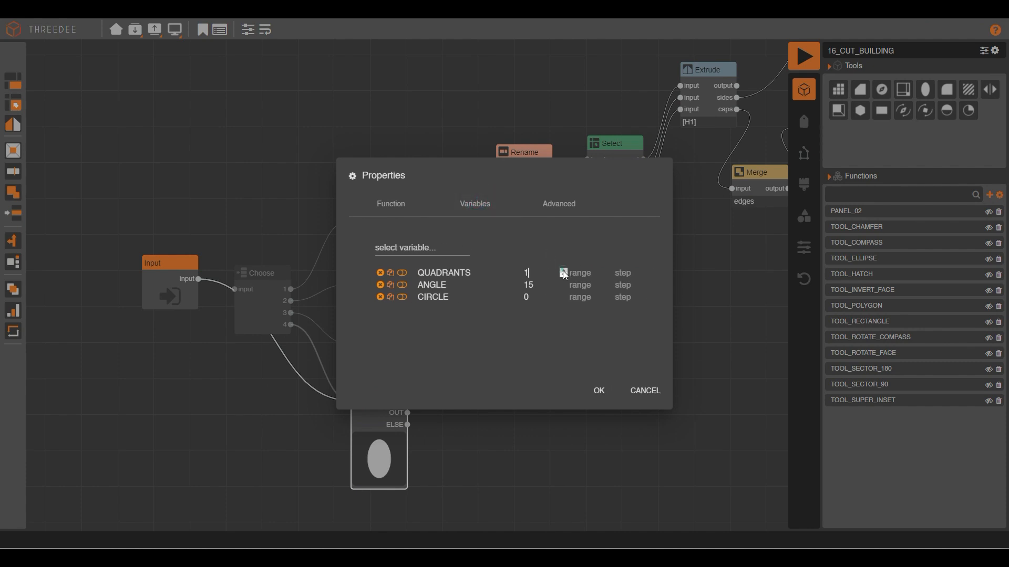
{"action": "left_click", "coordinate": [599, 391]}
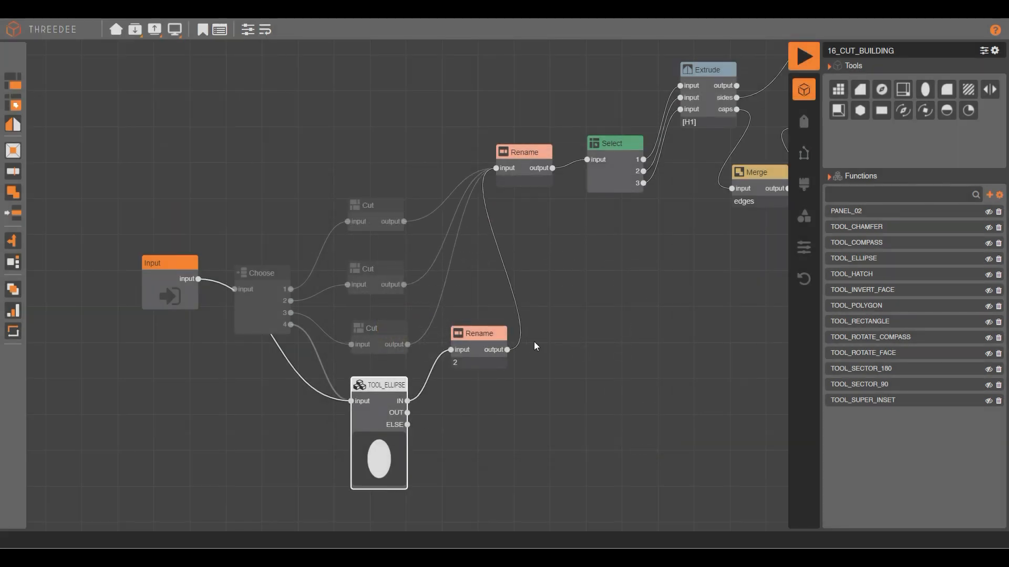
{"action": "left_click_drag", "start_coordinate": [480, 356], "coordinate": [478, 371]}
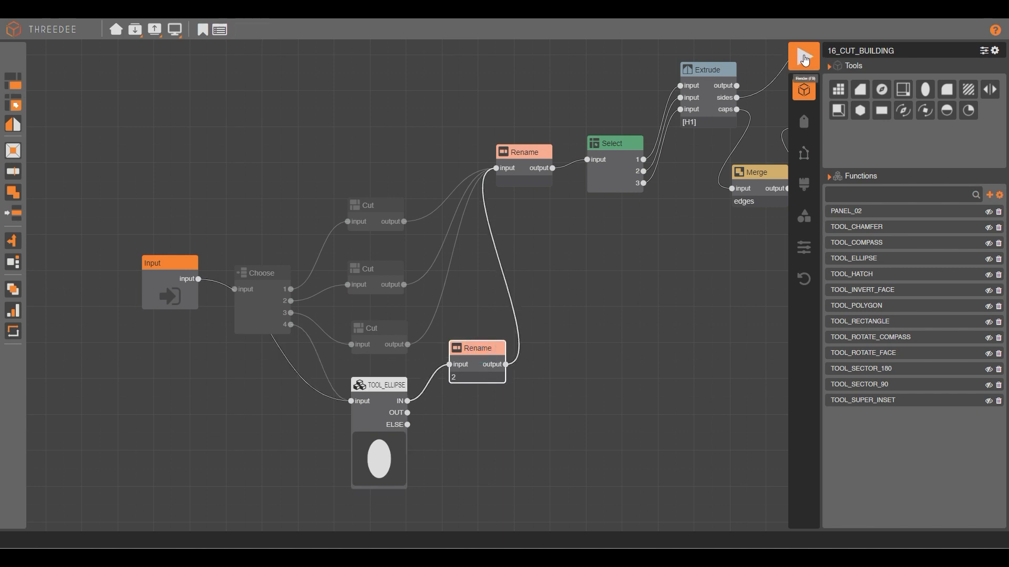
{"action": "left_click", "coordinate": [803, 57]}
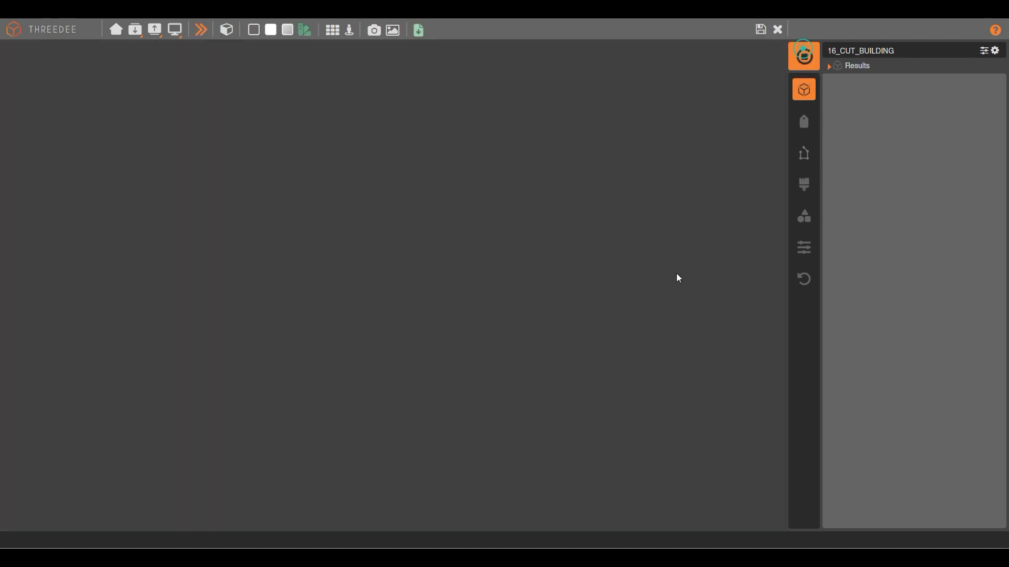
Step: Regenerate the elliptical building repeatedly and orbit around it to examine its quadrant height variations
{"action": "left_click_drag", "start_coordinate": [331, 171], "coordinate": [448, 257]}
{"action": "left_click", "coordinate": [203, 34]}
{"action": "left_click_drag", "start_coordinate": [522, 273], "coordinate": [359, 243]}
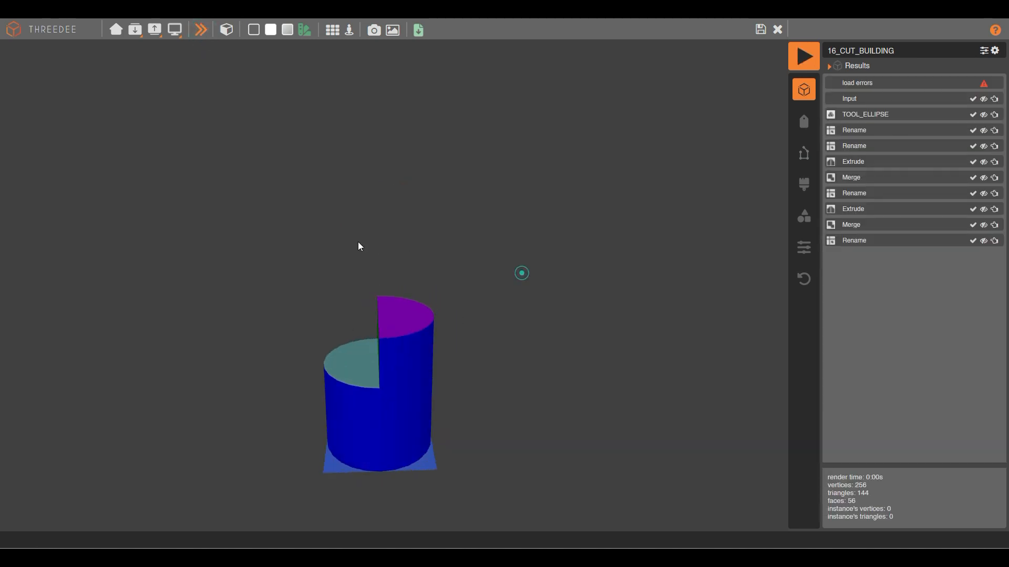
{"action": "left_click", "coordinate": [202, 31]}
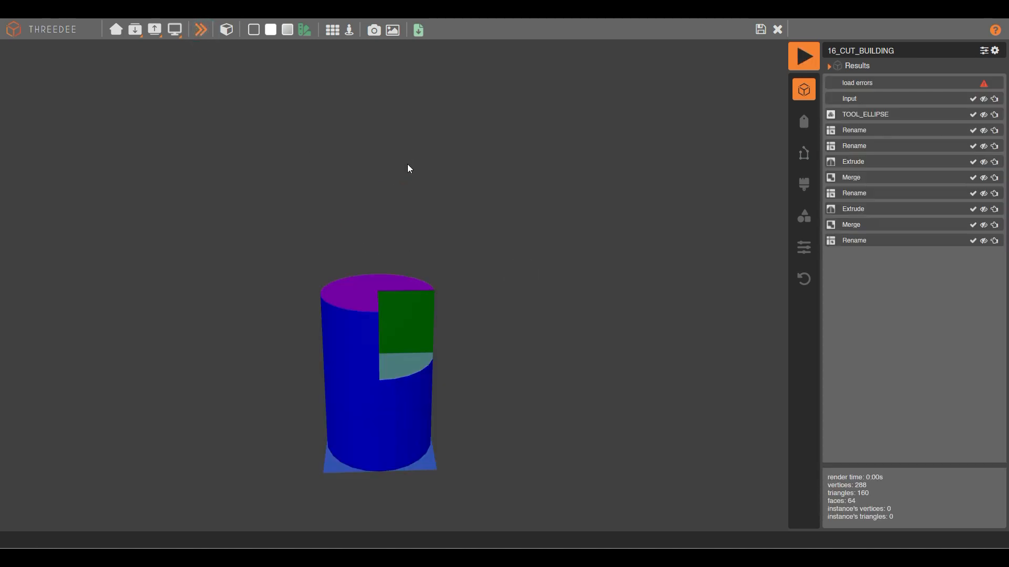
{"action": "left_click", "coordinate": [202, 32]}
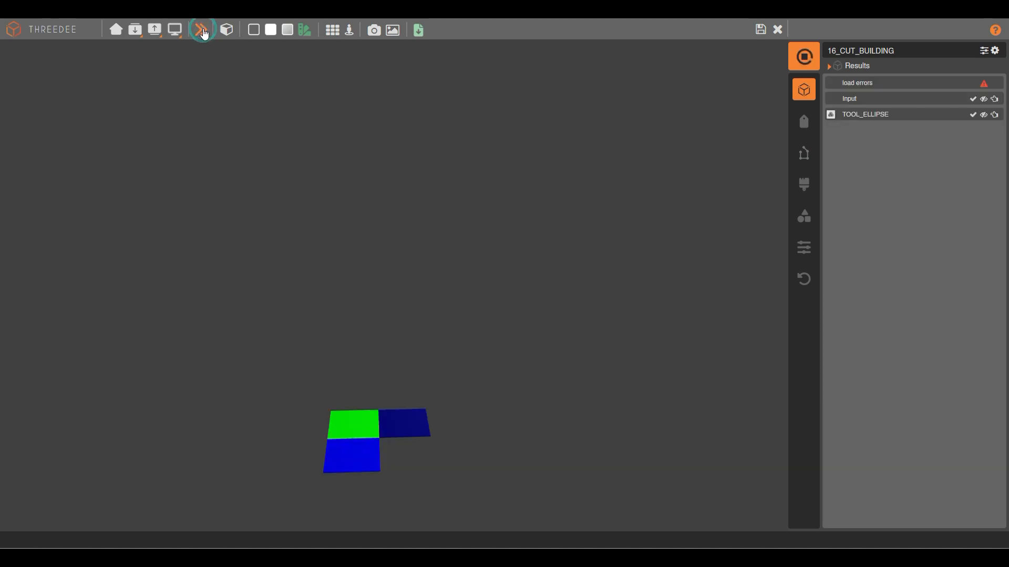
{"action": "left_click", "coordinate": [204, 32]}
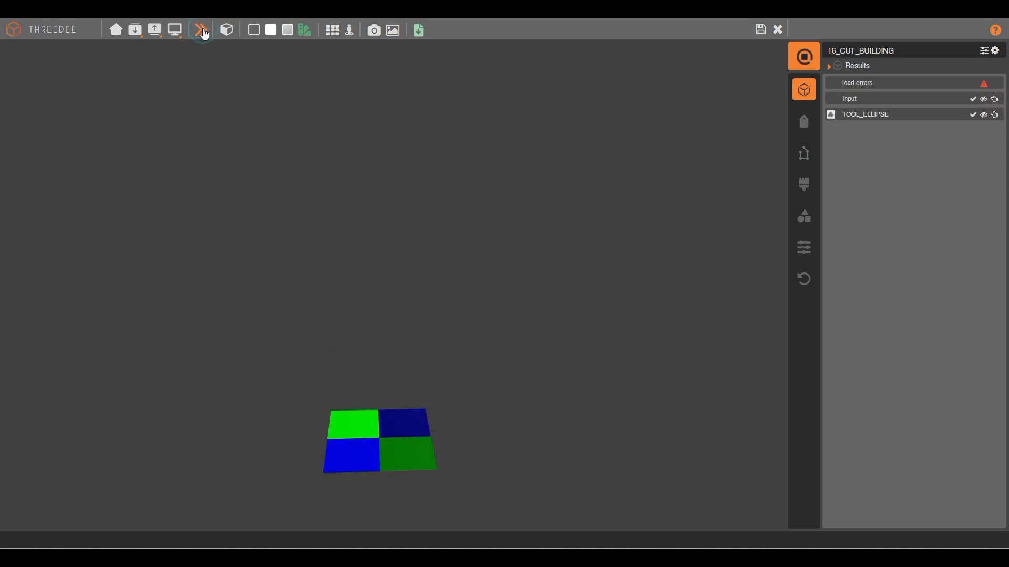
{"action": "left_click_drag", "start_coordinate": [383, 244], "coordinate": [747, 32]}
Step: Return to the node graph and reconnect Input to the Choose node instead of directly to TOOL_ELLIPSE
{"action": "left_click", "coordinate": [760, 30]}
{"action": "scroll", "coordinate": [434, 292], "scroll_direction": "down", "scroll_amount": 4}
{"action": "left_click_drag", "start_coordinate": [551, 293], "coordinate": [468, 299]}
{"action": "scroll", "coordinate": [163, 321], "scroll_direction": "up", "scroll_amount": 5}
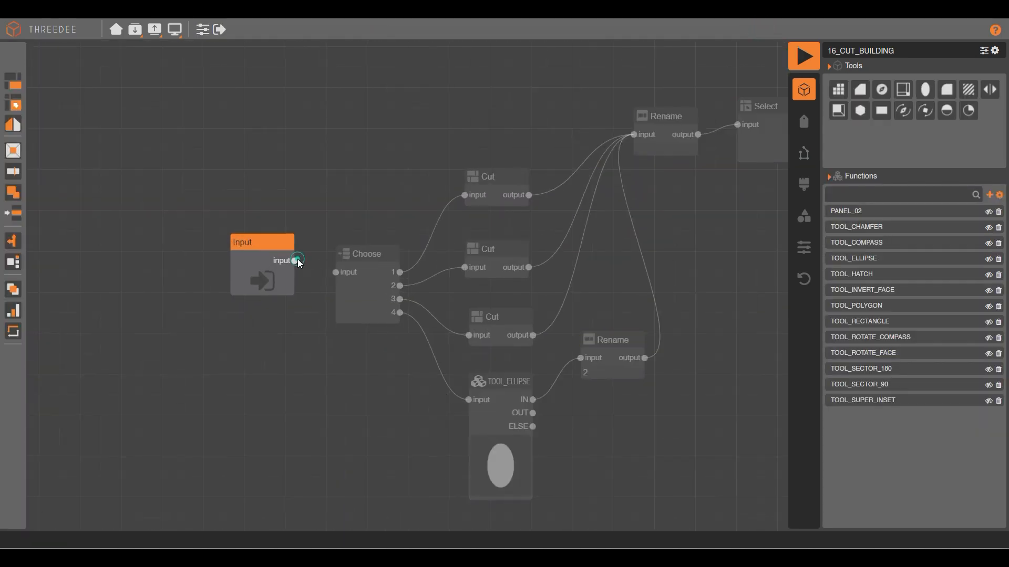
Step: Enable the PANEL_02 node and move the Select with invisible and else outputs closer to the extrude chain
{"action": "left_click_drag", "start_coordinate": [602, 332], "coordinate": [236, 336]}
{"action": "scroll", "coordinate": [231, 328], "scroll_direction": "down", "scroll_amount": 4}
{"action": "scroll", "coordinate": [612, 277], "scroll_direction": "up", "scroll_amount": 2}
{"action": "scroll", "coordinate": [550, 238], "scroll_direction": "up", "scroll_amount": 2}
{"action": "right_click", "coordinate": [540, 230]}
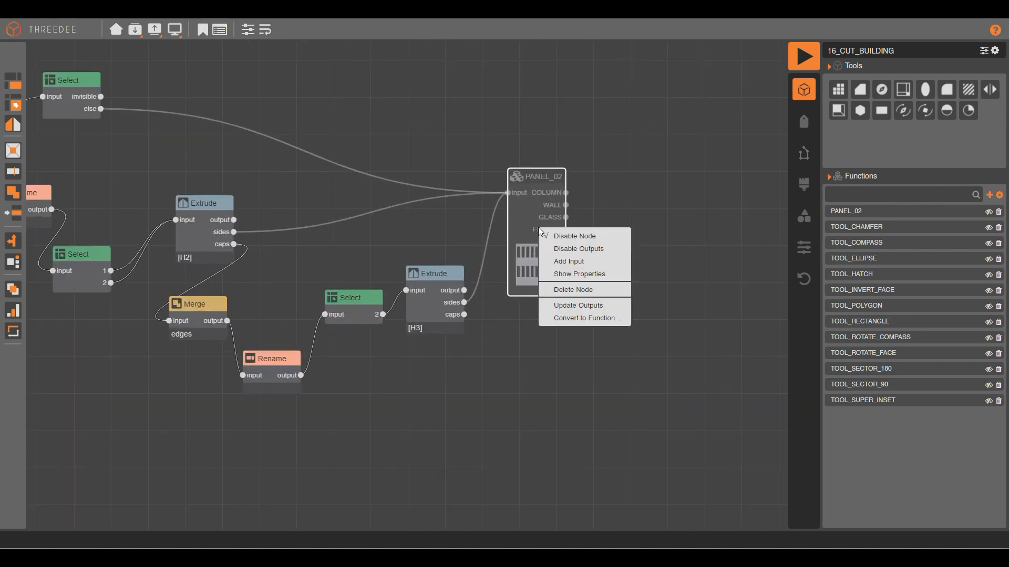
{"action": "left_click", "coordinate": [565, 232]}
{"action": "scroll", "coordinate": [679, 332], "scroll_direction": "down", "scroll_amount": 3}
{"action": "scroll", "coordinate": [348, 194], "scroll_direction": "up", "scroll_amount": 3}
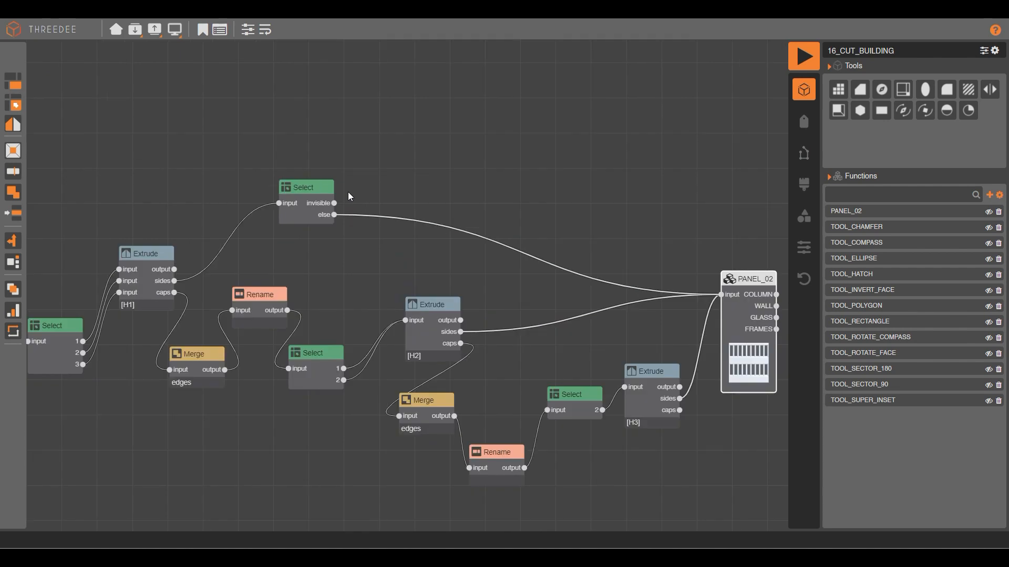
{"action": "left_click_drag", "start_coordinate": [306, 206], "coordinate": [331, 259]}
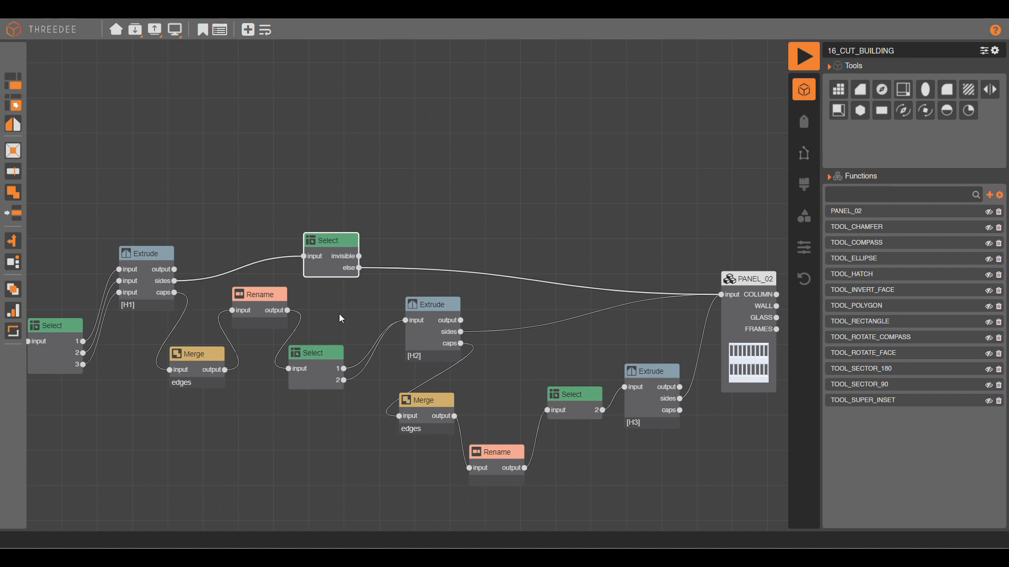
Step: Add an output for label 3 to the Select node feeding the H2 Extrude
{"action": "left_click_drag", "start_coordinate": [540, 341], "coordinate": [475, 300]}
{"action": "left_click_drag", "start_coordinate": [295, 268], "coordinate": [431, 251]}
{"action": "left_click", "coordinate": [389, 312]}
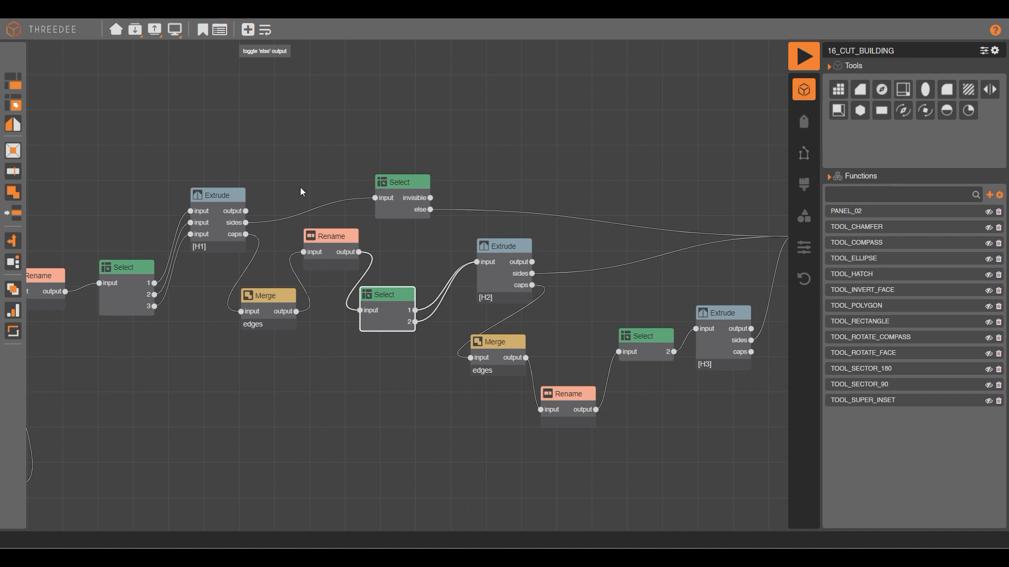
{"action": "left_click", "coordinate": [247, 30]}
{"action": "type", "text": "3"}
{"action": "left_click", "coordinate": [509, 299]}
Step: Add an Inset node with a distance of 1 to that Select's label 3 output
{"action": "left_click_drag", "start_coordinate": [415, 334], "coordinate": [596, 109]}
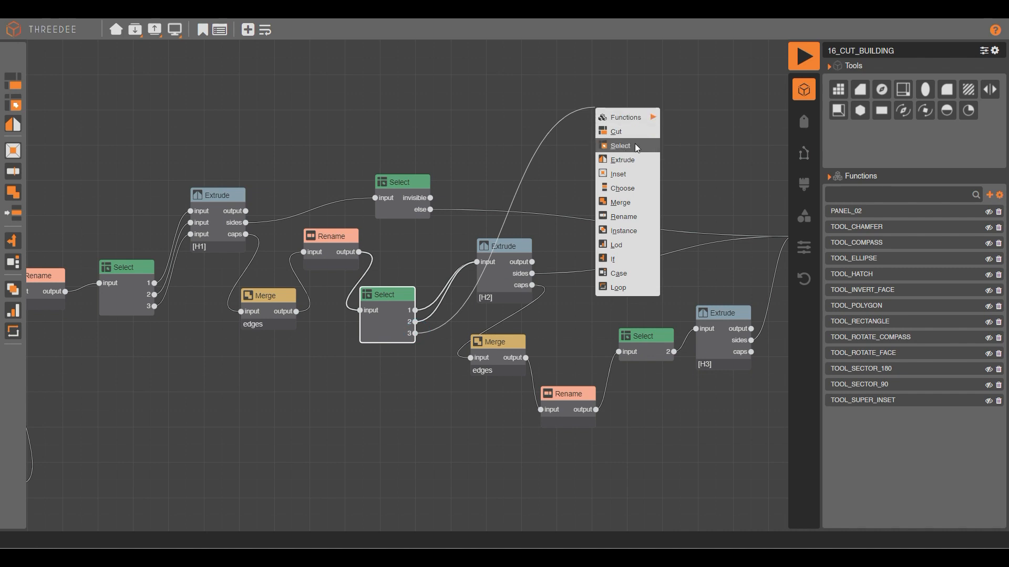
{"action": "left_click", "coordinate": [628, 174]}
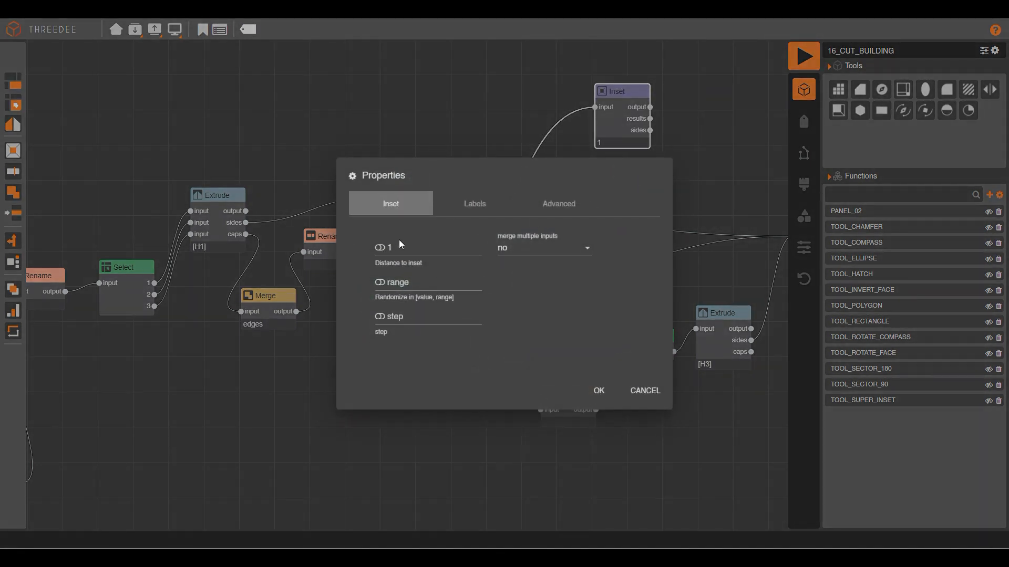
{"action": "left_click", "coordinate": [619, 394]}
Step: Add a label 1 output to the Select before the H3 Extrude, and connect it and that Extrude's caps to the Inset's input
{"action": "left_click", "coordinate": [509, 336]}
{"action": "left_click", "coordinate": [247, 30]}
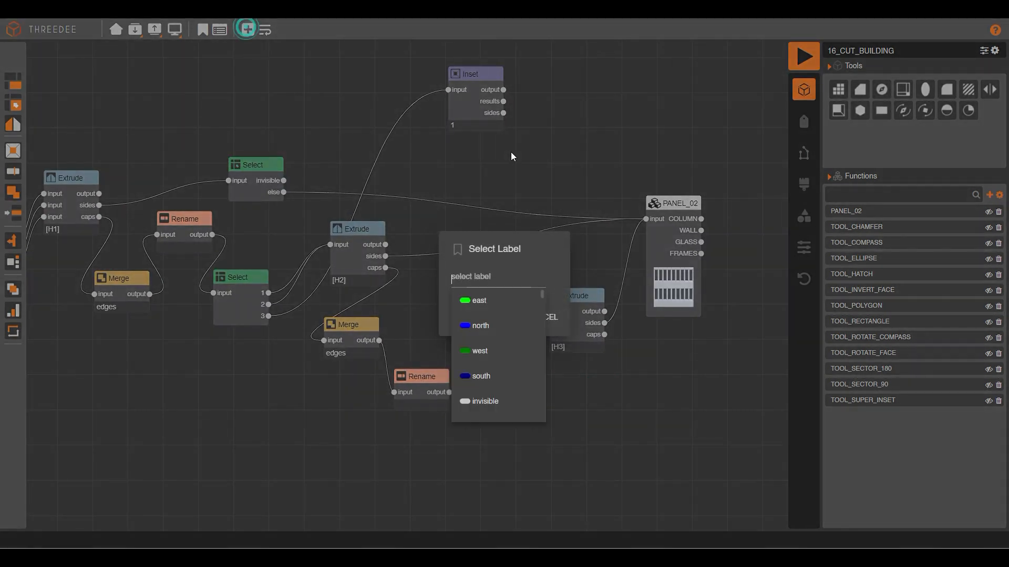
{"action": "type", "text": "1"}
{"action": "left_click", "coordinate": [487, 304]}
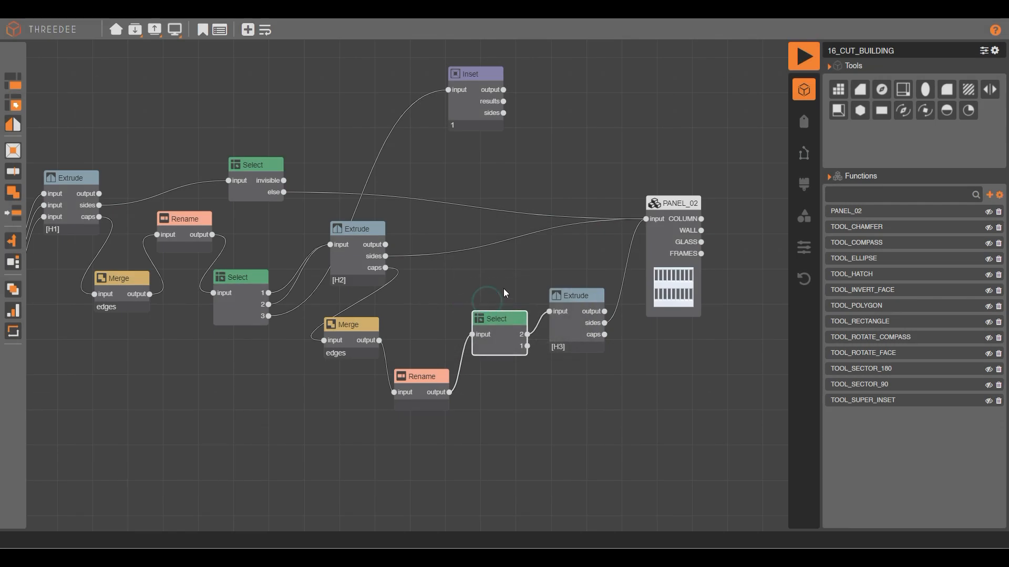
{"action": "left_click_drag", "start_coordinate": [483, 104], "coordinate": [580, 106]}
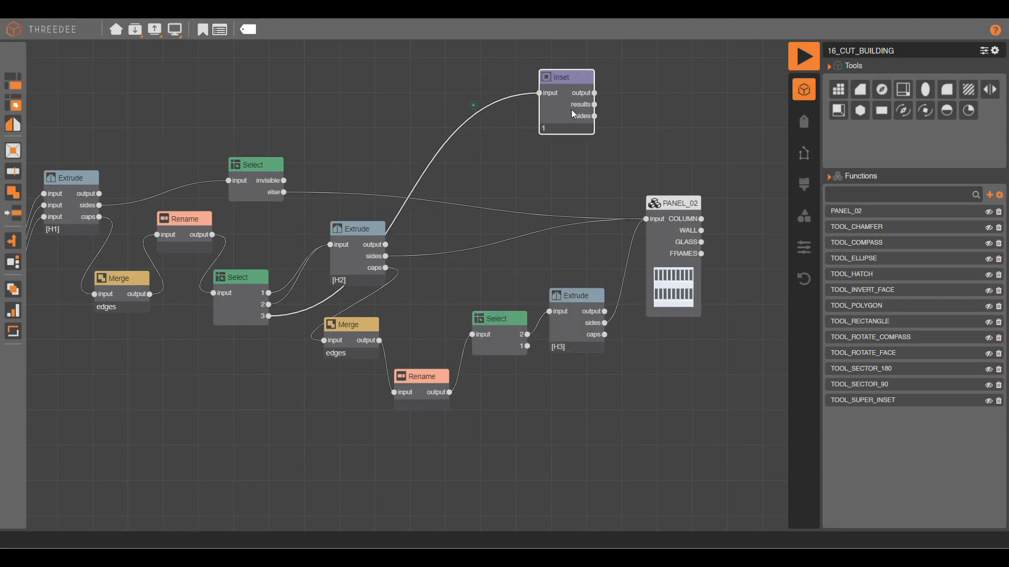
{"action": "left_click_drag", "start_coordinate": [527, 345], "coordinate": [545, 93]}
{"action": "left_click_drag", "start_coordinate": [604, 335], "coordinate": [546, 94]}
Step: Add an Extrude to the Inset's results output, using the amount method with an amount of -1
{"action": "scroll", "coordinate": [506, 174], "scroll_direction": "up", "scroll_amount": 5}
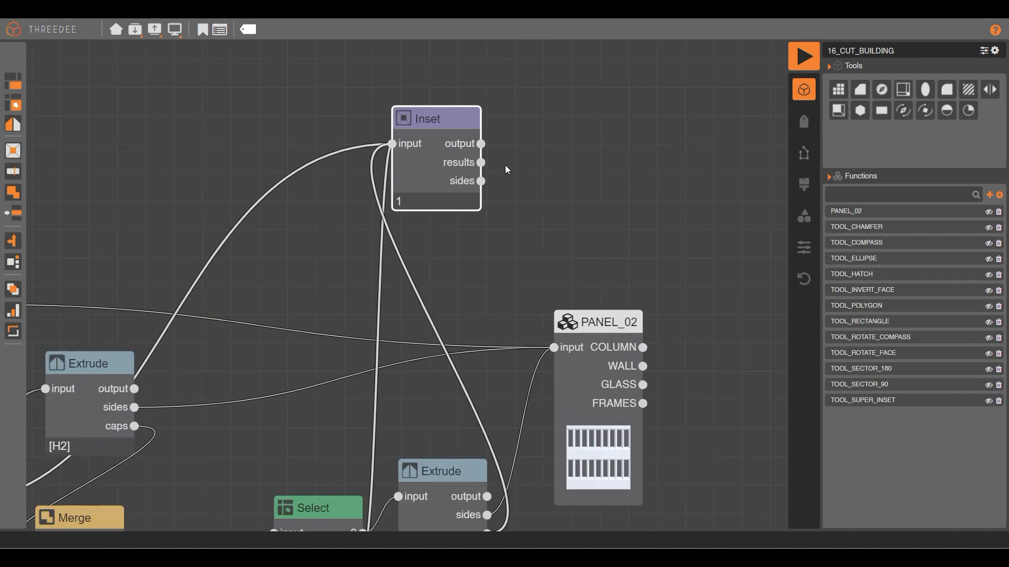
{"action": "left_click_drag", "start_coordinate": [464, 164], "coordinate": [514, 132]}
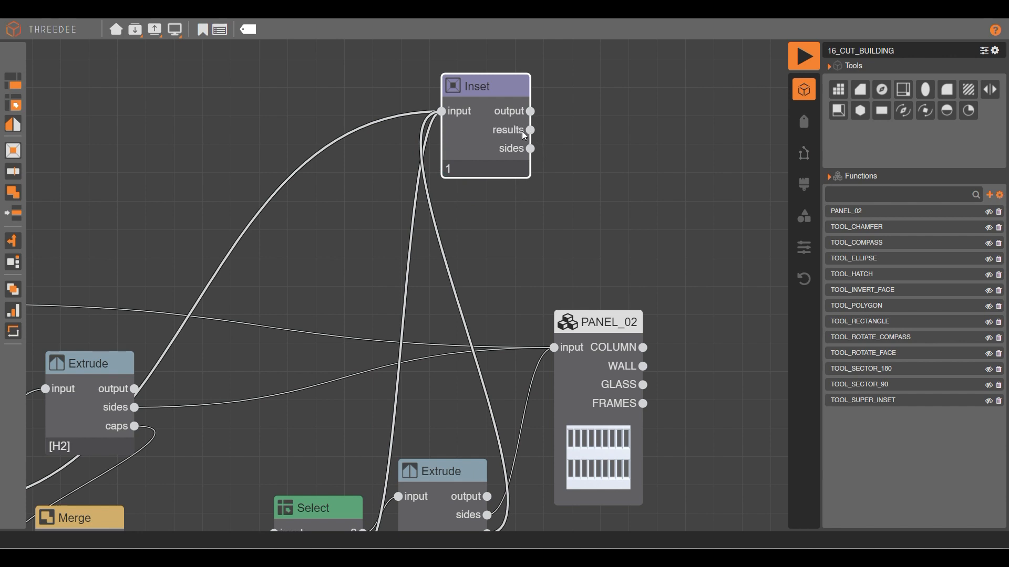
{"action": "left_click_drag", "start_coordinate": [581, 107], "coordinate": [595, 87]}
{"action": "left_click", "coordinate": [623, 139]}
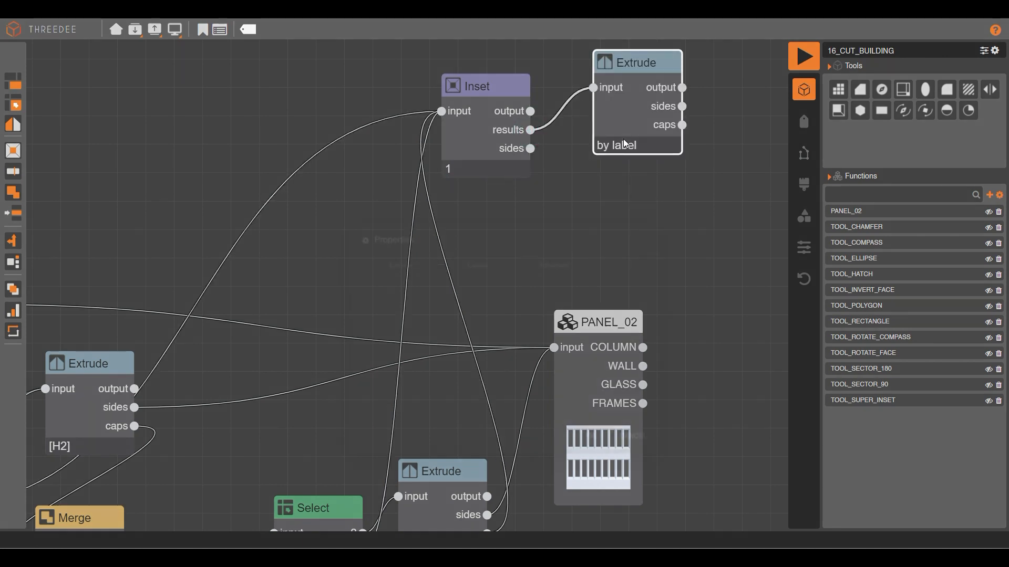
{"action": "left_click", "coordinate": [416, 248]}
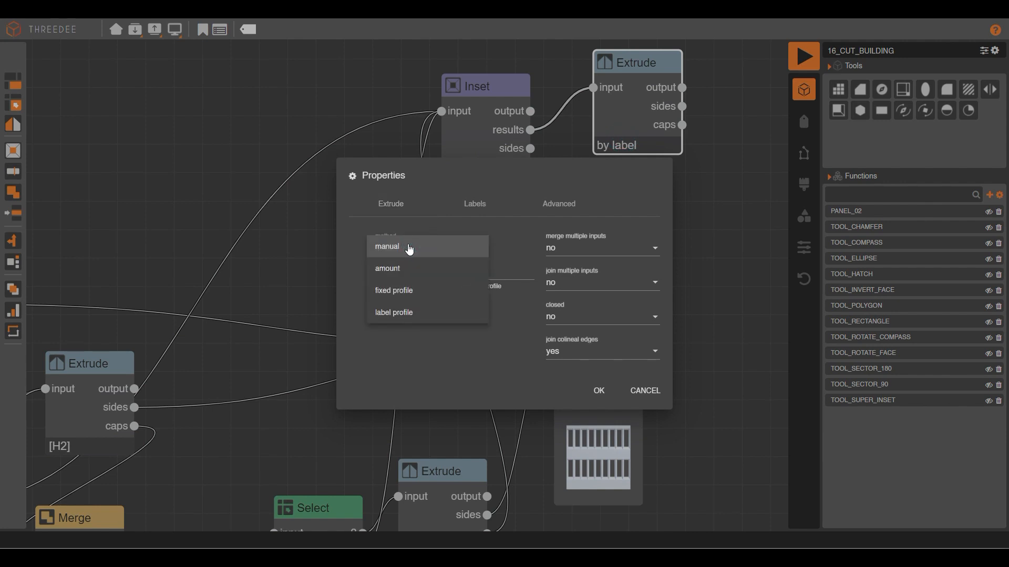
{"action": "left_click", "coordinate": [399, 269]}
{"action": "left_click", "coordinate": [416, 280]}
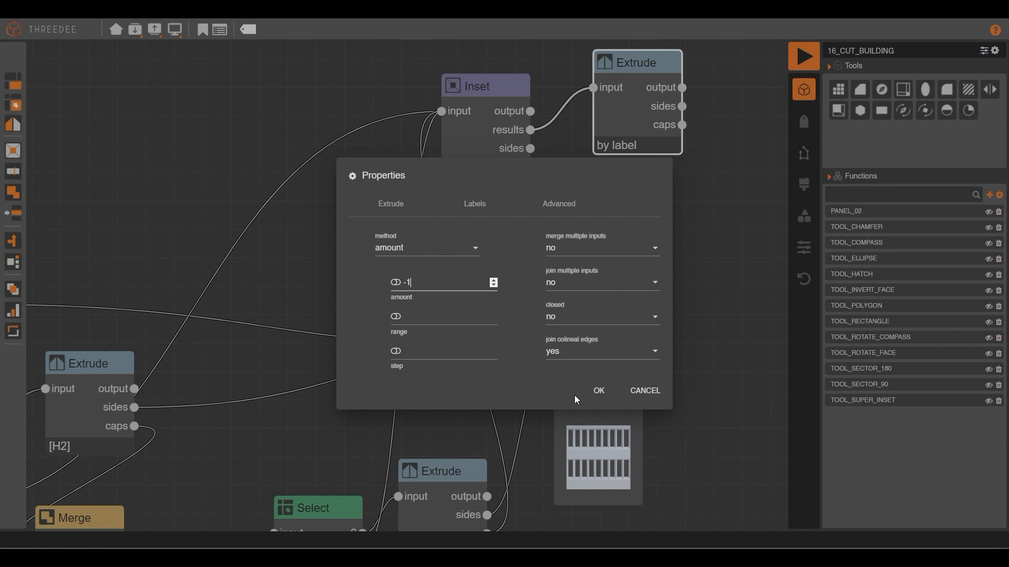
{"action": "left_click", "coordinate": [599, 391]}
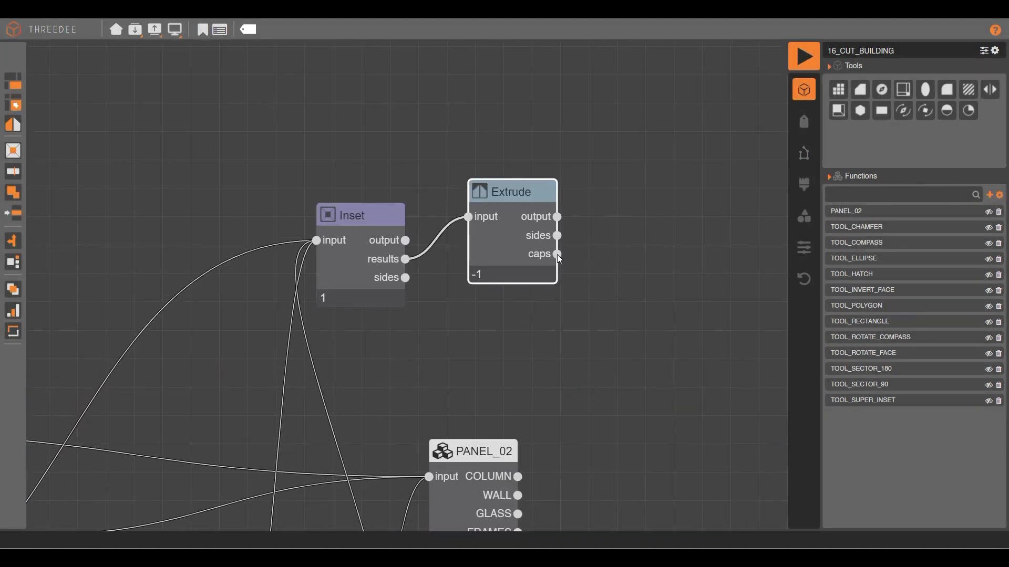
Step: Add a Rename to the new Extrude's caps output that labels all faces ROOF
{"action": "left_click_drag", "start_coordinate": [557, 254], "coordinate": [638, 346]}
{"action": "left_click", "coordinate": [665, 455]}
{"action": "left_click", "coordinate": [405, 282]}
{"action": "type", "text": "R"}
{"action": "left_click", "coordinate": [412, 328]}
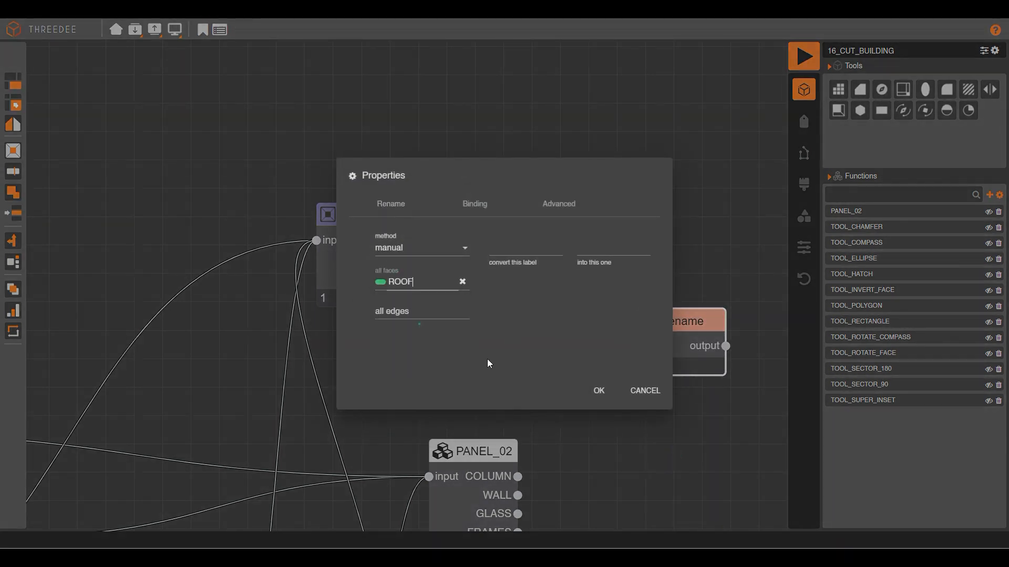
{"action": "left_click", "coordinate": [599, 391]}
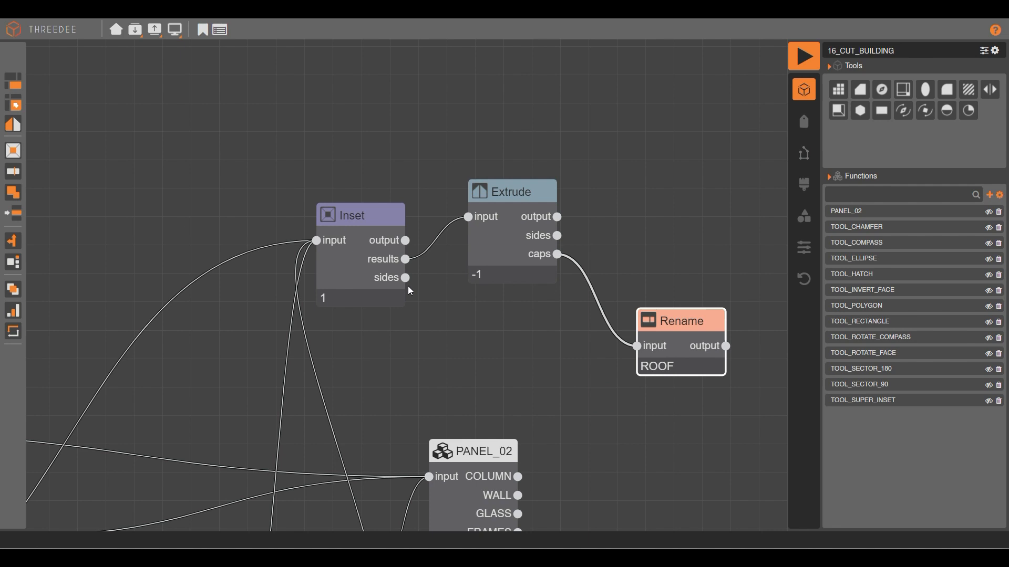
Step: Add a Rename labelling all faces WALL1 to the Inset's sides output, and connect the new Extrude's sides to it
{"action": "left_click_drag", "start_coordinate": [405, 278], "coordinate": [638, 185]}
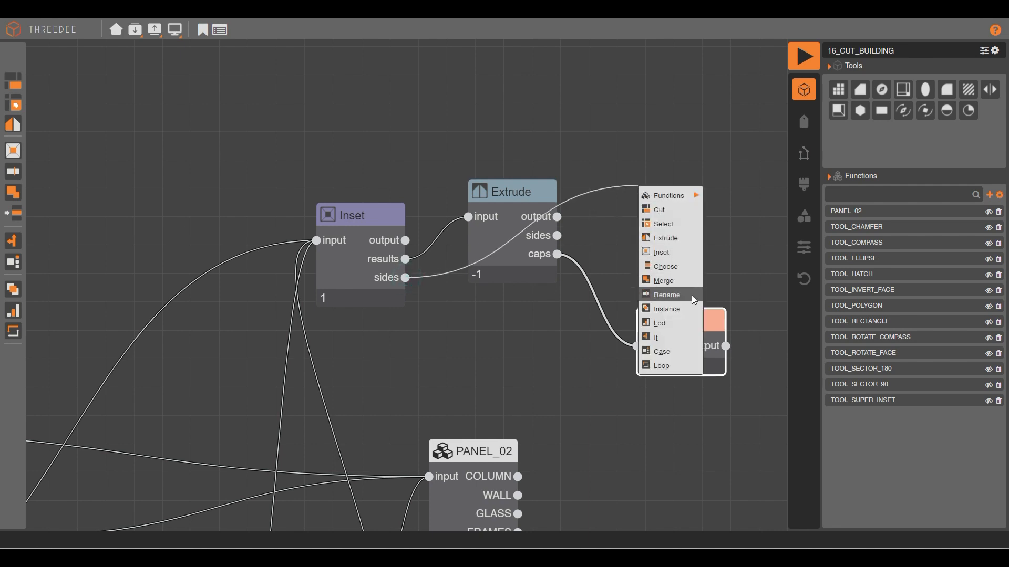
{"action": "left_click", "coordinate": [692, 295]}
{"action": "left_click", "coordinate": [420, 278]}
{"action": "type", "text": "W"}
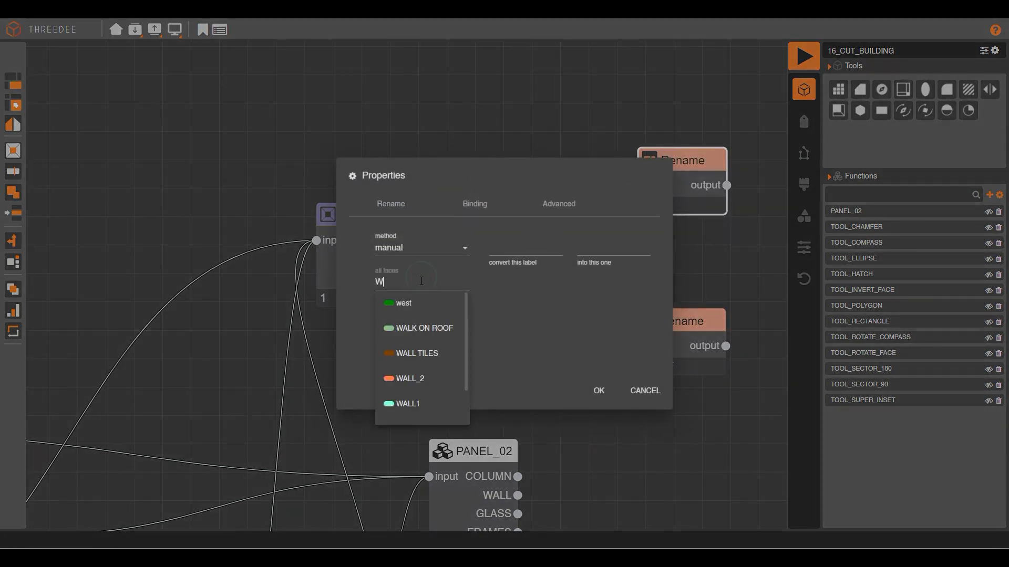
{"action": "left_click", "coordinate": [416, 409]}
{"action": "left_click", "coordinate": [598, 391]}
{"action": "left_click_drag", "start_coordinate": [556, 235], "coordinate": [637, 185]}
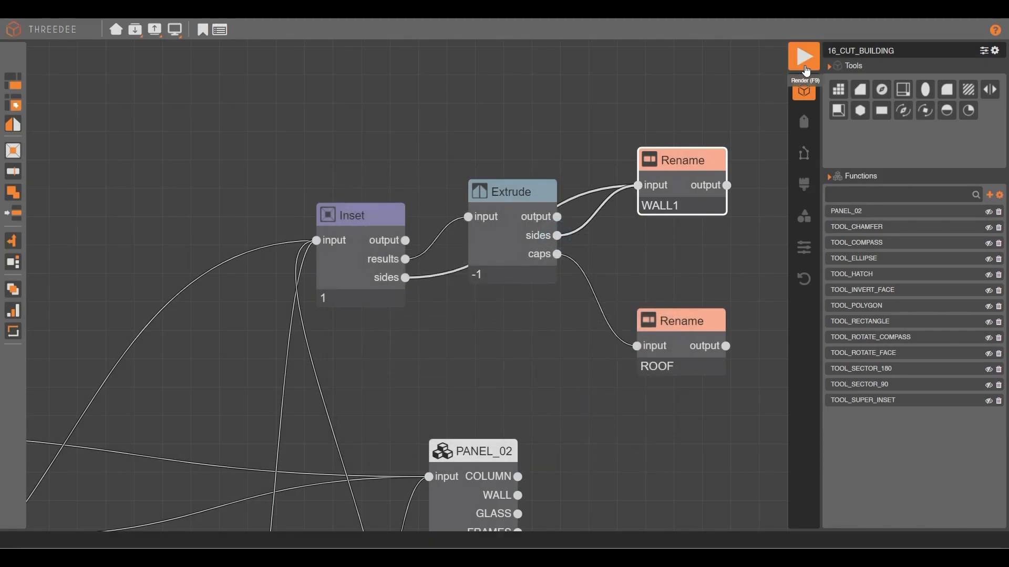
Step: Run the function, regenerate another building variation, and examine the roof insets and panelled facades from several angles
{"action": "left_click", "coordinate": [804, 58]}
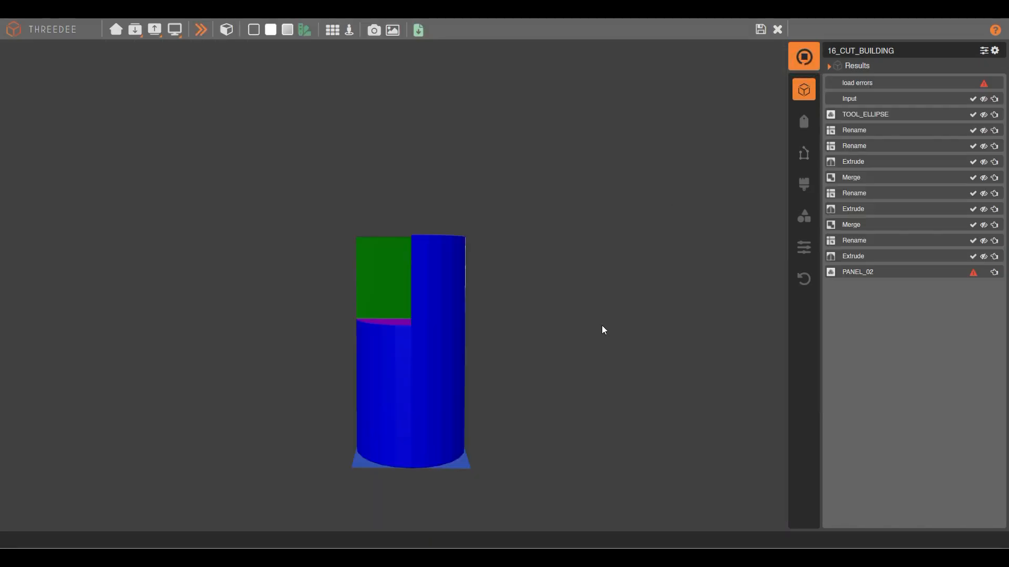
{"action": "left_click_drag", "start_coordinate": [359, 350], "coordinate": [508, 330]}
{"action": "scroll", "coordinate": [380, 346], "scroll_direction": "up", "scroll_amount": 4}
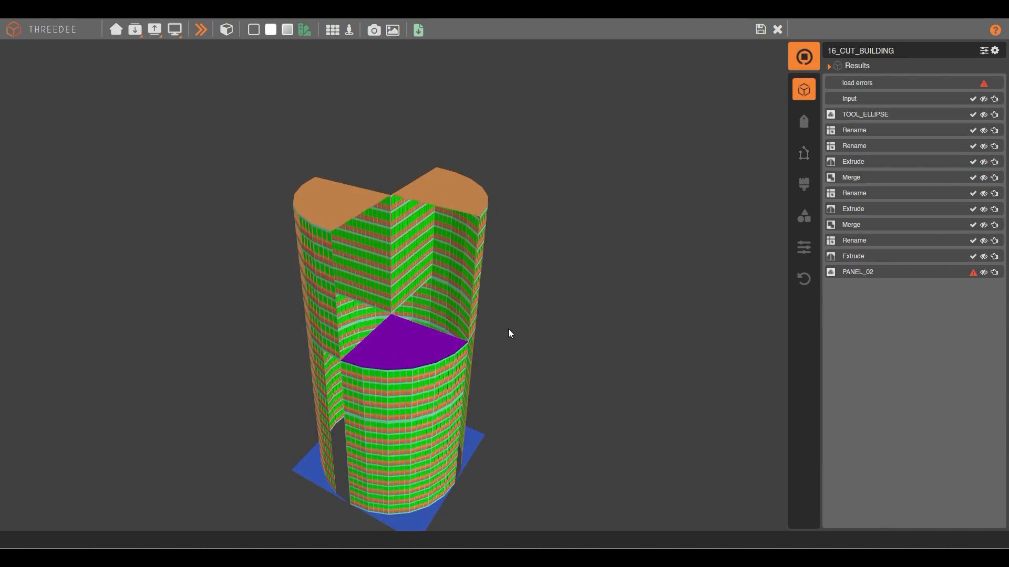
{"action": "left_click_drag", "start_coordinate": [474, 337], "coordinate": [431, 326]}
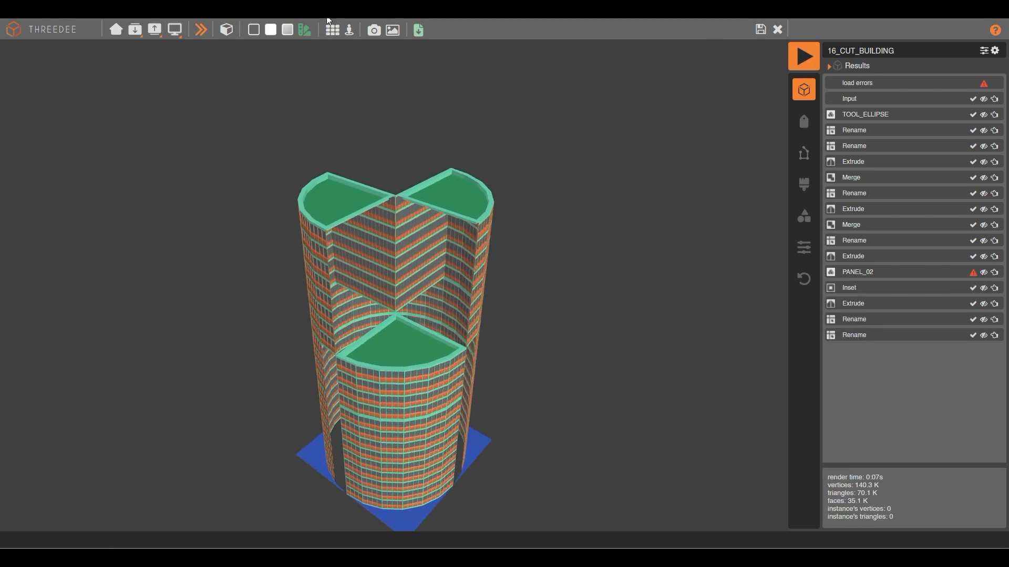
{"action": "left_click", "coordinate": [201, 31]}
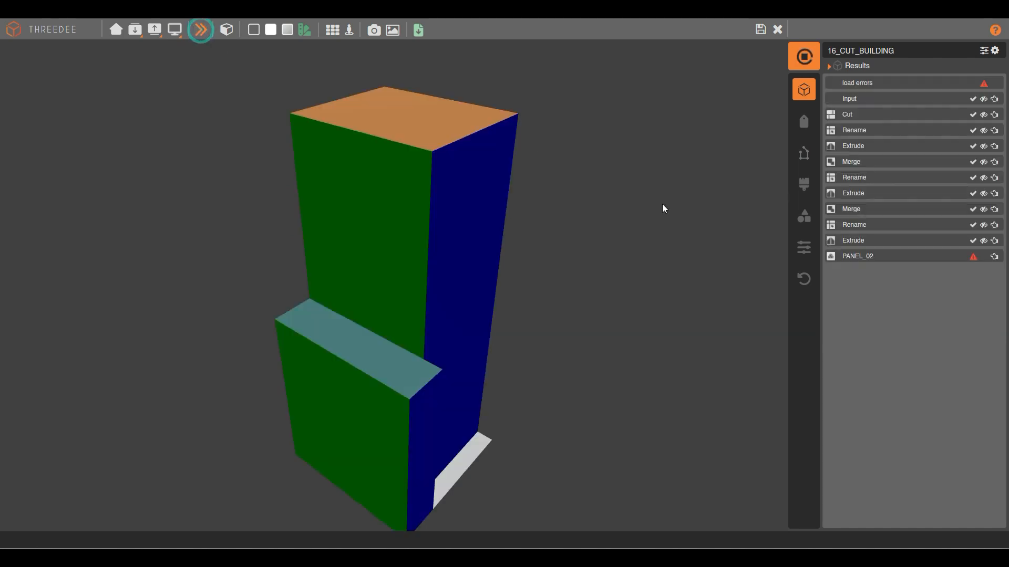
{"action": "mouse_move", "coordinate": [389, 236]}
{"action": "left_mouse_down"}
{"action": "mouse_move", "coordinate": [475, 283]}
{"action": "mouse_move", "coordinate": [573, 233]}
{"action": "mouse_move", "coordinate": [387, 205]}
{"action": "mouse_move", "coordinate": [576, 205]}
{"action": "mouse_move", "coordinate": [490, 210]}
{"action": "mouse_move", "coordinate": [573, 227]}
{"action": "mouse_move", "coordinate": [387, 225]}
{"action": "left_mouse_up"}
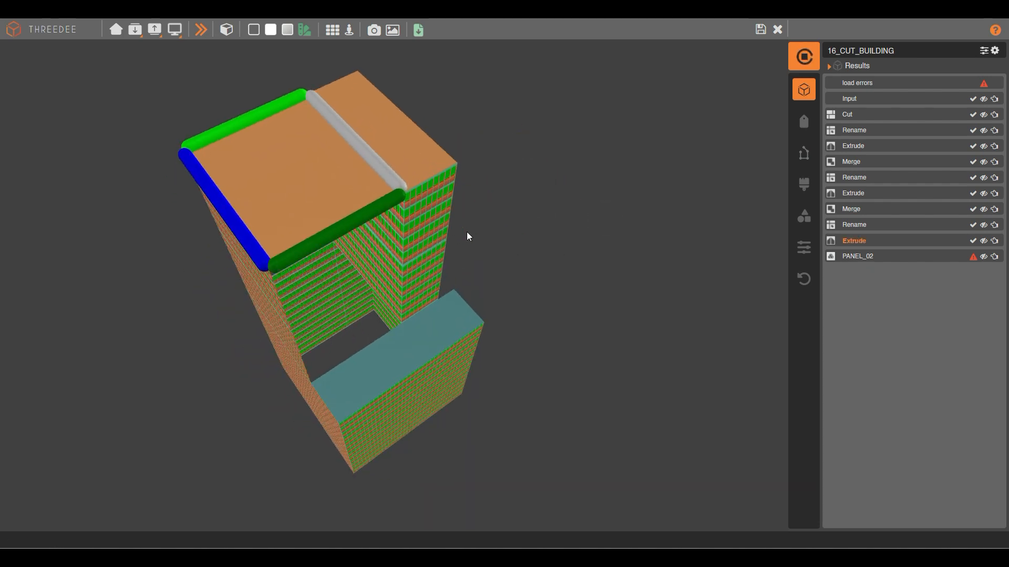
{"action": "left_click_drag", "start_coordinate": [477, 243], "coordinate": [443, 180]}
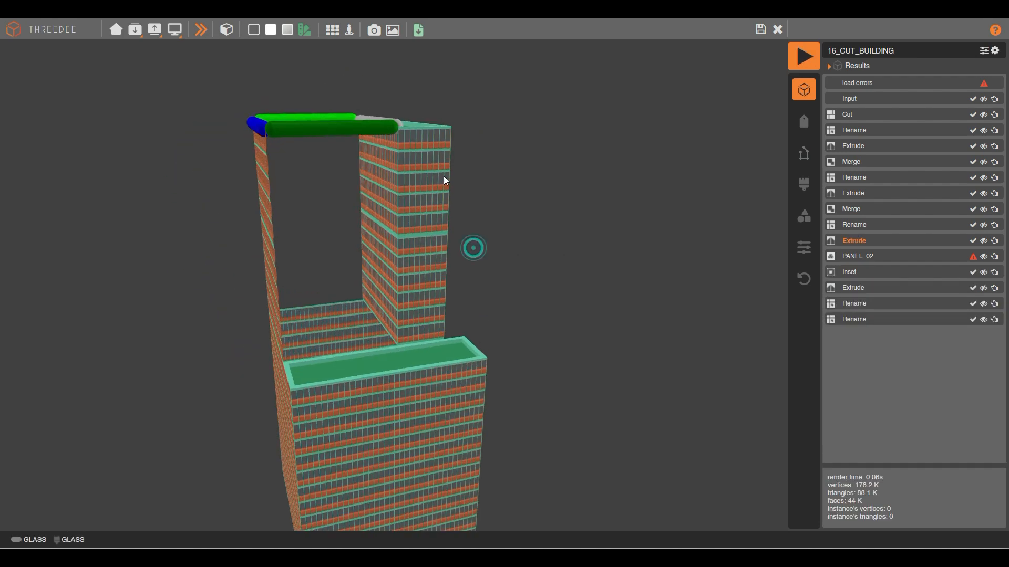
Step: Return to the node graph, move the Select with invisible and else outputs upward, and disable the PANEL_02 node
{"action": "left_click", "coordinate": [761, 30]}
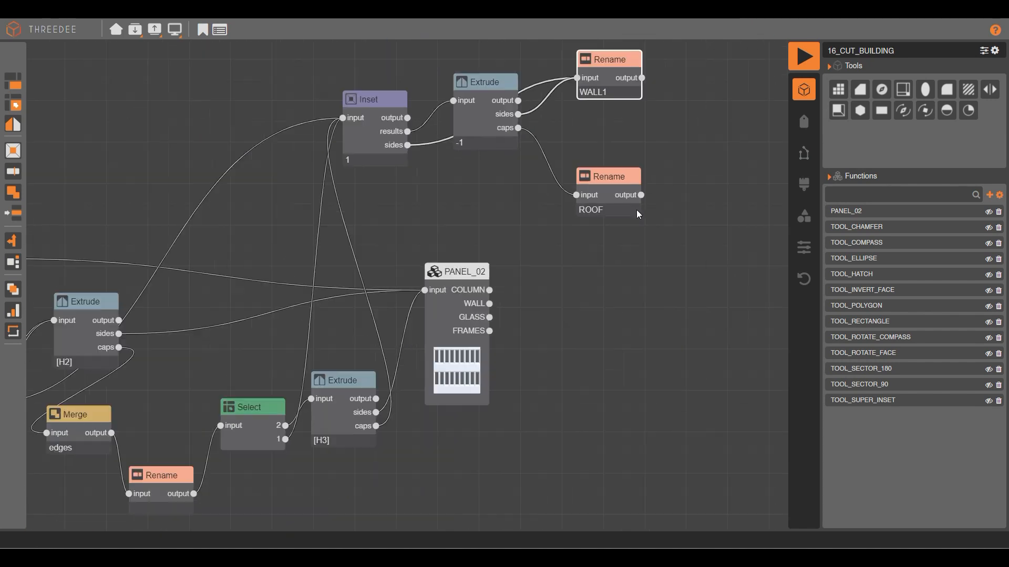
{"action": "scroll", "coordinate": [415, 265], "scroll_direction": "up", "scroll_amount": 3}
{"action": "left_click_drag", "start_coordinate": [149, 220], "coordinate": [158, 166]}
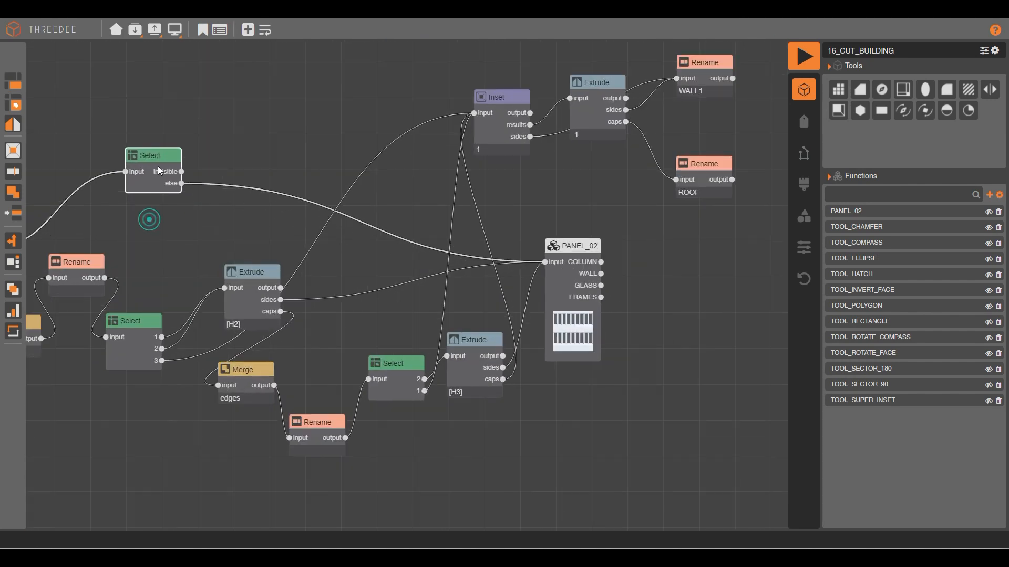
{"action": "right_click", "coordinate": [565, 284]}
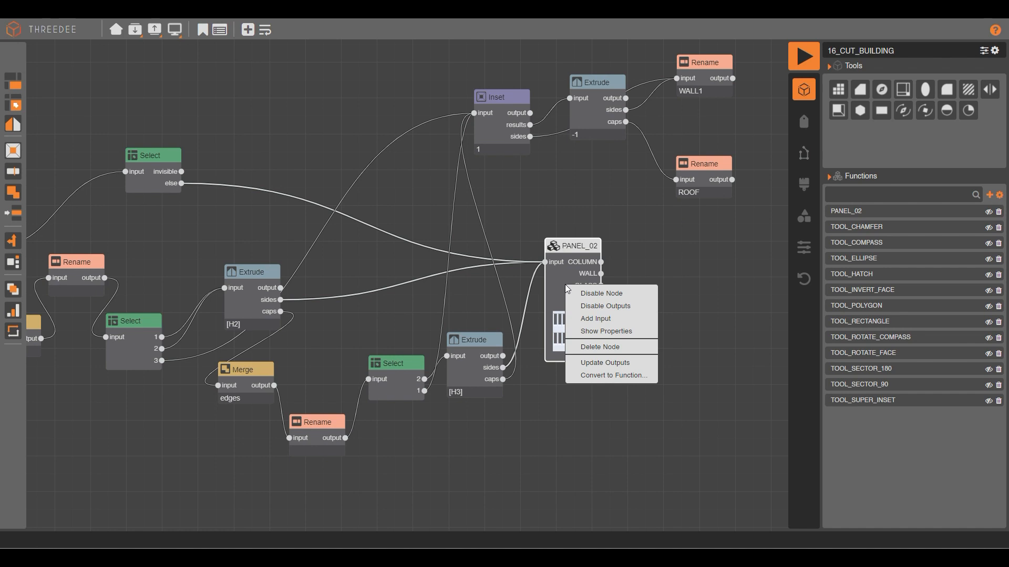
{"action": "left_click", "coordinate": [609, 292]}
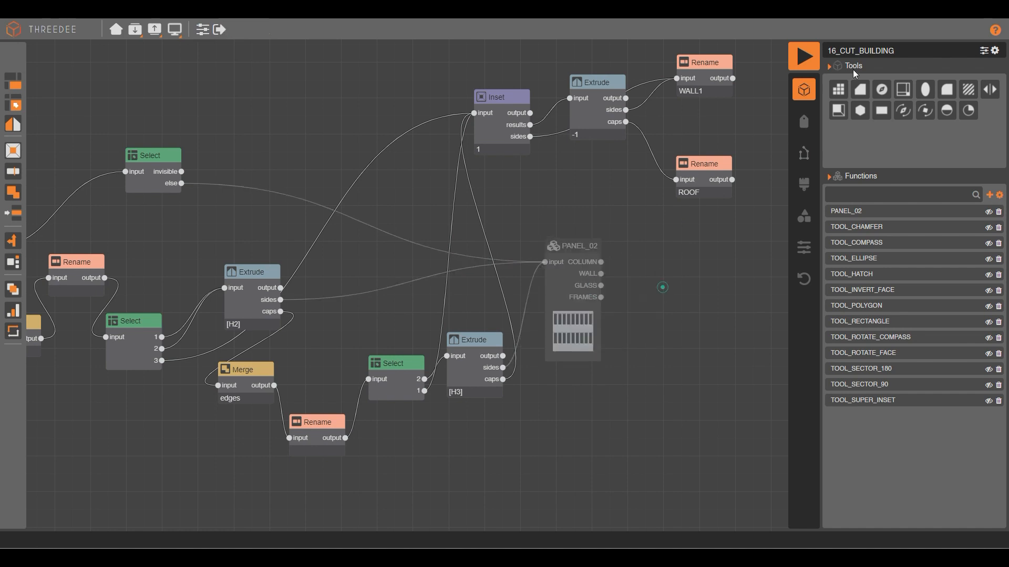
Step: Run the function without panels, check the labels of the building's side faces from several angles, and return to the node graph
{"action": "left_click", "coordinate": [802, 58]}
{"action": "mouse_move", "coordinate": [314, 263]}
{"action": "left_mouse_down"}
{"action": "mouse_move", "coordinate": [399, 312]}
{"action": "mouse_move", "coordinate": [394, 275]}
{"action": "mouse_move", "coordinate": [333, 270]}
{"action": "mouse_move", "coordinate": [372, 235]}
{"action": "mouse_move", "coordinate": [486, 204]}
{"action": "left_mouse_up"}
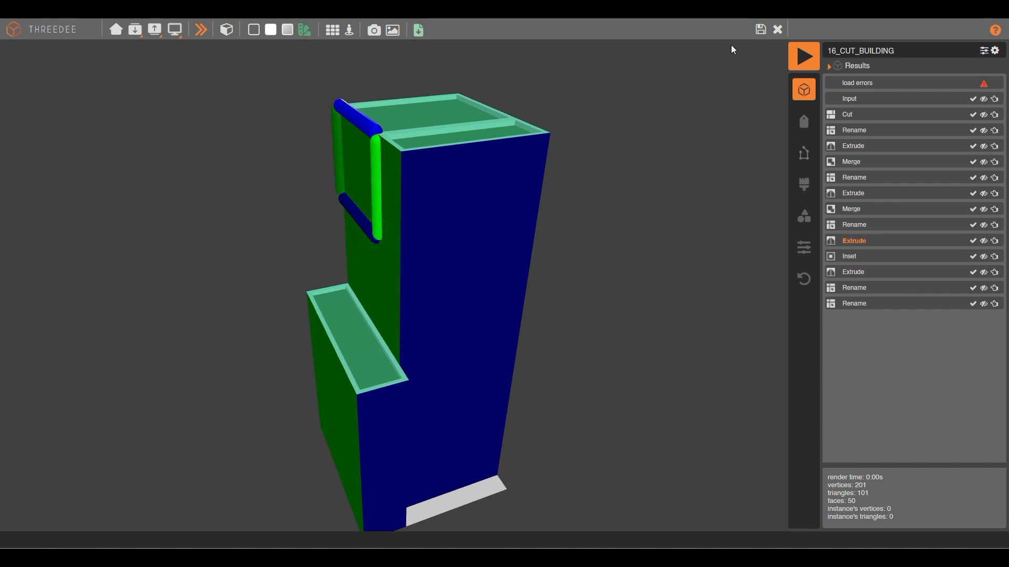
{"action": "left_click", "coordinate": [359, 249]}
{"action": "left_click", "coordinate": [385, 237]}
{"action": "left_click", "coordinate": [390, 299]}
{"action": "left_click_drag", "start_coordinate": [374, 319], "coordinate": [459, 336]}
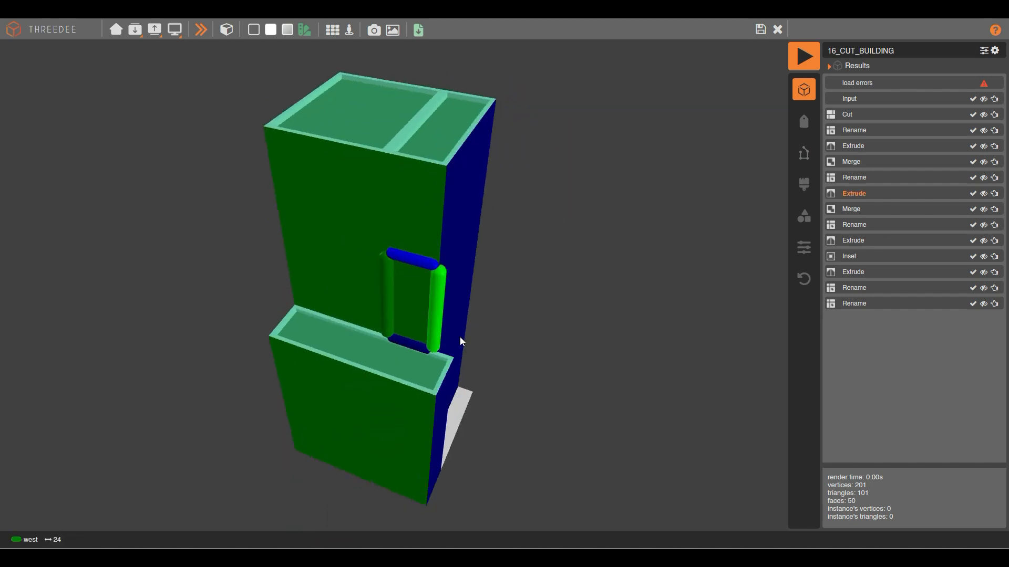
{"action": "left_click", "coordinate": [761, 30]}
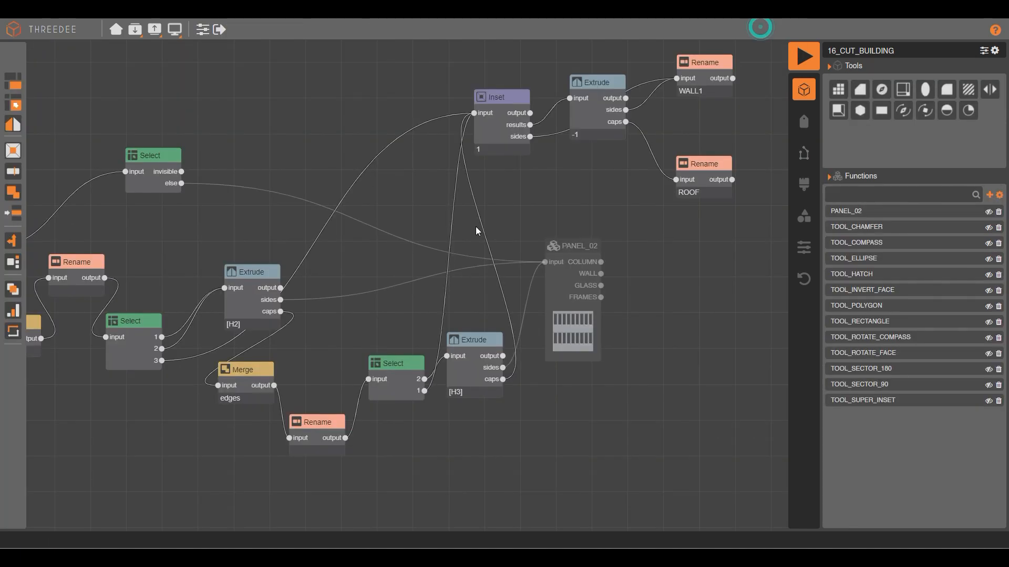
Step: Move PANEL_02 aside and add a Merge node using the advanced method with its two additional options toggled
{"action": "left_click_drag", "start_coordinate": [572, 285], "coordinate": [681, 302]}
{"action": "right_click", "coordinate": [565, 216]}
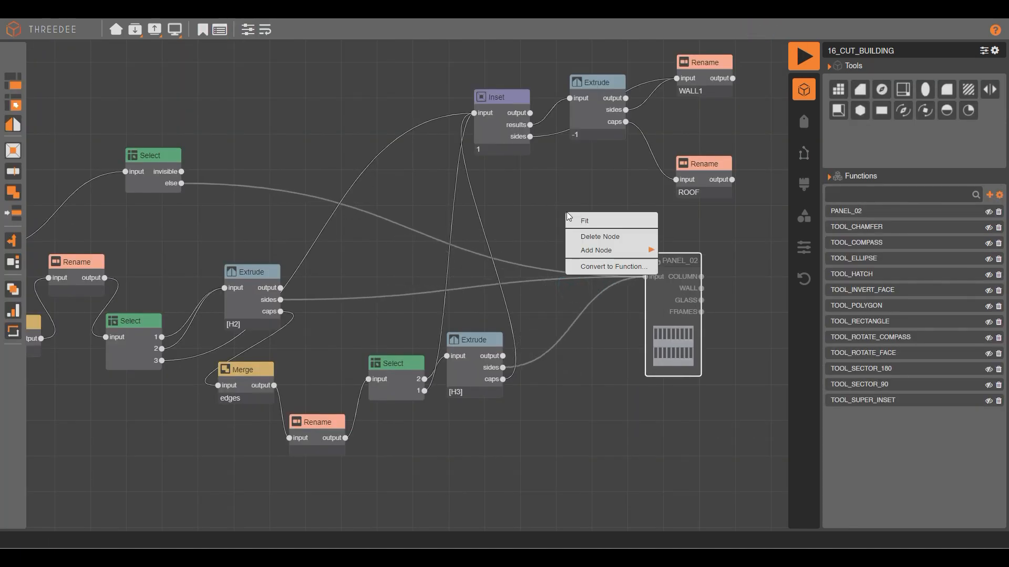
{"action": "mouse_move", "coordinate": [631, 251]}
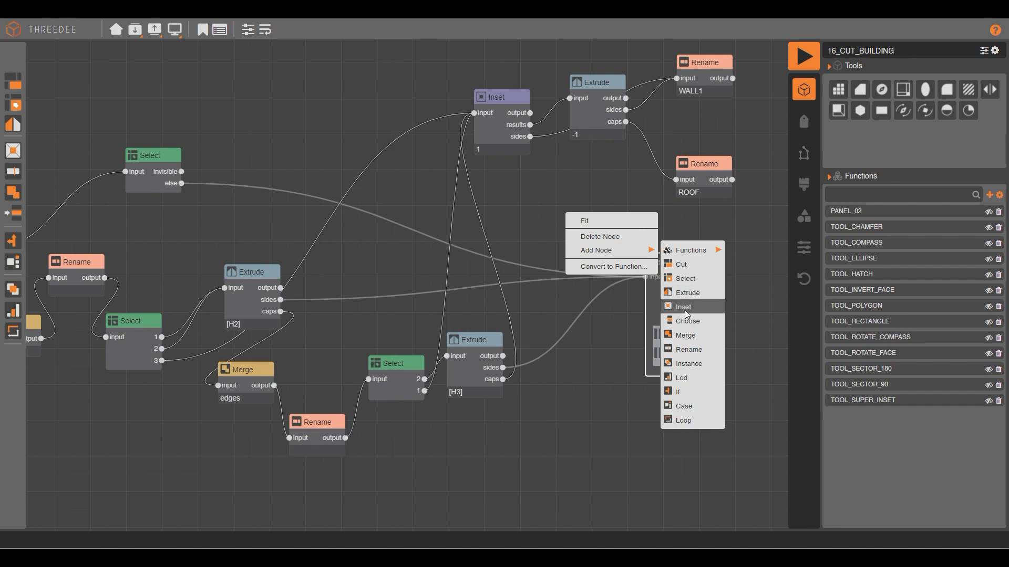
{"action": "left_click", "coordinate": [685, 335]}
{"action": "left_click", "coordinate": [440, 248]}
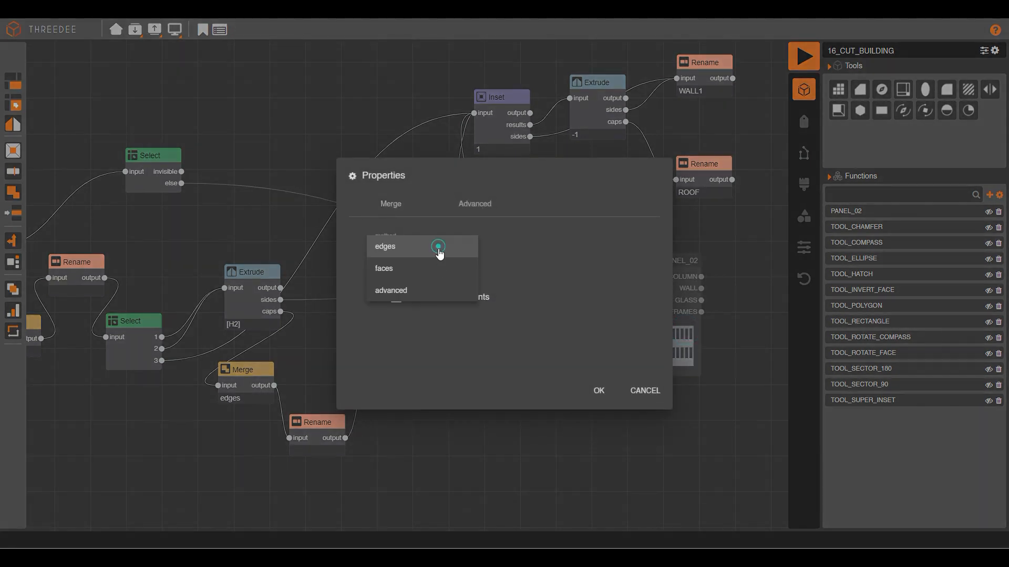
{"action": "left_click", "coordinate": [439, 294]}
{"action": "left_click", "coordinate": [396, 309]}
{"action": "left_click", "coordinate": [397, 336]}
{"action": "left_click", "coordinate": [598, 391]}
Step: Reroute the sides of the [H2] and [H3] Extrudes and the Select's else output into the Merge, and connect its output to PANEL_02
{"action": "left_click_drag", "start_coordinate": [645, 277], "coordinate": [565, 235]}
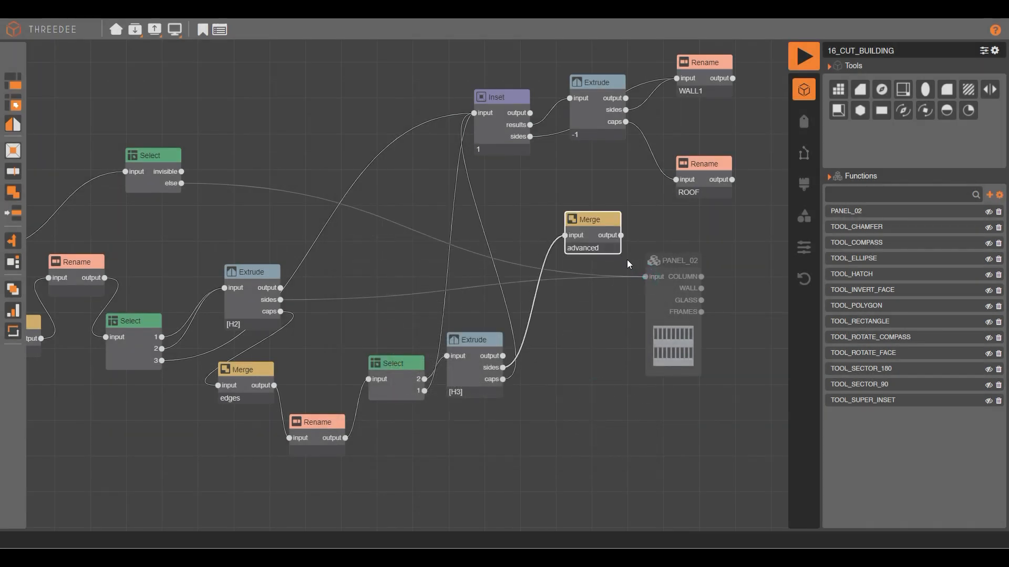
{"action": "left_click_drag", "start_coordinate": [648, 275], "coordinate": [565, 235]}
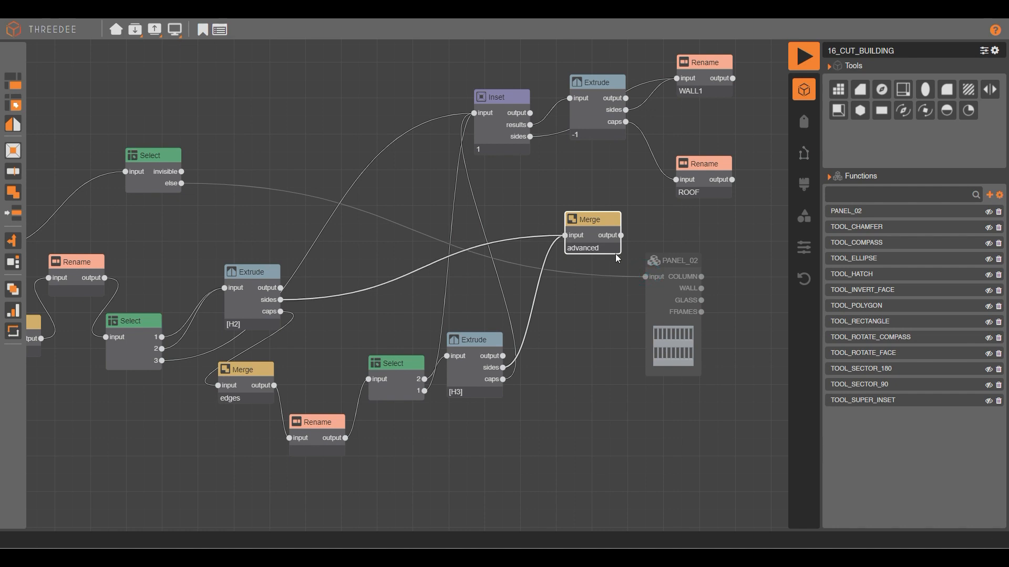
{"action": "mouse_move", "coordinate": [645, 276]}
{"action": "left_mouse_down"}
{"action": "mouse_move", "coordinate": [566, 235]}
{"action": "mouse_move", "coordinate": [646, 277]}
{"action": "left_mouse_up"}
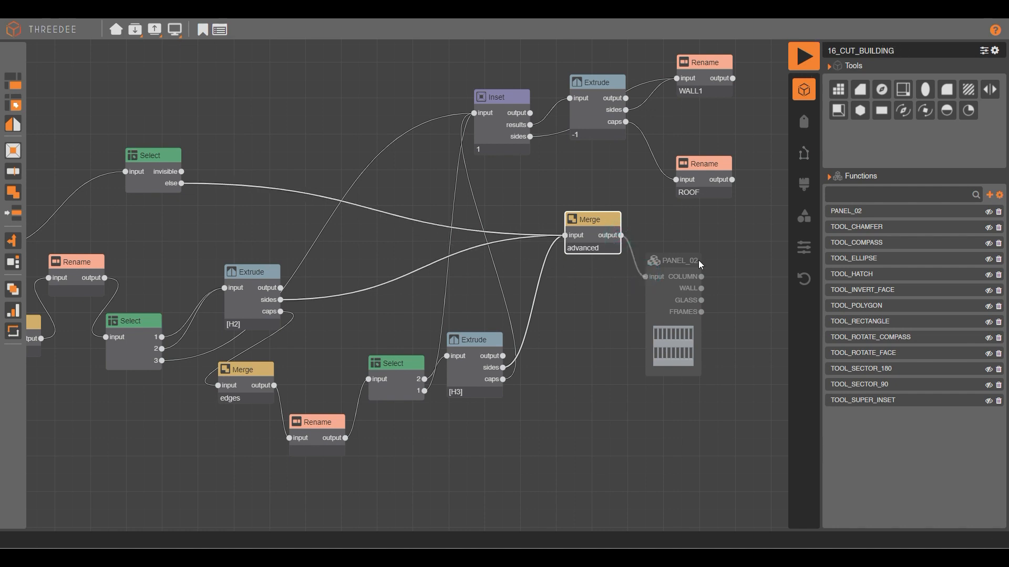
Step: Enable PANEL_02 and run the function to view the merged facades with panels
{"action": "right_click", "coordinate": [681, 295]}
{"action": "left_click", "coordinate": [720, 298]}
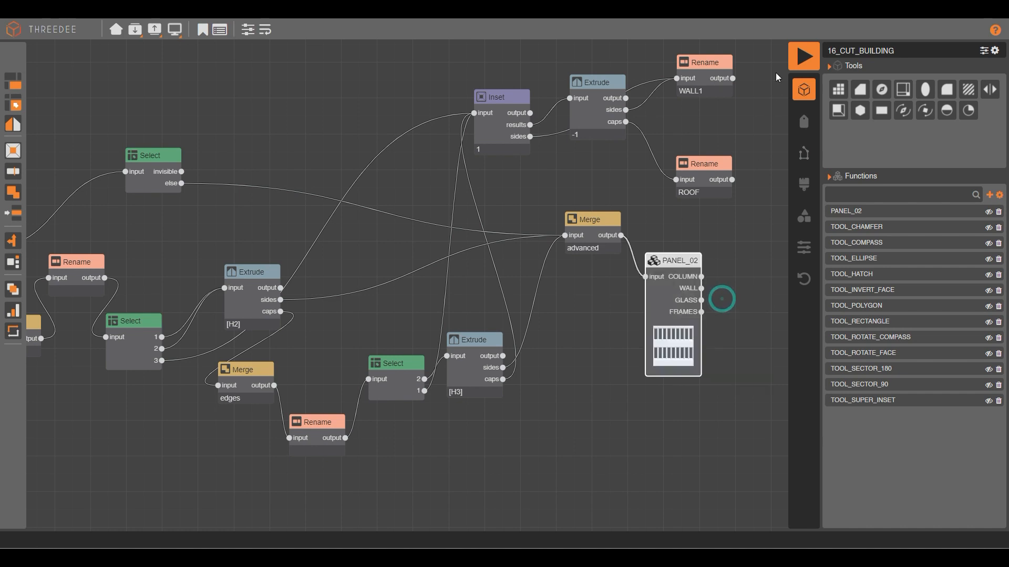
{"action": "left_click", "coordinate": [804, 57]}
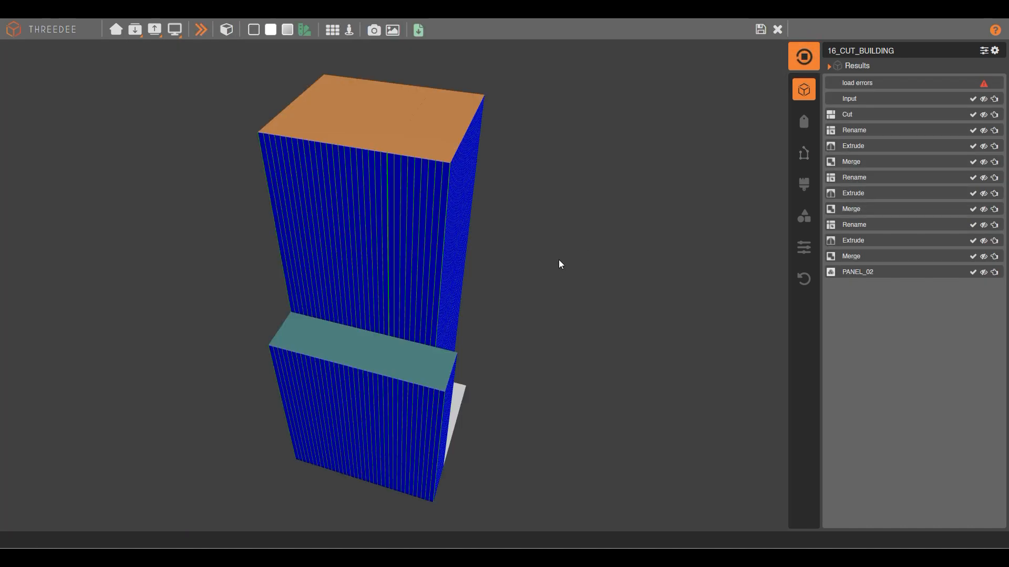
{"action": "mouse_move", "coordinate": [523, 304]}
{"action": "left_mouse_down"}
{"action": "mouse_move", "coordinate": [521, 209]}
{"action": "mouse_move", "coordinate": [387, 203]}
{"action": "mouse_move", "coordinate": [418, 291]}
{"action": "mouse_move", "coordinate": [491, 206]}
{"action": "mouse_move", "coordinate": [398, 204]}
{"action": "mouse_move", "coordinate": [288, 252]}
{"action": "mouse_move", "coordinate": [213, 220]}
{"action": "mouse_move", "coordinate": [354, 295]}
{"action": "mouse_move", "coordinate": [502, 408]}
{"action": "mouse_move", "coordinate": [421, 261]}
{"action": "mouse_move", "coordinate": [457, 291]}
{"action": "left_mouse_up"}
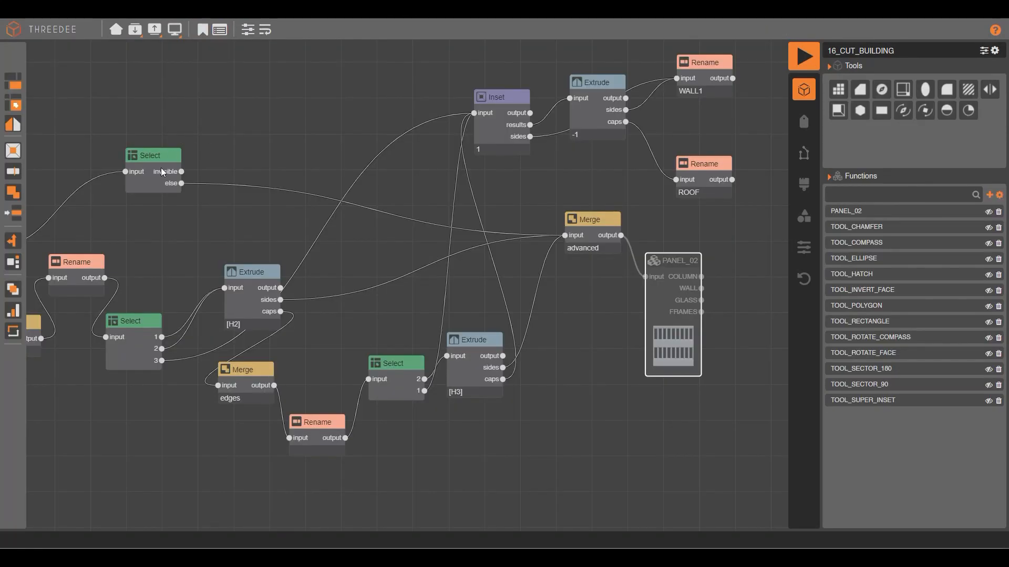
Step: Place the invisible/else Select before the advanced Merge, route both the [H2] and [H3] Extrude sides through it, and test-run the function
{"action": "left_click_drag", "start_coordinate": [169, 167], "coordinate": [528, 178]}
{"action": "scroll", "coordinate": [526, 243], "scroll_direction": "up", "scroll_amount": 3}
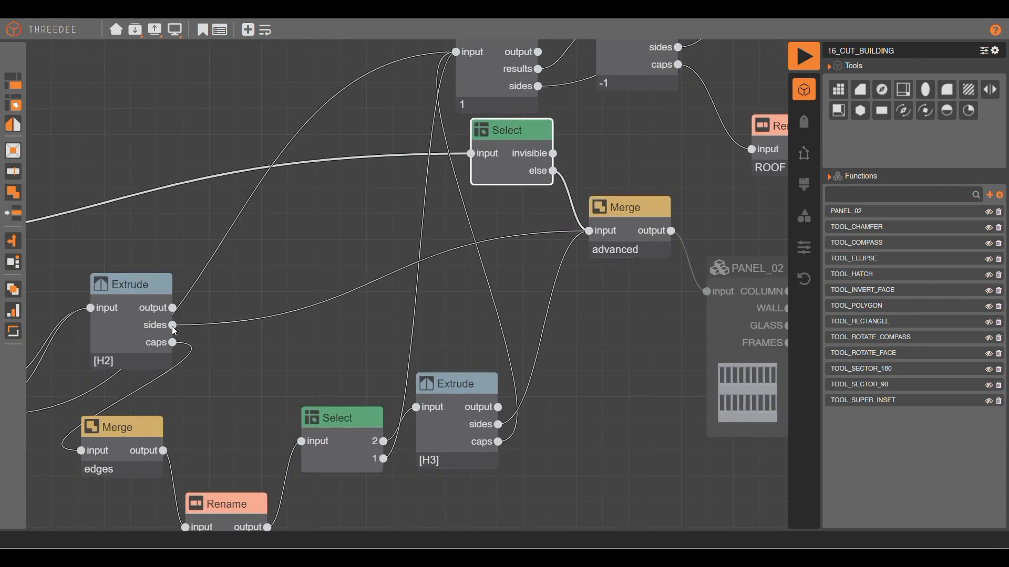
{"action": "left_click_drag", "start_coordinate": [171, 327], "coordinate": [435, 195]}
{"action": "left_click", "coordinate": [171, 342]}
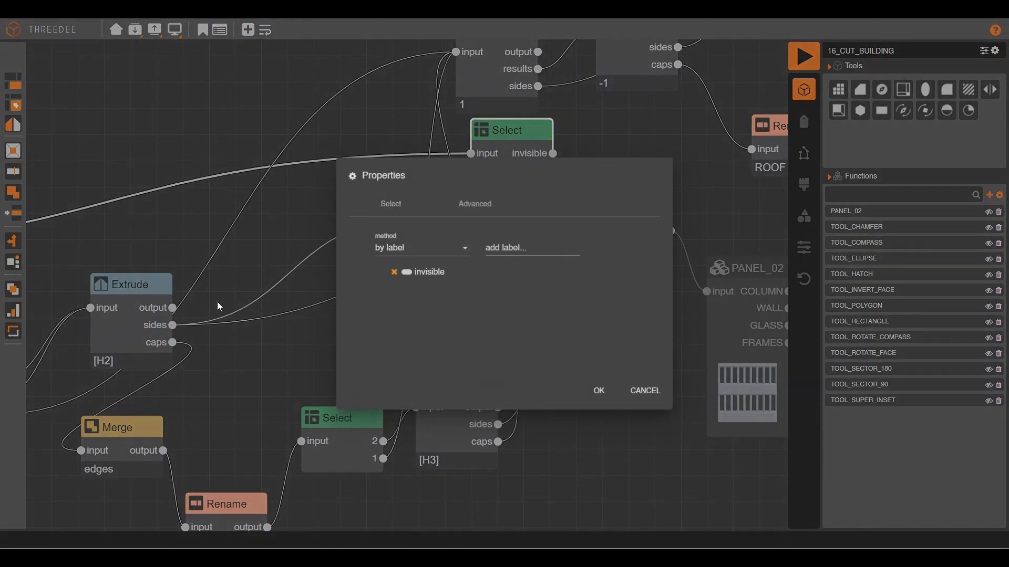
{"action": "left_click", "coordinate": [217, 302]}
{"action": "left_click_drag", "start_coordinate": [173, 328], "coordinate": [470, 153]}
{"action": "left_click_drag", "start_coordinate": [498, 424], "coordinate": [522, 251]}
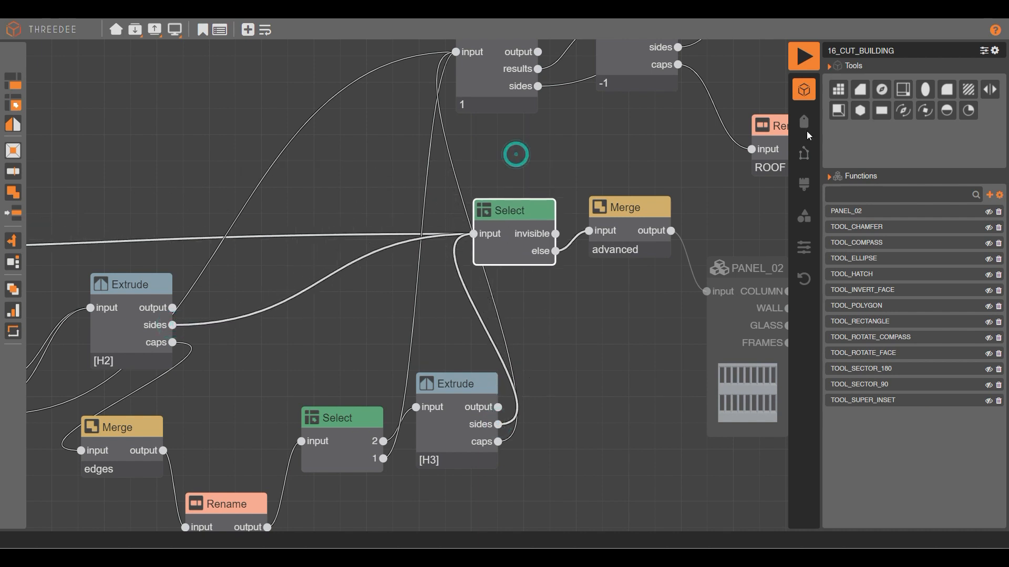
{"action": "left_click", "coordinate": [803, 56]}
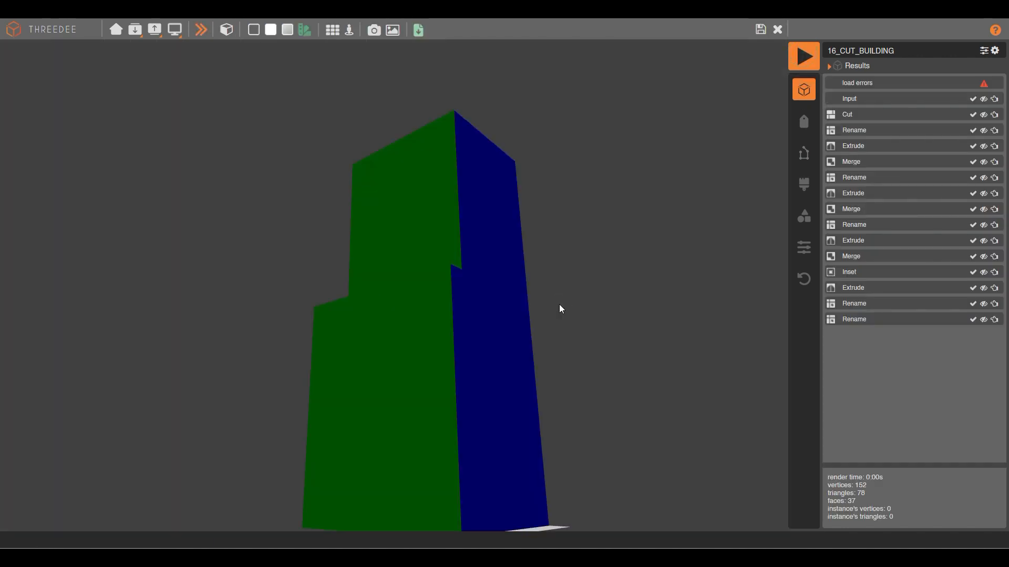
{"action": "left_click", "coordinate": [759, 31]}
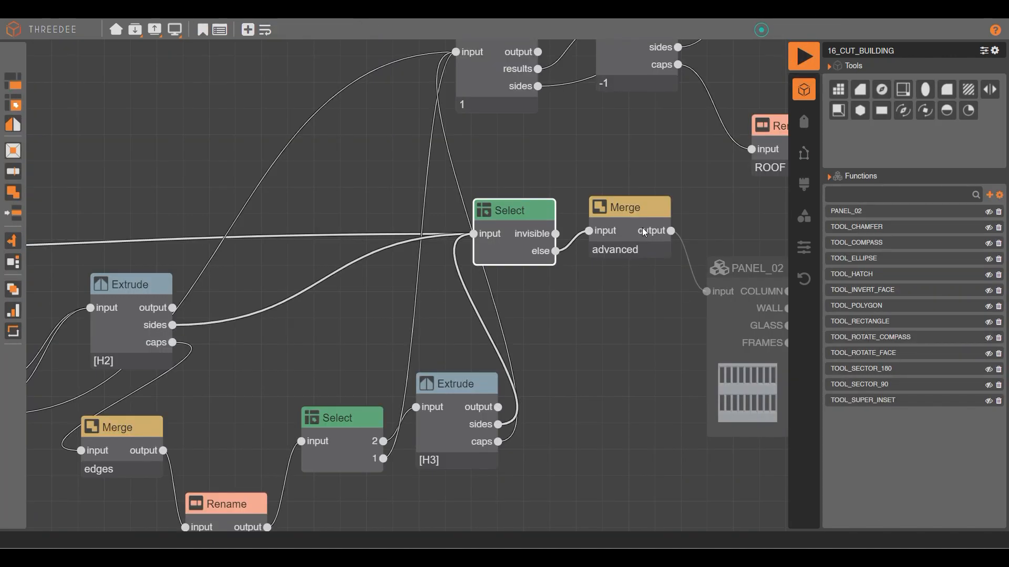
Step: Re-enable PANEL_02, run the function again, and examine the panelled building from several angles
{"action": "right_click", "coordinate": [747, 327]}
{"action": "left_click", "coordinate": [781, 331]}
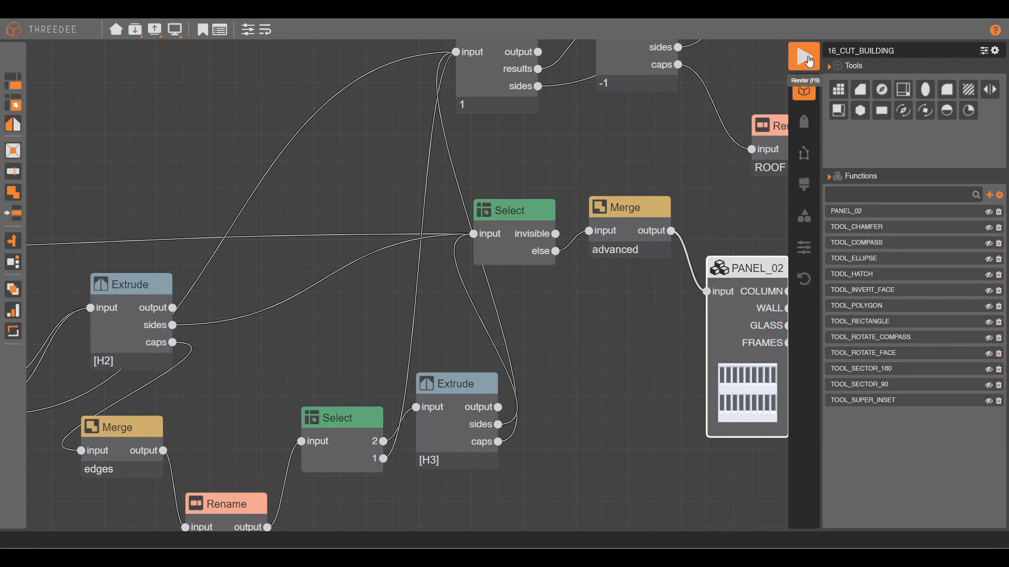
{"action": "left_click", "coordinate": [804, 56]}
{"action": "left_click_drag", "start_coordinate": [370, 247], "coordinate": [506, 304]}
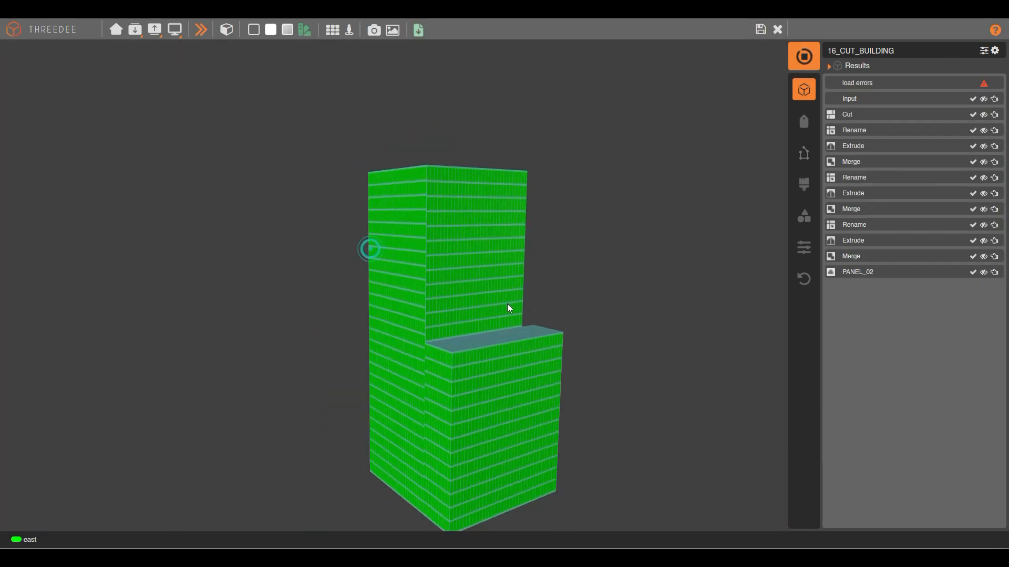
{"action": "scroll", "coordinate": [541, 342], "scroll_direction": "up", "scroll_amount": 5}
{"action": "left_click_drag", "start_coordinate": [569, 375], "coordinate": [609, 333]}
{"action": "right_click_drag", "start_coordinate": [609, 333], "coordinate": [537, 199]}
{"action": "left_click_drag", "start_coordinate": [578, 263], "coordinate": [437, 232]}
{"action": "scroll", "coordinate": [439, 263], "scroll_direction": "up", "scroll_amount": 5}
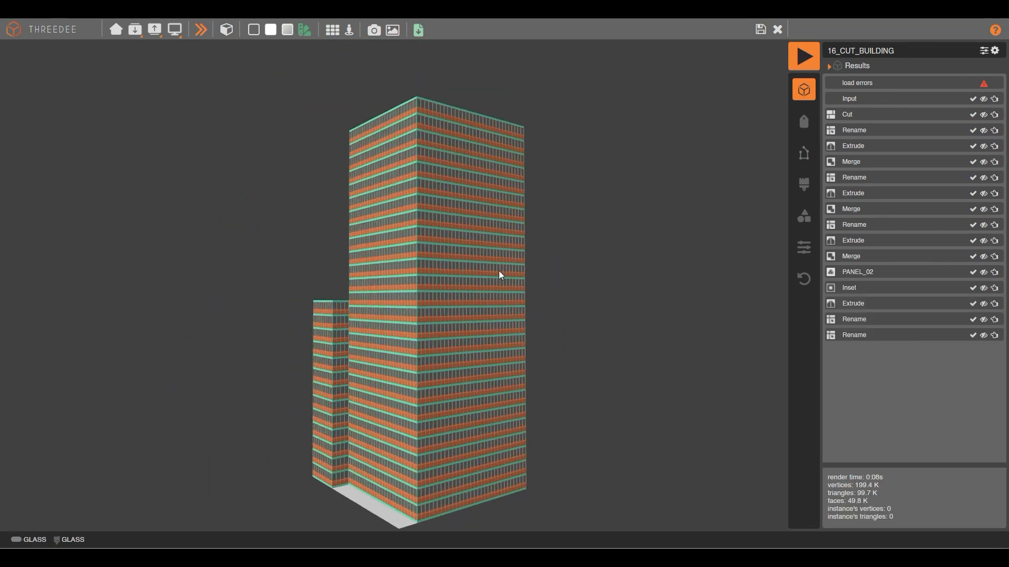
Step: Regenerate several further building variations, examine their panelled facades and setbacks, and return to the node graph
{"action": "left_click", "coordinate": [200, 30]}
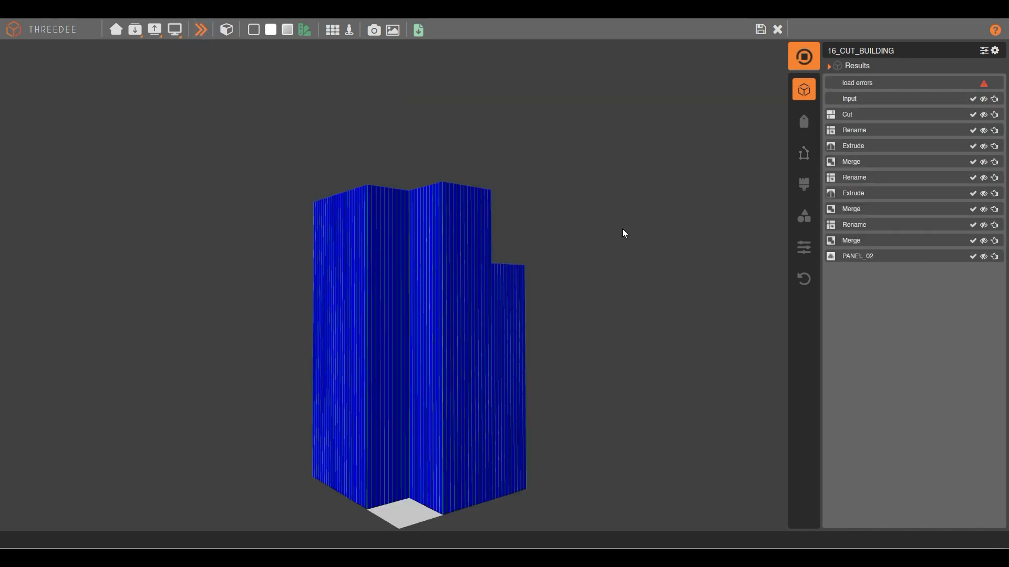
{"action": "left_click_drag", "start_coordinate": [620, 229], "coordinate": [404, 240]}
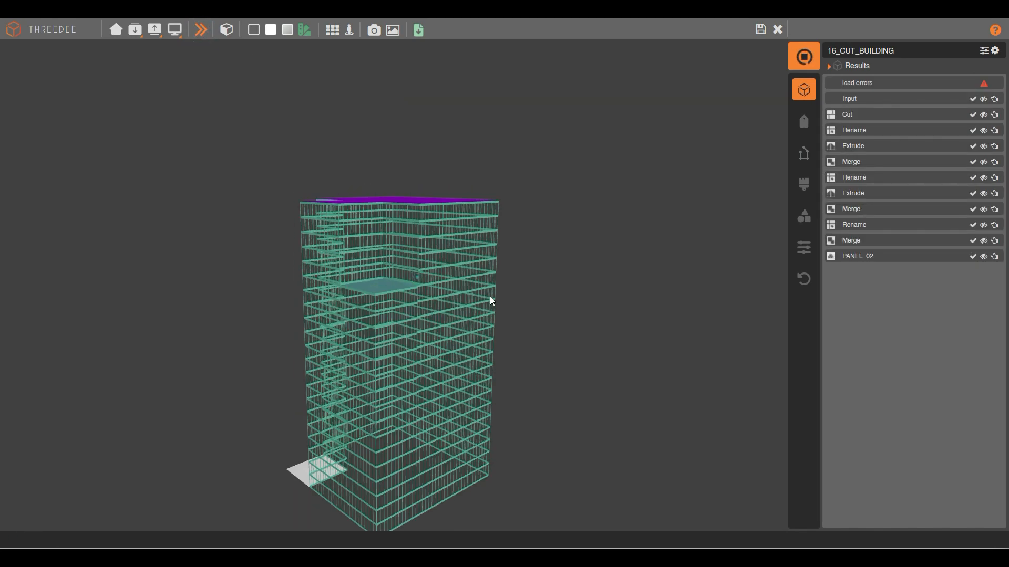
{"action": "left_click", "coordinate": [416, 277]}
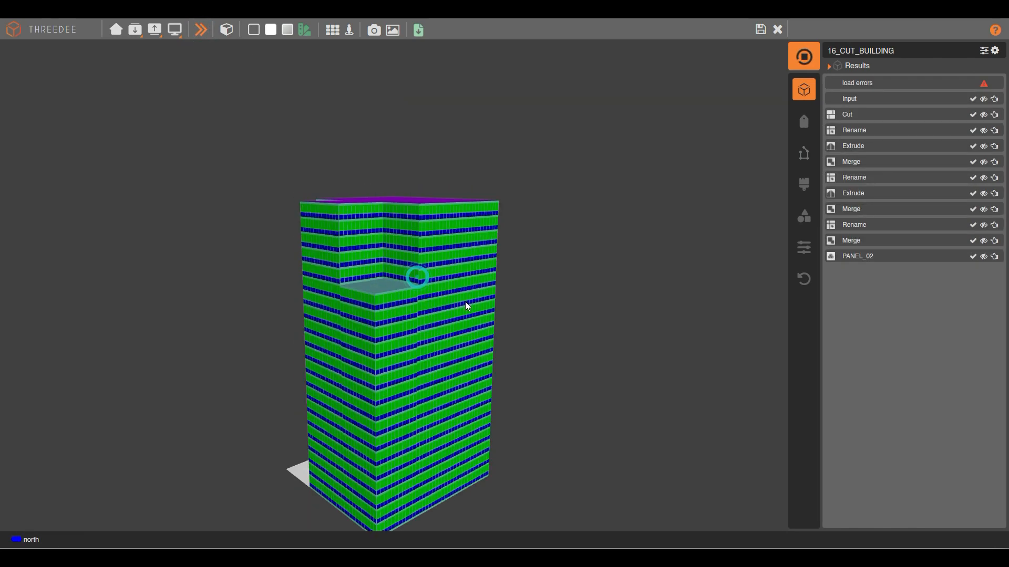
{"action": "left_click_drag", "start_coordinate": [493, 305], "coordinate": [540, 287]}
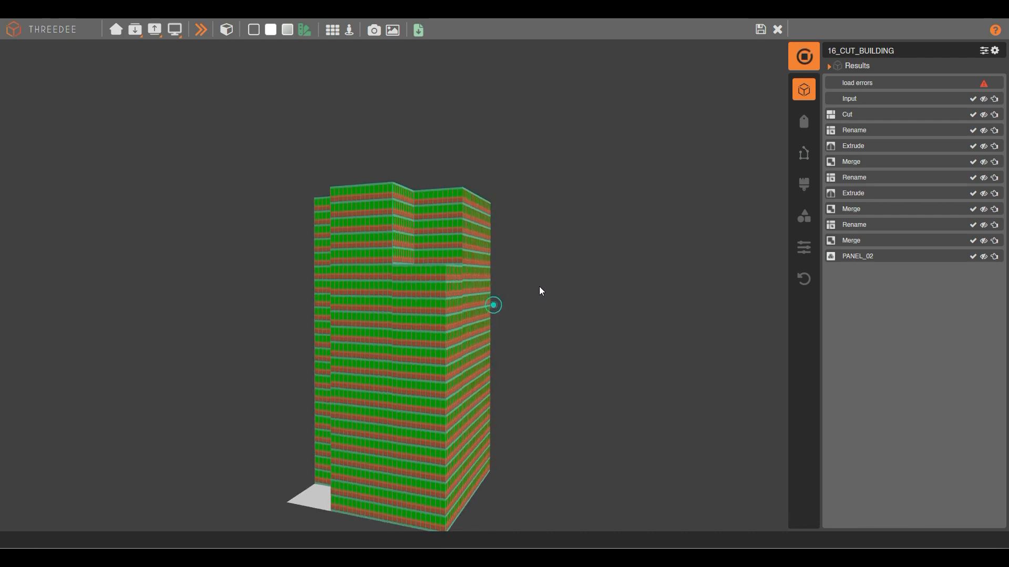
{"action": "left_click_drag", "start_coordinate": [316, 264], "coordinate": [488, 262]}
{"action": "scroll", "coordinate": [522, 298], "scroll_direction": "up", "scroll_amount": 3}
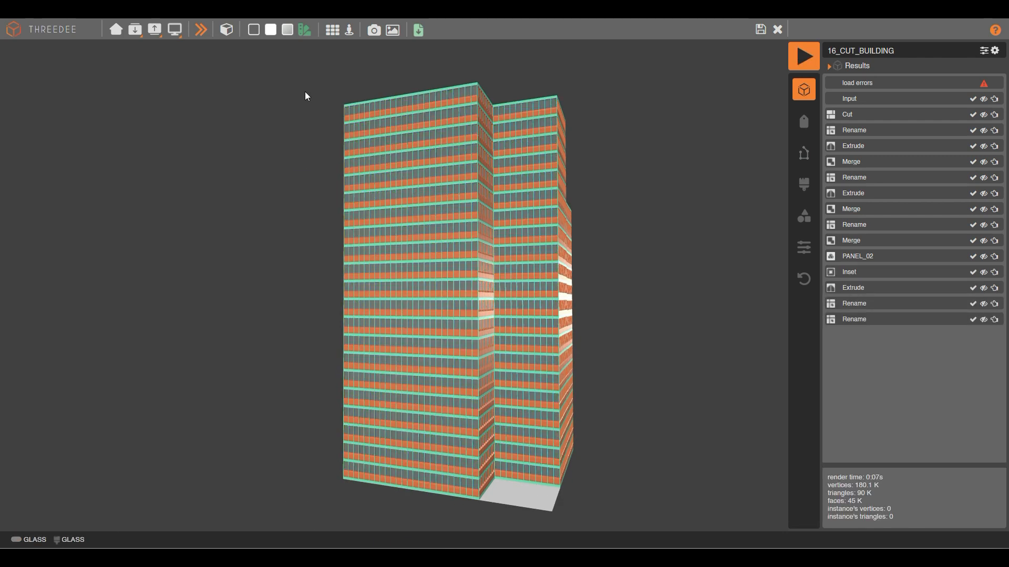
{"action": "left_click", "coordinate": [202, 31]}
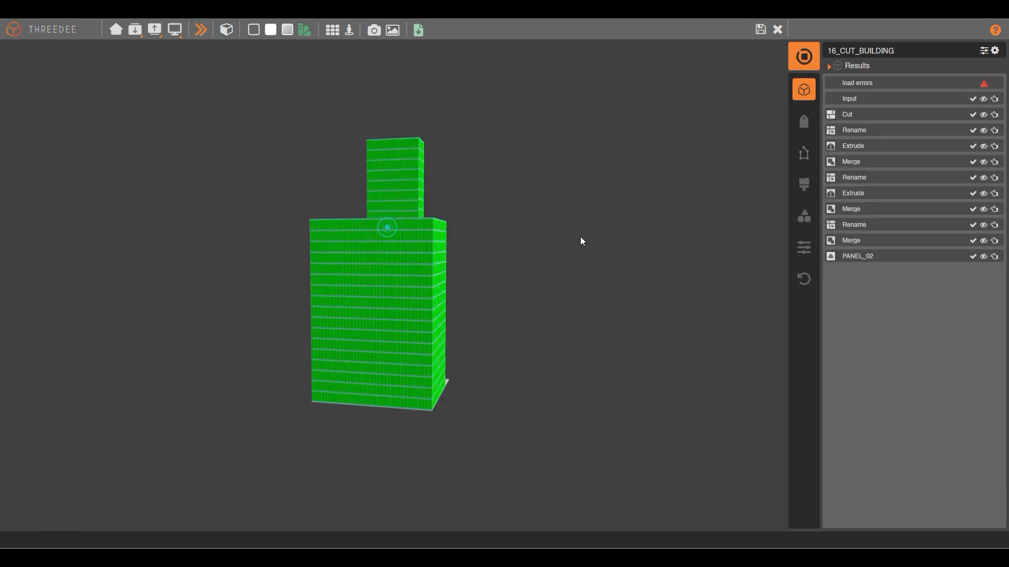
{"action": "left_click", "coordinate": [199, 33]}
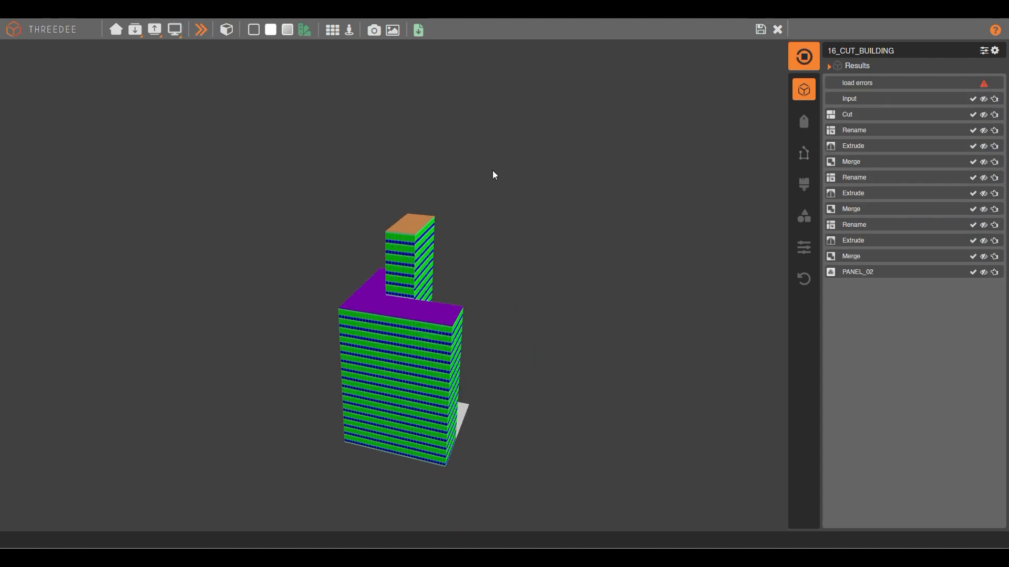
{"action": "left_click", "coordinate": [760, 29]}
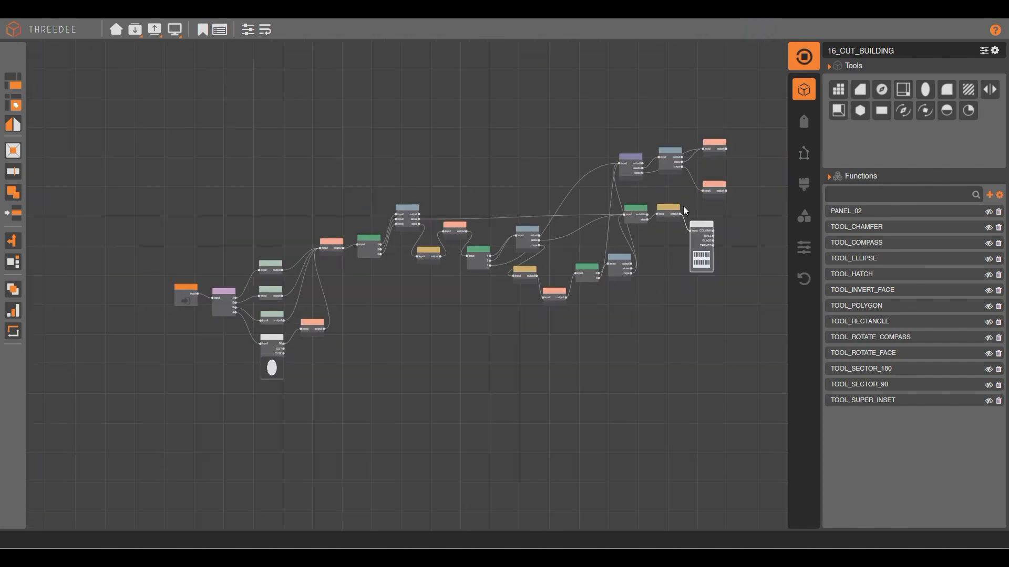
Step: Add an Inset with a distance of 2 to the Input node's output
{"action": "scroll", "coordinate": [211, 324], "scroll_direction": "up", "scroll_amount": 3}
{"action": "left_click_drag", "start_coordinate": [411, 241], "coordinate": [304, 185]}
{"action": "scroll", "coordinate": [186, 286], "scroll_direction": "up", "scroll_amount": 2}
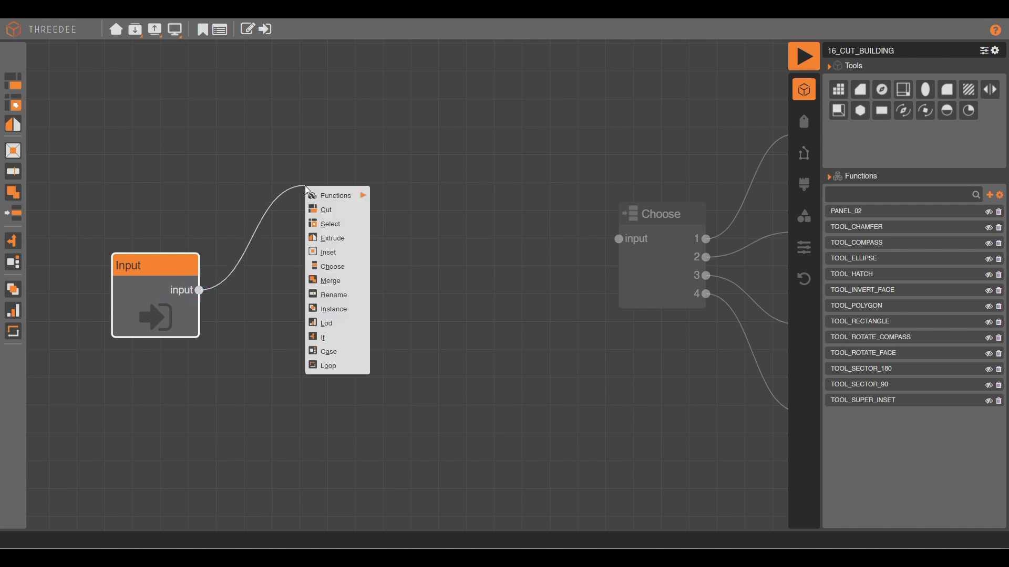
{"action": "left_click", "coordinate": [348, 246]}
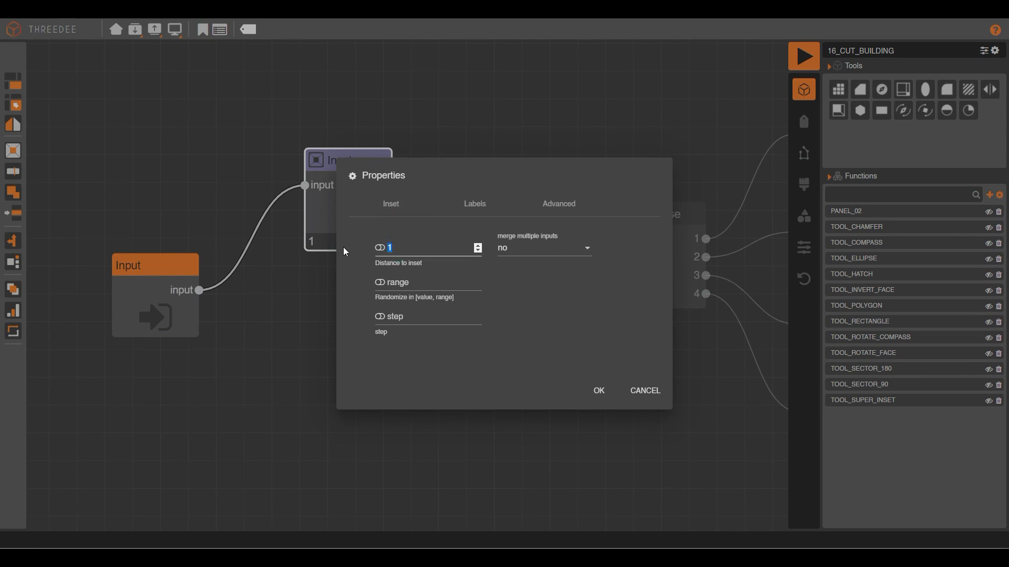
{"action": "left_click", "coordinate": [599, 391]}
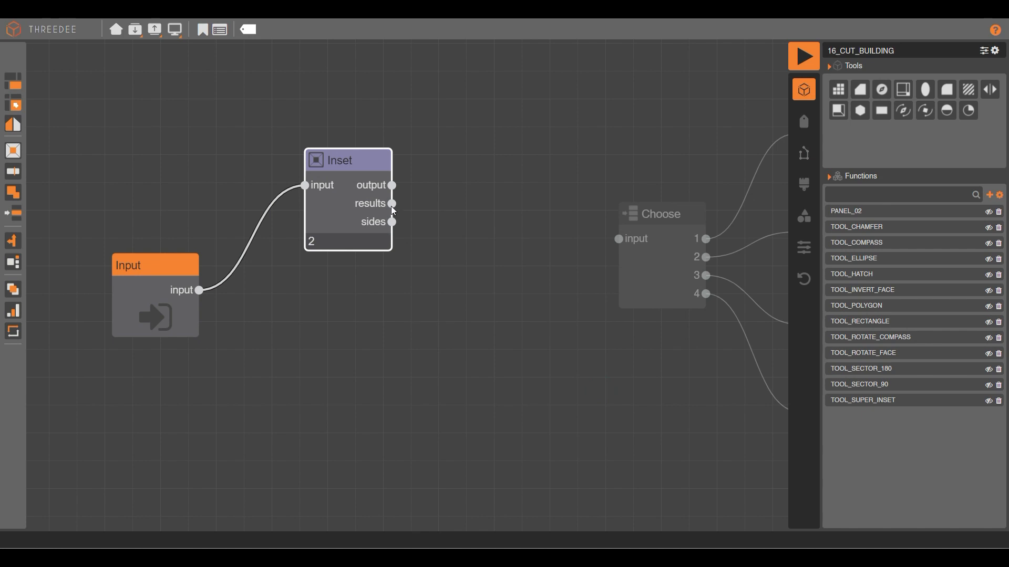
Step: Add an Extrude using the manual method to the new Inset's results output, entering 6 in its label field
{"action": "left_click_drag", "start_coordinate": [392, 204], "coordinate": [433, 293]}
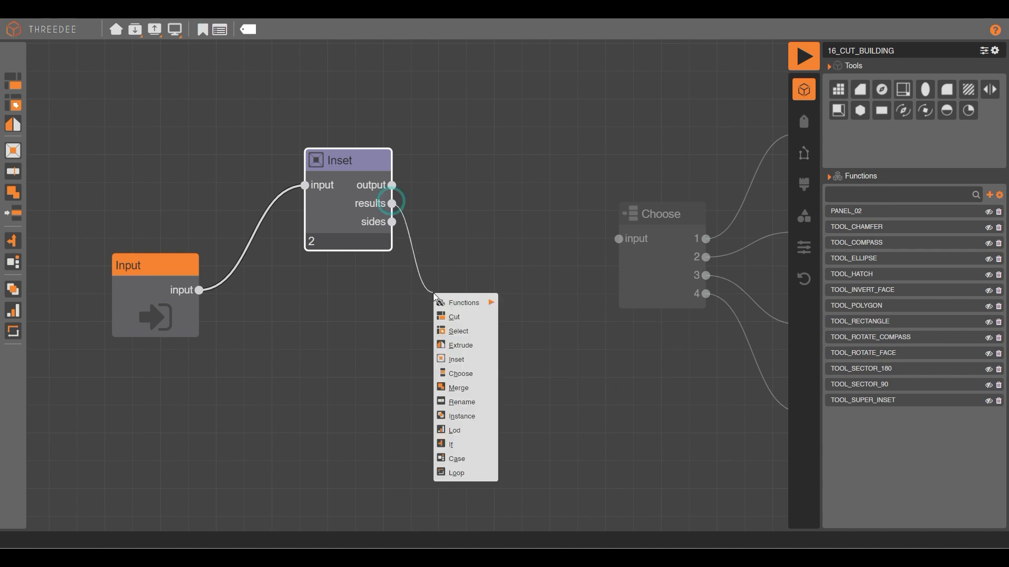
{"action": "left_click", "coordinate": [465, 345]}
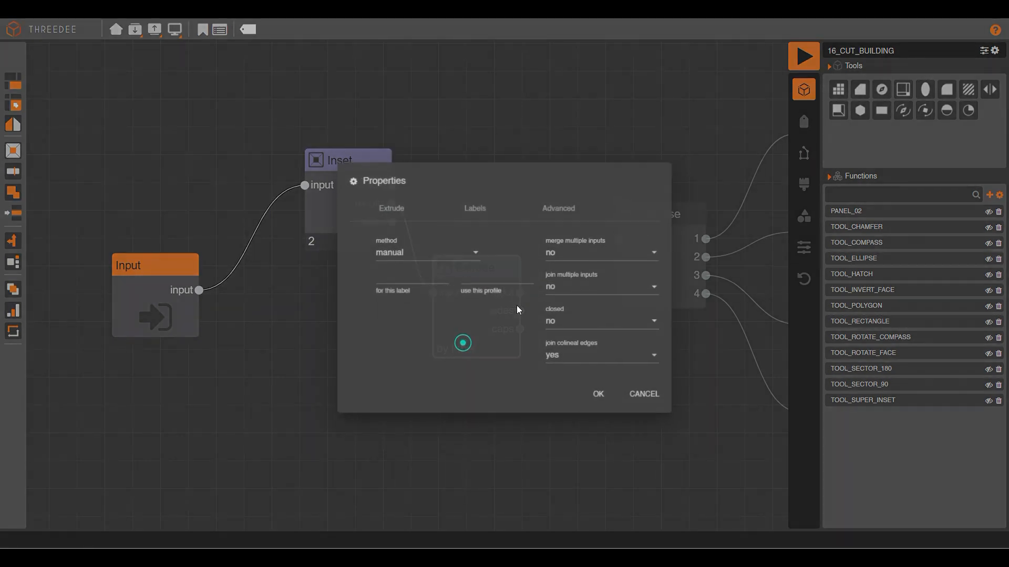
{"action": "left_click", "coordinate": [409, 274]}
{"action": "type", "text": "6"}
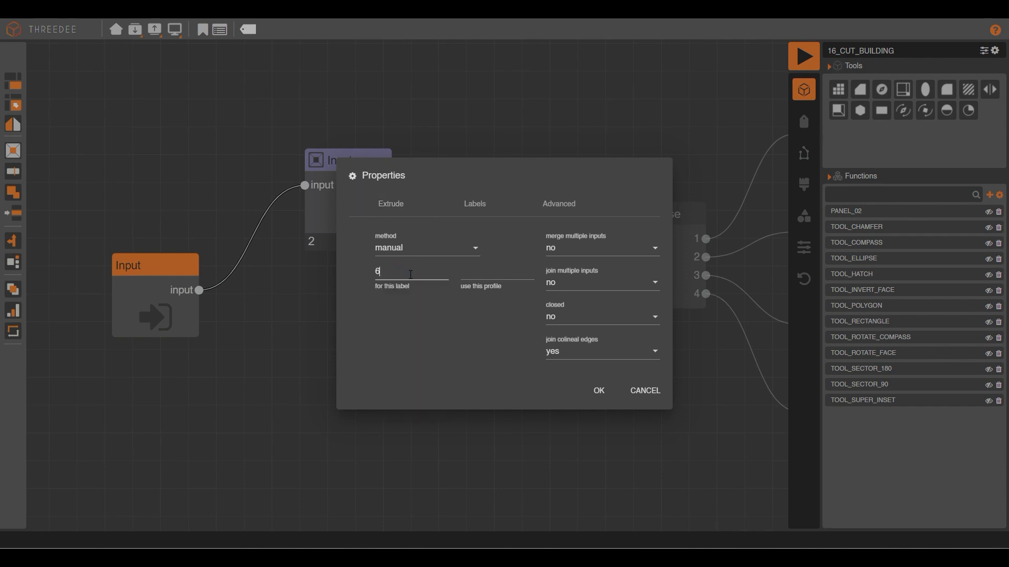
{"action": "left_click", "coordinate": [603, 392]}
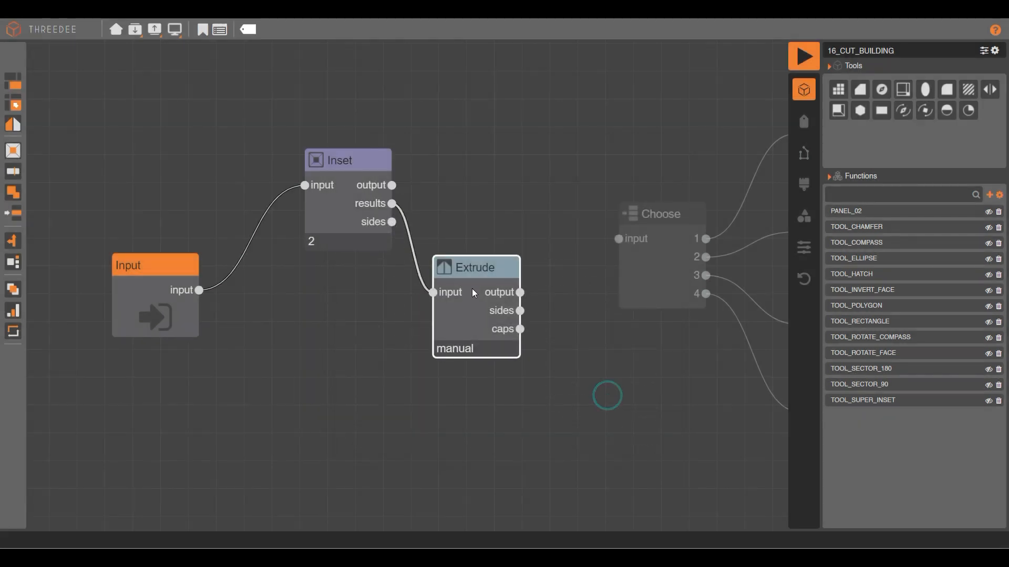
Step: Rearrange the new Inset and Extrude nodes to make room between the Input and Choose nodes
{"action": "left_click_drag", "start_coordinate": [475, 291], "coordinate": [435, 315]}
{"action": "left_click_drag", "start_coordinate": [342, 197], "coordinate": [300, 136]}
{"action": "left_click_drag", "start_coordinate": [429, 324], "coordinate": [492, 398]}
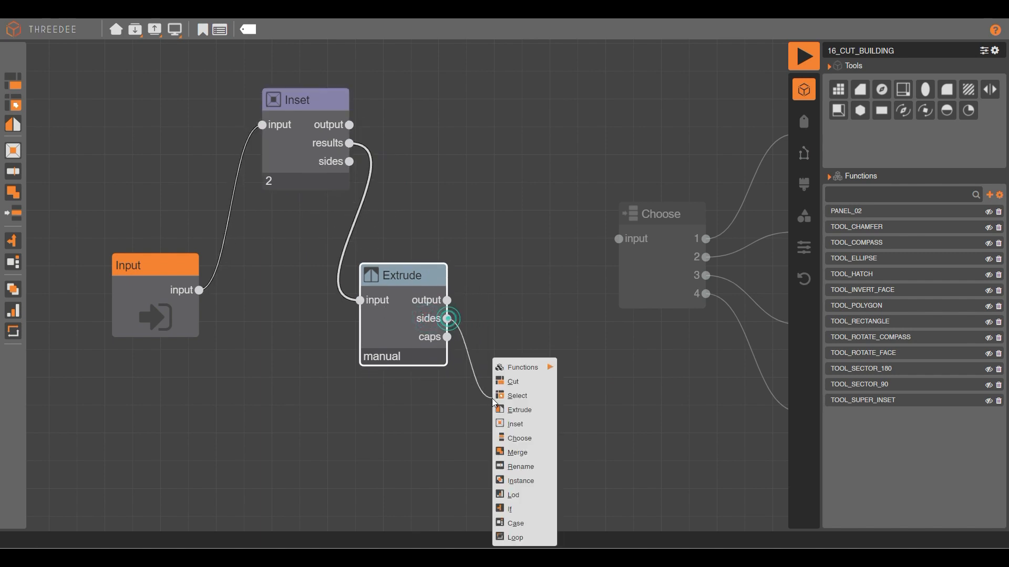
{"action": "left_click", "coordinate": [488, 271]}
Step: Add a second Inset with a distance of 2 to the Extrude's caps output
{"action": "left_click_drag", "start_coordinate": [447, 336], "coordinate": [534, 189]}
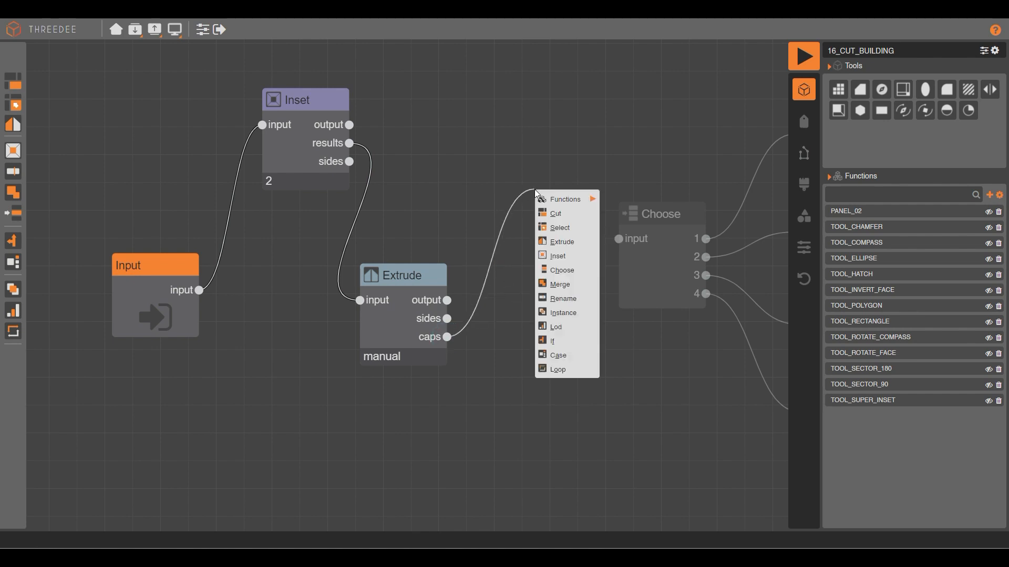
{"action": "left_click", "coordinate": [563, 255]}
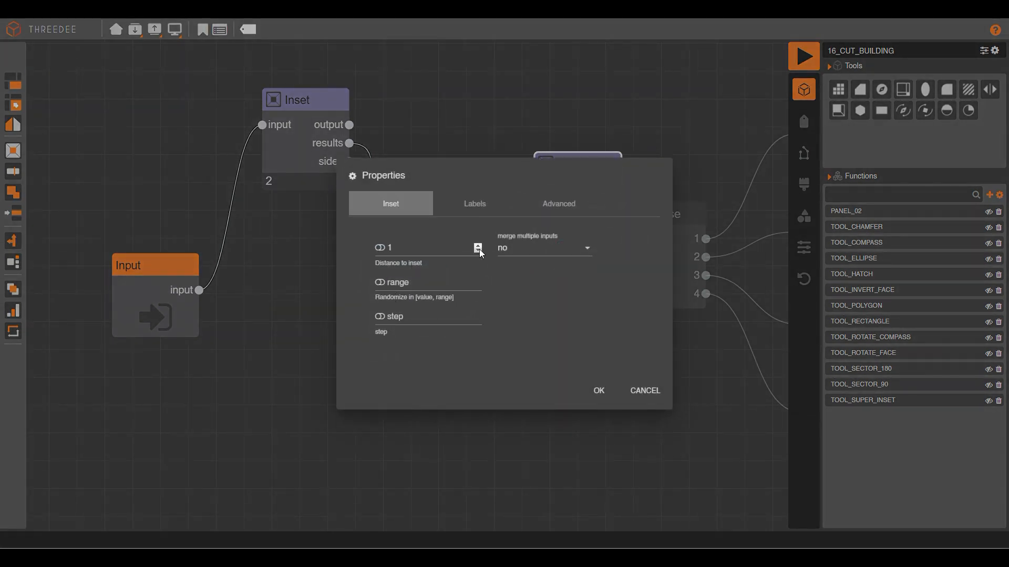
{"action": "left_click", "coordinate": [479, 249]}
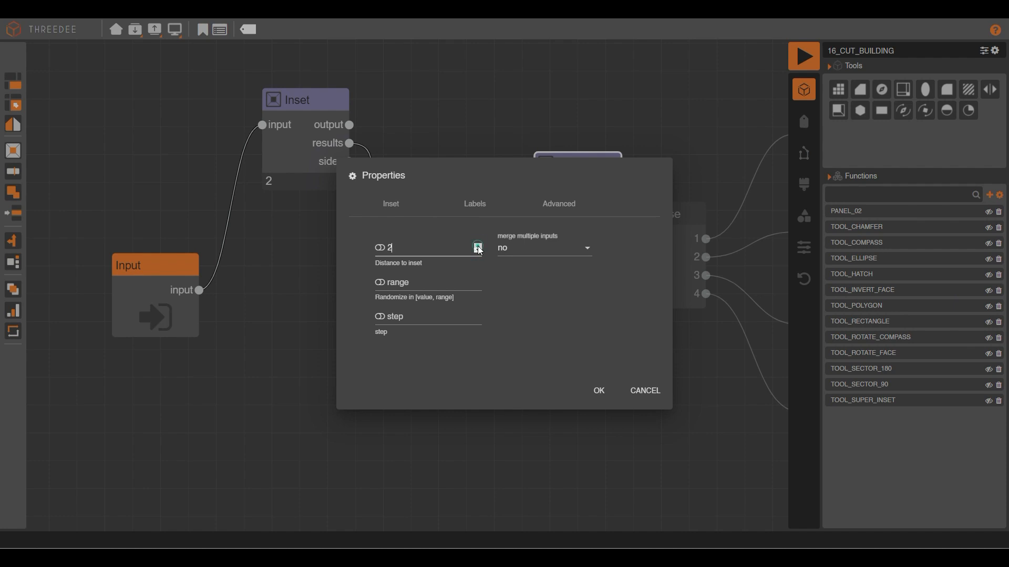
{"action": "left_click", "coordinate": [599, 391]}
{"action": "left_click", "coordinate": [577, 225]}
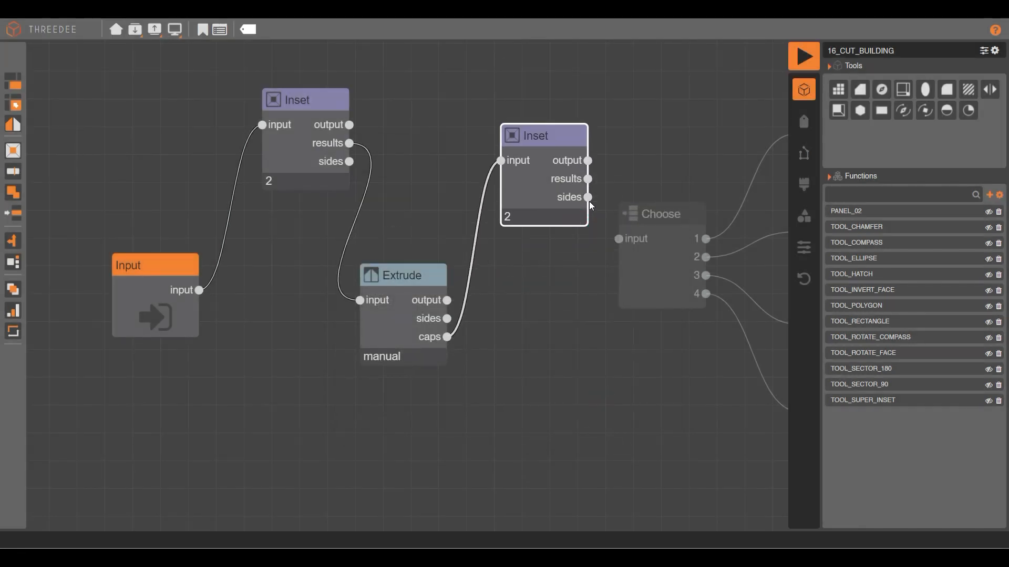
Step: Connect the second Inset's results output to the Choose node's input
{"action": "left_click_drag", "start_coordinate": [603, 219], "coordinate": [620, 140]}
{"action": "mouse_move", "coordinate": [617, 235]}
{"action": "left_mouse_down"}
{"action": "mouse_move", "coordinate": [611, 160]}
{"action": "mouse_move", "coordinate": [610, 226]}
{"action": "mouse_move", "coordinate": [619, 237]}
{"action": "left_mouse_up"}
{"action": "left_click", "coordinate": [637, 94]}
Step: Add a Rename to the second Inset's sides output, labelling all faces WALK ON ROOF
{"action": "middle_click_drag", "start_coordinate": [666, 152], "coordinate": [449, 160]}
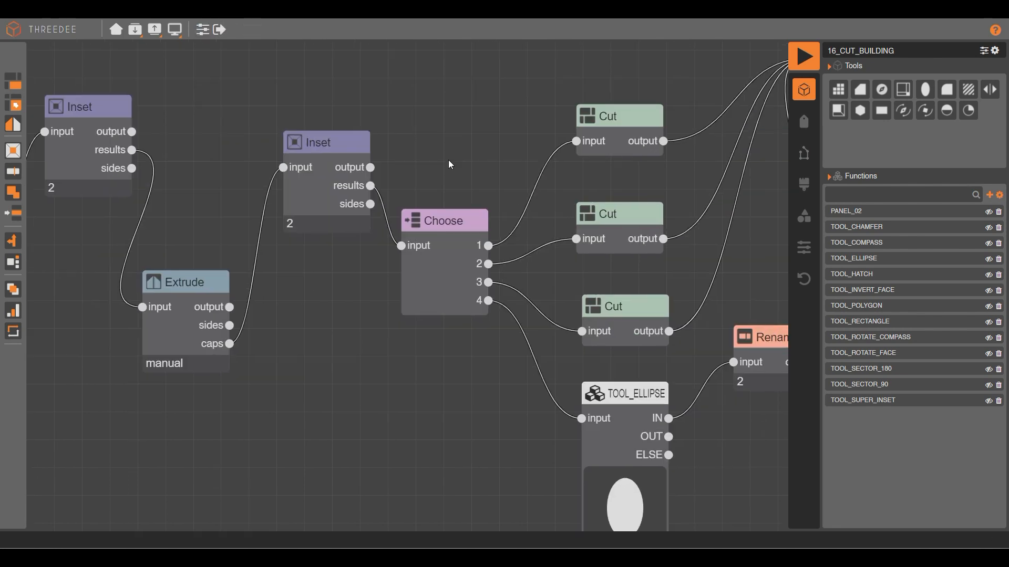
{"action": "left_click_drag", "start_coordinate": [424, 130], "coordinate": [424, 129]}
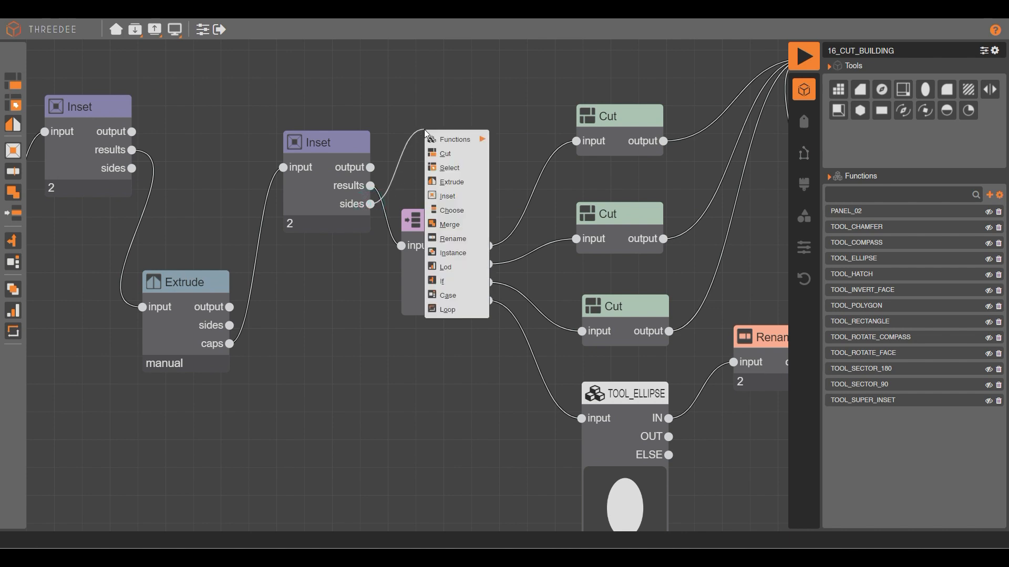
{"action": "left_click", "coordinate": [465, 238]}
{"action": "left_click", "coordinate": [398, 281]}
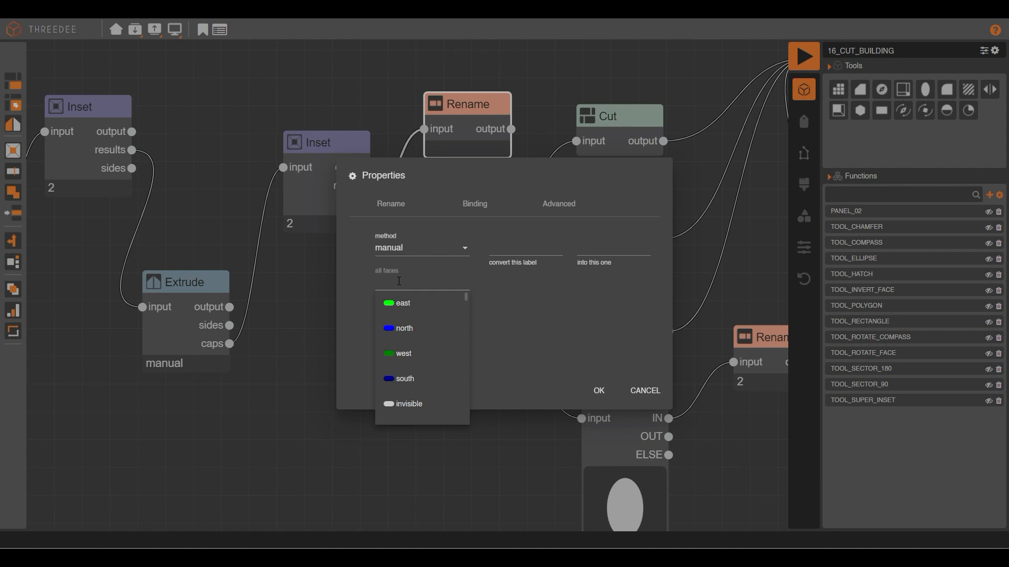
{"action": "type", "text": "R"}
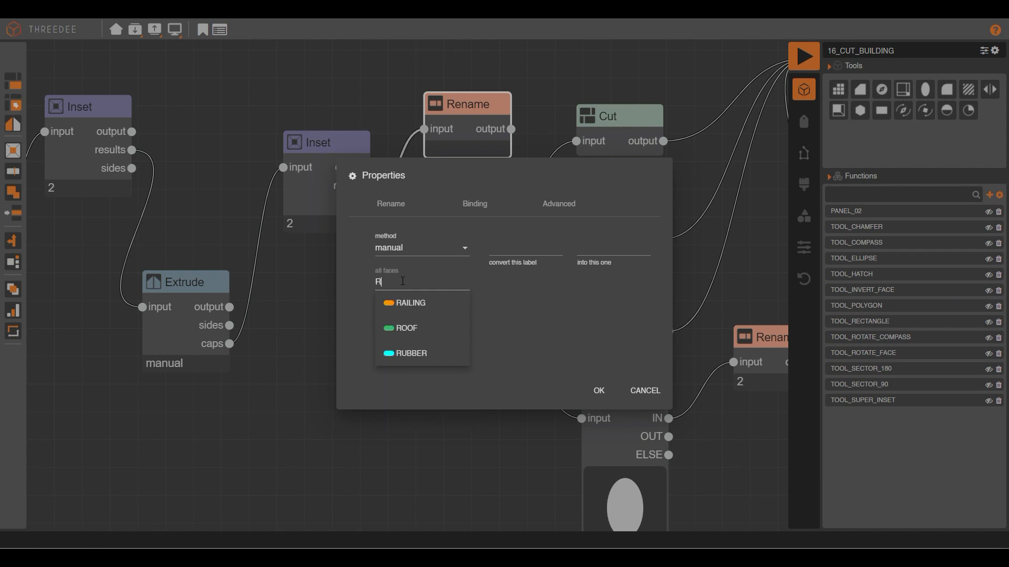
{"action": "key", "text": "BackSpace"}
{"action": "type", "text": "W"}
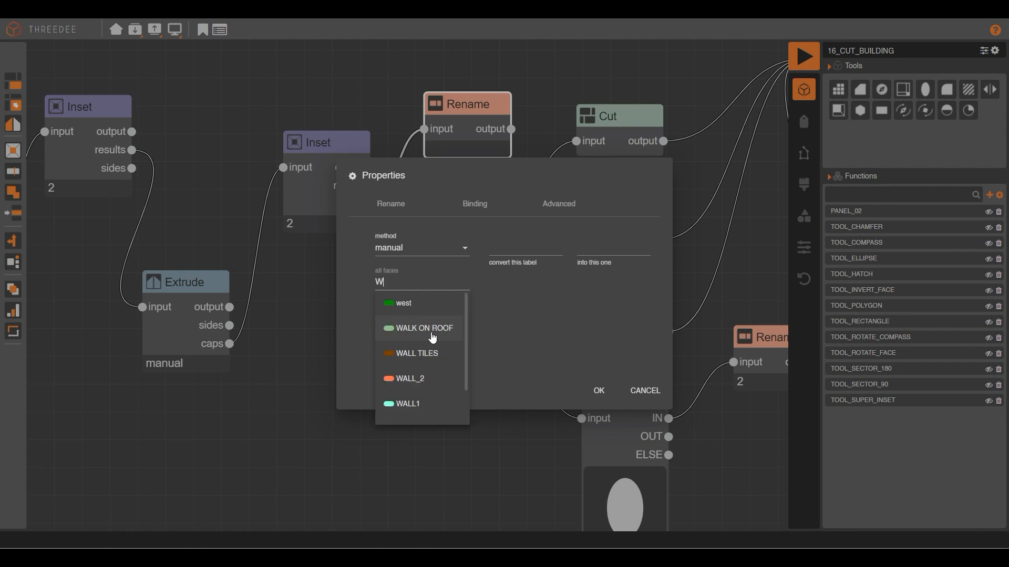
{"action": "left_click", "coordinate": [432, 331]}
{"action": "left_click", "coordinate": [599, 391]}
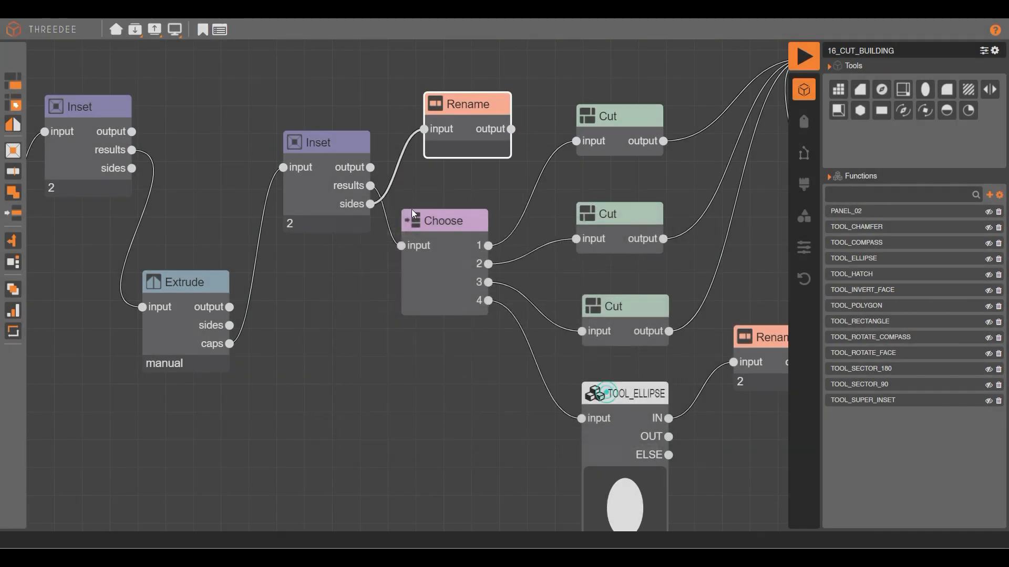
{"action": "left_click_drag", "start_coordinate": [477, 139], "coordinate": [468, 123]}
Step: Reposition the Choose node and enable the else output on the Select node that follows the cuts
{"action": "scroll", "coordinate": [424, 180], "scroll_direction": "down", "scroll_amount": 4}
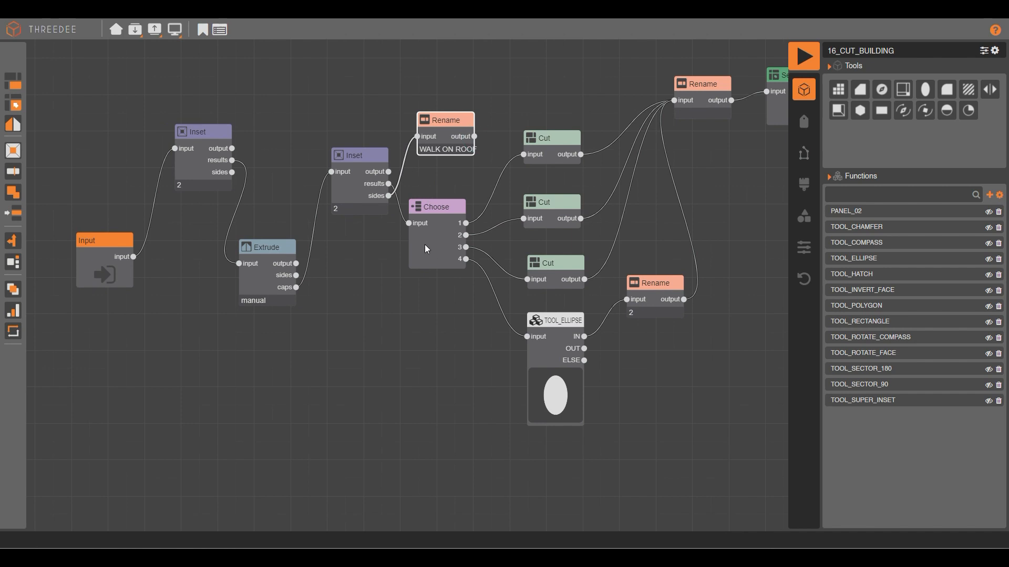
{"action": "left_click_drag", "start_coordinate": [429, 213], "coordinate": [427, 234]}
{"action": "left_click_drag", "start_coordinate": [689, 241], "coordinate": [532, 231]}
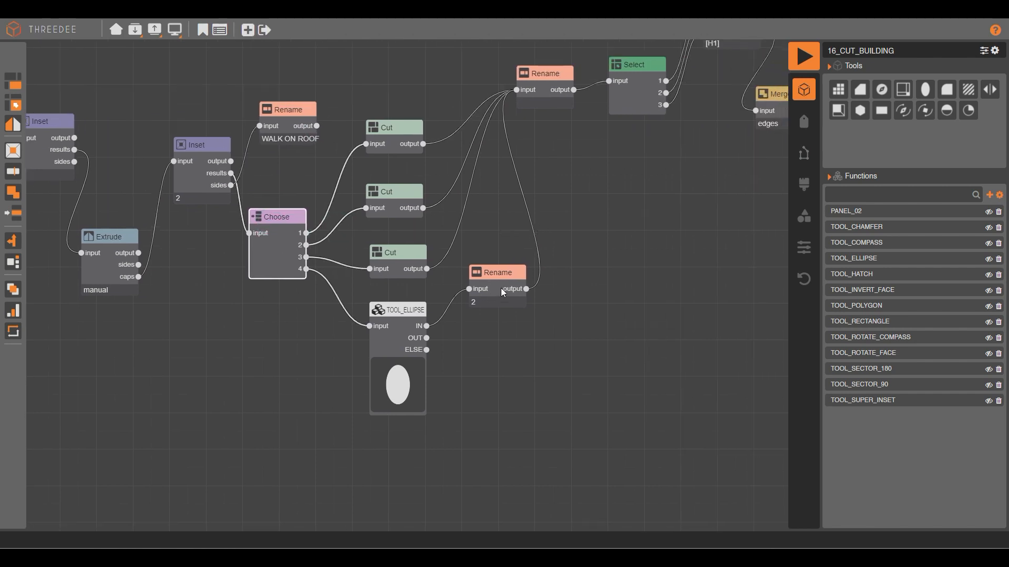
{"action": "left_click_drag", "start_coordinate": [596, 134], "coordinate": [520, 148]}
{"action": "left_click", "coordinate": [553, 86]}
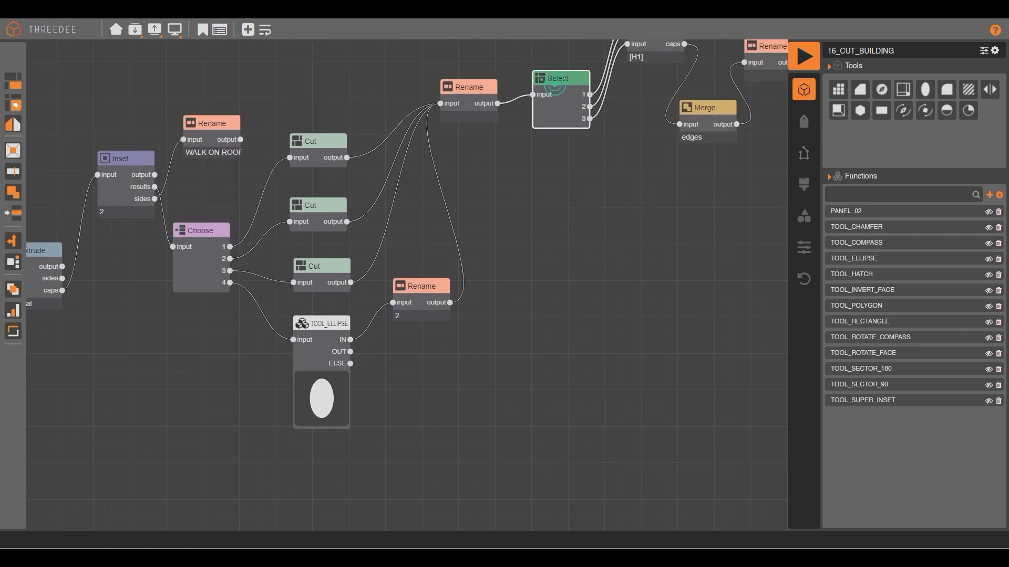
{"action": "left_click", "coordinate": [265, 28]}
Step: Add a Rename labelling all faces WALK ON ROOF to the Select's else output, and test-run the function
{"action": "left_click_drag", "start_coordinate": [589, 130], "coordinate": [620, 212]}
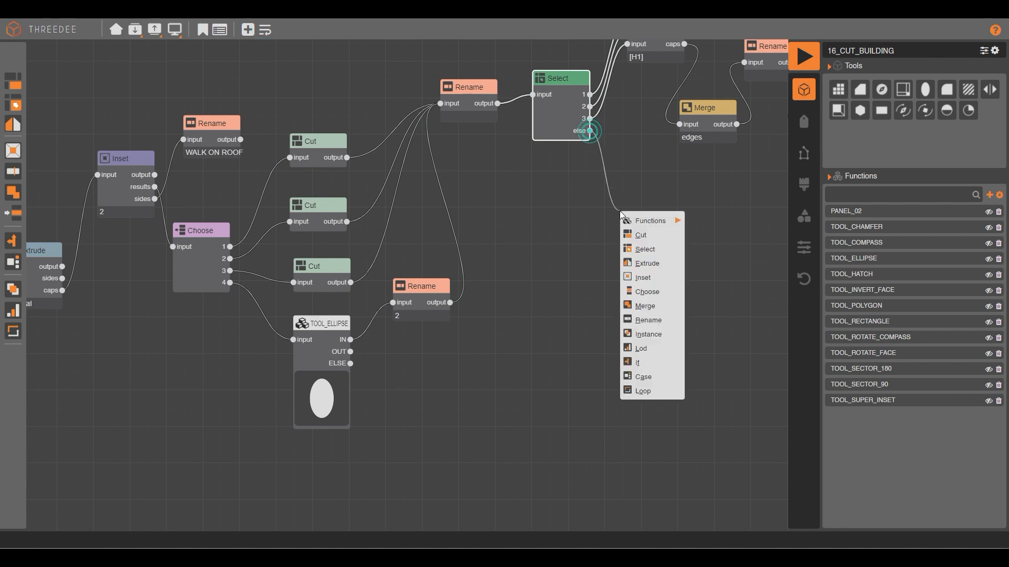
{"action": "left_click", "coordinate": [658, 321]}
{"action": "left_click", "coordinate": [408, 283]}
{"action": "type", "text": "W"}
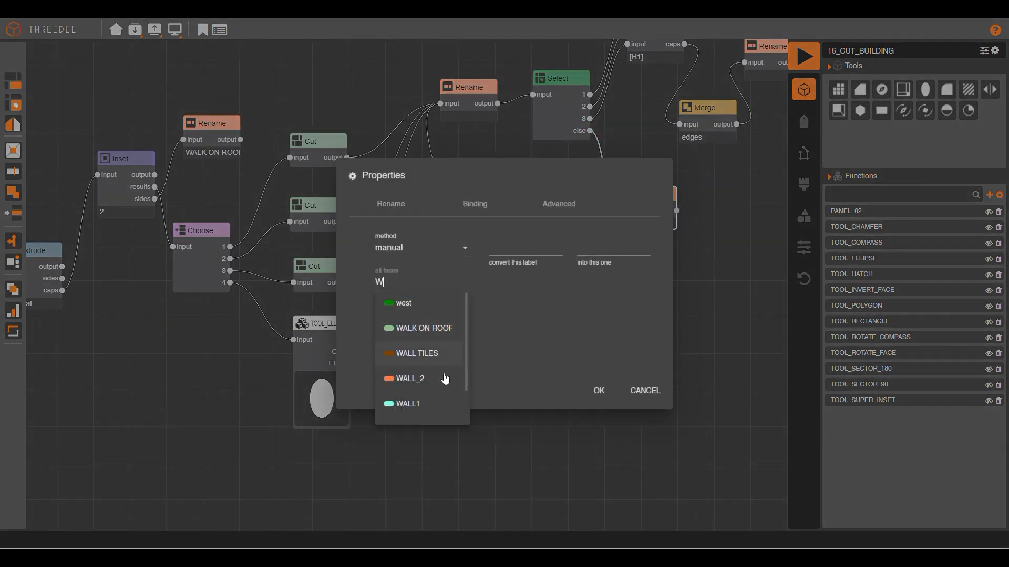
{"action": "left_click", "coordinate": [440, 331]}
{"action": "left_click", "coordinate": [589, 386]}
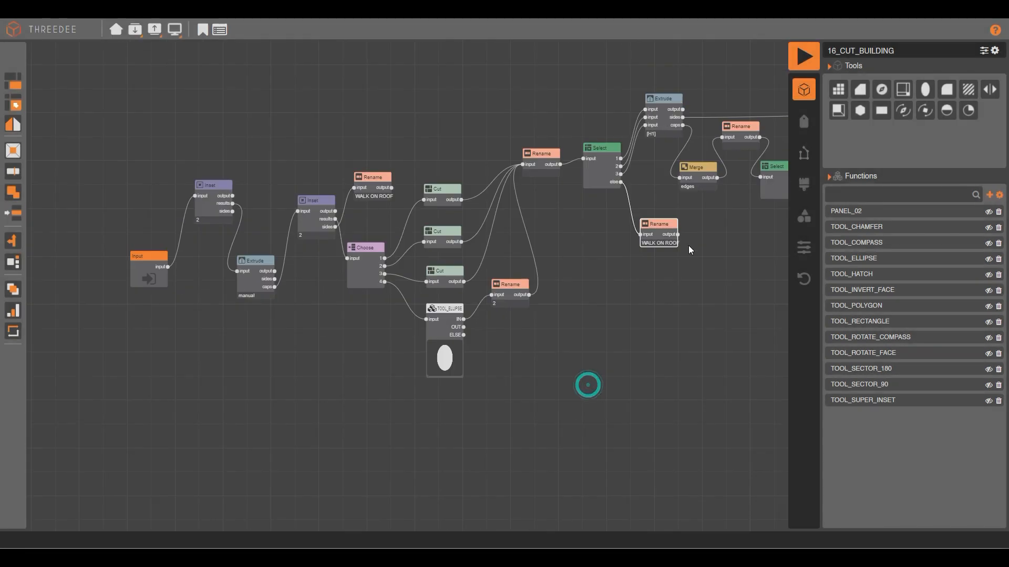
{"action": "left_click", "coordinate": [801, 60]}
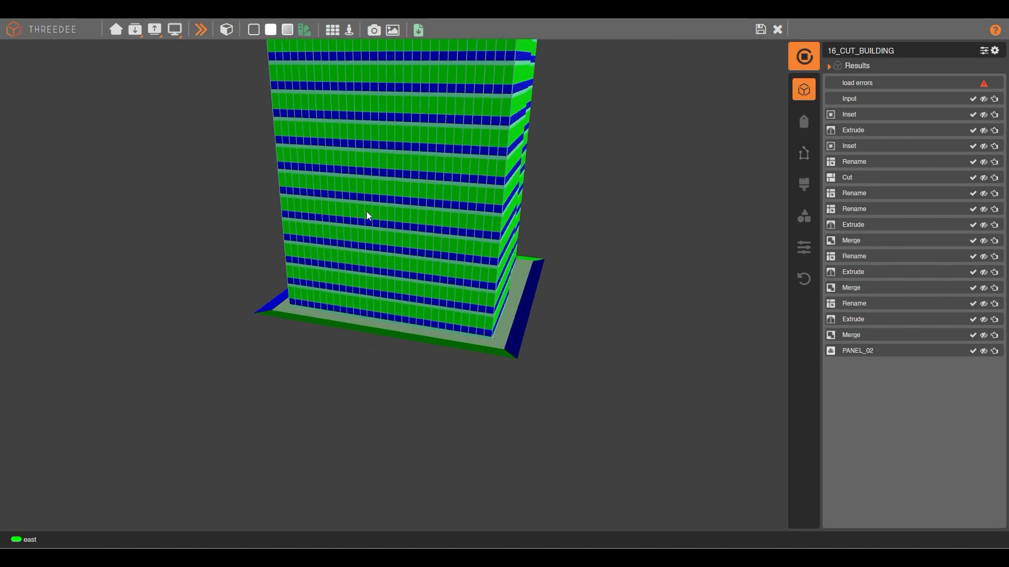
{"action": "left_click", "coordinate": [759, 29]}
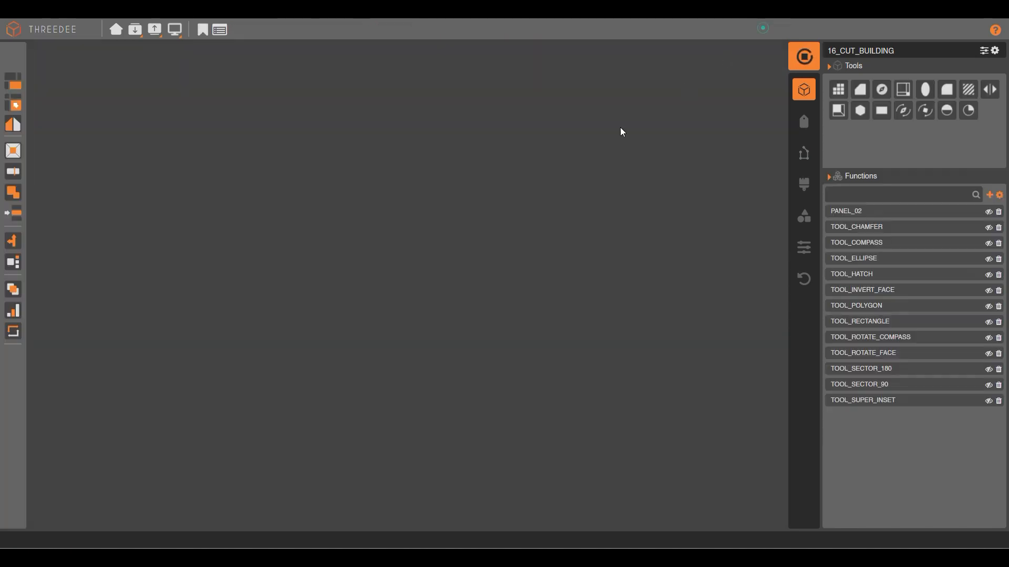
Step: Change the base Extrude's method to amount, with an amount of 6
{"action": "double_click", "coordinate": [250, 269]}
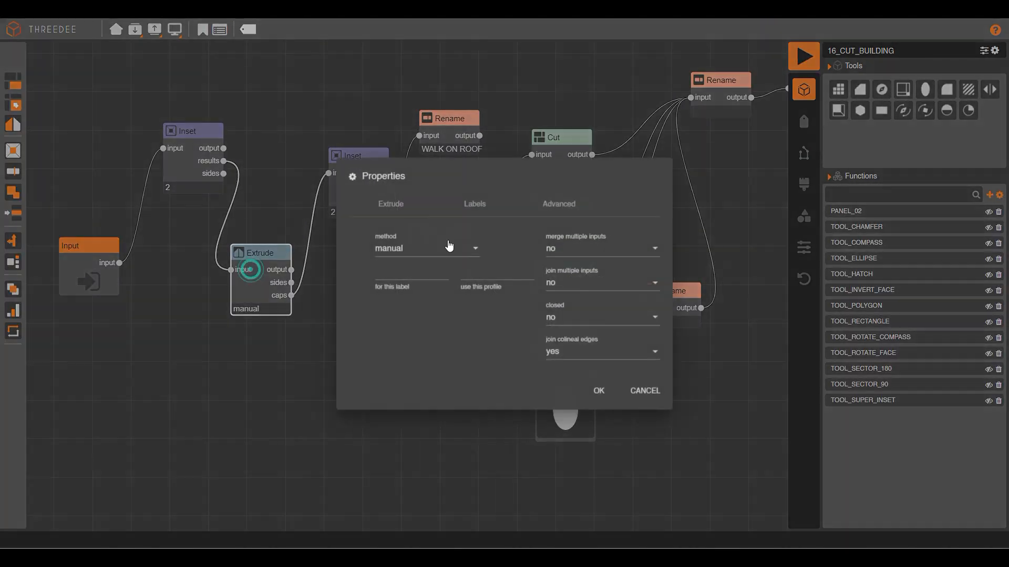
{"action": "left_click", "coordinate": [405, 246]}
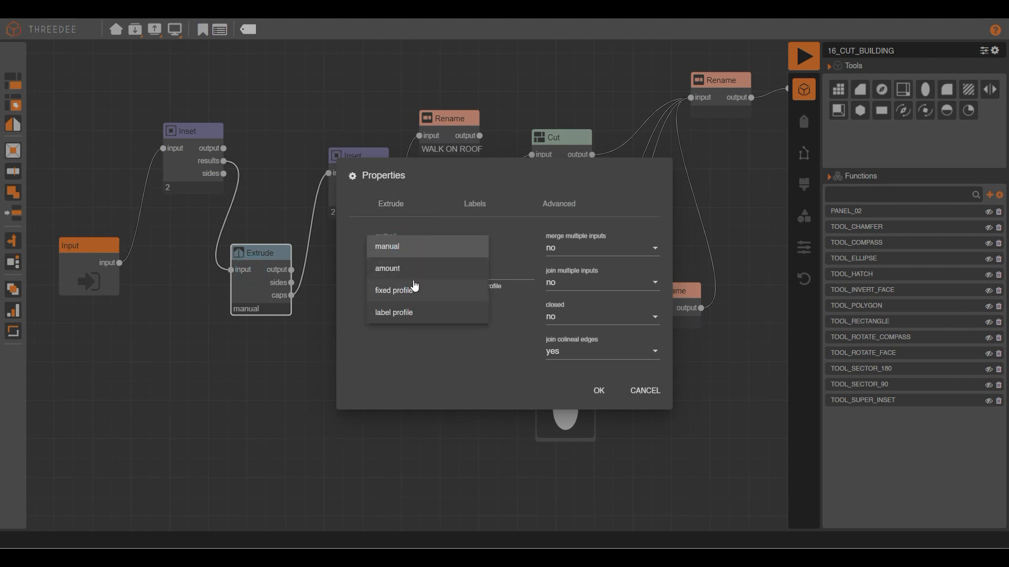
{"action": "left_click", "coordinate": [412, 268]}
{"action": "left_click", "coordinate": [418, 284]}
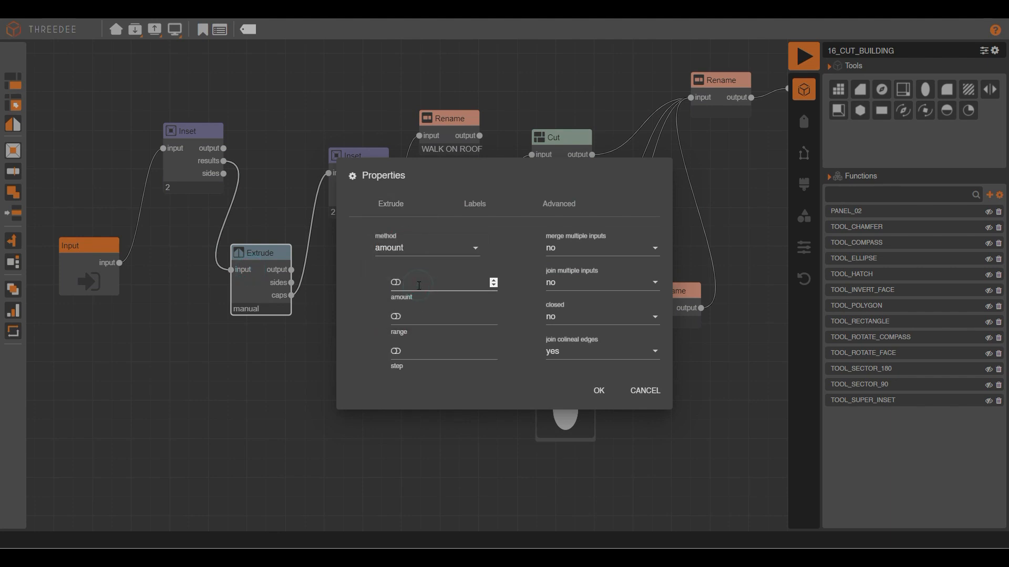
{"action": "left_click", "coordinate": [599, 389]}
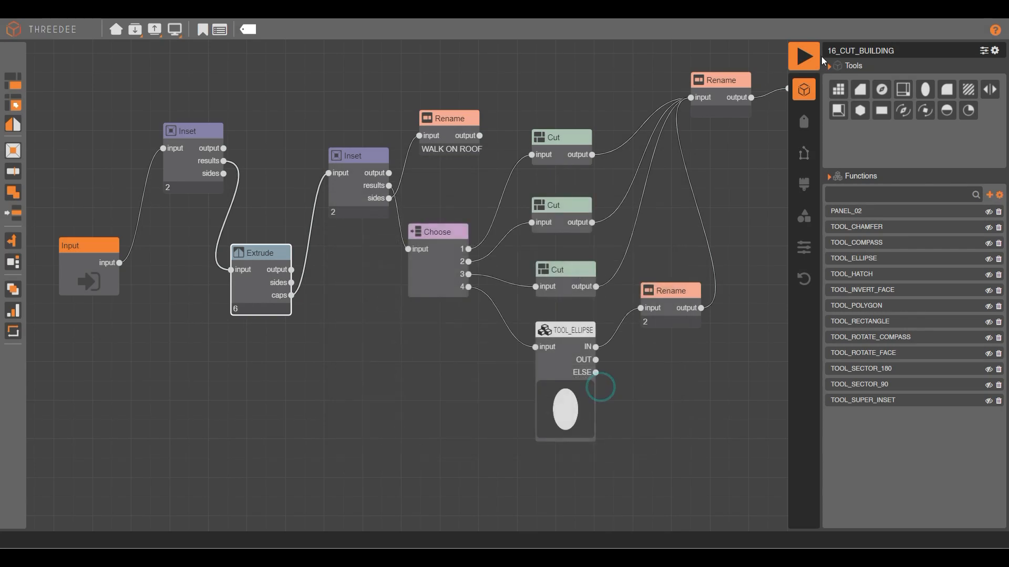
Step: Run the function, examine the extruded base and the tower from several angles, and return to the node graph
{"action": "left_click", "coordinate": [804, 56]}
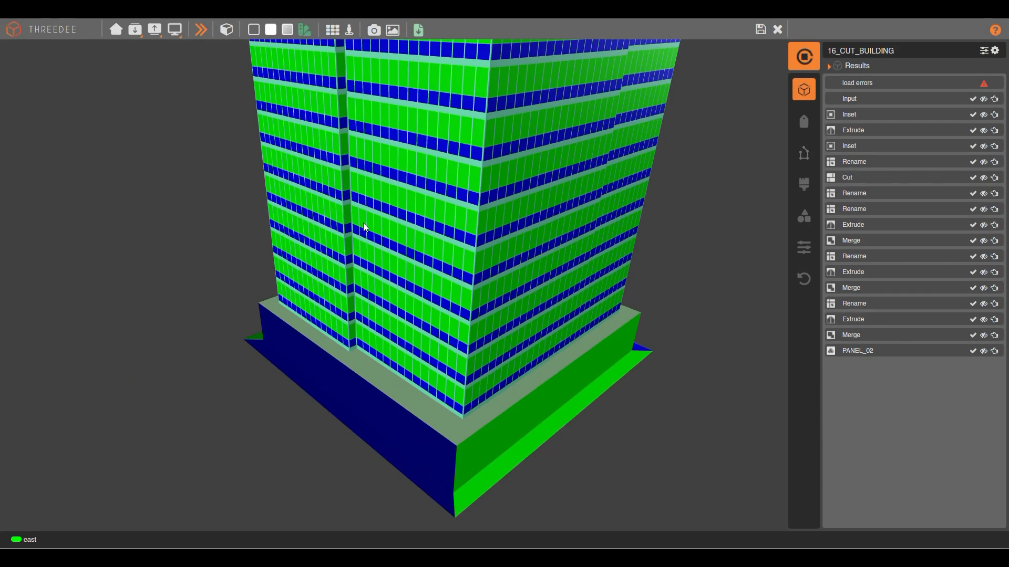
{"action": "left_click_drag", "start_coordinate": [380, 285], "coordinate": [451, 252]}
{"action": "scroll", "coordinate": [544, 253], "scroll_direction": "down", "scroll_amount": 6}
{"action": "left_click_drag", "start_coordinate": [565, 251], "coordinate": [453, 243]}
{"action": "scroll", "coordinate": [441, 293], "scroll_direction": "up", "scroll_amount": 4}
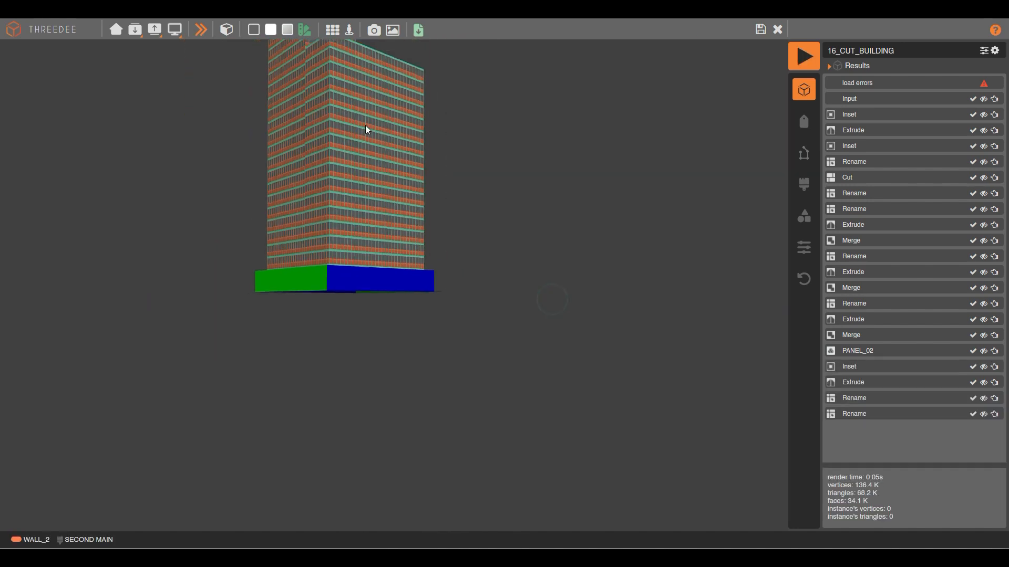
{"action": "left_click_drag", "start_coordinate": [427, 341], "coordinate": [506, 346]}
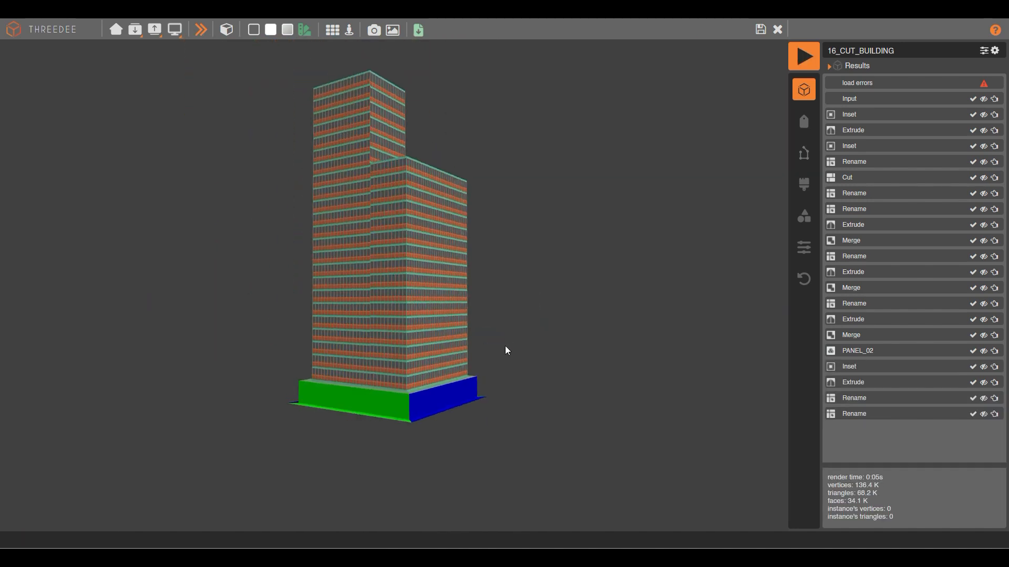
{"action": "scroll", "coordinate": [443, 339], "scroll_direction": "up", "scroll_amount": 5}
{"action": "right_click_drag", "start_coordinate": [443, 339], "coordinate": [430, 298]}
{"action": "left_click_drag", "start_coordinate": [430, 299], "coordinate": [574, 300]}
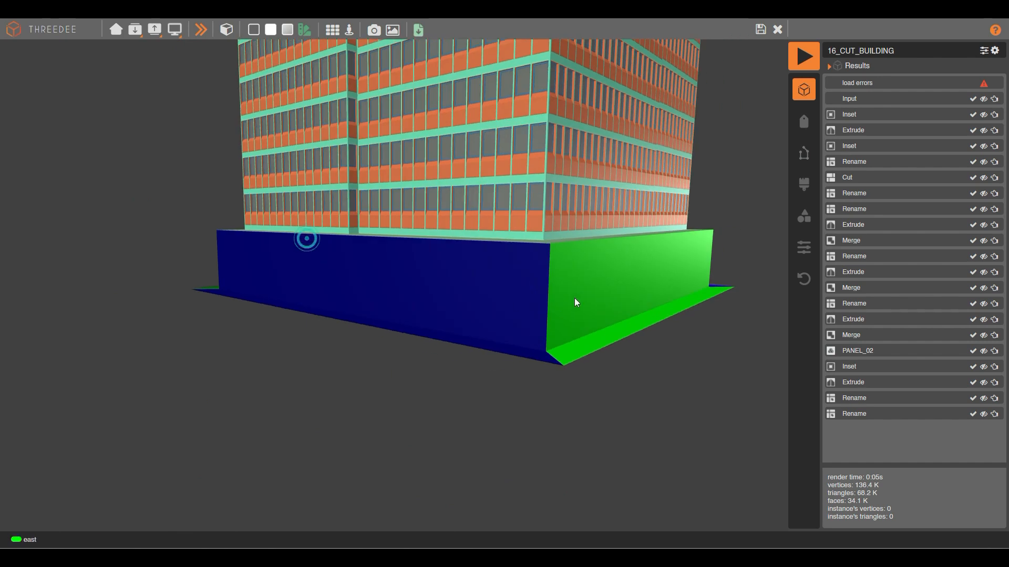
{"action": "left_click", "coordinate": [760, 30]}
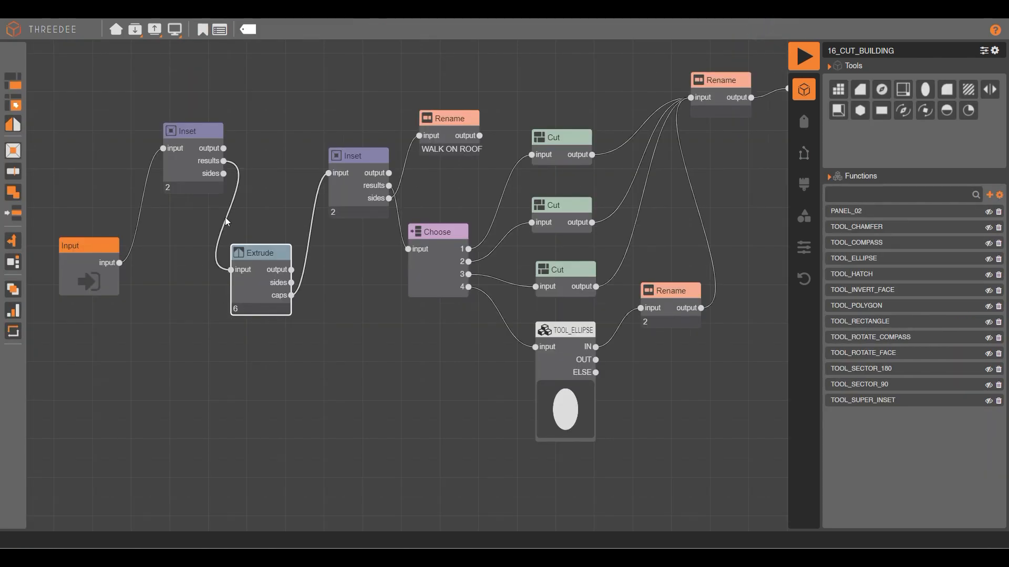
Step: Add a Rename to the first Inset's sides output, labelling all faces CONCRETE
{"action": "left_click_drag", "start_coordinate": [223, 173], "coordinate": [282, 89]}
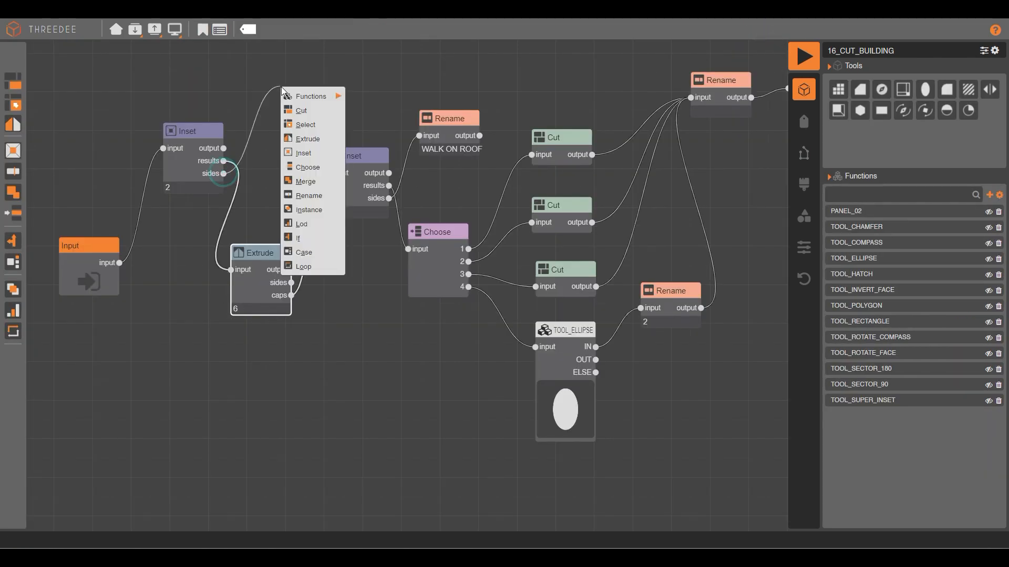
{"action": "left_click", "coordinate": [315, 195]}
{"action": "left_click", "coordinate": [405, 277]}
{"action": "scroll", "coordinate": [420, 341], "scroll_direction": "down", "scroll_amount": 5}
{"action": "left_click", "coordinate": [426, 404]}
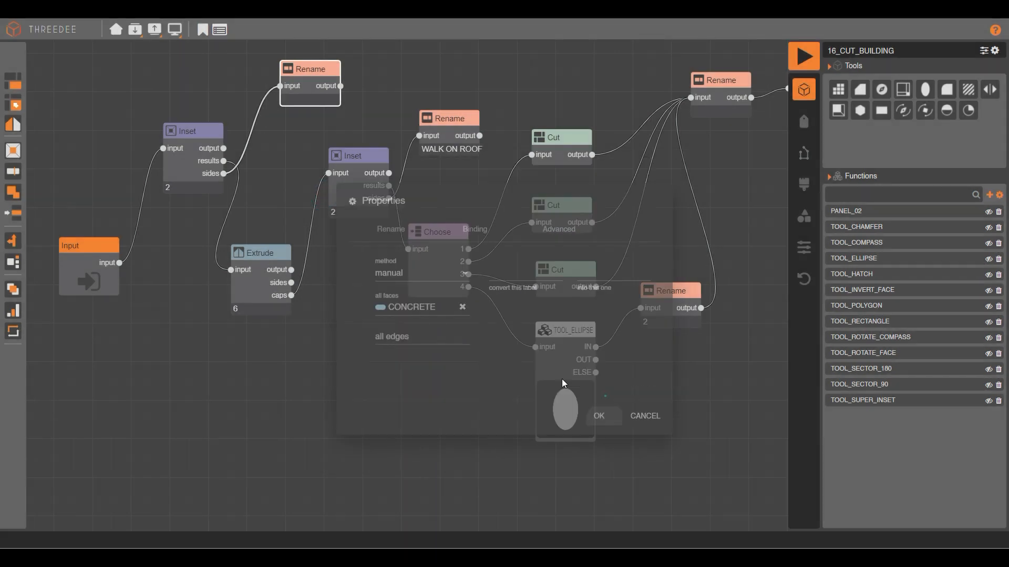
Step: Add a Cut to the base Extrude's sides output and create a 10 by 10 compass drawing in it
{"action": "scroll", "coordinate": [280, 294], "scroll_direction": "up", "scroll_amount": 3}
{"action": "left_click_drag", "start_coordinate": [302, 270], "coordinate": [344, 394]}
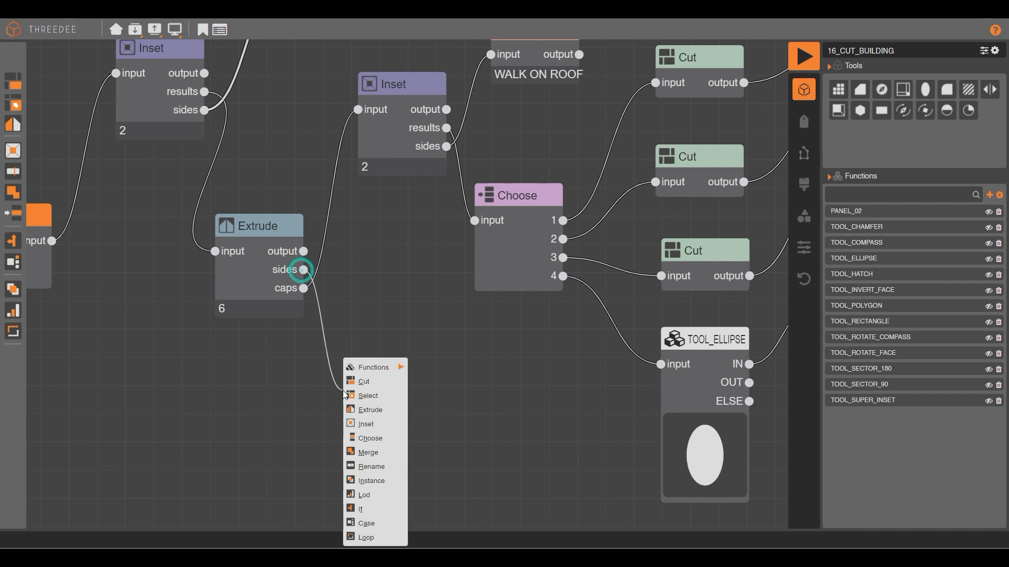
{"action": "left_click", "coordinate": [370, 383]}
{"action": "left_click", "coordinate": [223, 37]}
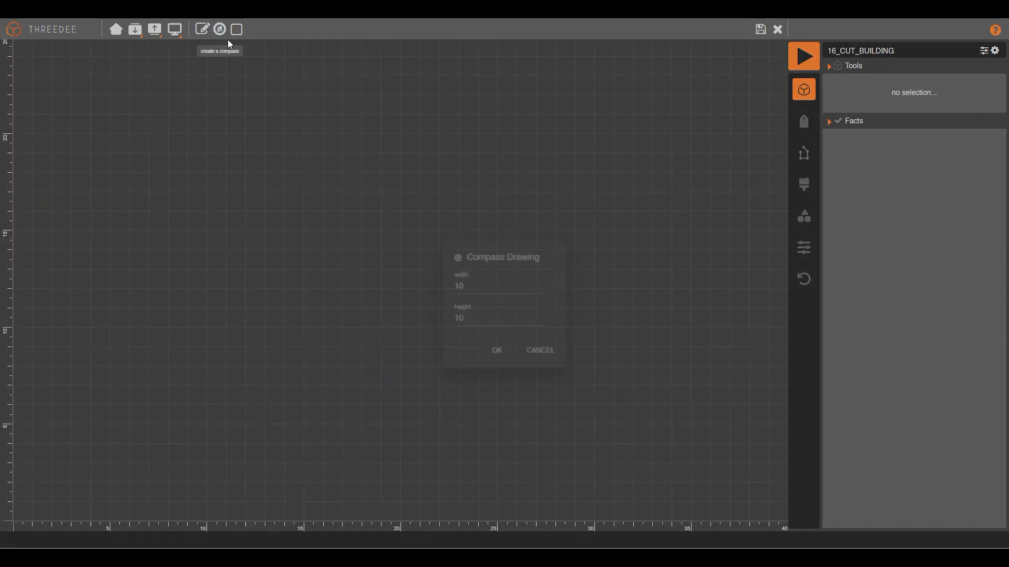
{"action": "left_click", "coordinate": [487, 333]}
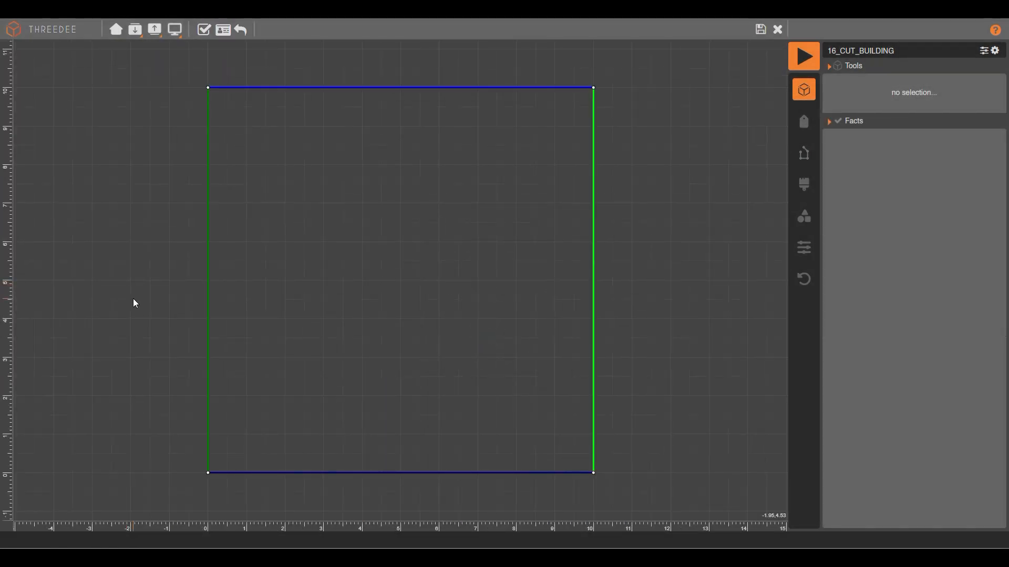
Step: Draw a horizontal cut across the square and constrain it parallel to the south edge at an exact distance of 4 units
{"action": "left_click_drag", "start_coordinate": [168, 298], "coordinate": [689, 293]}
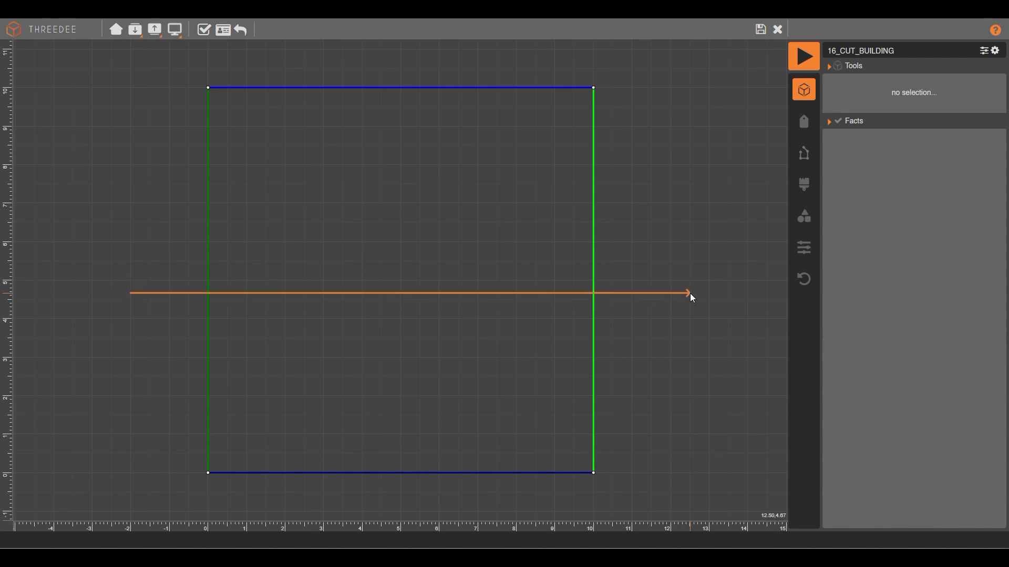
{"action": "left_click", "coordinate": [431, 289]}
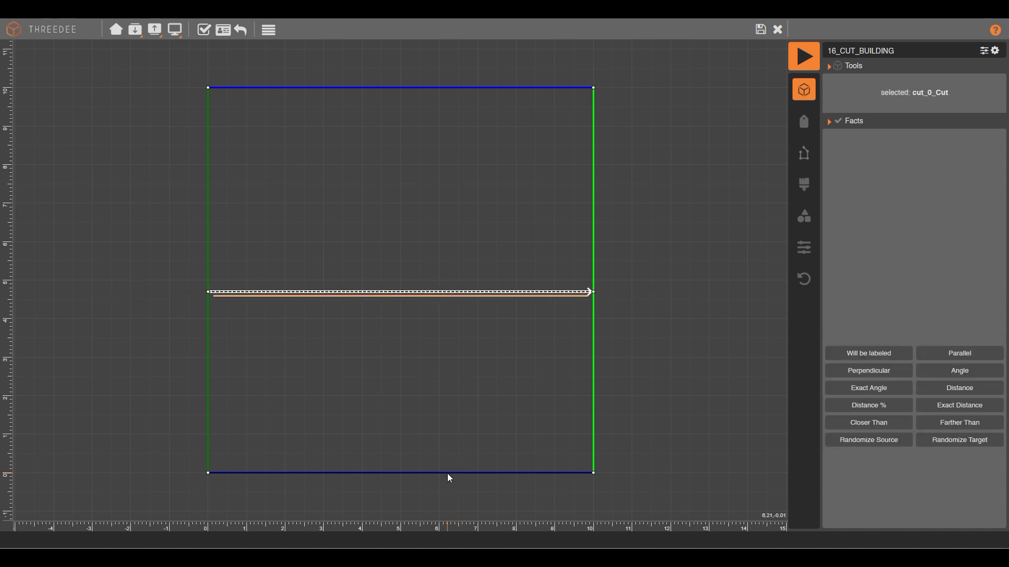
{"action": "left_click", "coordinate": [449, 474]}
{"action": "left_click", "coordinate": [867, 353]}
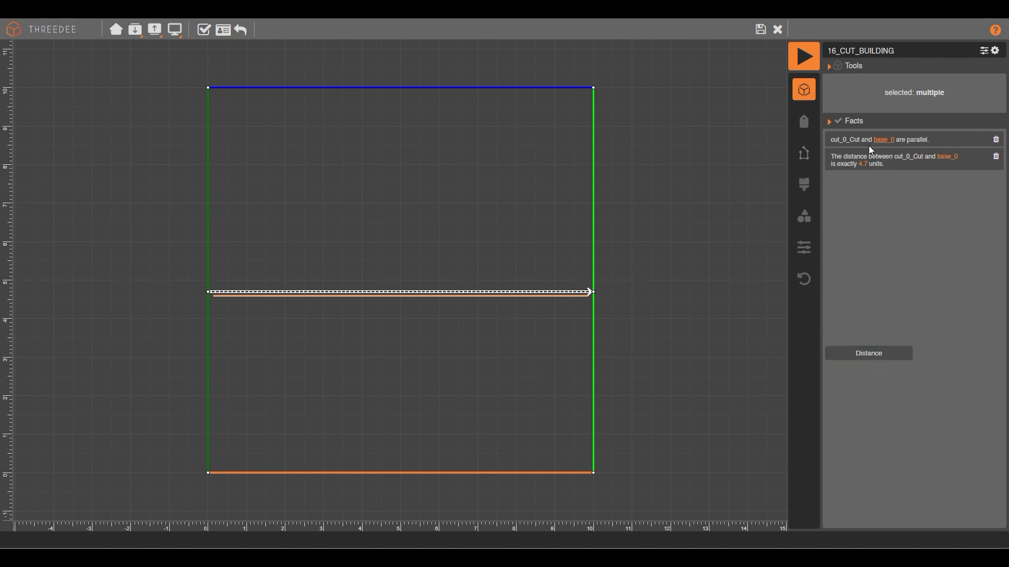
{"action": "left_click", "coordinate": [862, 164]}
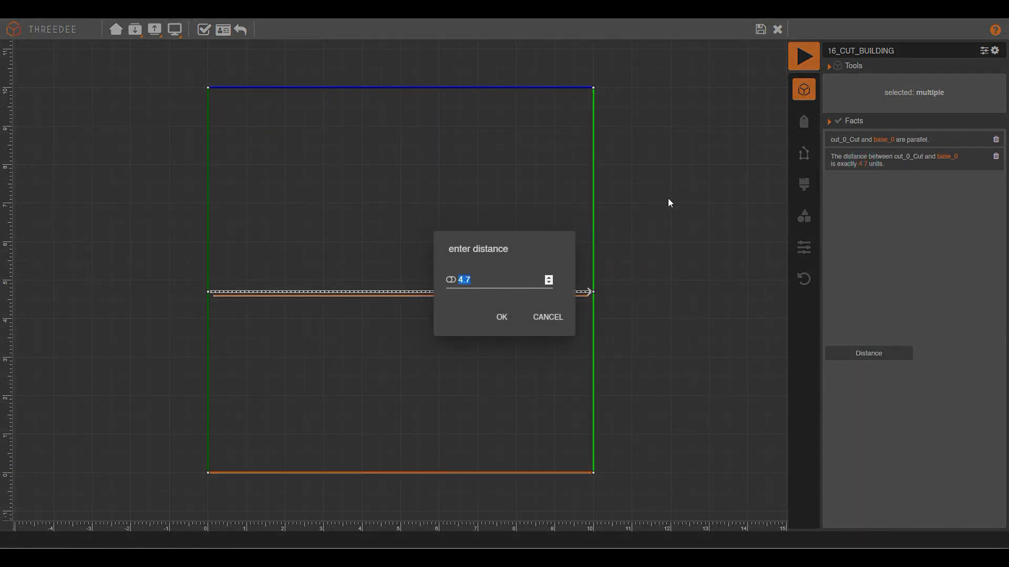
{"action": "left_click", "coordinate": [501, 321]}
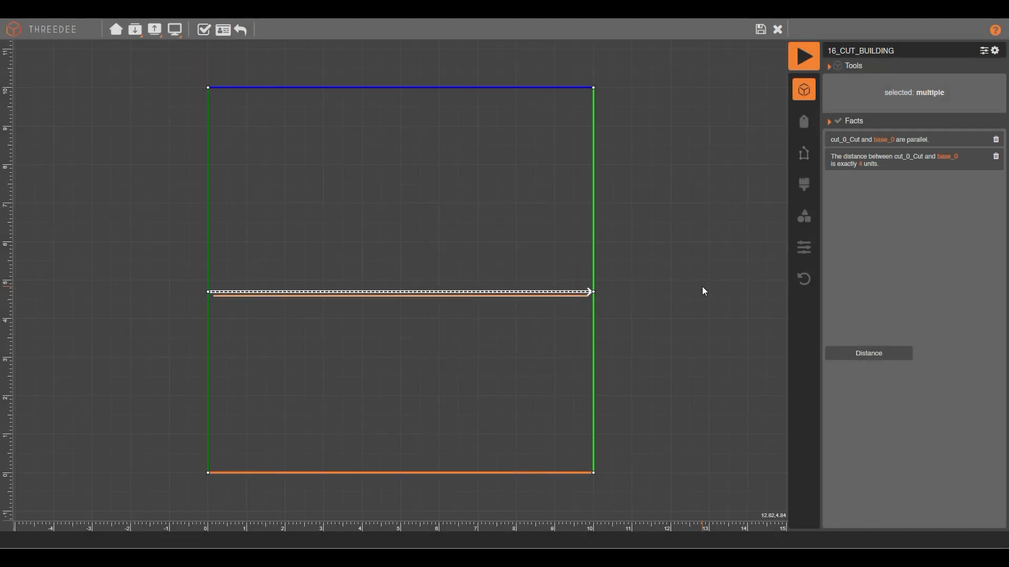
{"action": "left_click", "coordinate": [649, 192]}
{"action": "left_click_drag", "start_coordinate": [152, 175], "coordinate": [652, 179]}
{"action": "left_click", "coordinate": [476, 174]}
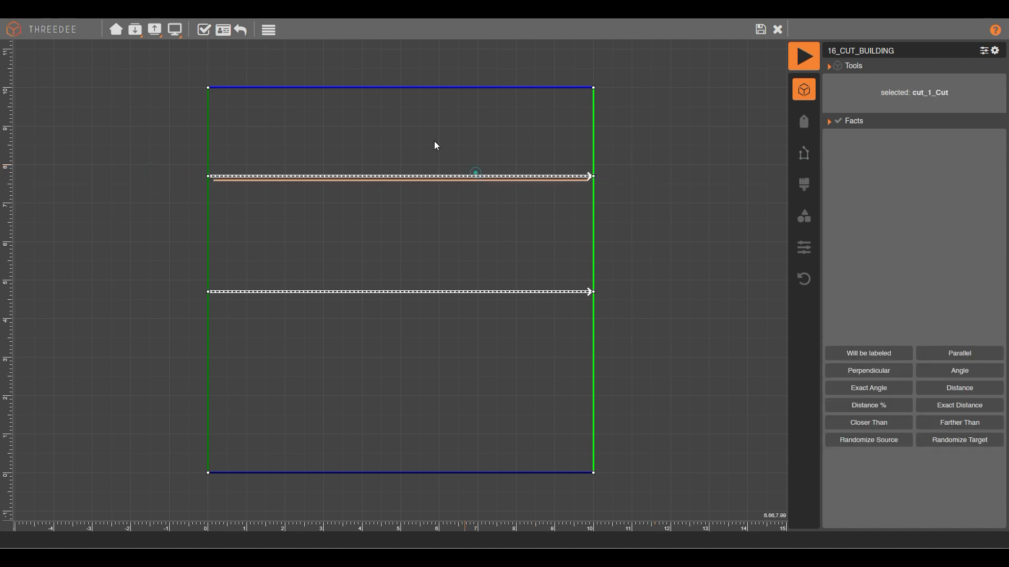
{"action": "left_click", "coordinate": [270, 32]}
{"action": "left_click", "coordinate": [403, 202]}
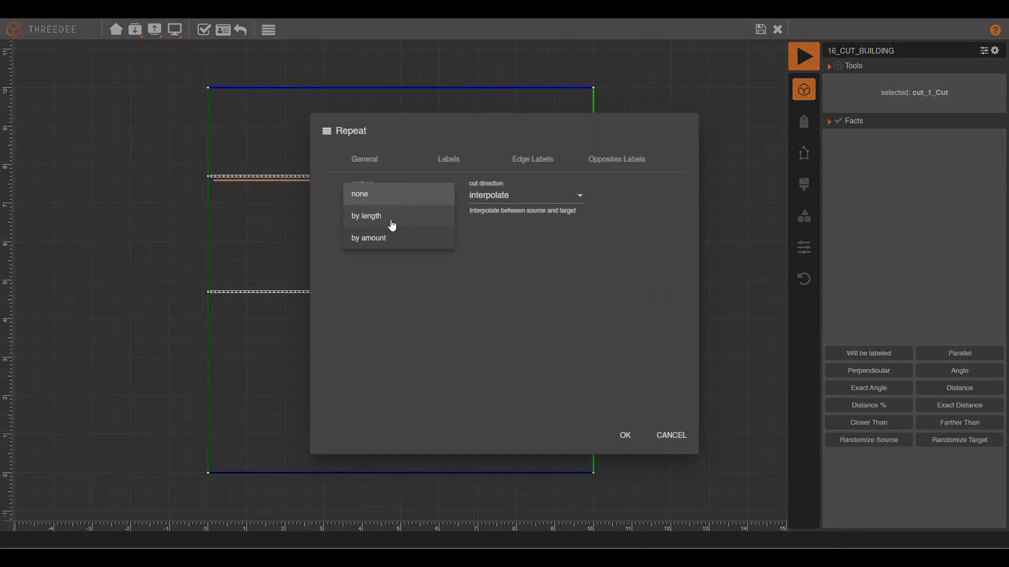
{"action": "left_click", "coordinate": [401, 216]}
{"action": "left_click", "coordinate": [409, 230]}
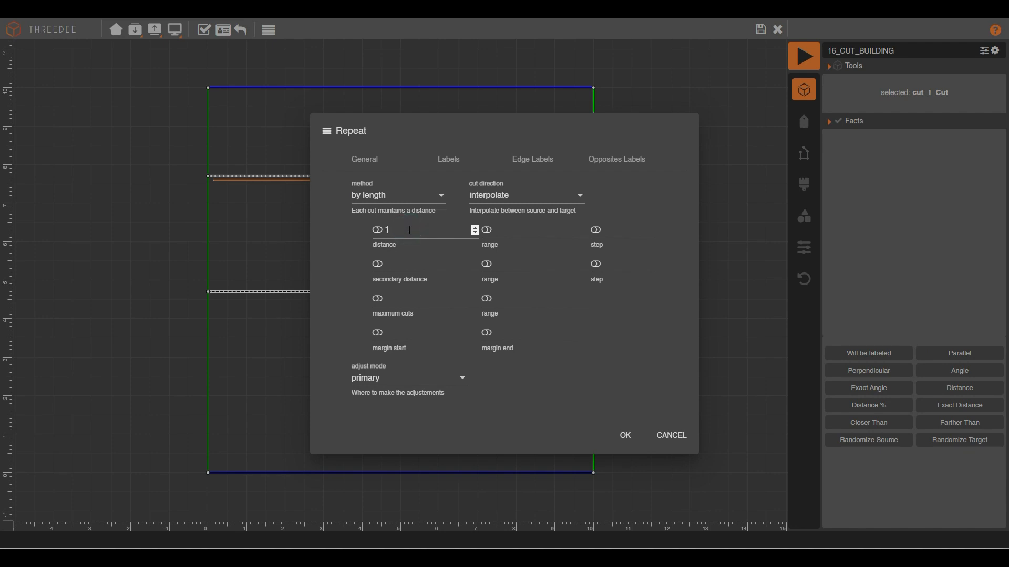
{"action": "type", "text": "1"}
{"action": "left_click", "coordinate": [673, 436]}
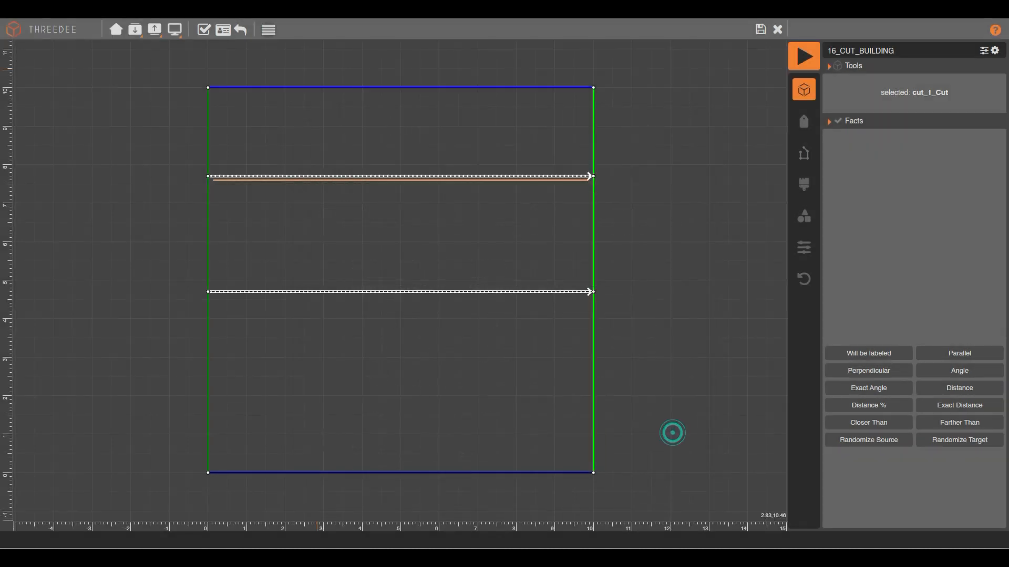
{"action": "left_click", "coordinate": [247, 38]}
Step: Draw a horizontal cut just below the north edge and constrain it parallel to that edge at an exact distance of 1 unit
{"action": "left_click_drag", "start_coordinate": [160, 128], "coordinate": [675, 131]}
{"action": "left_click", "coordinate": [496, 129]}
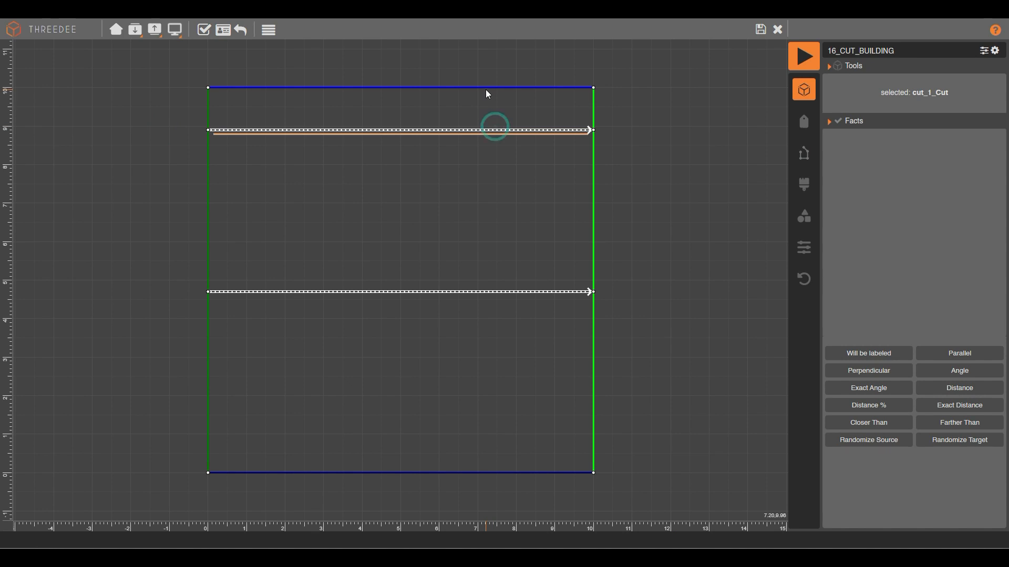
{"action": "left_click", "coordinate": [485, 88], "text": "shift"}
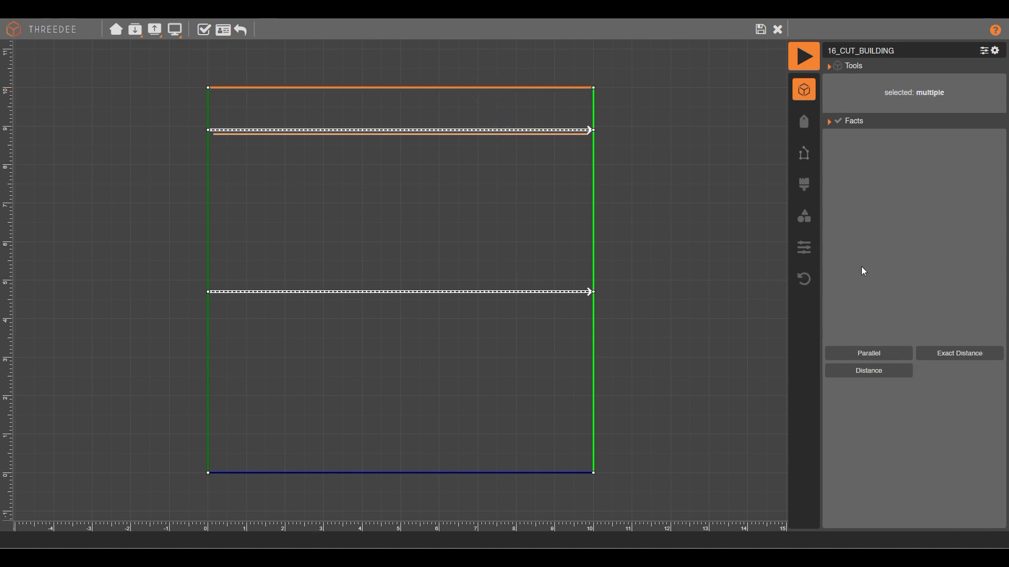
{"action": "left_click", "coordinate": [867, 353]}
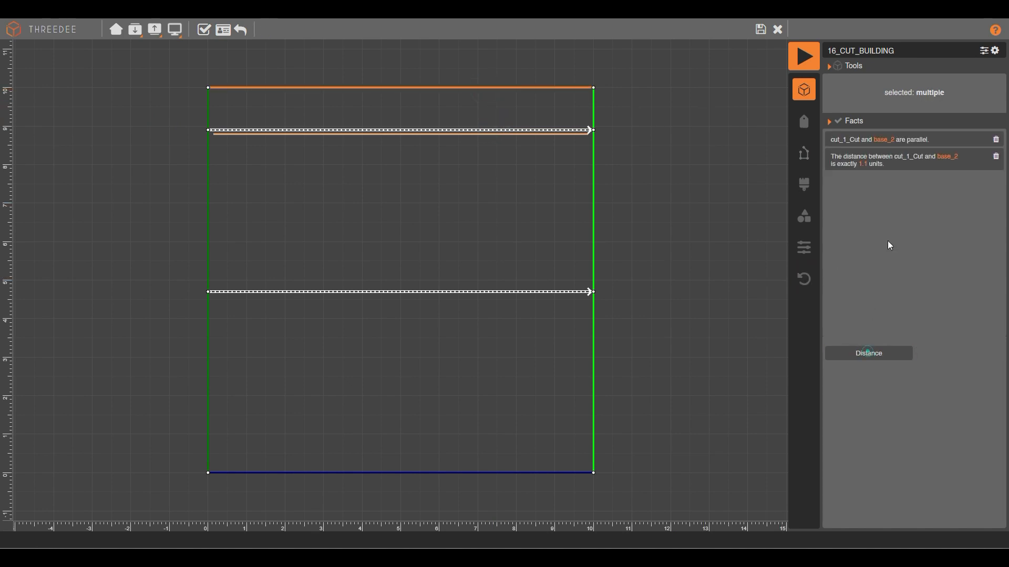
{"action": "left_click", "coordinate": [864, 164]}
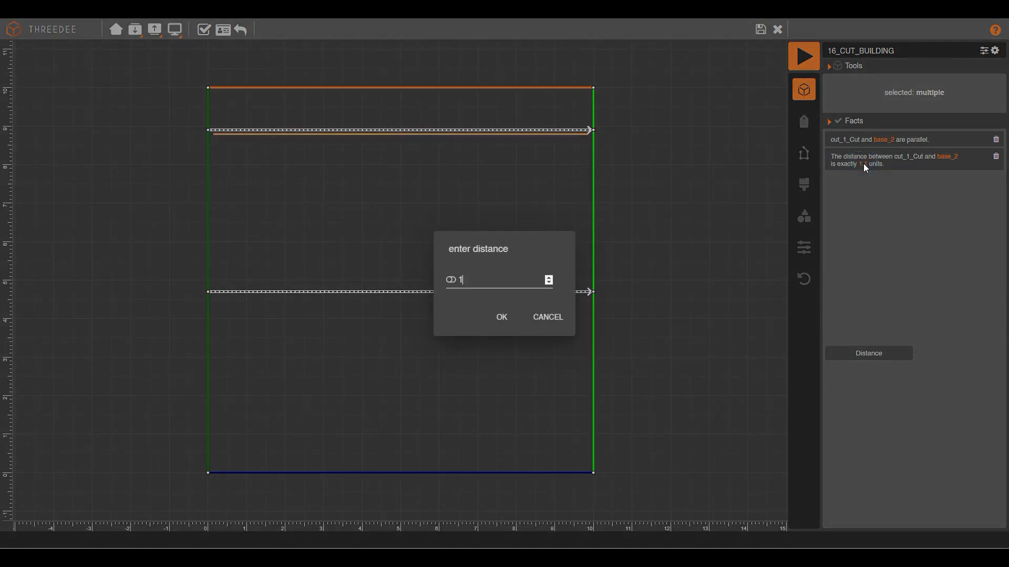
{"action": "left_click", "coordinate": [488, 327]}
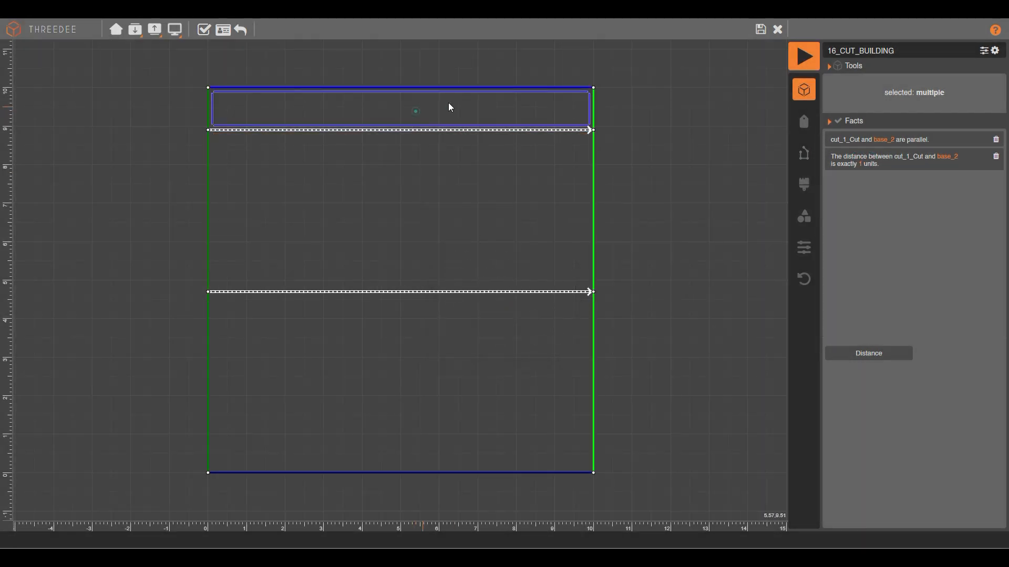
Step: Label the face between the north edge and the cut nearest it WALL1
{"action": "left_click", "coordinate": [415, 111]}
{"action": "left_click", "coordinate": [880, 98]}
{"action": "type", "text": "W"}
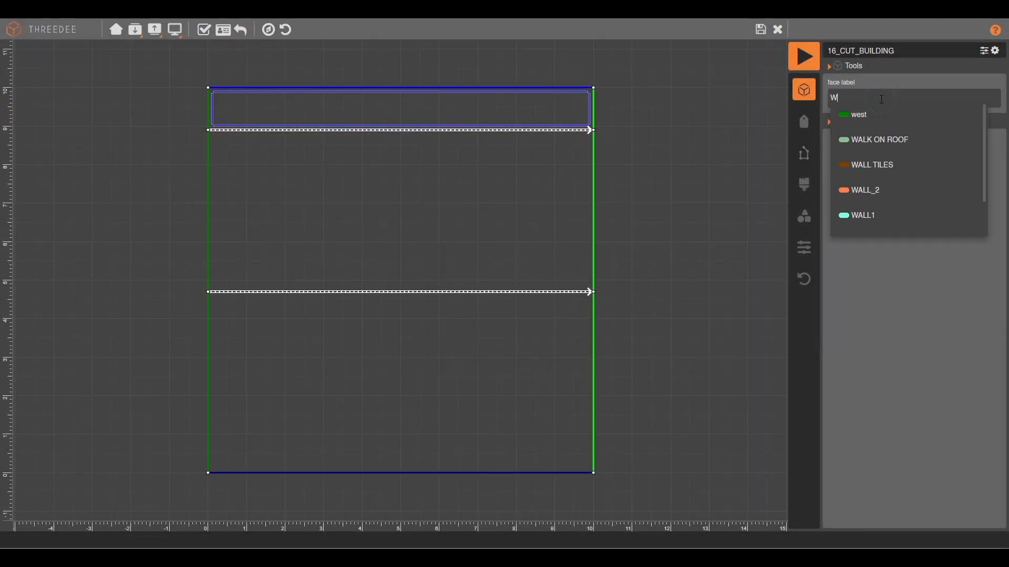
{"action": "left_click", "coordinate": [875, 220]}
{"action": "left_click", "coordinate": [717, 203]}
Step: Draw a cut between the two existing cuts and repeat it by length with a distance of 1
{"action": "left_click_drag", "start_coordinate": [154, 198], "coordinate": [673, 198]}
{"action": "left_click", "coordinate": [429, 200]}
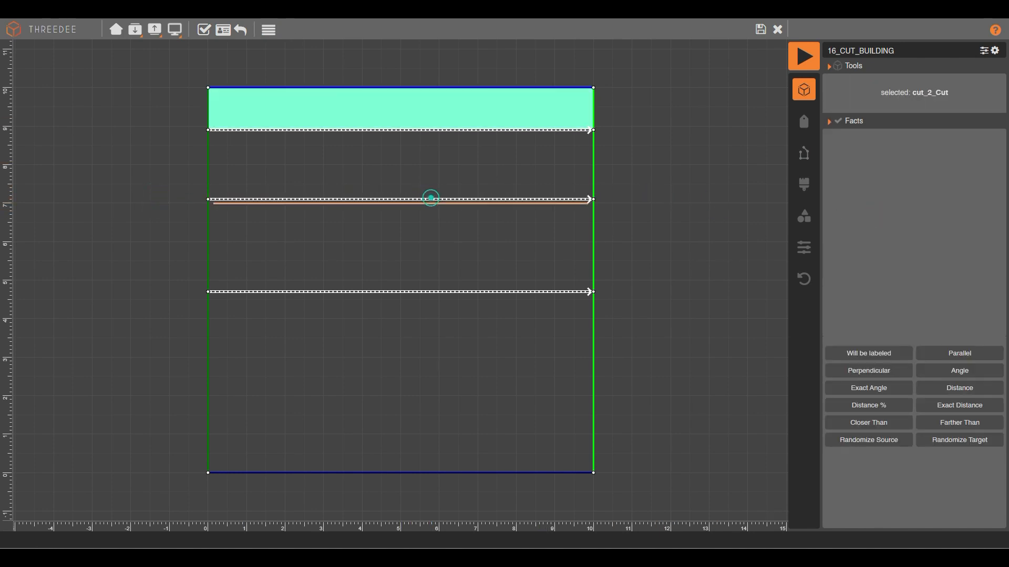
{"action": "left_click", "coordinate": [269, 31]}
{"action": "left_click", "coordinate": [381, 190]}
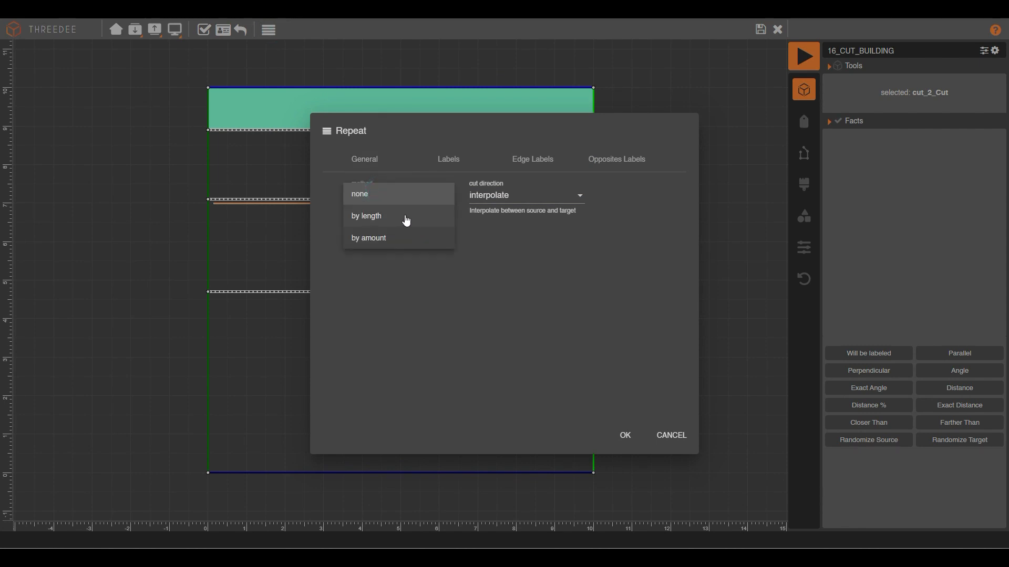
{"action": "left_click", "coordinate": [406, 220]}
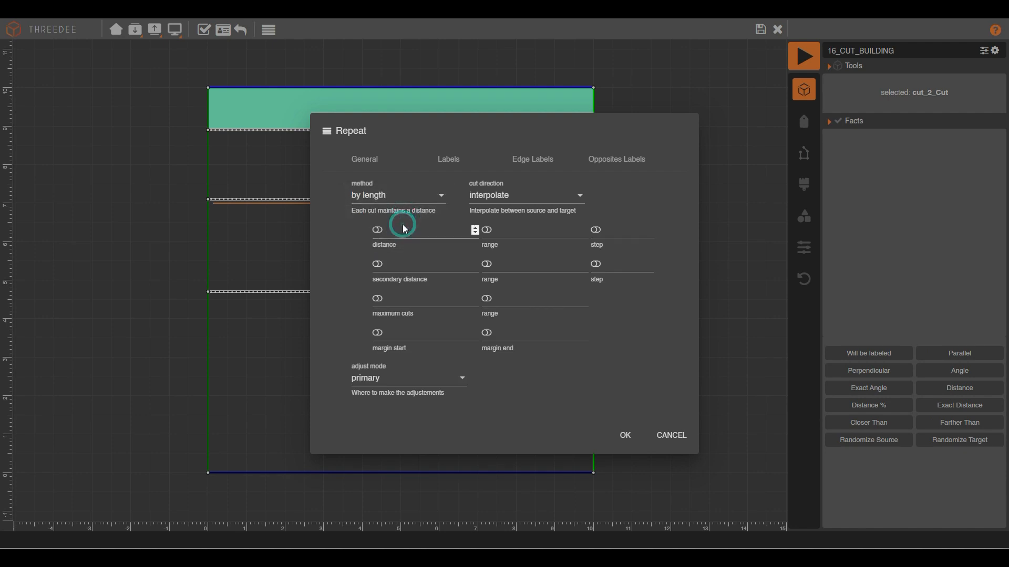
{"action": "type", "text": "1"}
{"action": "left_click", "coordinate": [631, 435]}
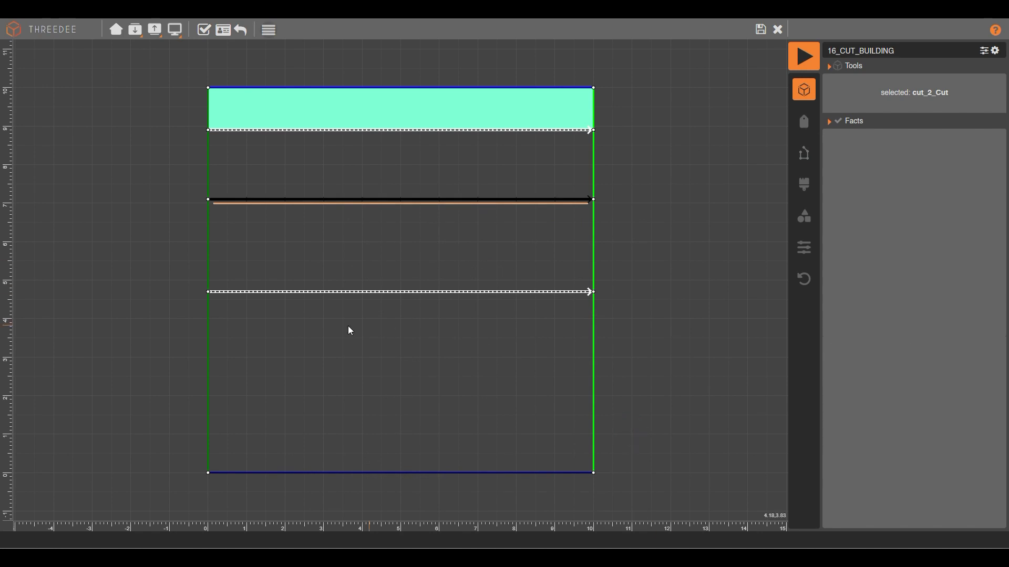
Step: Draw a cut just below the lowest one and constrain it parallel to that cut at an exact distance of 1 unit
{"action": "left_click_drag", "start_coordinate": [167, 327], "coordinate": [637, 327]}
{"action": "left_click", "coordinate": [527, 326]}
{"action": "left_click", "coordinate": [523, 293]}
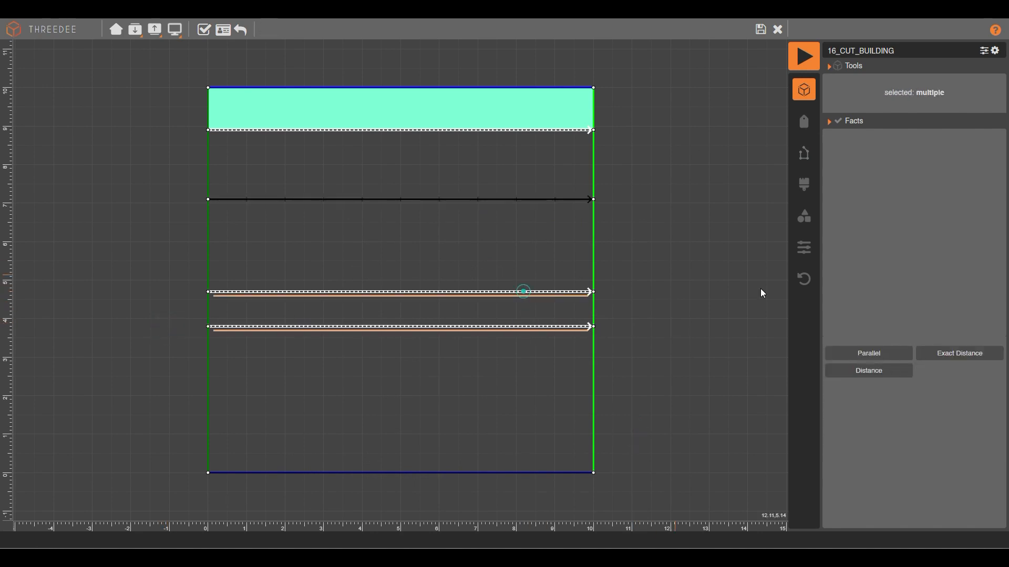
{"action": "left_click", "coordinate": [862, 357]}
{"action": "left_click", "coordinate": [862, 357]}
{"action": "left_click", "coordinate": [892, 165]}
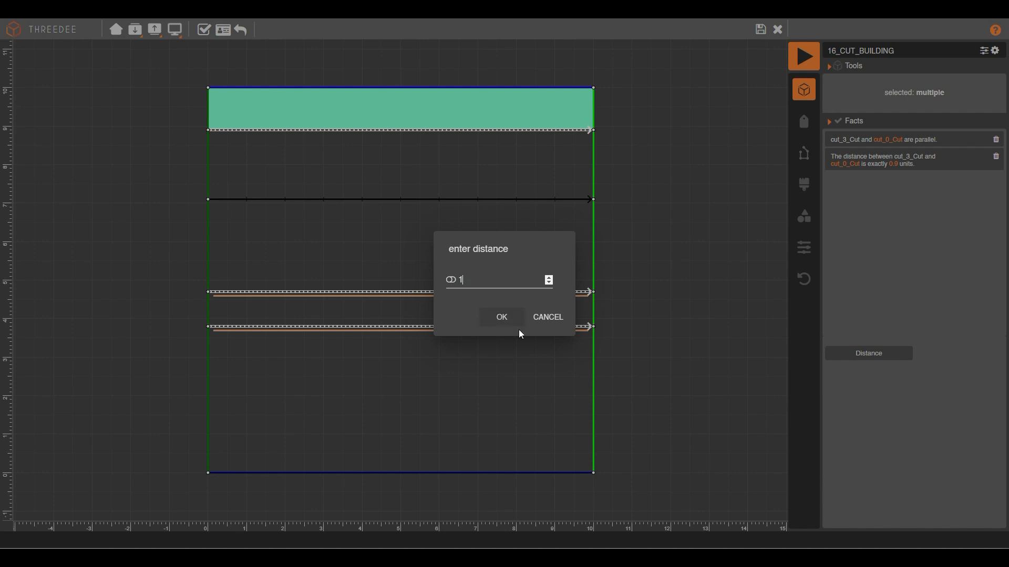
{"action": "type", "text": "1"}
{"action": "left_click", "coordinate": [504, 318]}
Step: Label the narrow face between the two lowest cuts WALL1
{"action": "left_click", "coordinate": [405, 310]}
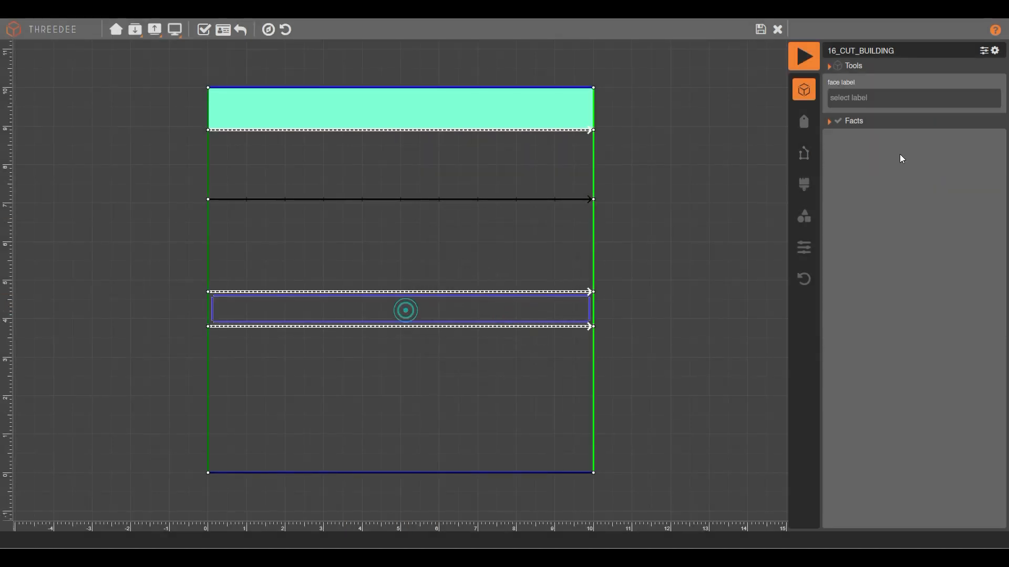
{"action": "left_click", "coordinate": [877, 98]}
{"action": "type", "text": "1"}
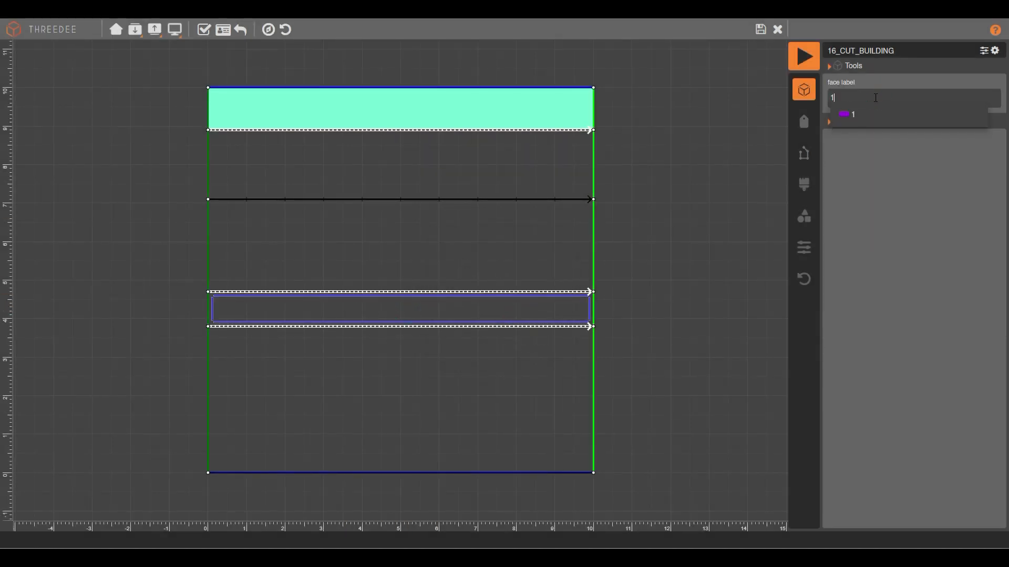
{"action": "key", "text": "BackSpace"}
{"action": "type", "text": "W"}
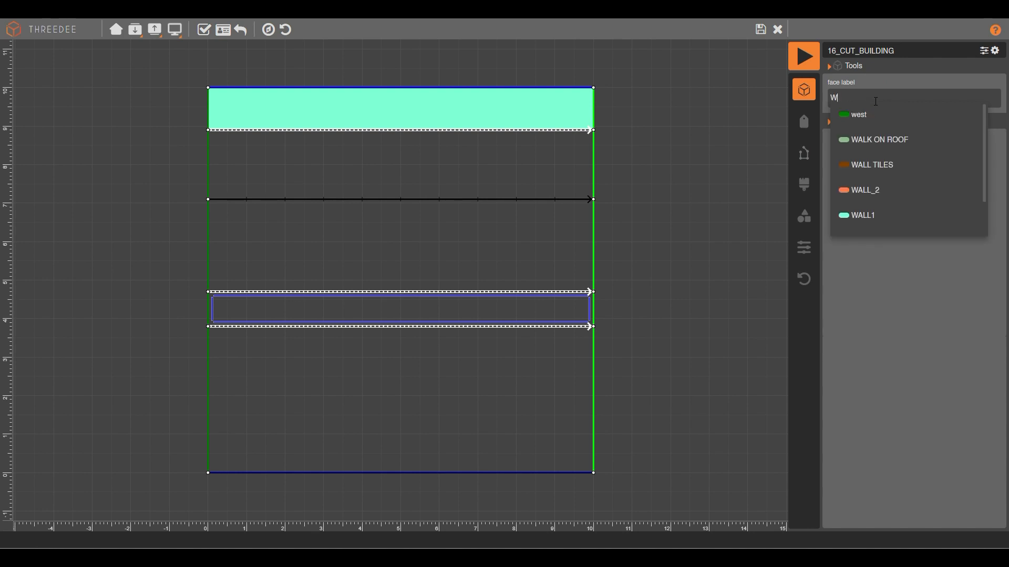
{"action": "left_click", "coordinate": [887, 216]}
{"action": "left_click", "coordinate": [636, 239]}
Step: Apply compass labels to the repeat cut's primary side edges and rotate their orientation
{"action": "left_click", "coordinate": [505, 199]}
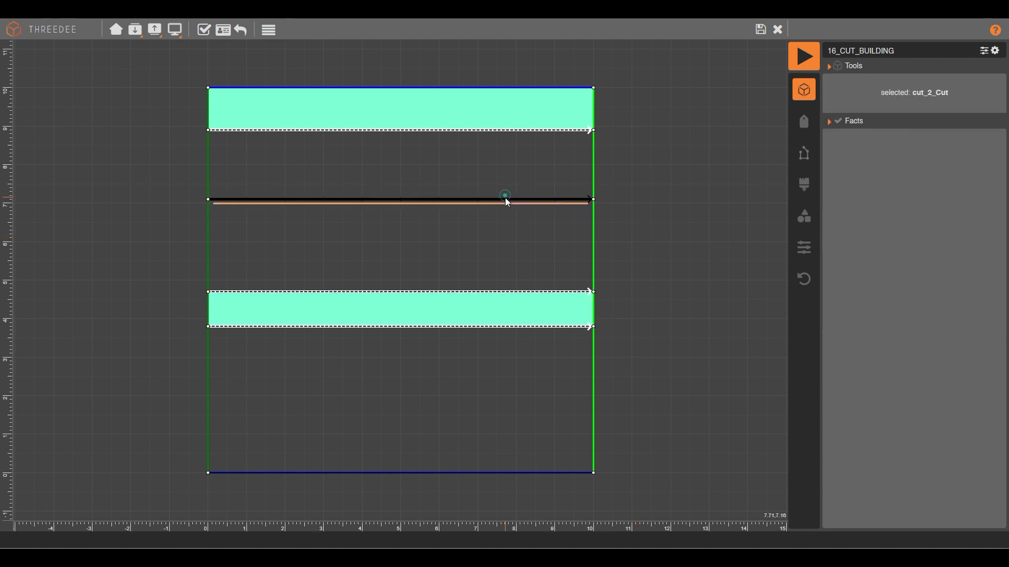
{"action": "left_click", "coordinate": [269, 32]}
{"action": "left_click", "coordinate": [527, 152]}
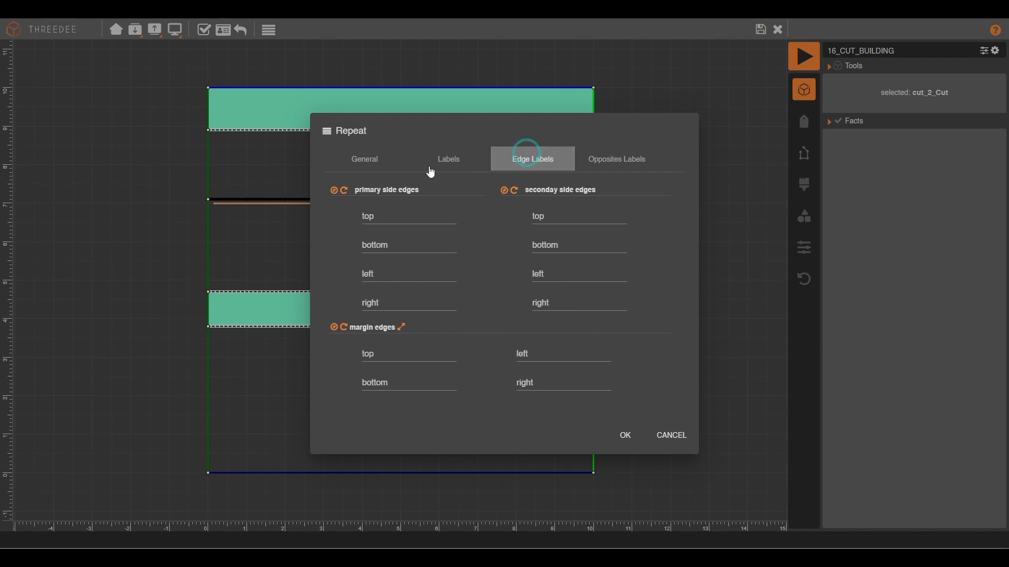
{"action": "left_click", "coordinate": [333, 190]}
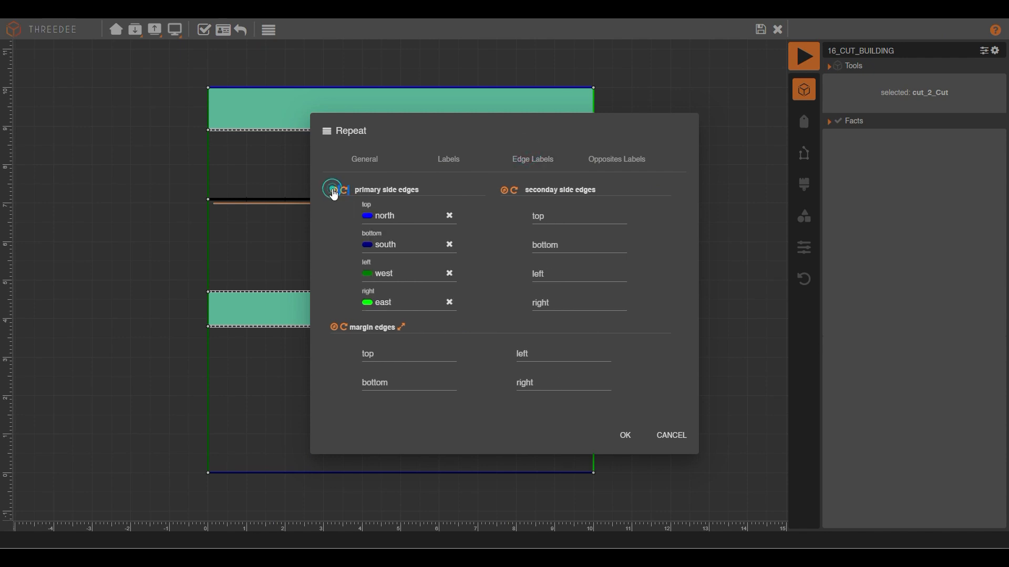
{"action": "left_click", "coordinate": [344, 192]}
{"action": "left_click", "coordinate": [344, 193]}
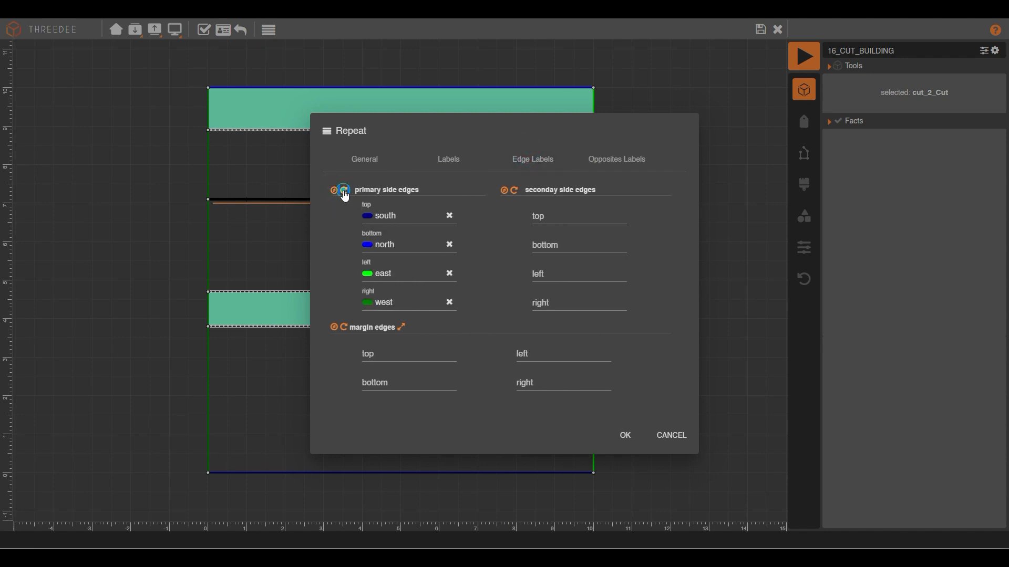
{"action": "left_click", "coordinate": [345, 192]}
Step: Label all primary faces of the repeat cut GLASS and accept the repeat settings
{"action": "left_click", "coordinate": [442, 162]}
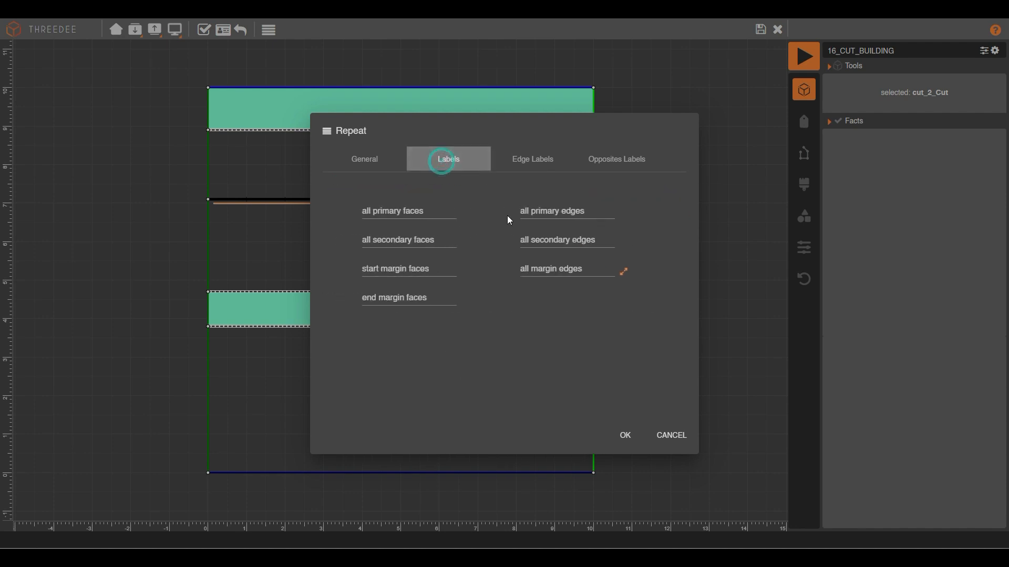
{"action": "left_click", "coordinate": [393, 211]}
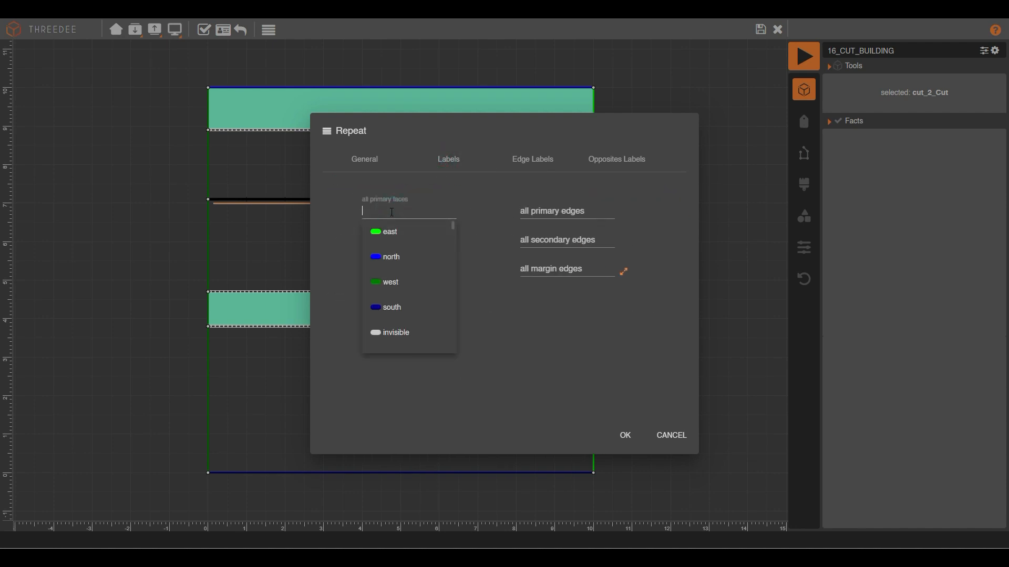
{"action": "type", "text": "G"}
{"action": "left_click", "coordinate": [411, 284]}
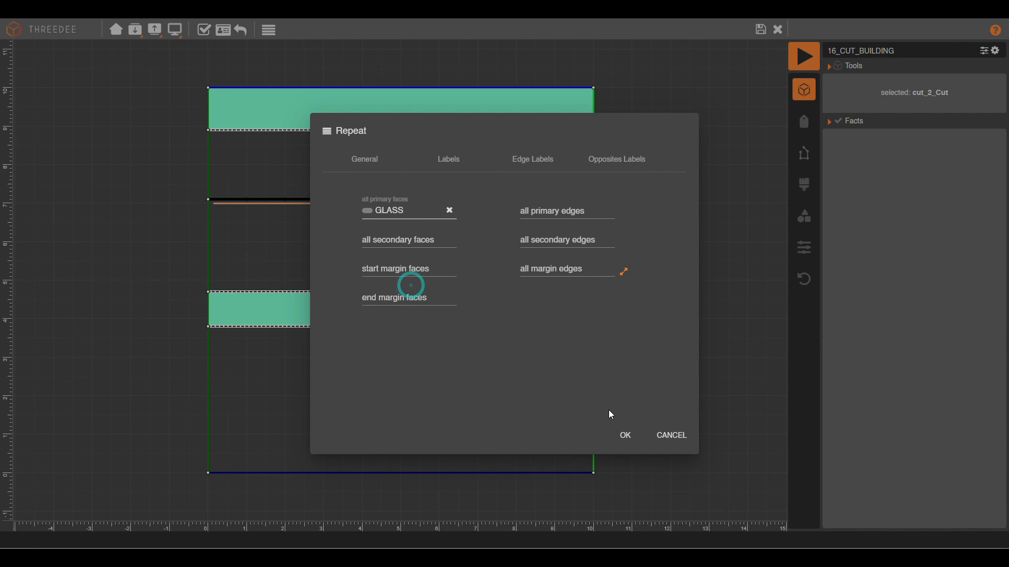
{"action": "left_click", "coordinate": [637, 437]}
Step: Label the large face between the lowest cut and the south edge south
{"action": "left_click", "coordinate": [424, 383]}
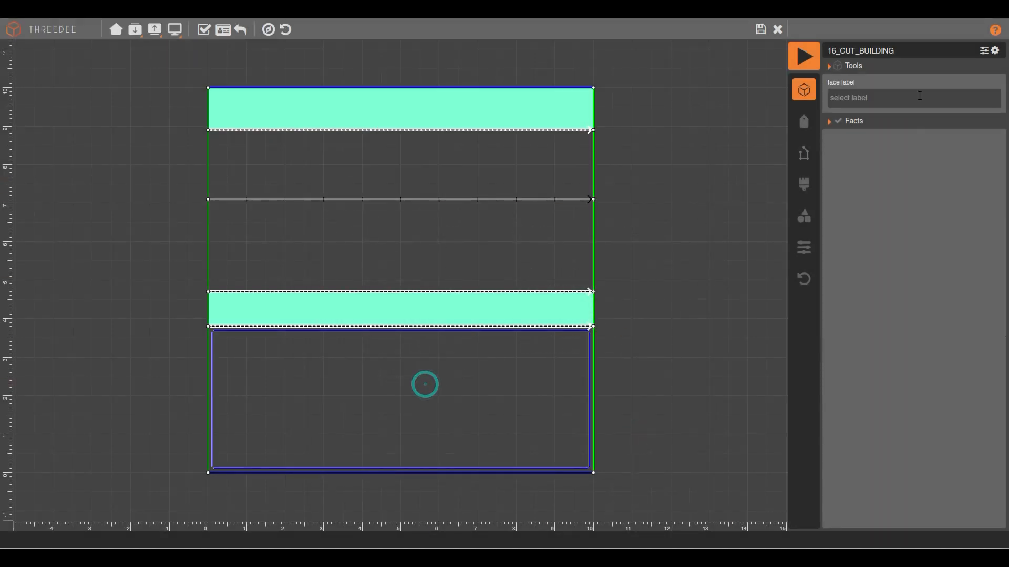
{"action": "left_click", "coordinate": [888, 98]}
{"action": "left_click", "coordinate": [872, 189]}
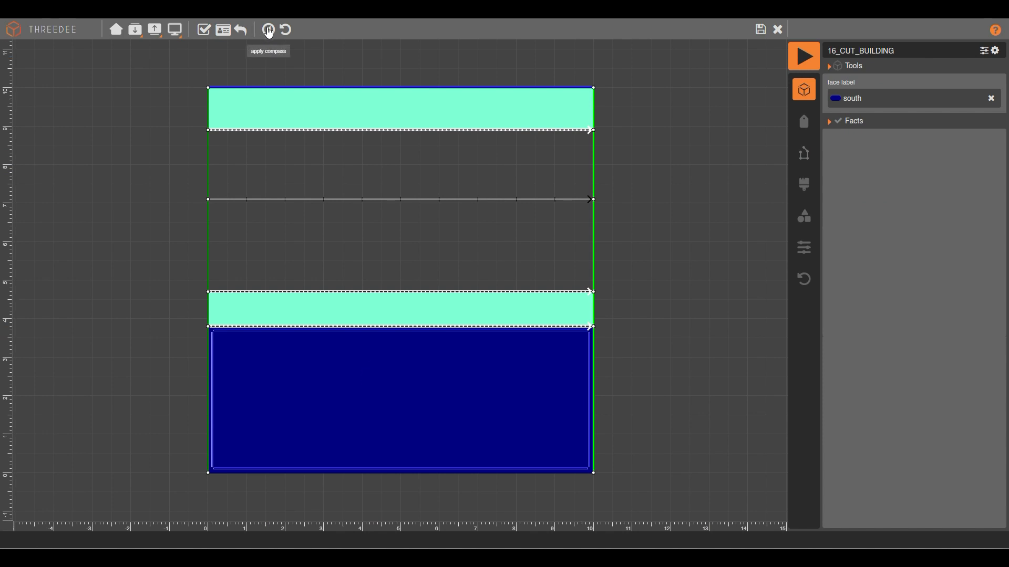
Step: Save the cut drawing and generate the building to examine the wall, glass and south bands around its base
{"action": "left_click", "coordinate": [760, 30]}
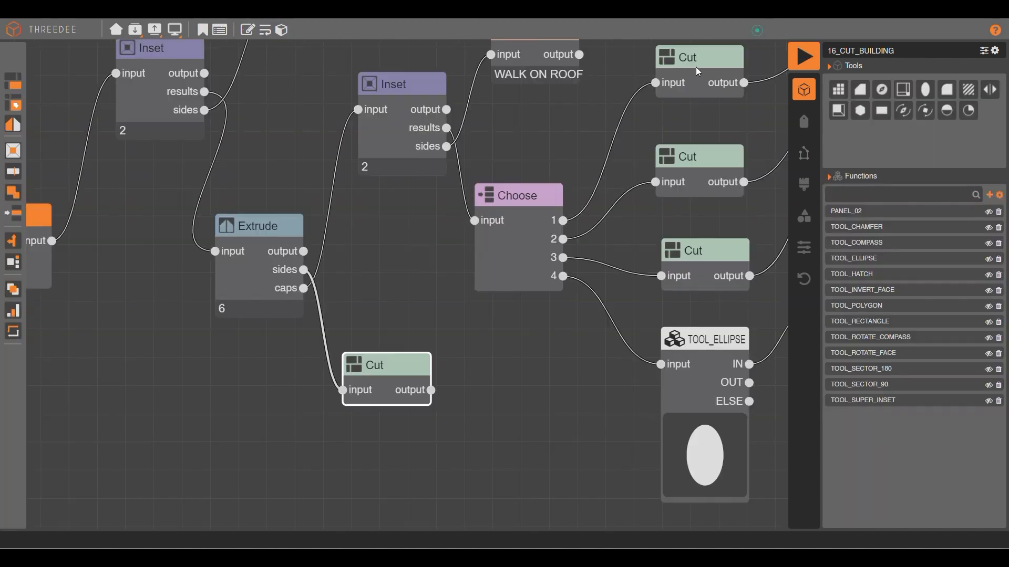
{"action": "left_click", "coordinate": [803, 55]}
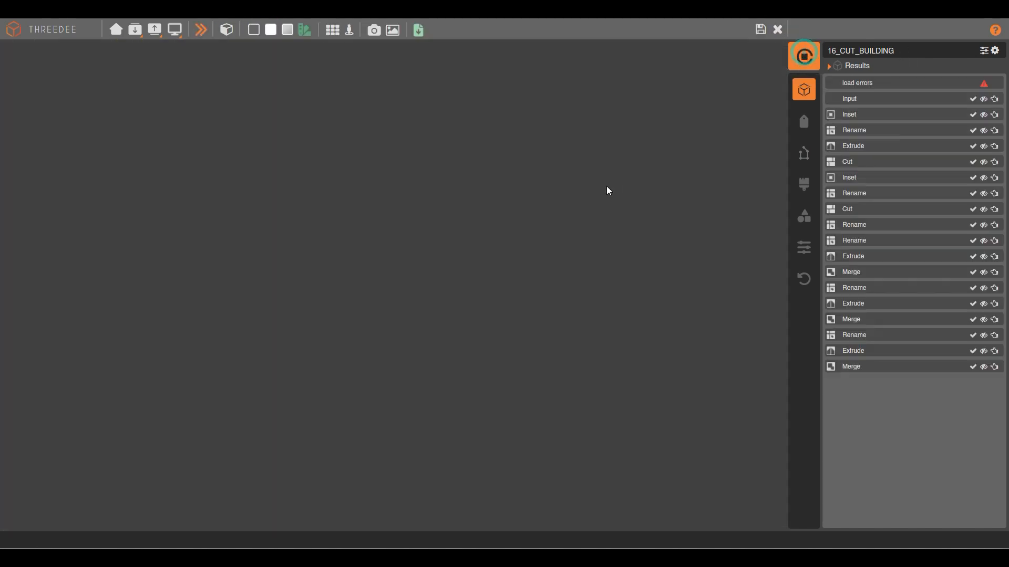
{"action": "mouse_move", "coordinate": [480, 295]}
{"action": "left_mouse_down"}
{"action": "mouse_move", "coordinate": [575, 234]}
{"action": "mouse_move", "coordinate": [472, 287]}
{"action": "left_mouse_up"}
{"action": "scroll", "coordinate": [575, 234], "scroll_direction": "up", "scroll_amount": 3}
{"action": "scroll", "coordinate": [472, 287], "scroll_direction": "up", "scroll_amount": 3}
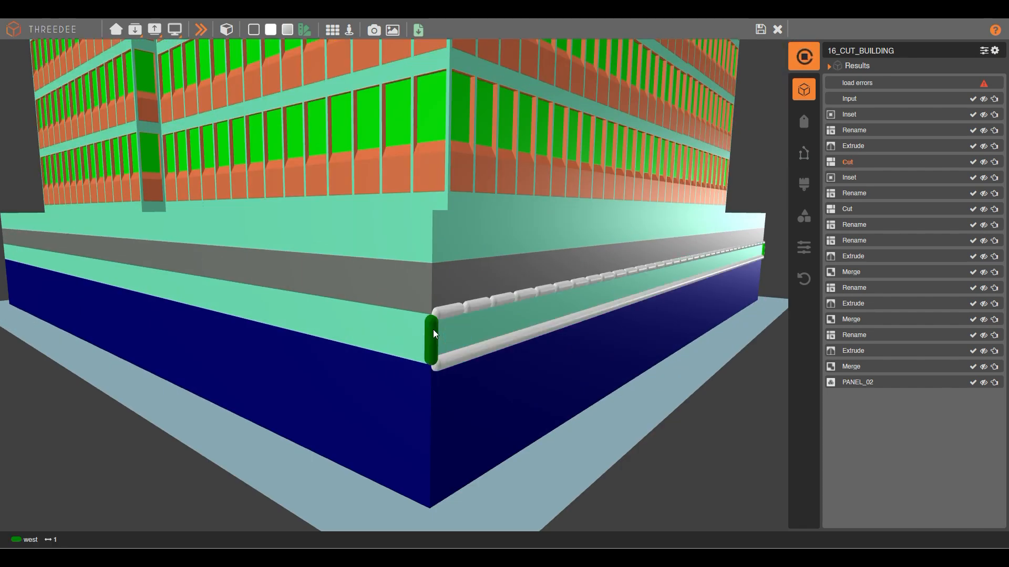
{"action": "left_click_drag", "start_coordinate": [484, 321], "coordinate": [523, 290]}
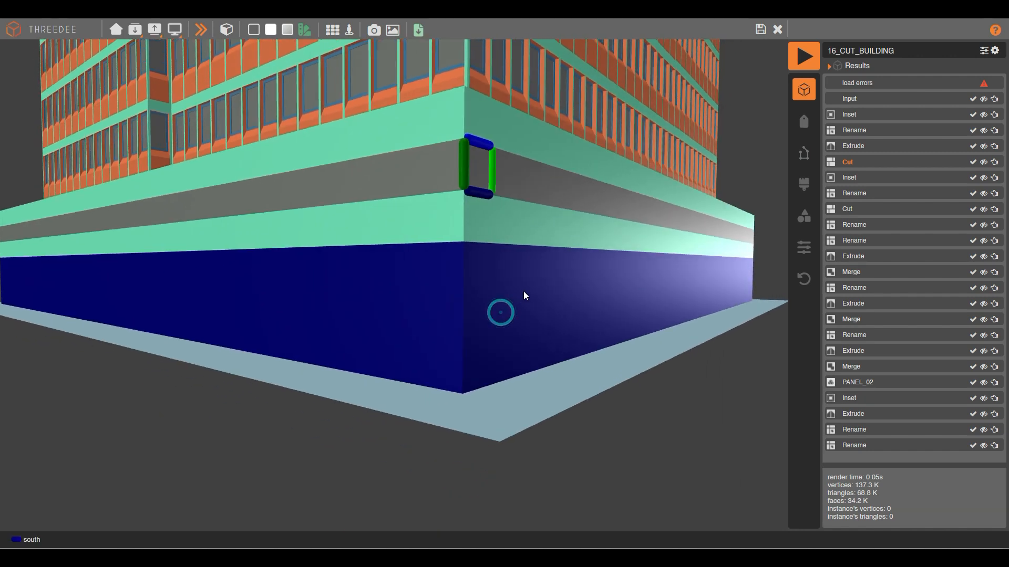
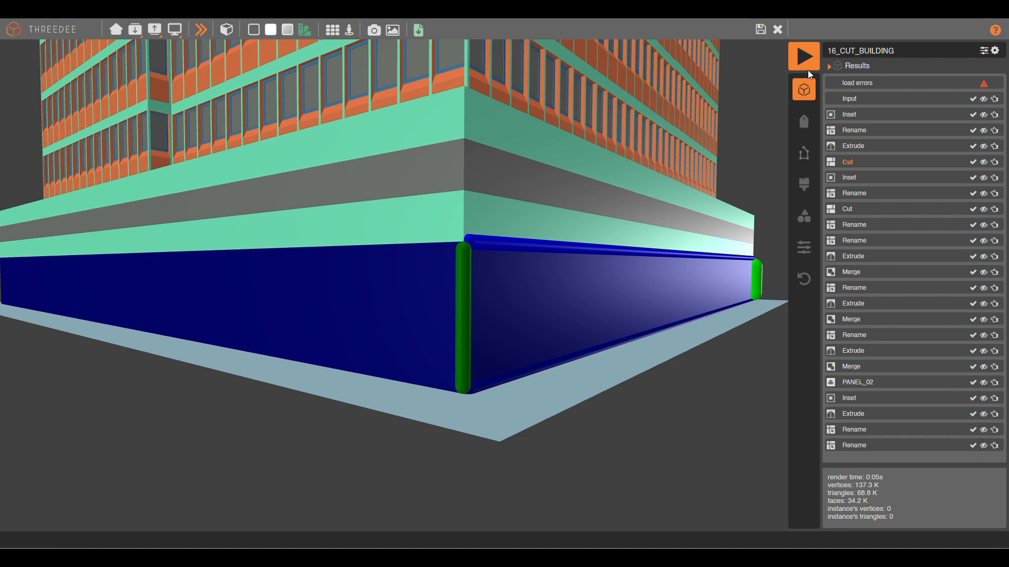
{"action": "left_click", "coordinate": [759, 31]}
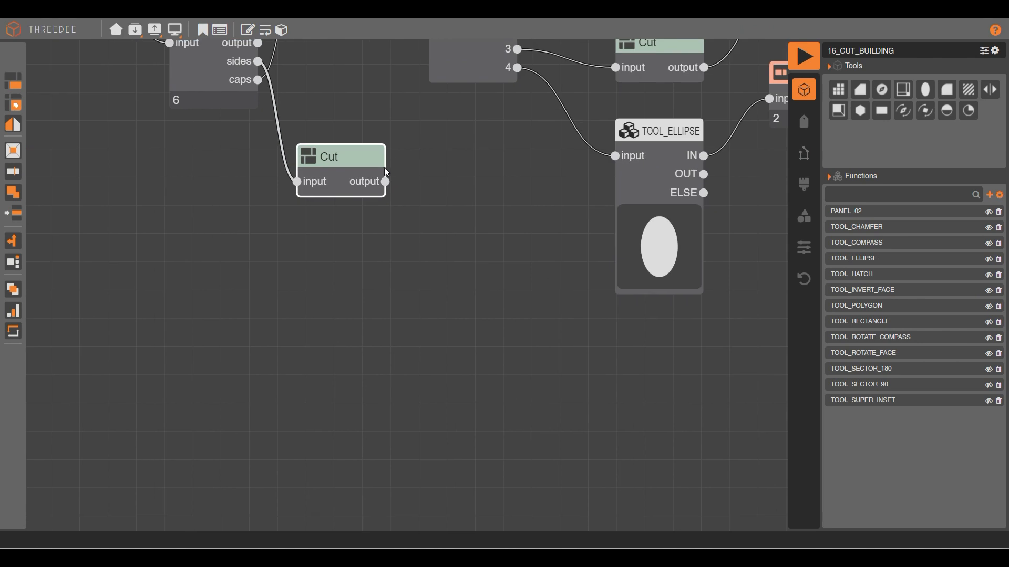
Step: Add a Select node to the base Cut's output that picks faces by the label GLASS
{"action": "left_click_drag", "start_coordinate": [386, 184], "coordinate": [412, 367]}
{"action": "left_click", "coordinate": [457, 389]}
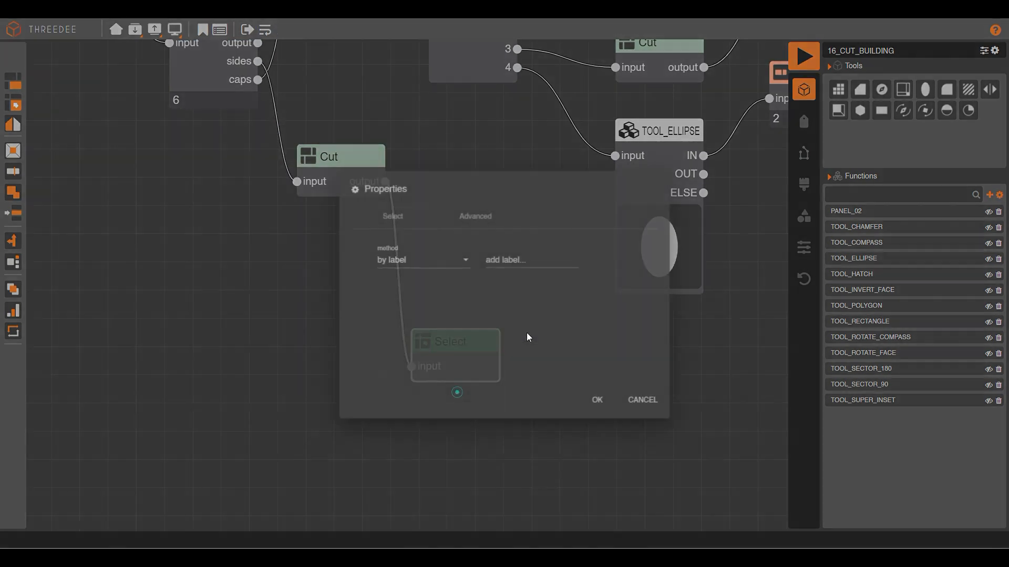
{"action": "left_click", "coordinate": [506, 254]}
{"action": "type", "text": "G"}
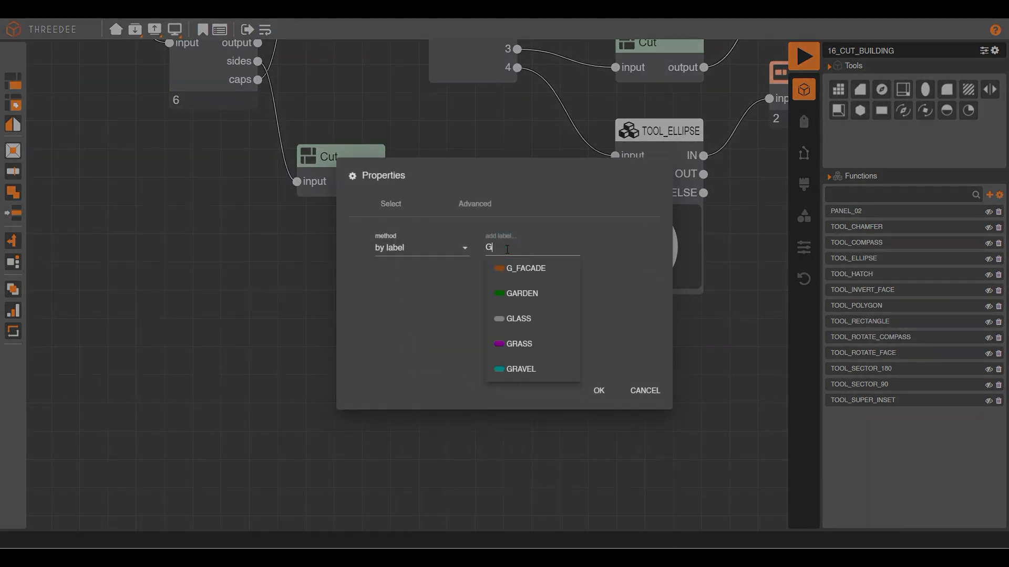
{"action": "left_click", "coordinate": [542, 318]}
{"action": "left_click", "coordinate": [598, 390]}
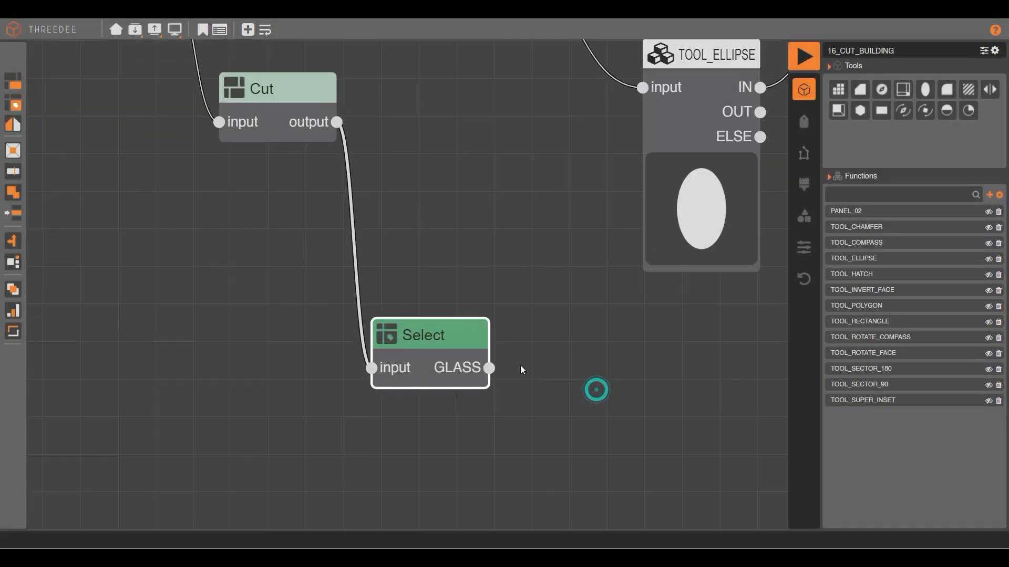
Step: Add an Inset node to the selected GLASS faces with a distance of 0.05
{"action": "left_click_drag", "start_coordinate": [486, 368], "coordinate": [549, 393]}
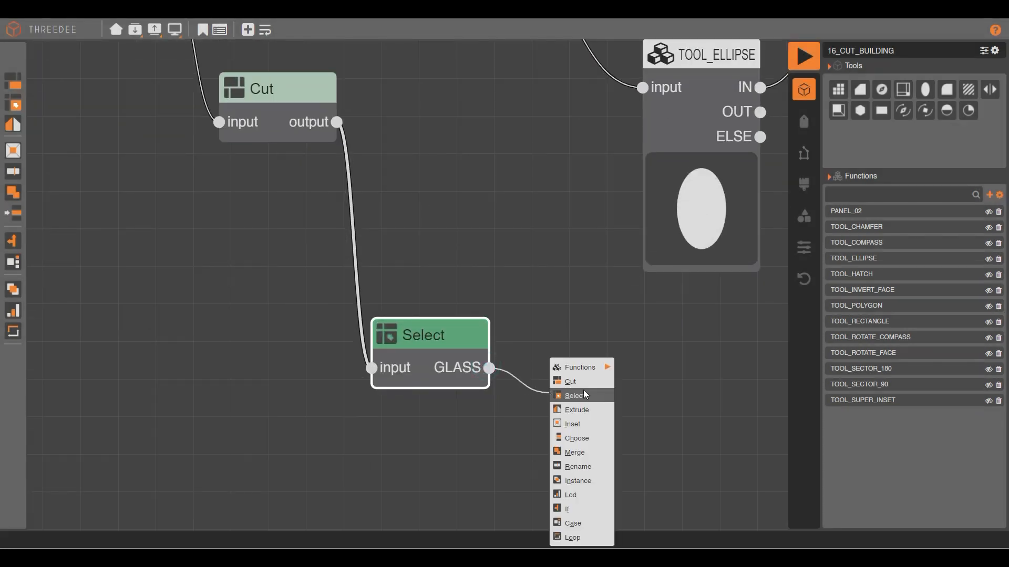
{"action": "left_click", "coordinate": [588, 423]}
{"action": "left_click", "coordinate": [384, 250]}
{"action": "left_click_drag", "start_coordinate": [384, 250], "coordinate": [368, 246]}
{"action": "type", "text": ".05"}
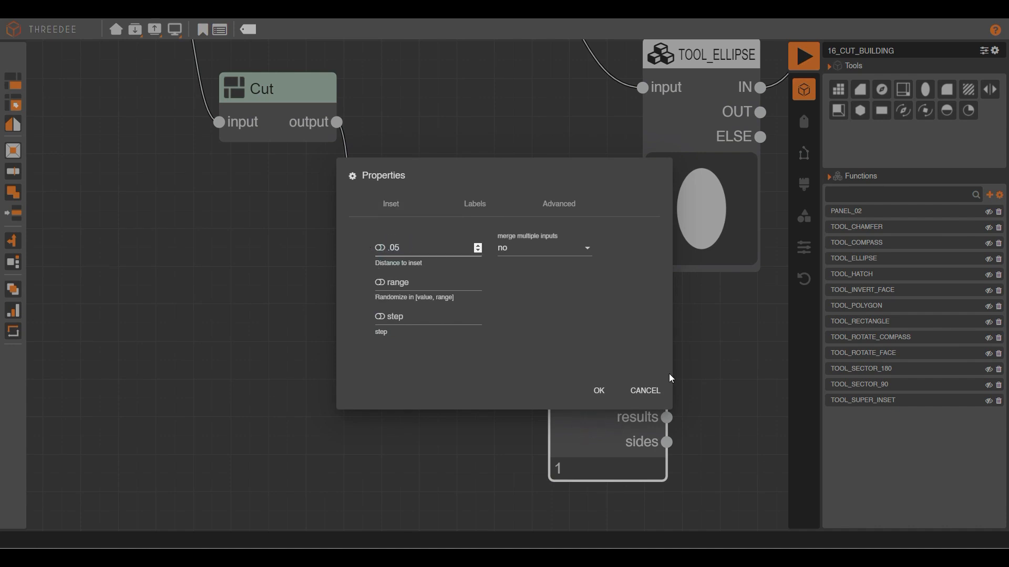
{"action": "left_click", "coordinate": [599, 390]}
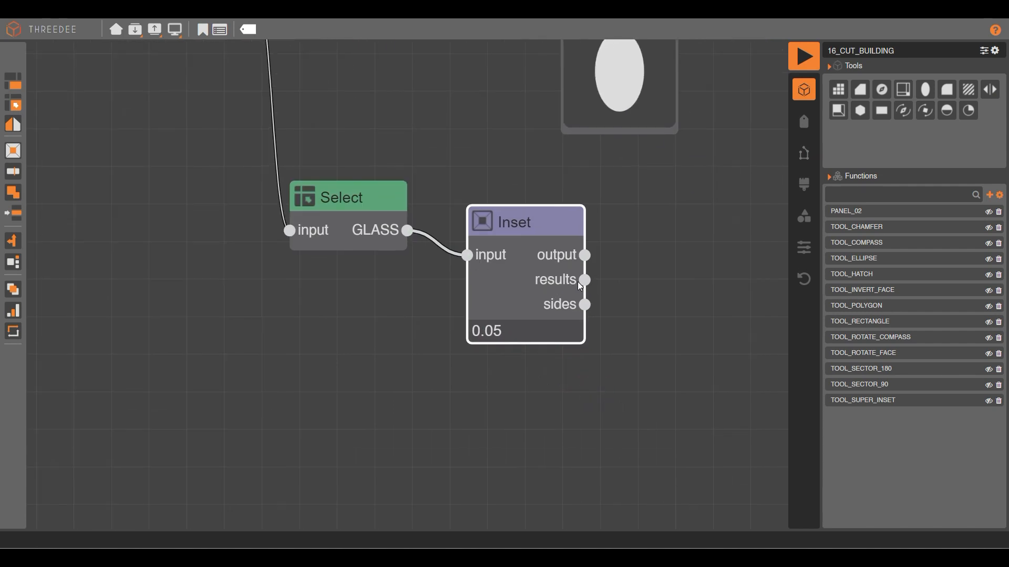
Step: Extrude the inset results with the amount method set to -0.05
{"action": "left_click_drag", "start_coordinate": [587, 281], "coordinate": [654, 351]}
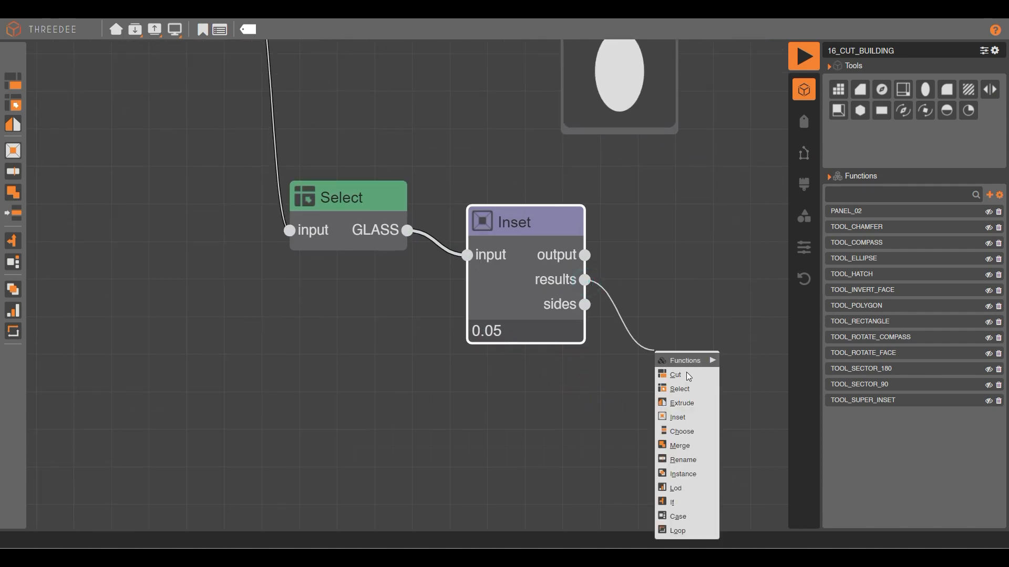
{"action": "left_click", "coordinate": [686, 404]}
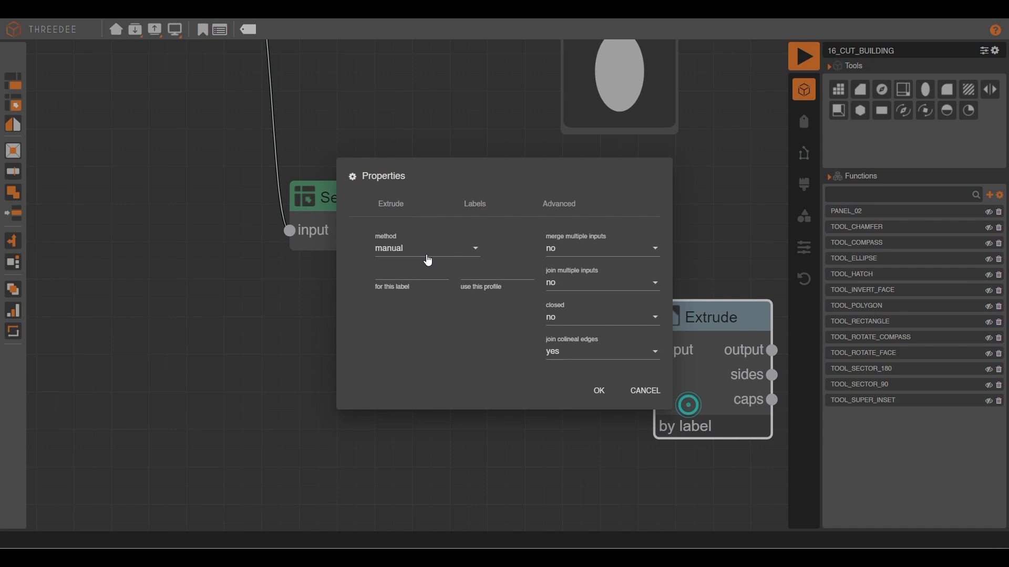
{"action": "left_click", "coordinate": [421, 249]}
{"action": "left_click", "coordinate": [415, 267]}
{"action": "left_click", "coordinate": [411, 283]}
{"action": "type", "text": "-.05"}
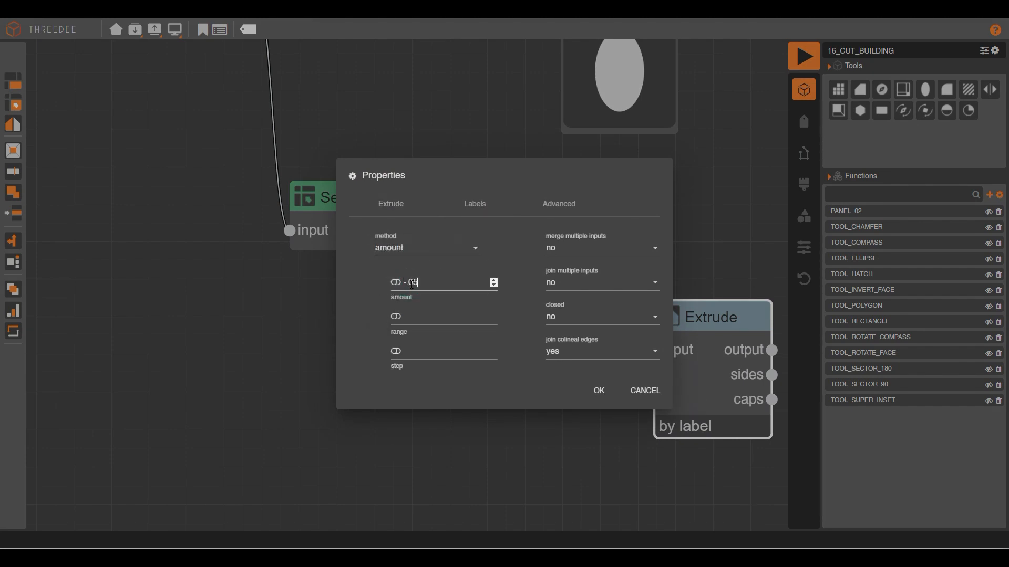
{"action": "left_click", "coordinate": [593, 391]}
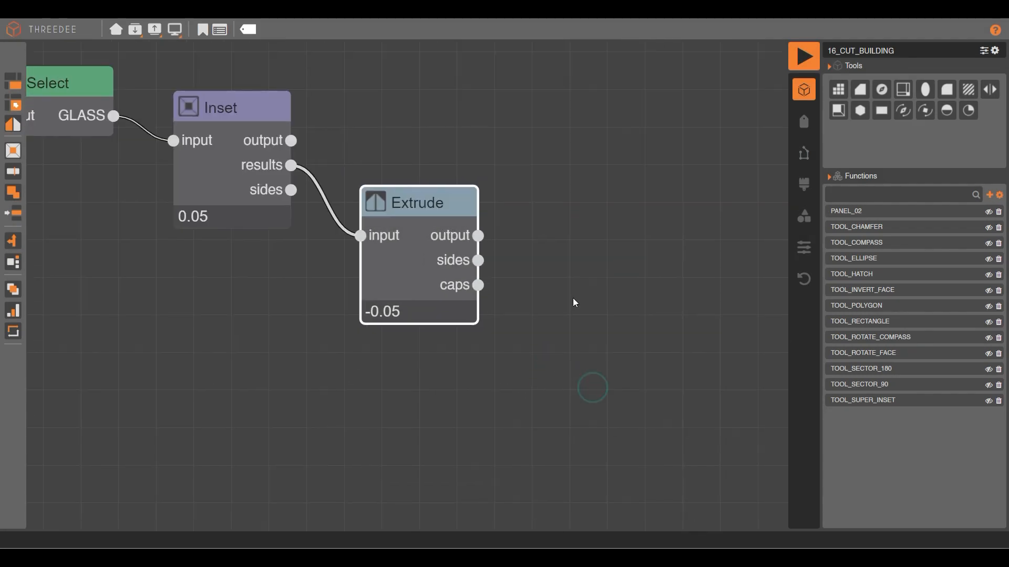
Step: Add a Rename node to the extrusion's caps that labels all faces GLASS
{"action": "left_click_drag", "start_coordinate": [483, 290], "coordinate": [529, 322]}
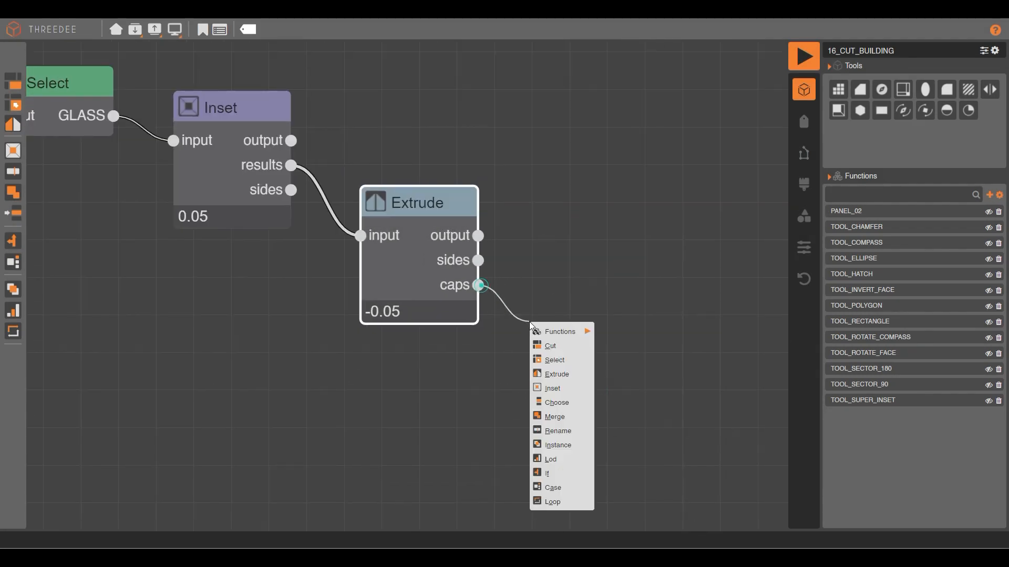
{"action": "left_click", "coordinate": [557, 431]}
{"action": "left_click", "coordinate": [400, 285]}
{"action": "type", "text": "GLASS"}
{"action": "left_click", "coordinate": [588, 402]}
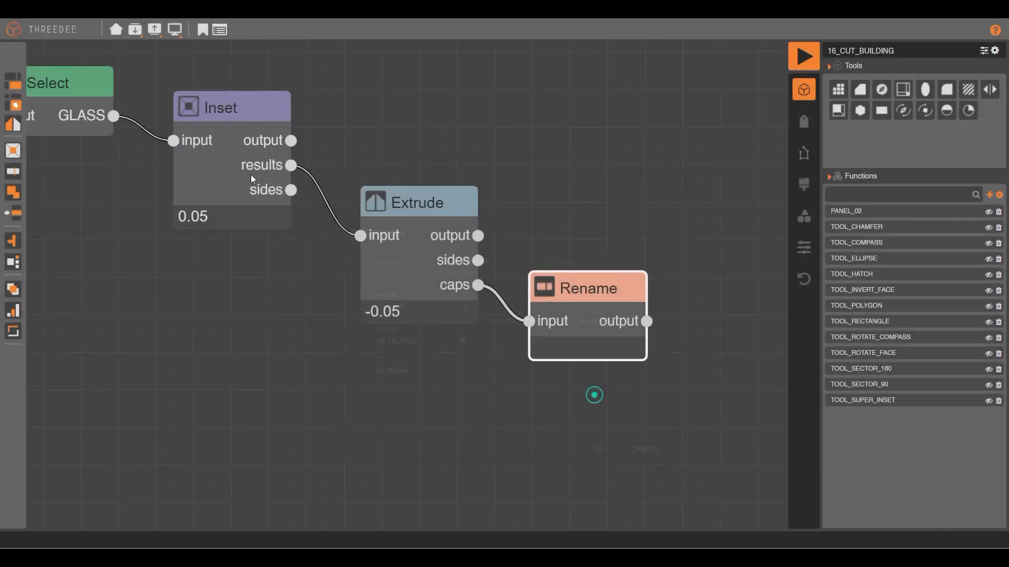
Step: Rename the inset sides CARPENTER and feed the extrusion's sides into the same Rename node
{"action": "left_click_drag", "start_coordinate": [291, 190], "coordinate": [617, 120]}
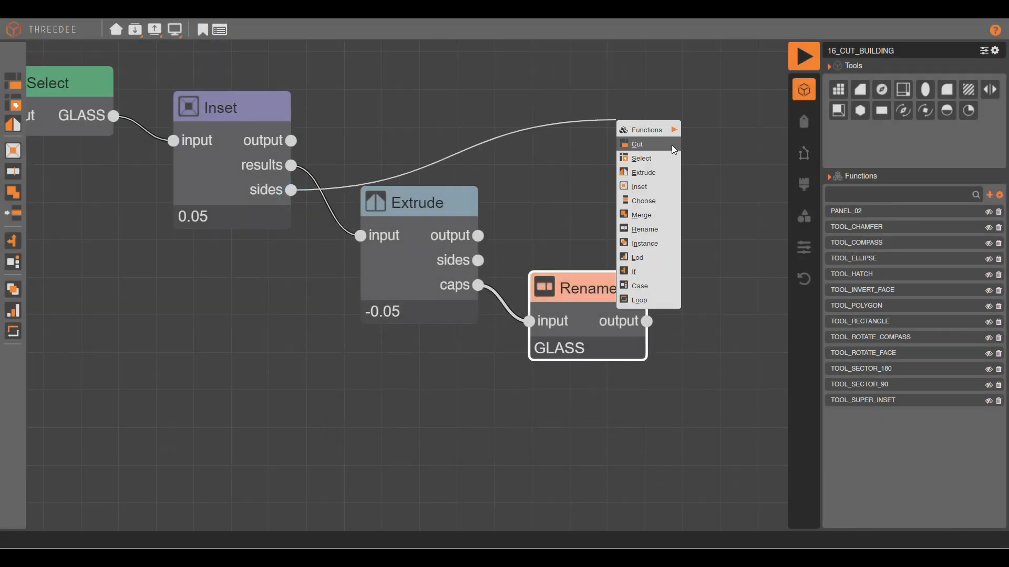
{"action": "left_click", "coordinate": [667, 229]}
{"action": "left_click", "coordinate": [413, 283]}
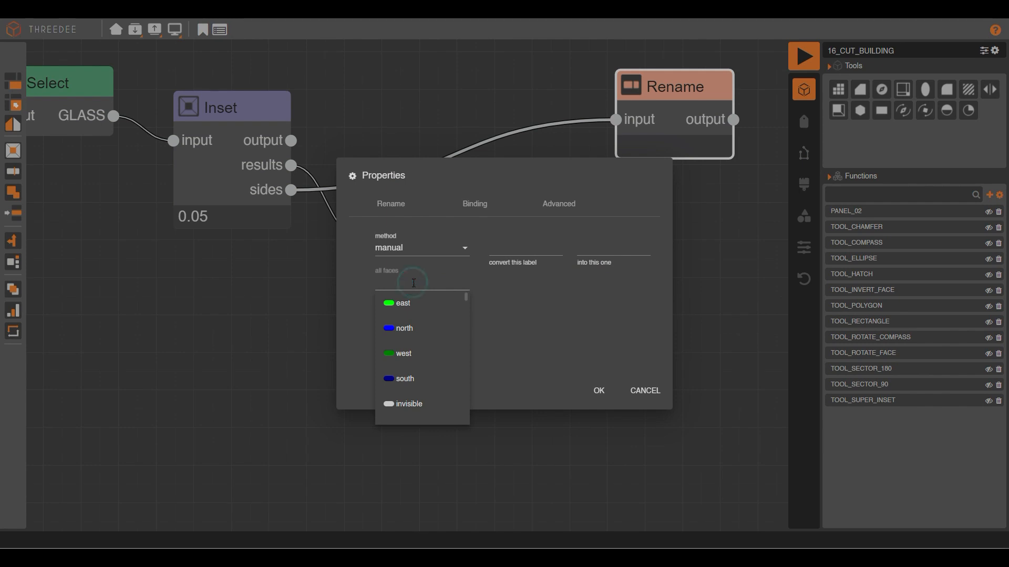
{"action": "type", "text": "C"}
{"action": "left_click", "coordinate": [419, 328]}
{"action": "left_click", "coordinate": [596, 392]}
{"action": "left_click_drag", "start_coordinate": [477, 261], "coordinate": [616, 120]}
Step: Generate the building and examine the framed glass panels around its base
{"action": "left_click", "coordinate": [802, 56]}
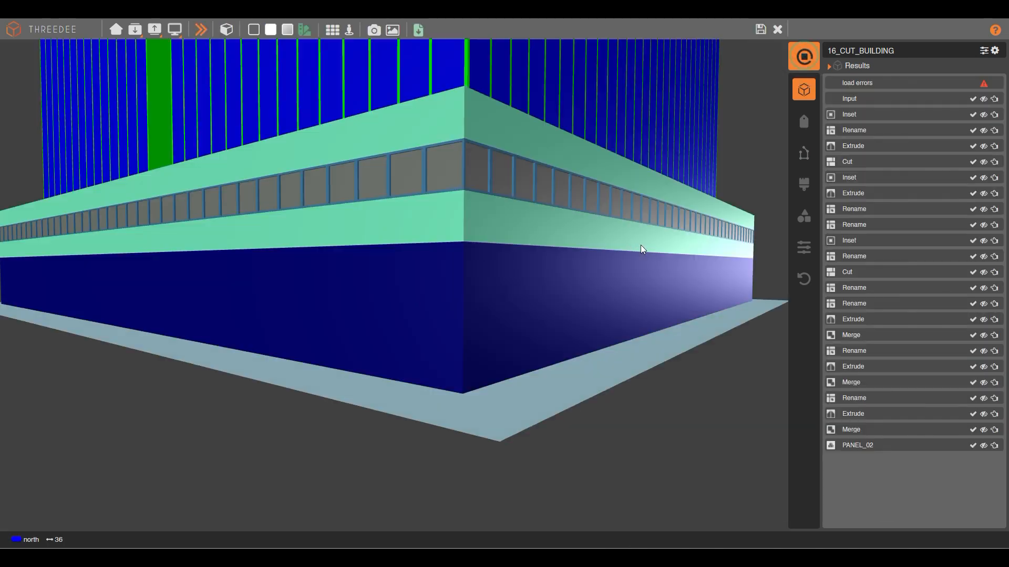
{"action": "scroll", "coordinate": [486, 187], "scroll_direction": "up", "scroll_amount": 5}
{"action": "right_click_drag", "start_coordinate": [477, 200], "coordinate": [365, 302]}
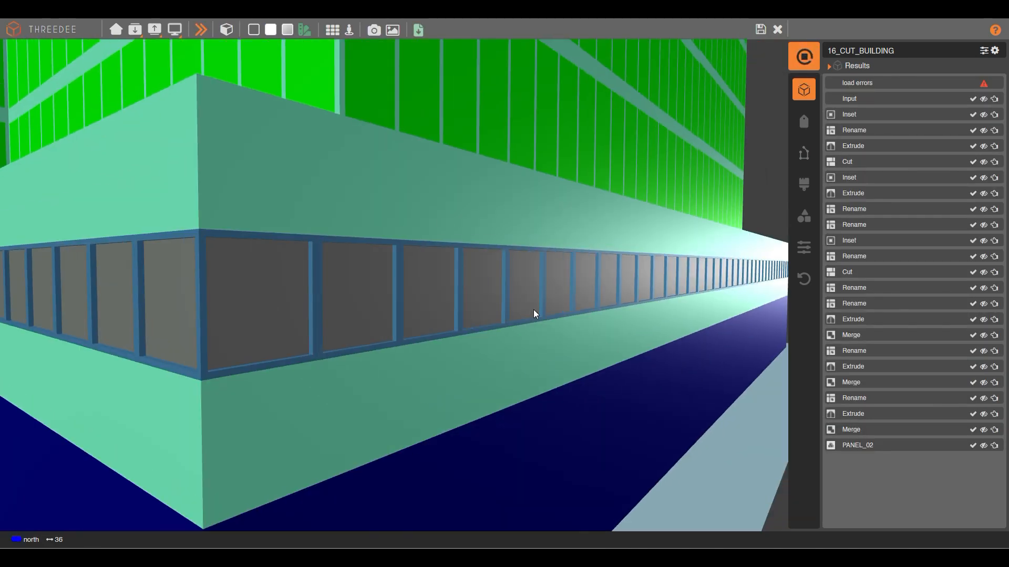
{"action": "scroll", "coordinate": [542, 254], "scroll_direction": "down", "scroll_amount": 5}
{"action": "right_click_drag", "start_coordinate": [459, 335], "coordinate": [484, 292]}
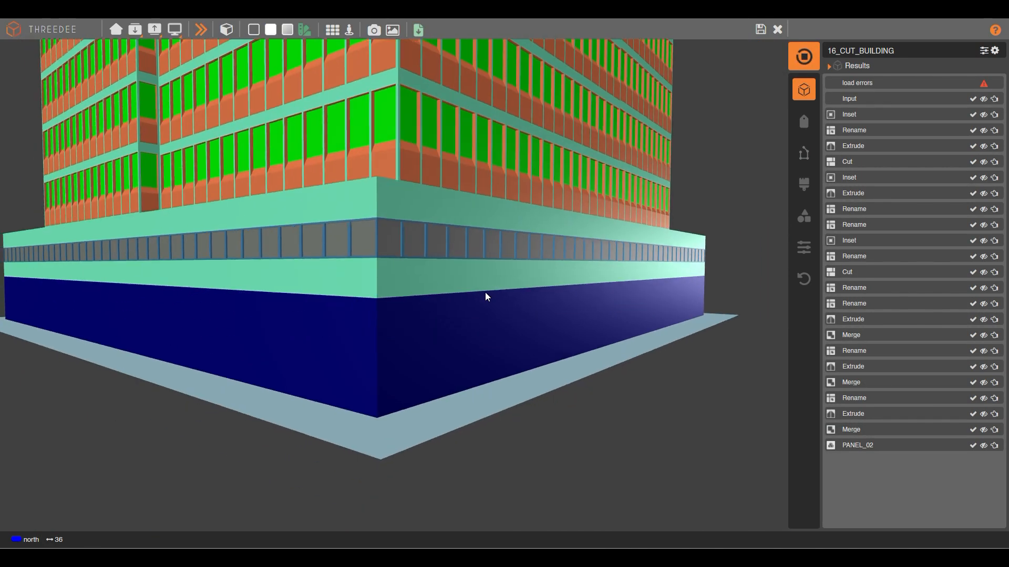
{"action": "left_click", "coordinate": [760, 30]}
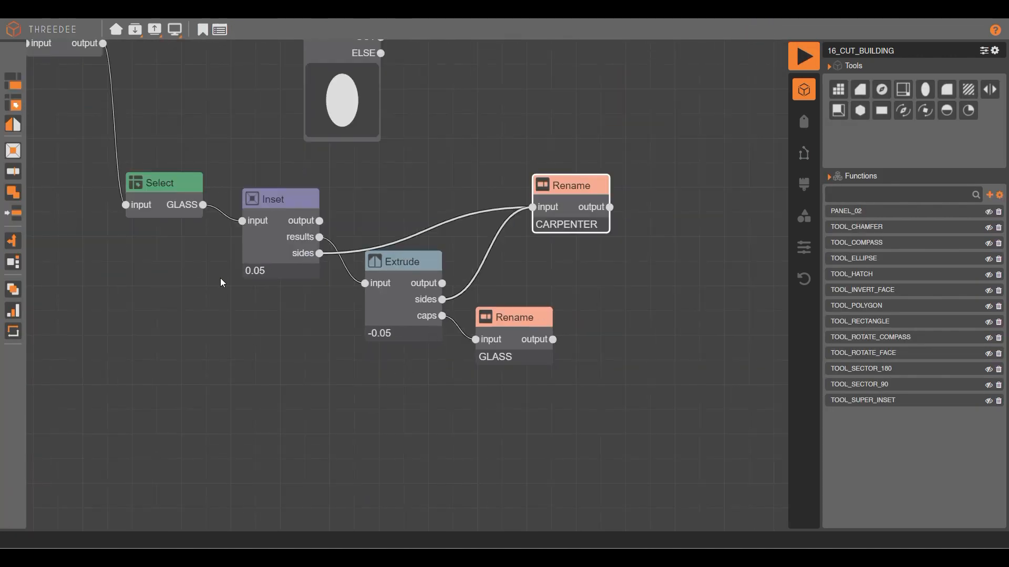
Step: Add the label south to the Select node that picks the GLASS faces
{"action": "scroll", "coordinate": [336, 279], "scroll_direction": "down", "scroll_amount": 2}
{"action": "scroll", "coordinate": [171, 140], "scroll_direction": "up", "scroll_amount": 1}
{"action": "right_click_drag", "start_coordinate": [153, 228], "coordinate": [272, 213]}
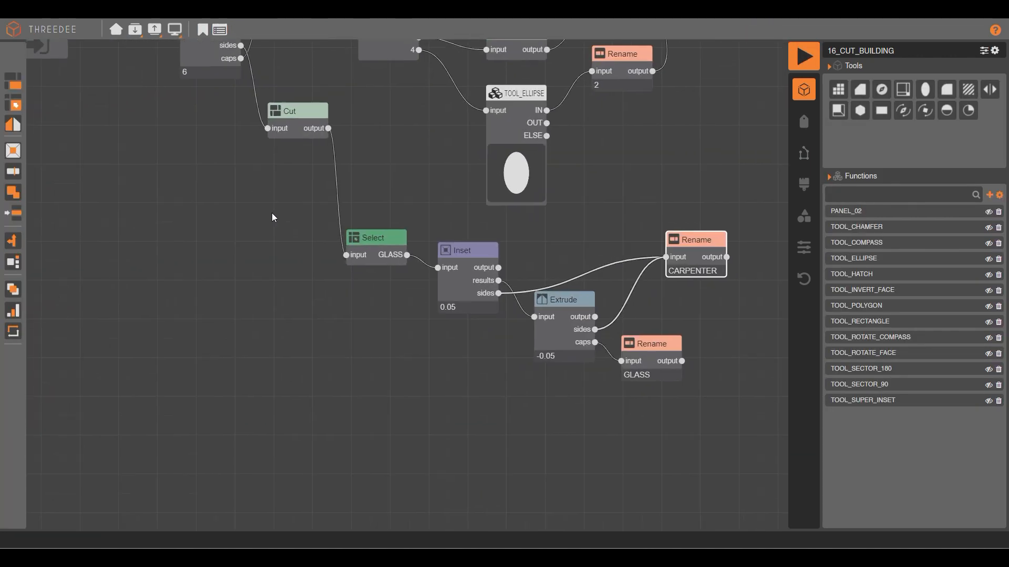
{"action": "double_click", "coordinate": [378, 258]}
{"action": "type", "text": "S"}
{"action": "left_click", "coordinate": [498, 311]}
Step: Connect a Cut node to the Select node's south output and start it with a 10 by 10 compass drawing
{"action": "left_click_drag", "start_coordinate": [389, 275], "coordinate": [362, 388]}
{"action": "left_click", "coordinate": [402, 382]}
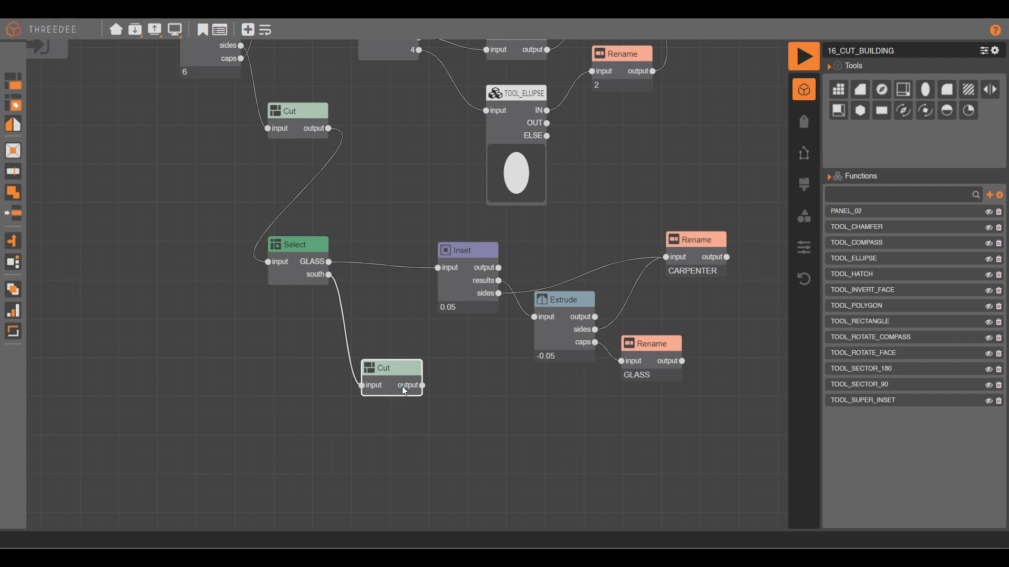
{"action": "double_click", "coordinate": [399, 386]}
{"action": "left_click", "coordinate": [220, 30]}
{"action": "left_click", "coordinate": [496, 333]}
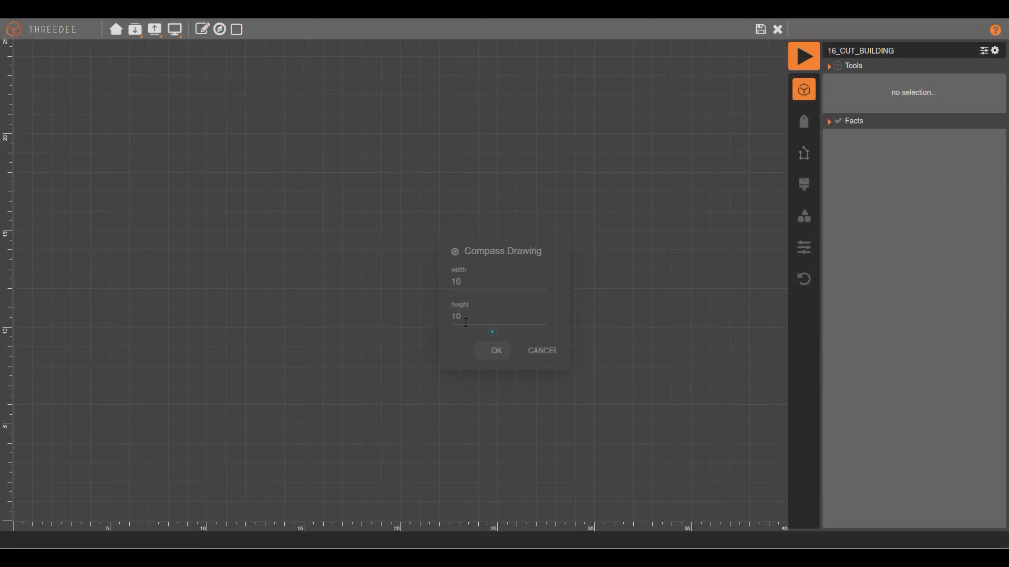
Step: Draw a mid-height cut from west to east and repeat it by length with distance 2.5, maximum cuts 1 and adjust mode secondary
{"action": "left_click", "coordinate": [124, 278]}
{"action": "left_click", "coordinate": [639, 279]}
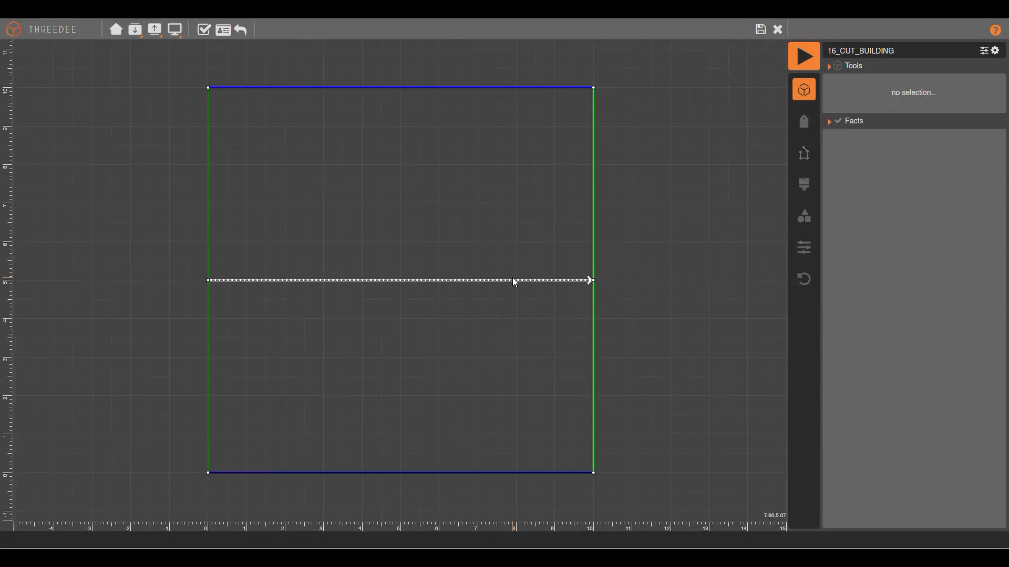
{"action": "left_click", "coordinate": [512, 278]}
{"action": "left_click", "coordinate": [270, 34]}
{"action": "left_click", "coordinate": [388, 195]}
{"action": "left_click", "coordinate": [400, 217]}
{"action": "left_click", "coordinate": [403, 229]}
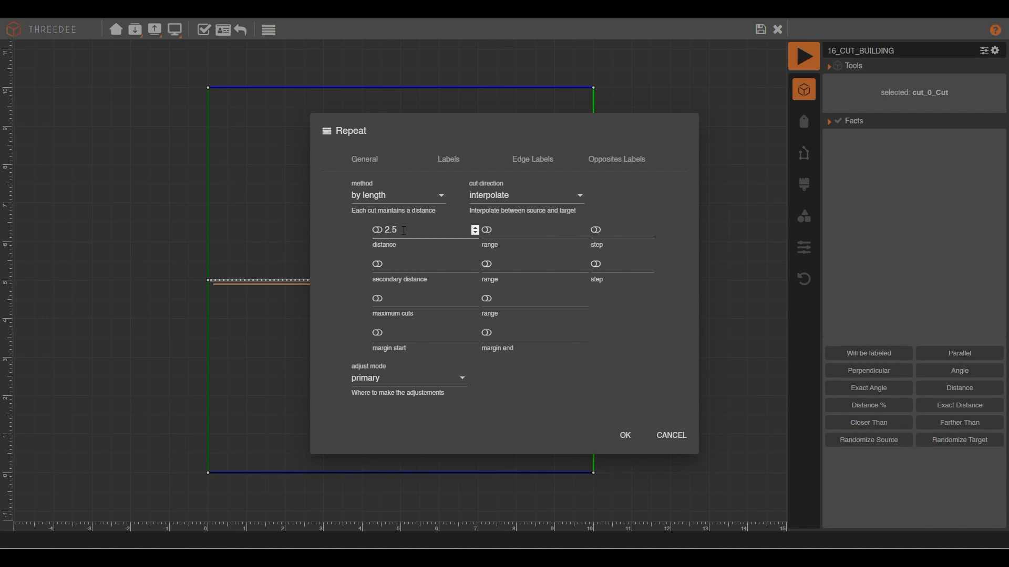
{"action": "left_click", "coordinate": [398, 303]}
{"action": "left_click", "coordinate": [418, 384]}
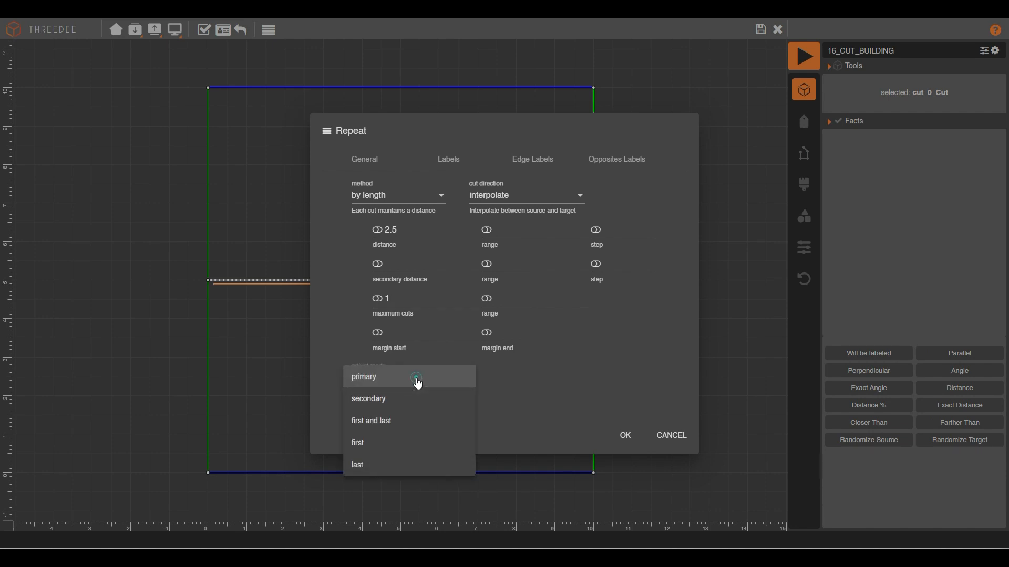
{"action": "left_click", "coordinate": [412, 399]}
Step: Label the repeat's primary faces east and its secondary faces GLASS, and open its edge label settings
{"action": "left_click", "coordinate": [440, 173]}
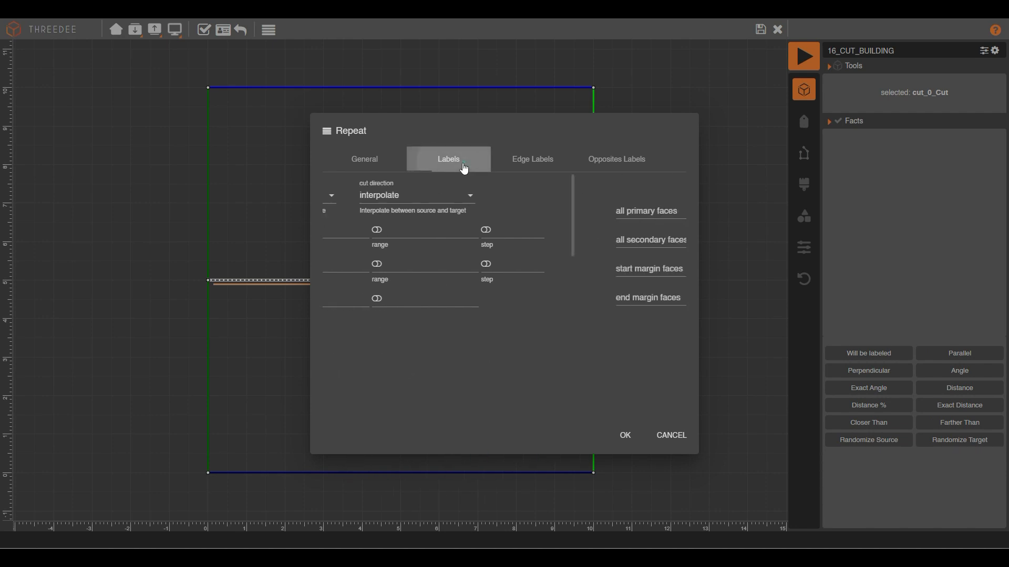
{"action": "left_click", "coordinate": [388, 207]}
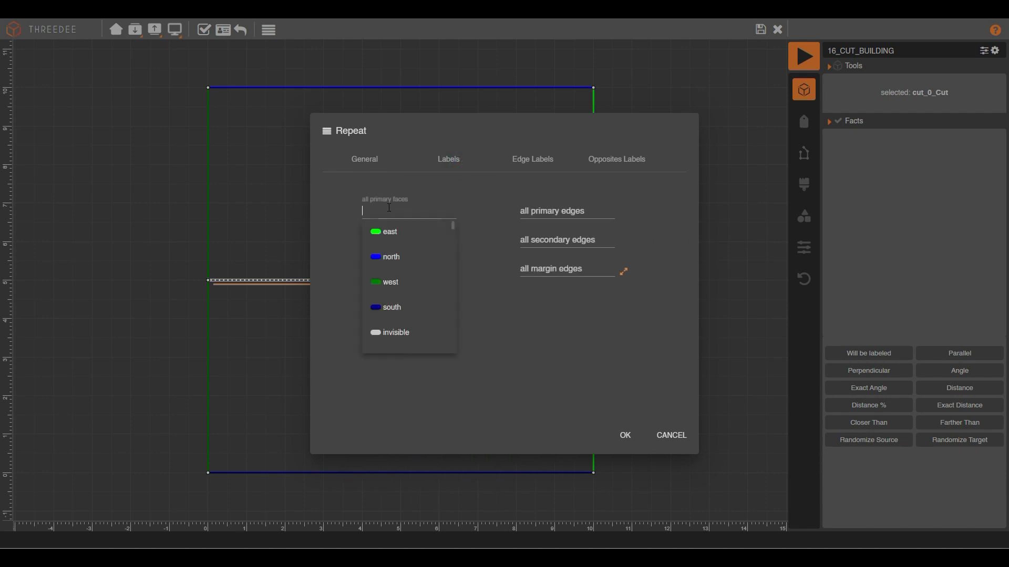
{"action": "left_click", "coordinate": [414, 238]}
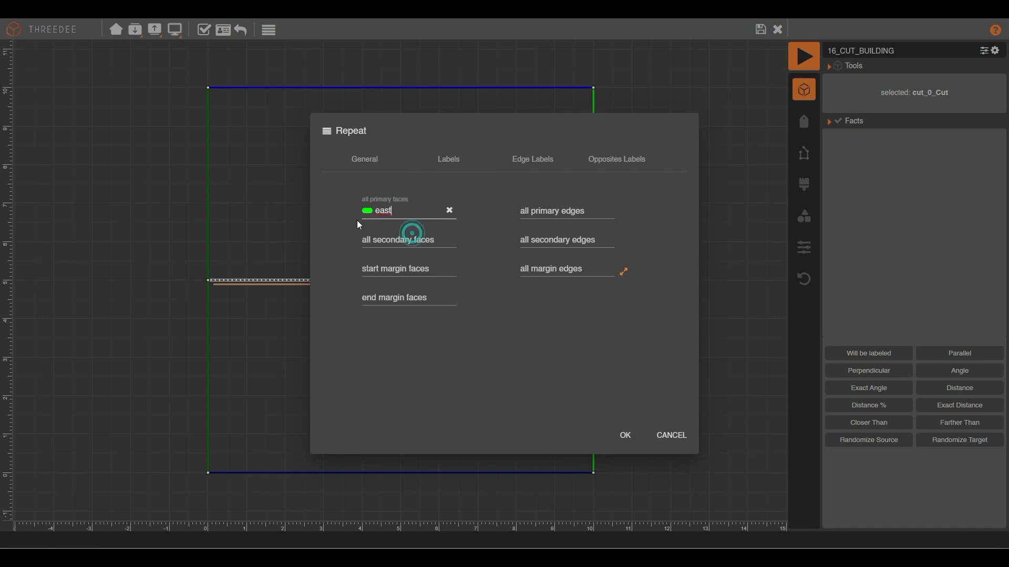
{"action": "left_click", "coordinate": [388, 240]}
{"action": "type", "text": "G"}
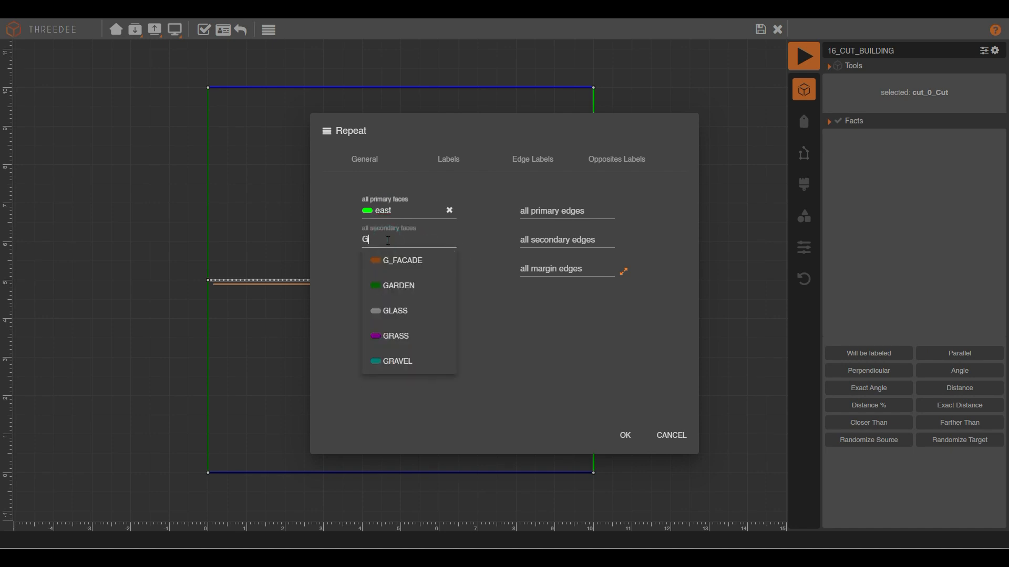
{"action": "left_click", "coordinate": [414, 311]}
{"action": "left_click", "coordinate": [537, 160]}
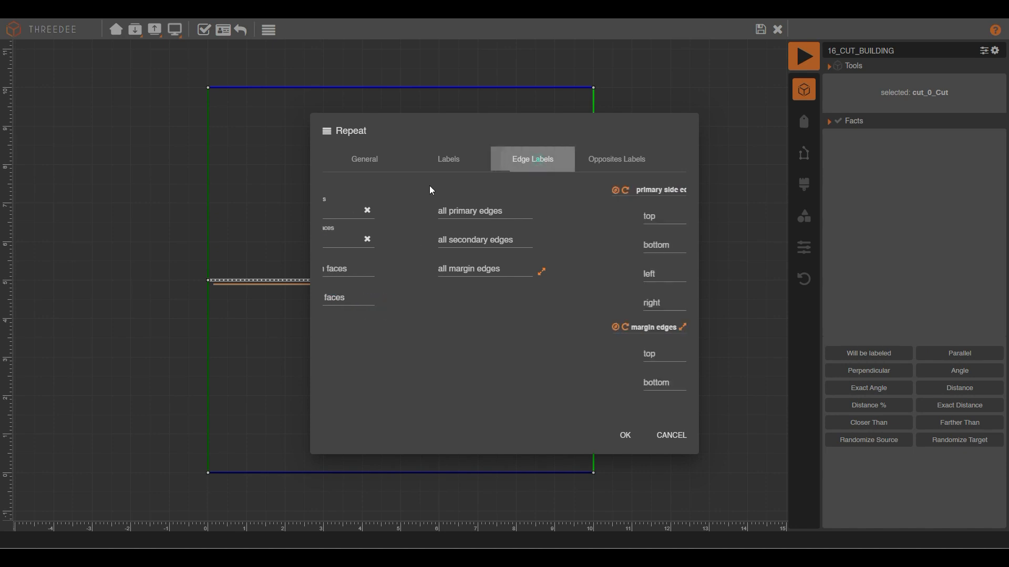
Step: Apply compass labels to the primary and secondary side edges with east top, west bottom, north left and south right, and save the cut
{"action": "left_click", "coordinate": [345, 192]}
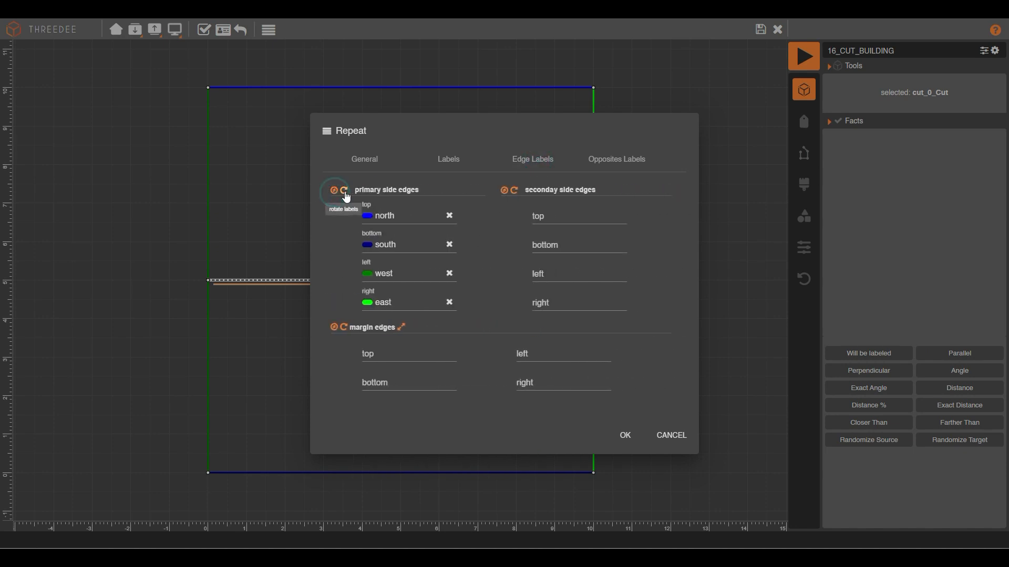
{"action": "left_click", "coordinate": [345, 192]}
{"action": "left_click", "coordinate": [503, 192]}
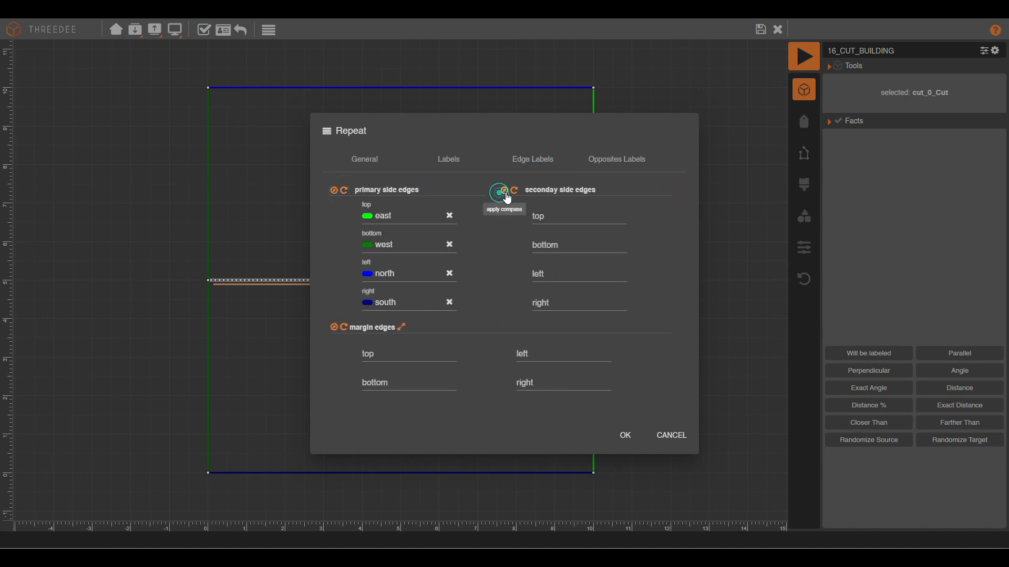
{"action": "double_click", "coordinate": [512, 199]}
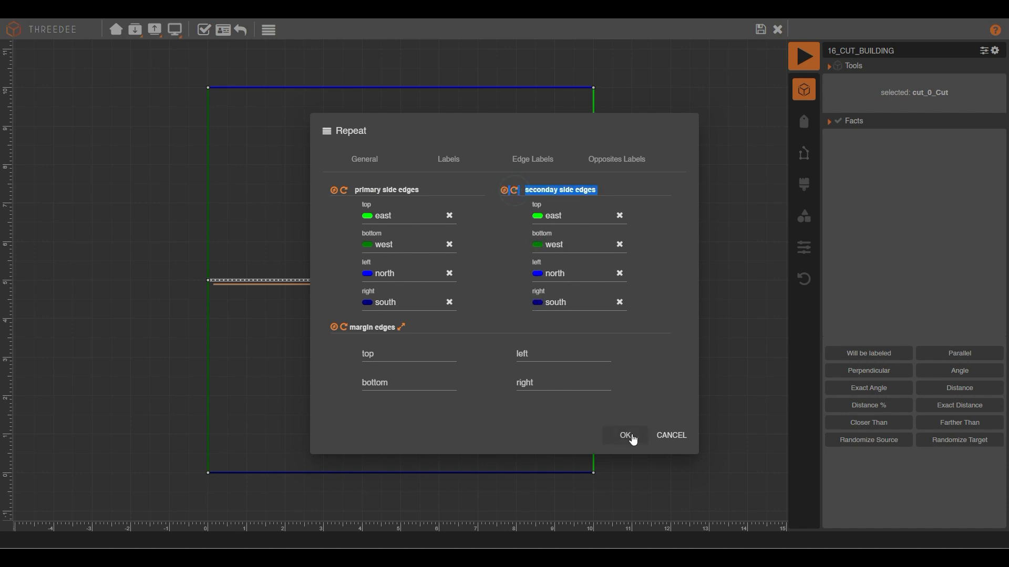
{"action": "left_click", "coordinate": [625, 435]}
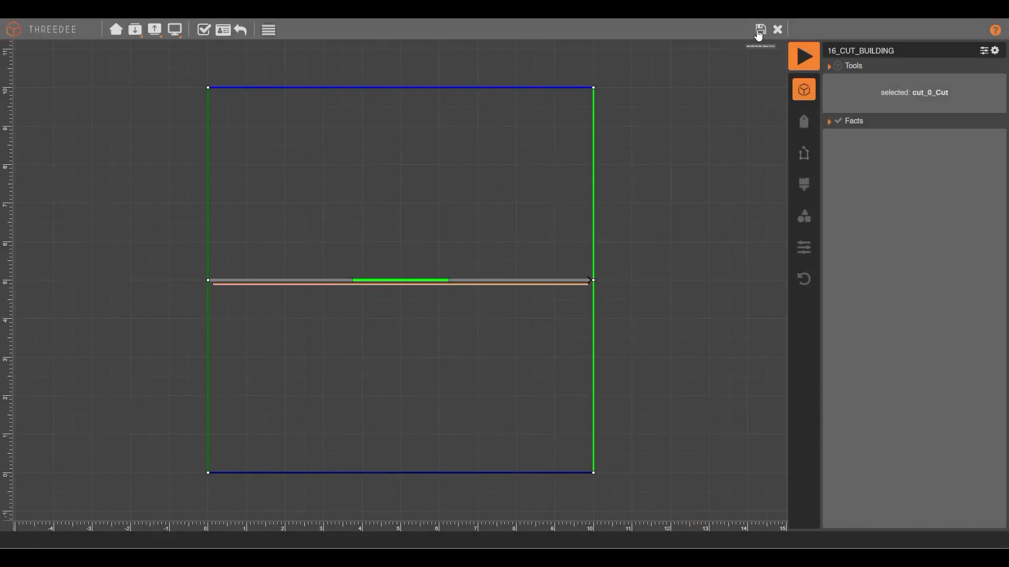
{"action": "left_click", "coordinate": [760, 31]}
Step: Connect a Select node to the south Cut node's output and have it pick the east and GLASS faces
{"action": "left_click_drag", "start_coordinate": [423, 385], "coordinate": [469, 436]}
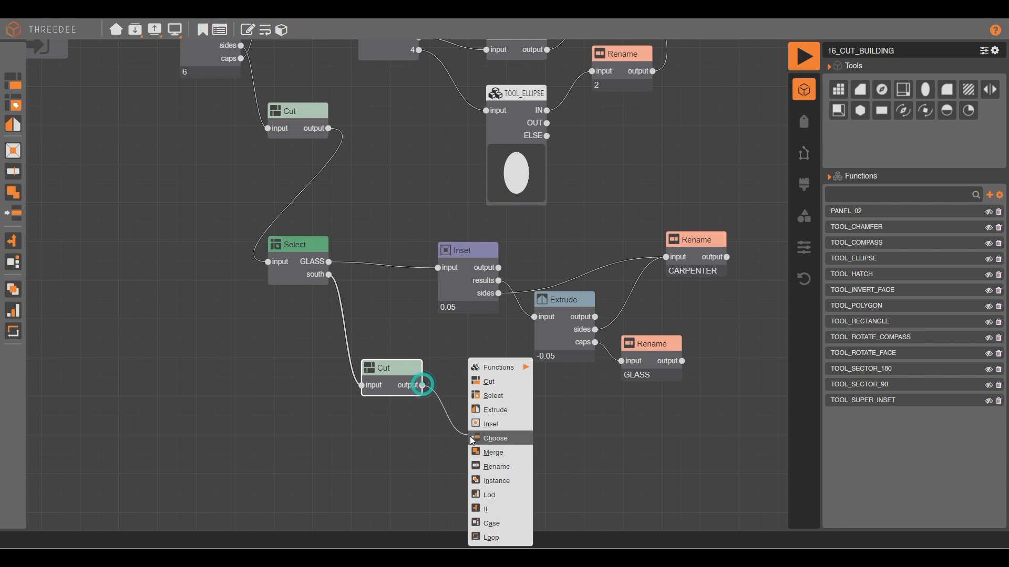
{"action": "left_click", "coordinate": [508, 397]}
{"action": "left_click", "coordinate": [521, 246]}
{"action": "left_click", "coordinate": [526, 266]}
{"action": "left_click", "coordinate": [531, 244]}
{"action": "scroll", "coordinate": [534, 294], "scroll_direction": "down", "scroll_amount": 3}
{"action": "left_click", "coordinate": [530, 316]}
{"action": "left_click", "coordinate": [598, 390]}
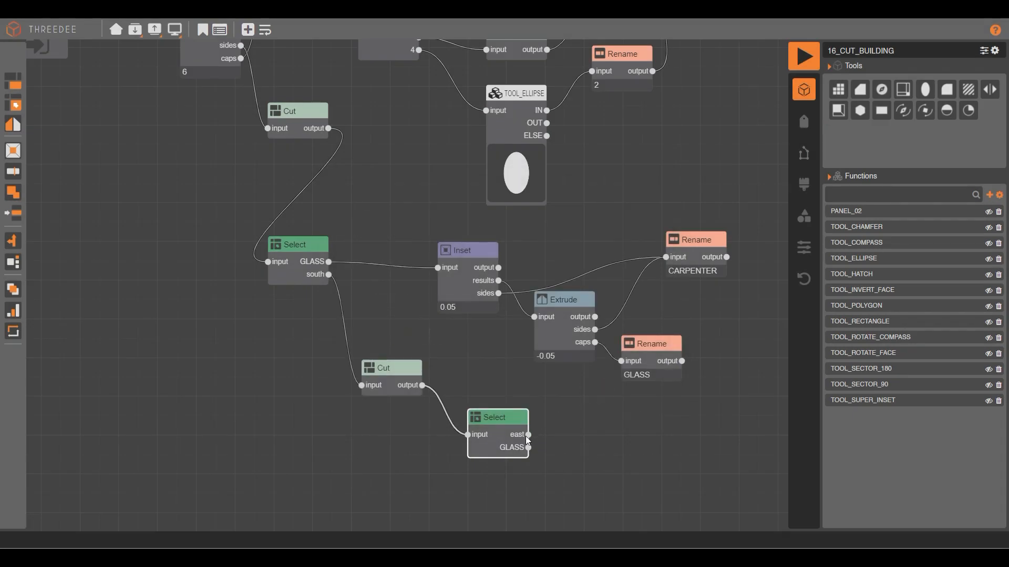
Step: Connect a Cut node to the new Select's GLASS output and draw a near mid-height west-to-east cut across a 10 by 10 compass drawing
{"action": "left_click_drag", "start_coordinate": [529, 447], "coordinate": [575, 427]}
{"action": "left_click", "coordinate": [598, 378]}
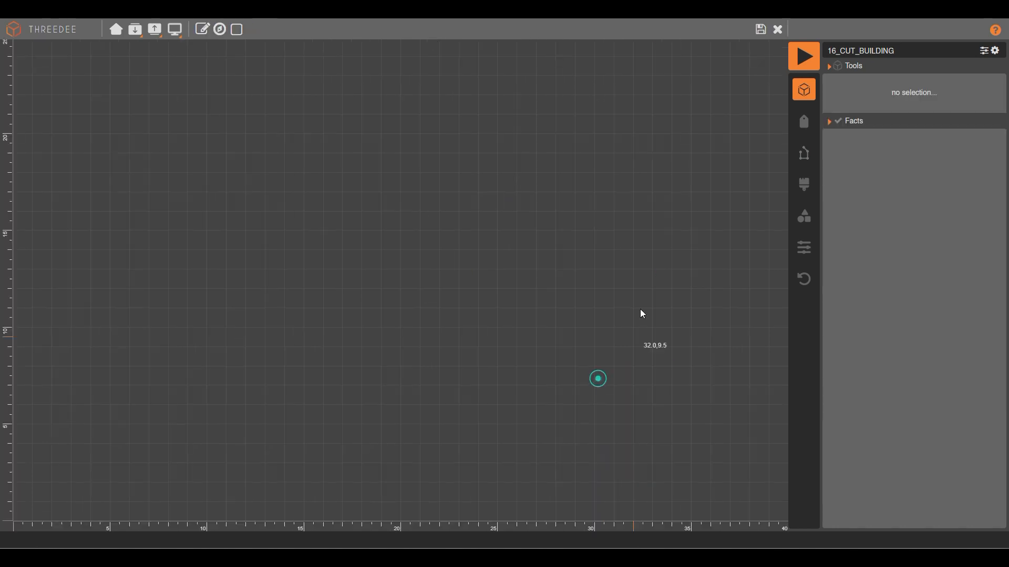
{"action": "left_click", "coordinate": [223, 30]}
{"action": "left_click", "coordinate": [504, 335]}
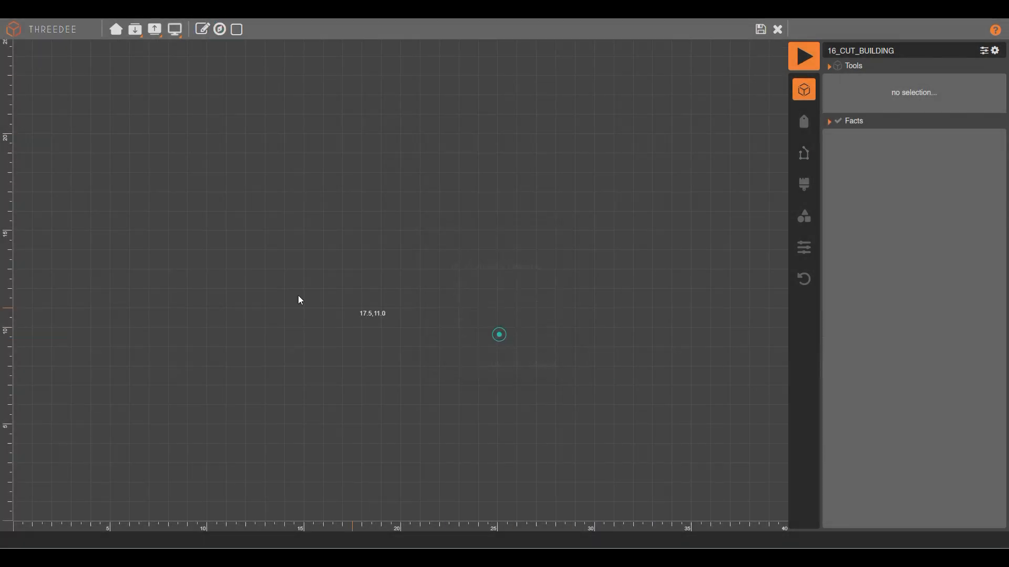
{"action": "left_click", "coordinate": [147, 296]}
{"action": "left_click", "coordinate": [666, 299]}
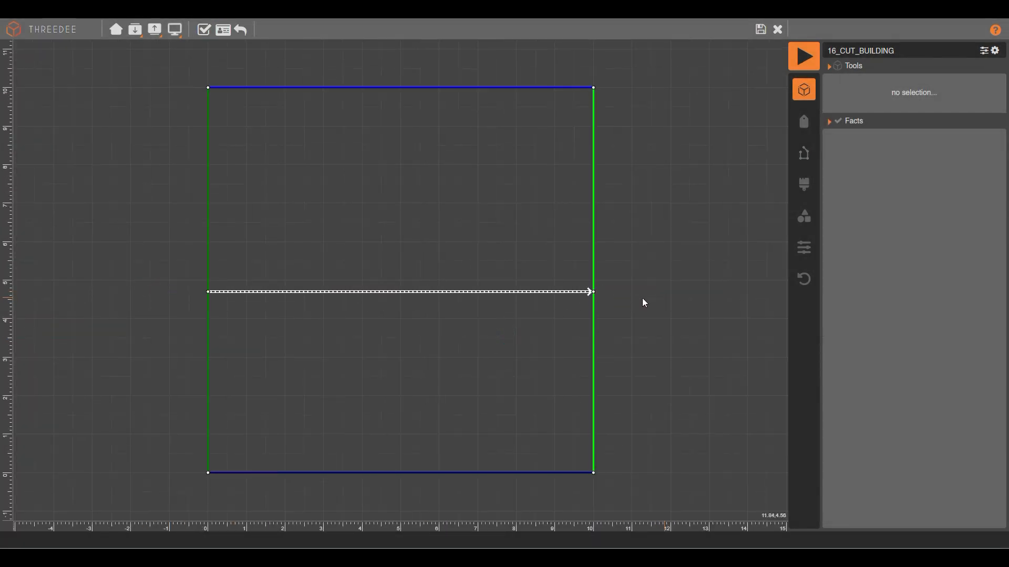
Step: Repeat the new cut line by length with a distance of 1
{"action": "left_click", "coordinate": [519, 293]}
{"action": "left_click", "coordinate": [268, 29]}
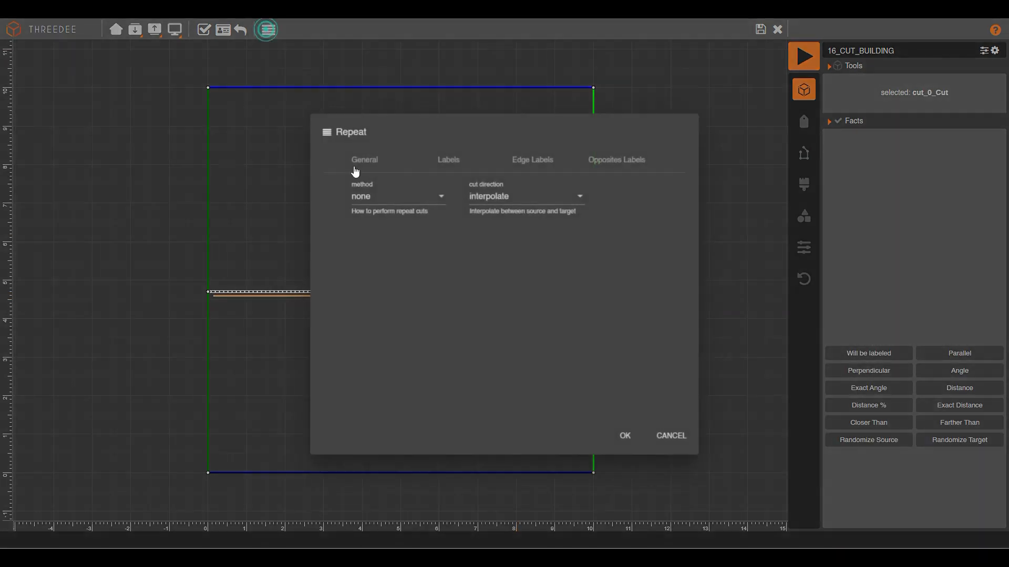
{"action": "left_click", "coordinate": [389, 200]}
{"action": "left_click", "coordinate": [399, 216]}
{"action": "left_click", "coordinate": [408, 229]}
{"action": "type", "text": "1"}
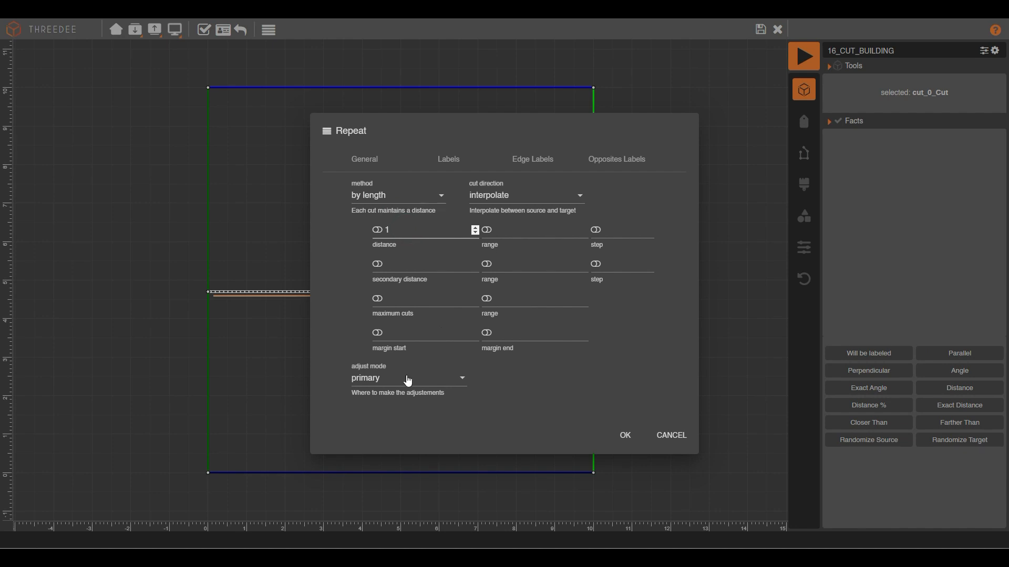
Step: Label the repeat's primary side edges east top, west bottom, north left and south right, and save the cut
{"action": "left_click", "coordinate": [452, 161]}
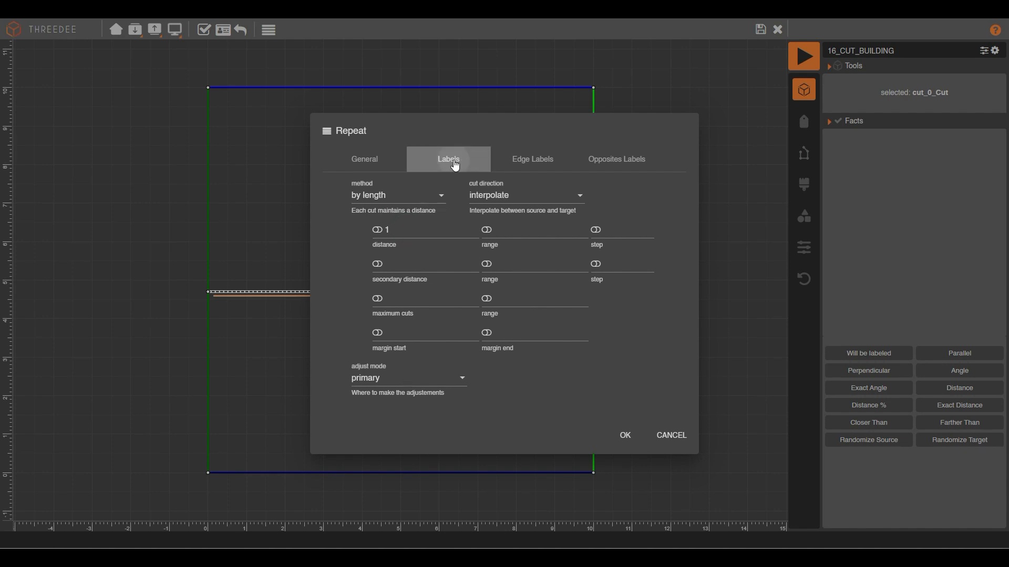
{"action": "left_click", "coordinate": [527, 166]}
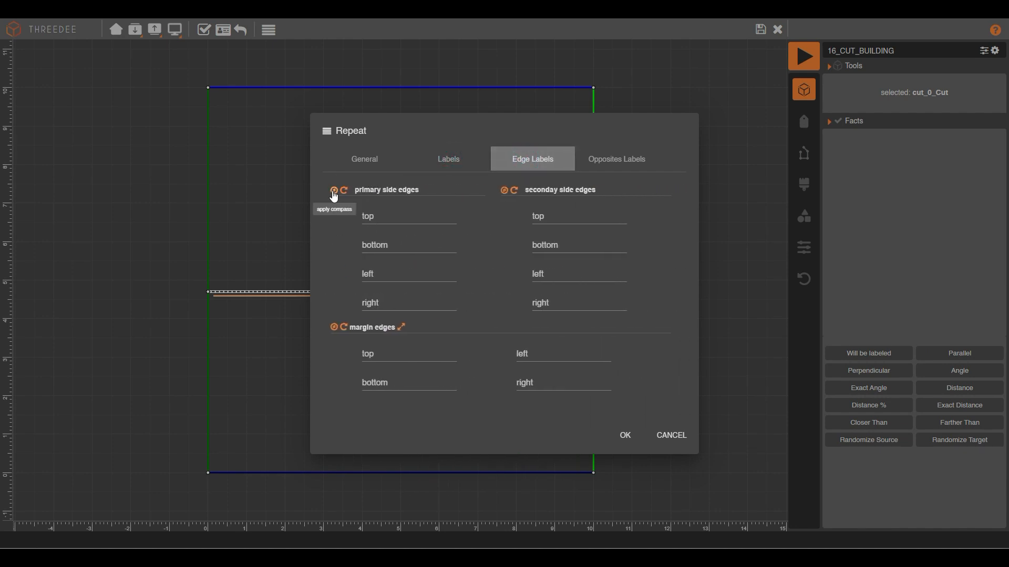
{"action": "left_click", "coordinate": [334, 192]}
{"action": "double_click", "coordinate": [346, 192]}
{"action": "left_click", "coordinate": [344, 193]}
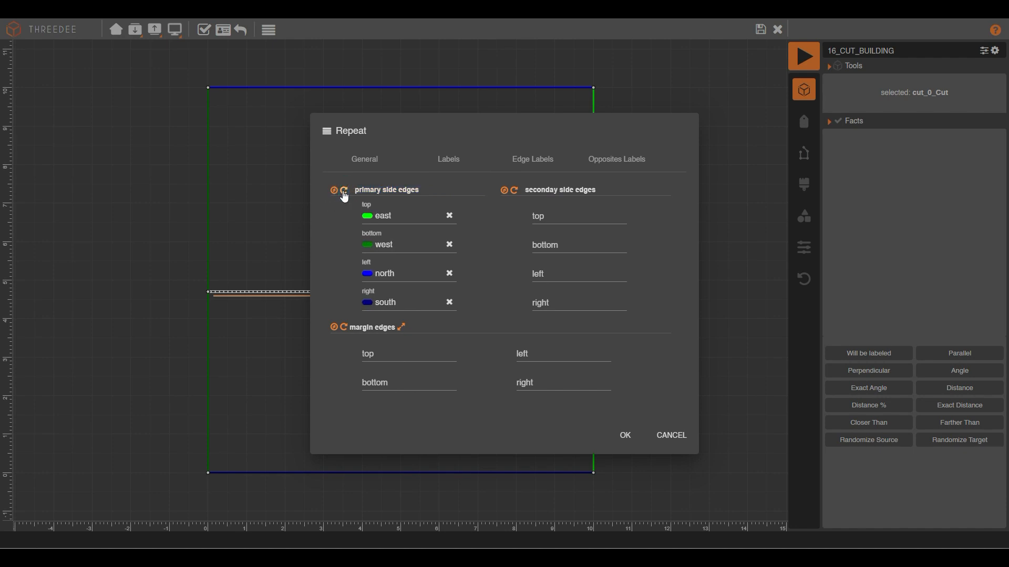
{"action": "left_click", "coordinate": [607, 436]}
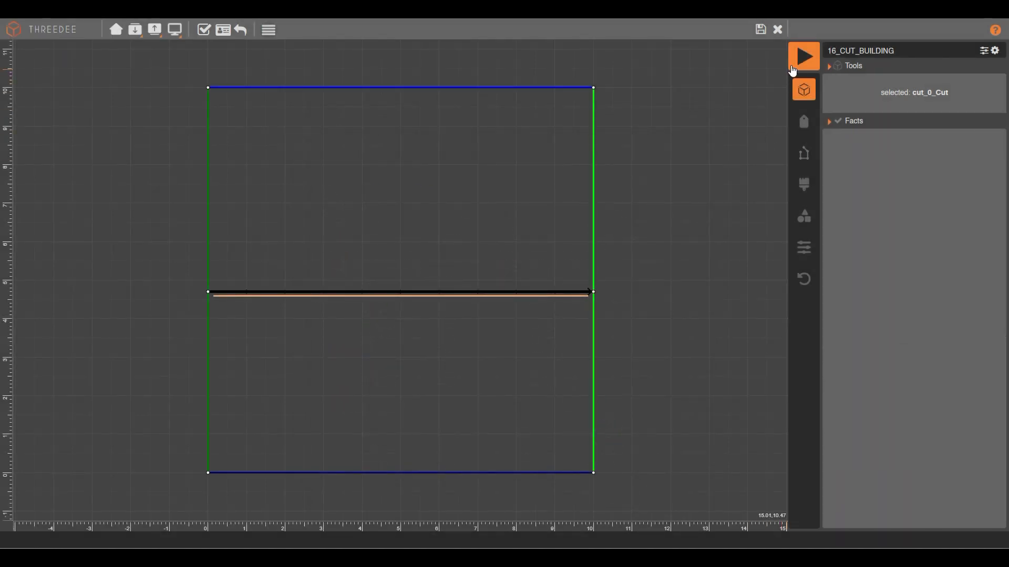
{"action": "left_click", "coordinate": [760, 29]}
Step: Feed the new Cut node's output into the 0.05 Inset and render the building to check its ground-floor door opening
{"action": "left_click_drag", "start_coordinate": [634, 426], "coordinate": [437, 268]}
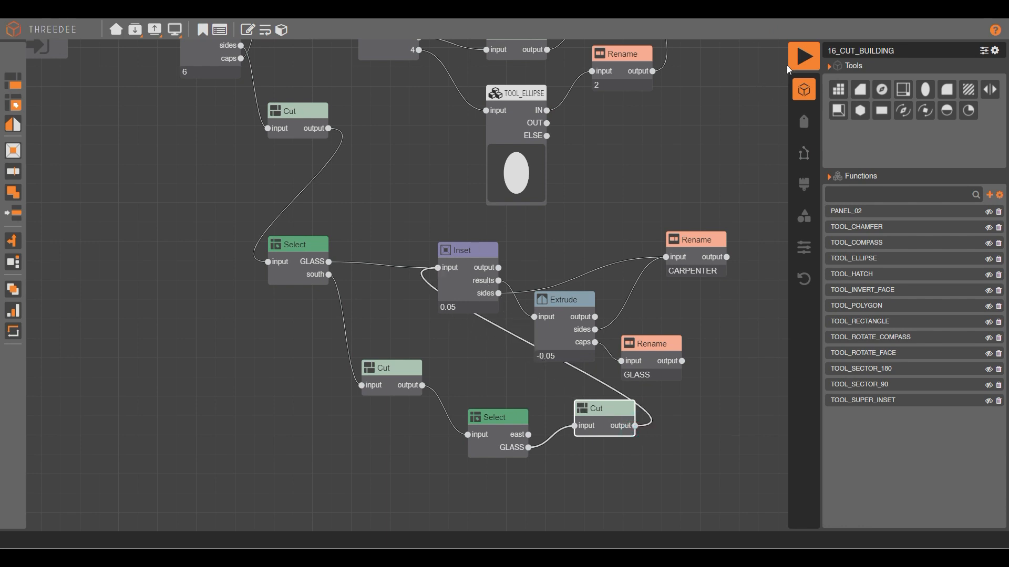
{"action": "left_click", "coordinate": [804, 56]}
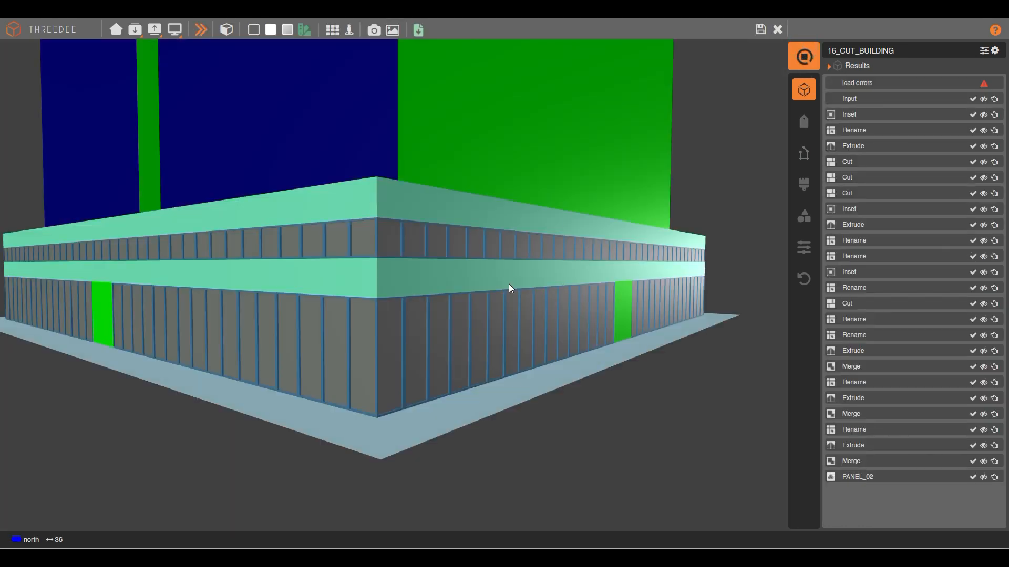
{"action": "middle_click_drag", "start_coordinate": [253, 317], "coordinate": [434, 312]}
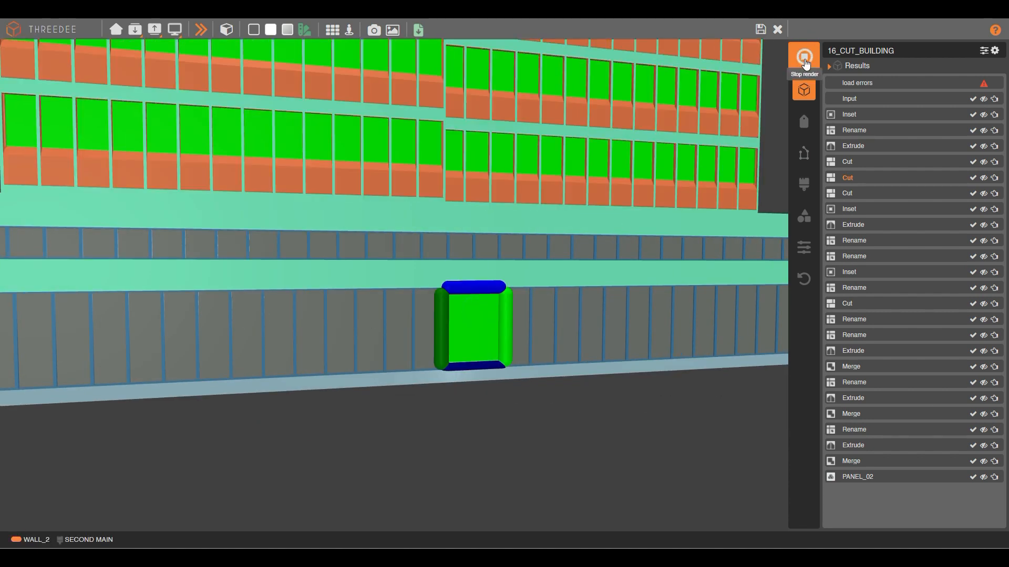
{"action": "left_click", "coordinate": [777, 30]}
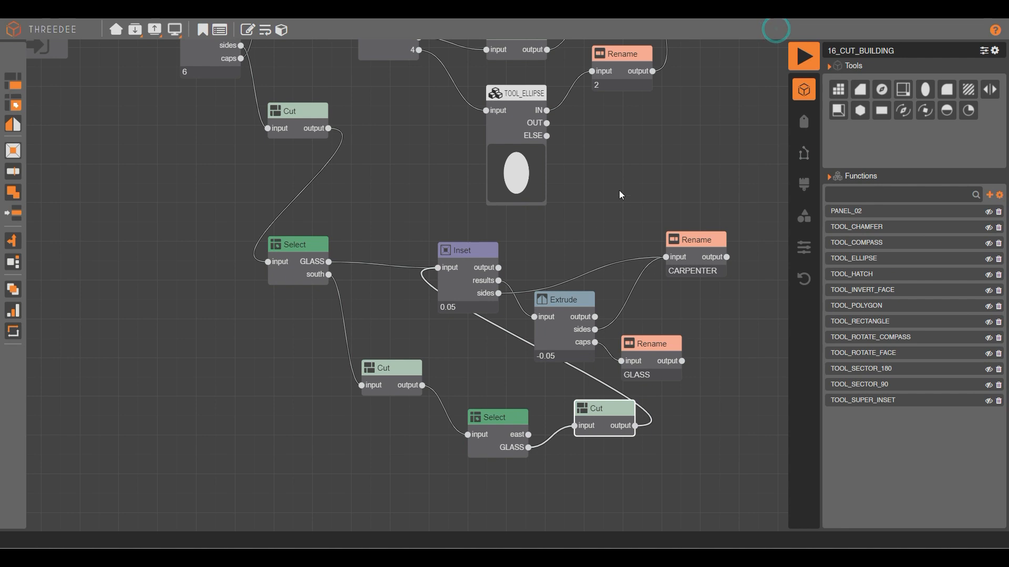
Step: Search the function library for 2F and import the DR_DOOR_2F_01 function
{"action": "left_click", "coordinate": [135, 30]}
{"action": "left_click", "coordinate": [172, 55]}
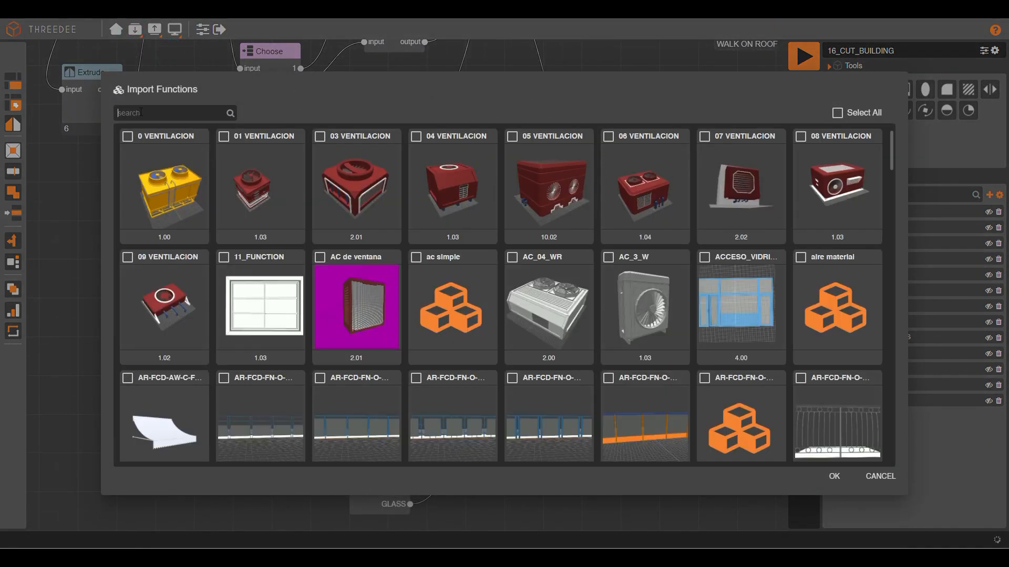
{"action": "type", "text": "2F"}
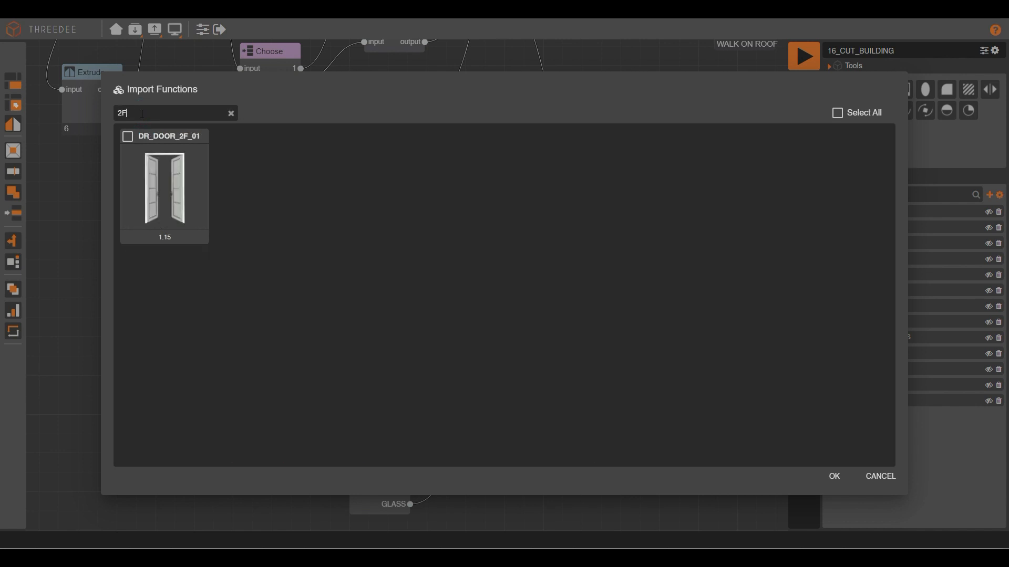
{"action": "left_click", "coordinate": [835, 477]}
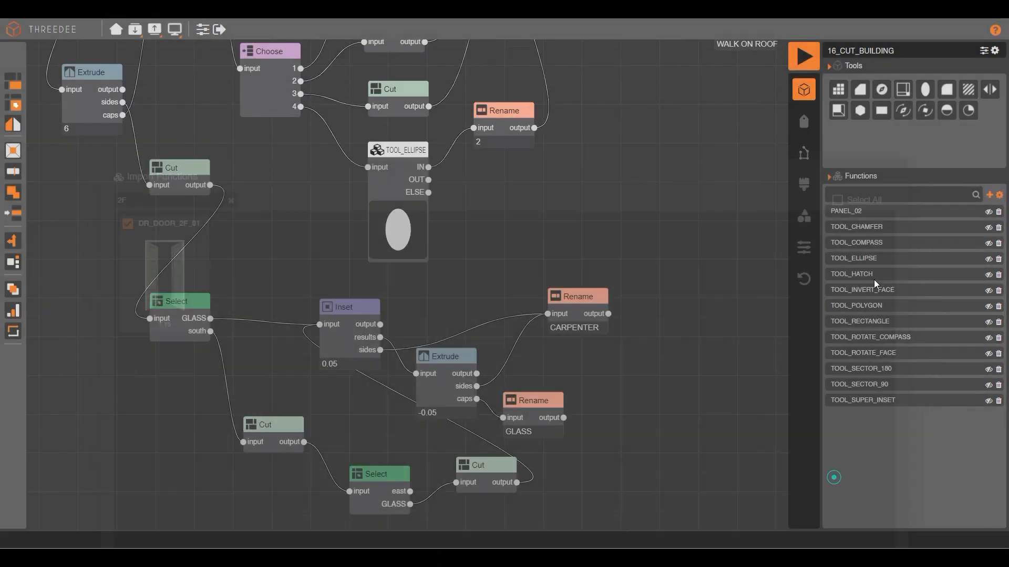
Step: Connect a DR_DOOR_2F_01 node to the east output of the lower Select node
{"action": "scroll", "coordinate": [578, 399], "scroll_direction": "down", "scroll_amount": 3}
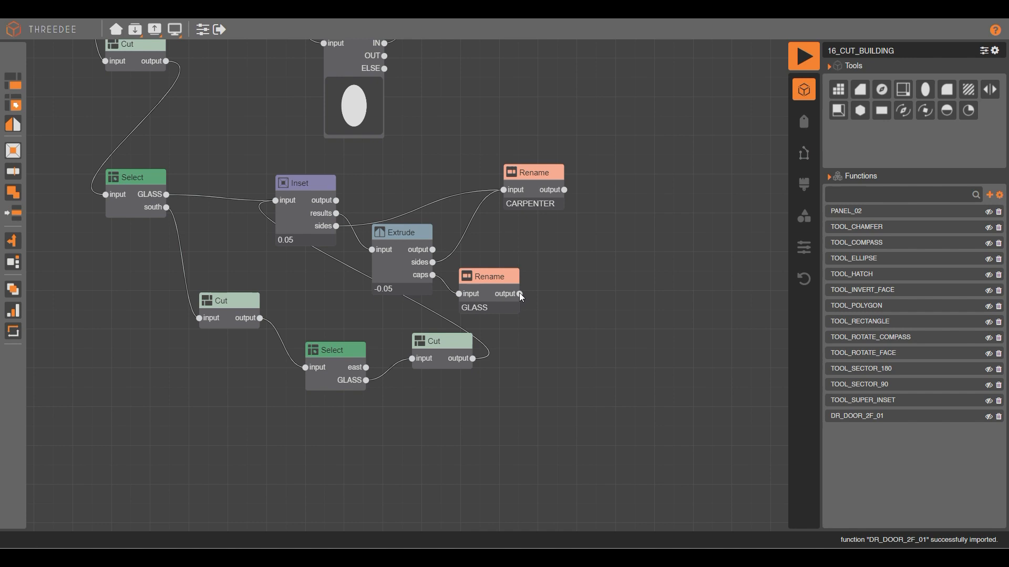
{"action": "left_click_drag", "start_coordinate": [365, 367], "coordinate": [475, 425]}
{"action": "mouse_move", "coordinate": [500, 366]}
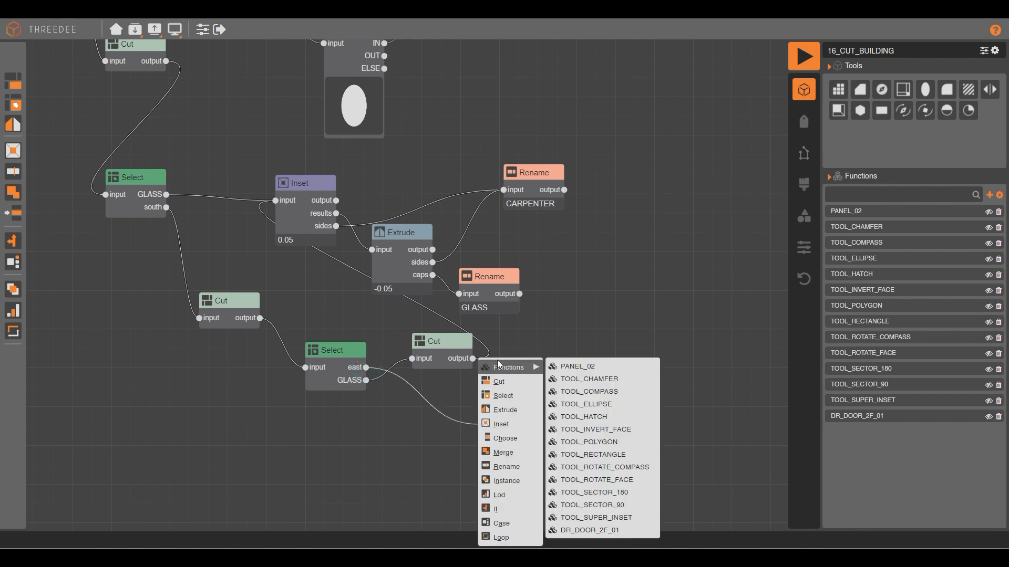
{"action": "left_click", "coordinate": [590, 530]}
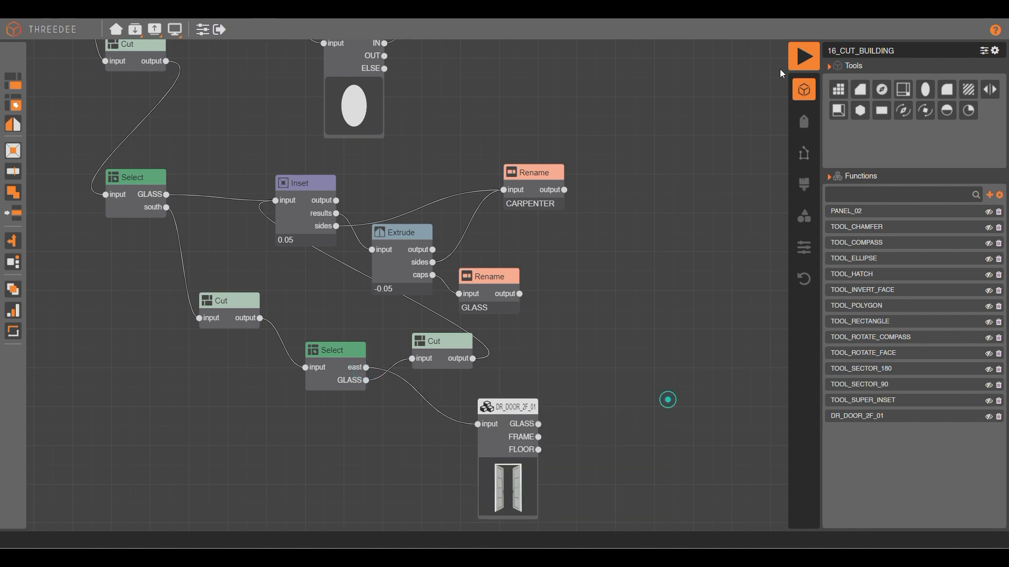
Step: Render the building and examine the door, the base and the whole tower from several sides
{"action": "left_click", "coordinate": [803, 56]}
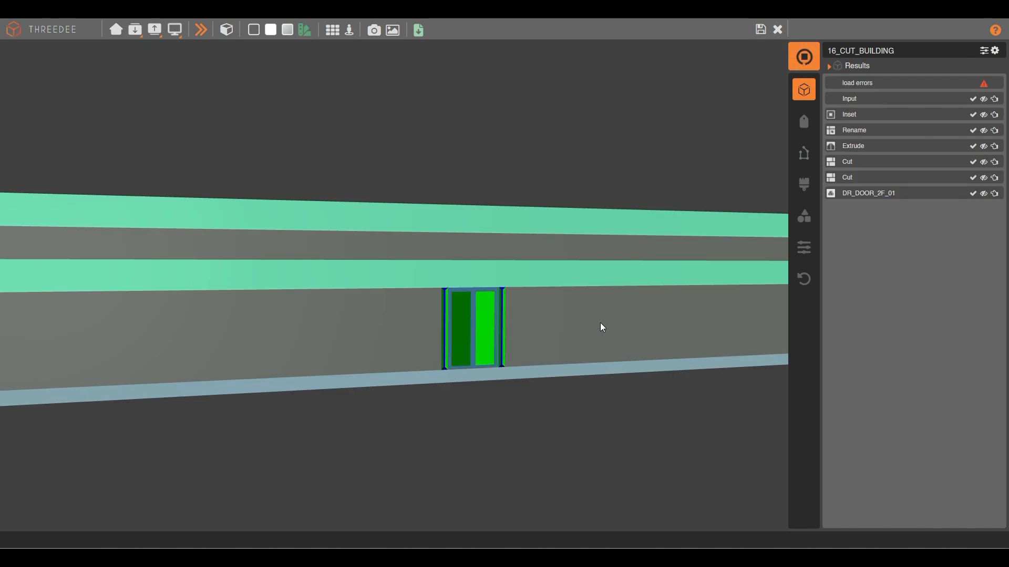
{"action": "scroll", "coordinate": [378, 272], "scroll_direction": "down", "scroll_amount": 5}
{"action": "left_click_drag", "start_coordinate": [377, 272], "coordinate": [506, 282]}
{"action": "scroll", "coordinate": [541, 282], "scroll_direction": "up", "scroll_amount": 4}
{"action": "scroll", "coordinate": [504, 286], "scroll_direction": "down", "scroll_amount": 4}
{"action": "right_click_drag", "start_coordinate": [503, 289], "coordinate": [537, 415]}
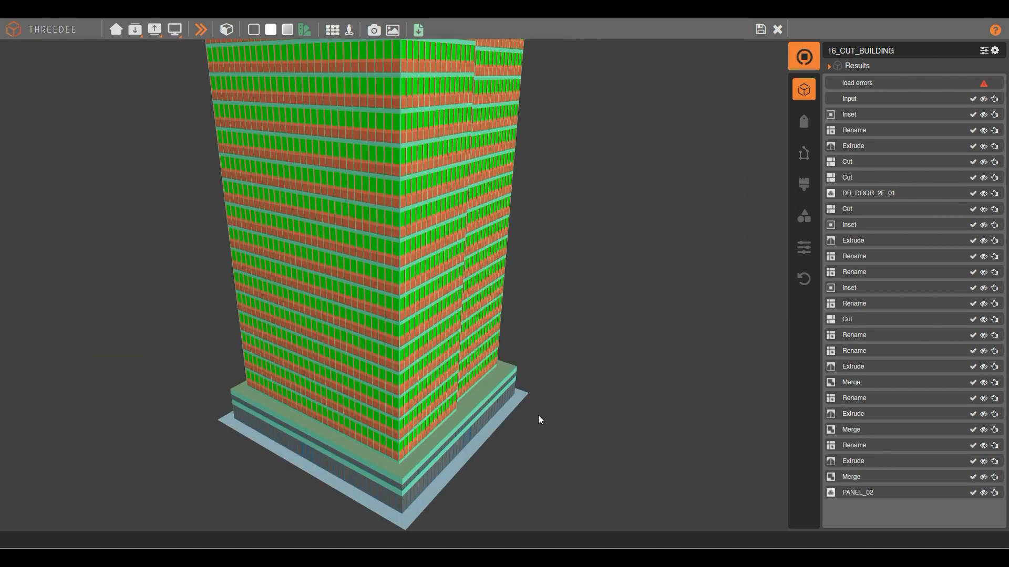
{"action": "left_click_drag", "start_coordinate": [603, 385], "coordinate": [490, 359]}
{"action": "scroll", "coordinate": [488, 347], "scroll_direction": "down", "scroll_amount": 5}
{"action": "left_click_drag", "start_coordinate": [500, 259], "coordinate": [396, 262]}
{"action": "right_click_drag", "start_coordinate": [505, 284], "coordinate": [555, 349]}
{"action": "left_click_drag", "start_coordinate": [555, 349], "coordinate": [452, 387]}
{"action": "scroll", "coordinate": [446, 336], "scroll_direction": "up", "scroll_amount": 4}
{"action": "scroll", "coordinate": [436, 236], "scroll_direction": "down", "scroll_amount": 4}
{"action": "left_click_drag", "start_coordinate": [424, 179], "coordinate": [625, 300]}
{"action": "scroll", "coordinate": [362, 313], "scroll_direction": "up", "scroll_amount": 3}
{"action": "scroll", "coordinate": [336, 289], "scroll_direction": "up", "scroll_amount": 3}
{"action": "left_click_drag", "start_coordinate": [332, 287], "coordinate": [513, 241]}
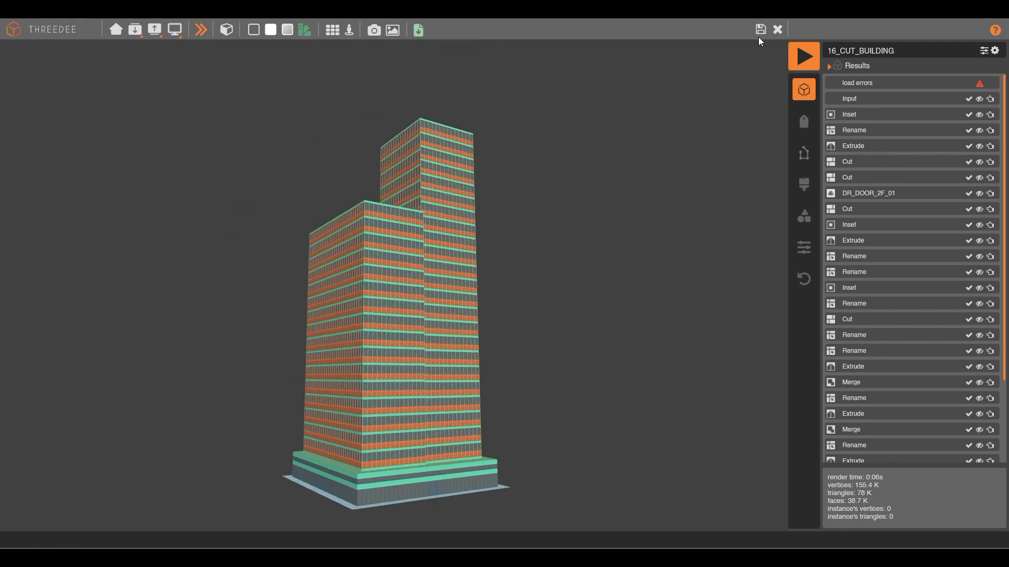
{"action": "left_click", "coordinate": [777, 29]}
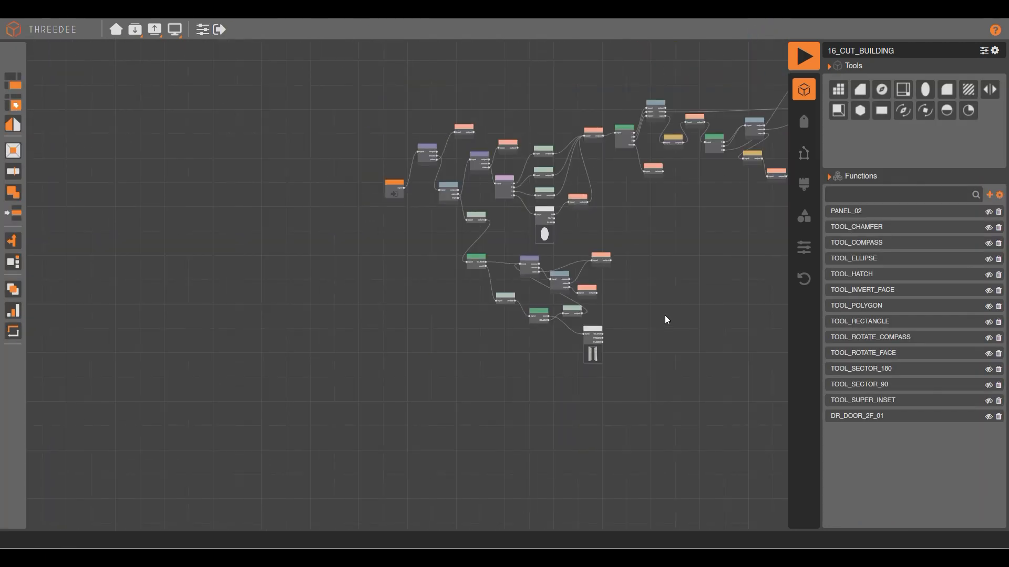
Step: Move the Input node and the first Inset node away from the rest of the graph to make room between them
{"action": "left_click_drag", "start_coordinate": [485, 251], "coordinate": [323, 269]}
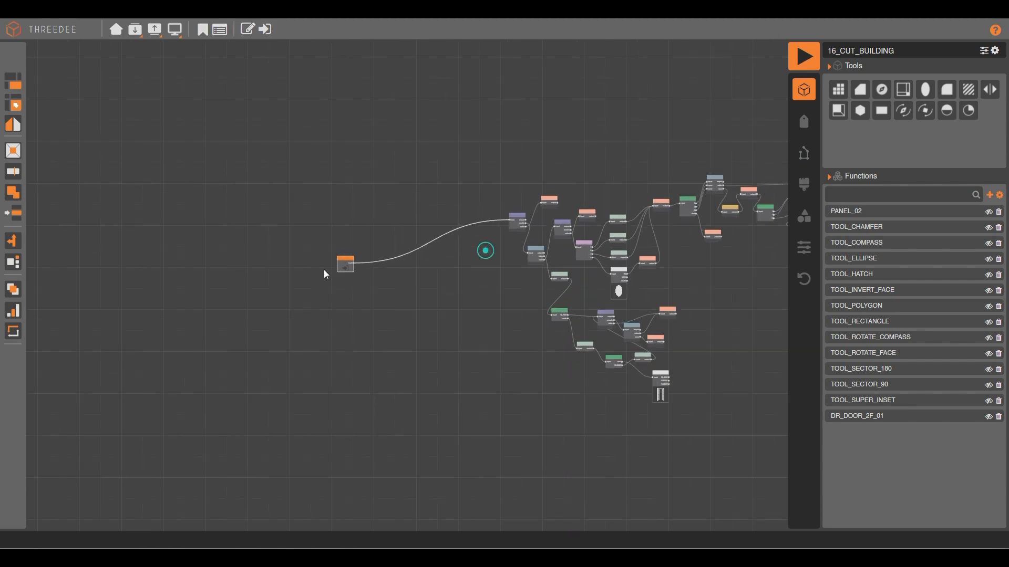
{"action": "scroll", "coordinate": [370, 320], "scroll_direction": "down", "scroll_amount": 3}
{"action": "scroll", "coordinate": [398, 280], "scroll_direction": "up", "scroll_amount": 6}
{"action": "left_click_drag", "start_coordinate": [386, 235], "coordinate": [323, 236]}
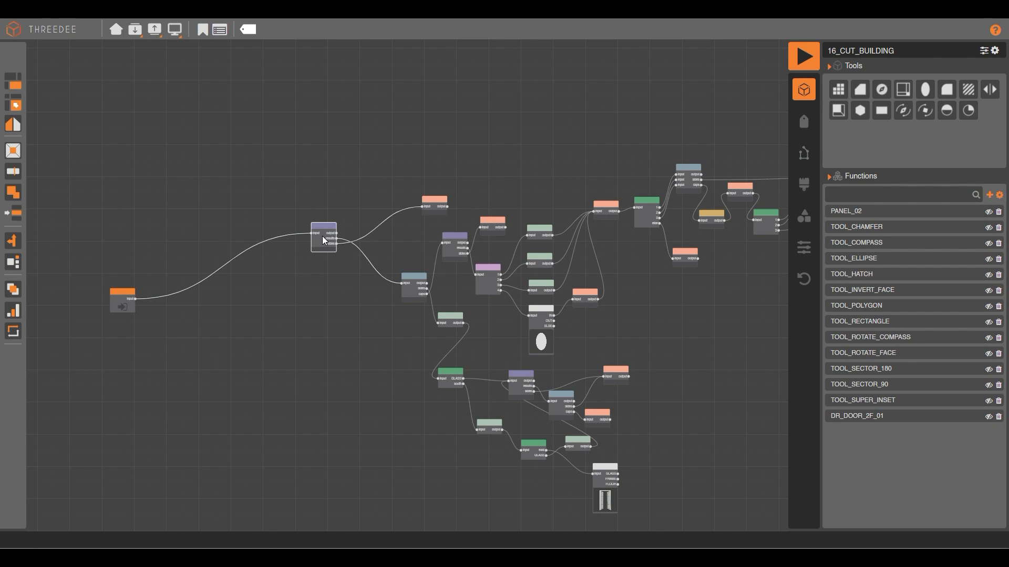
Step: Turn the first Inset node into a new function named CUT_BUILDING and open that function for editing
{"action": "right_click", "coordinate": [323, 238]}
{"action": "left_click", "coordinate": [373, 316]}
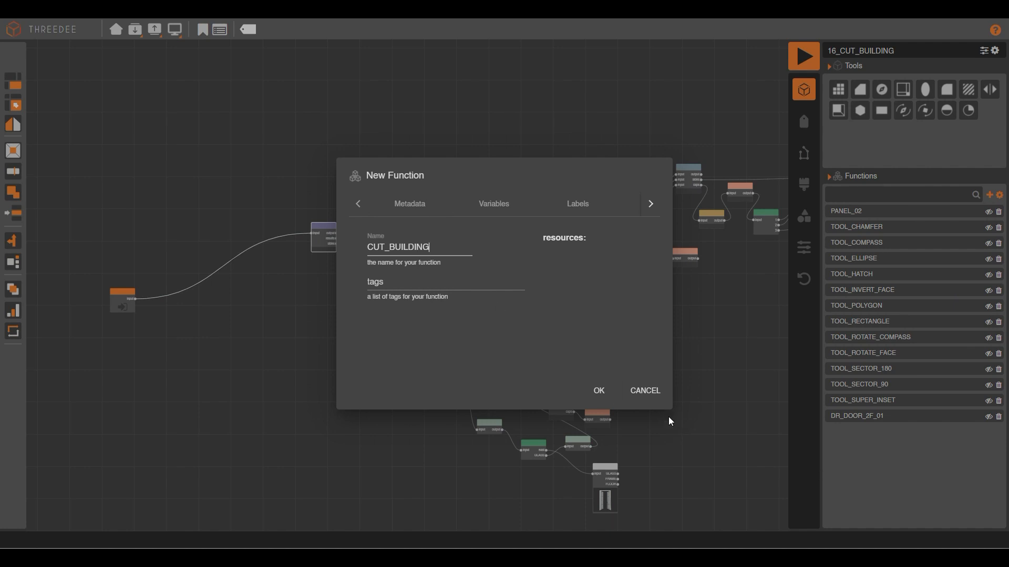
{"action": "left_click", "coordinate": [597, 393]}
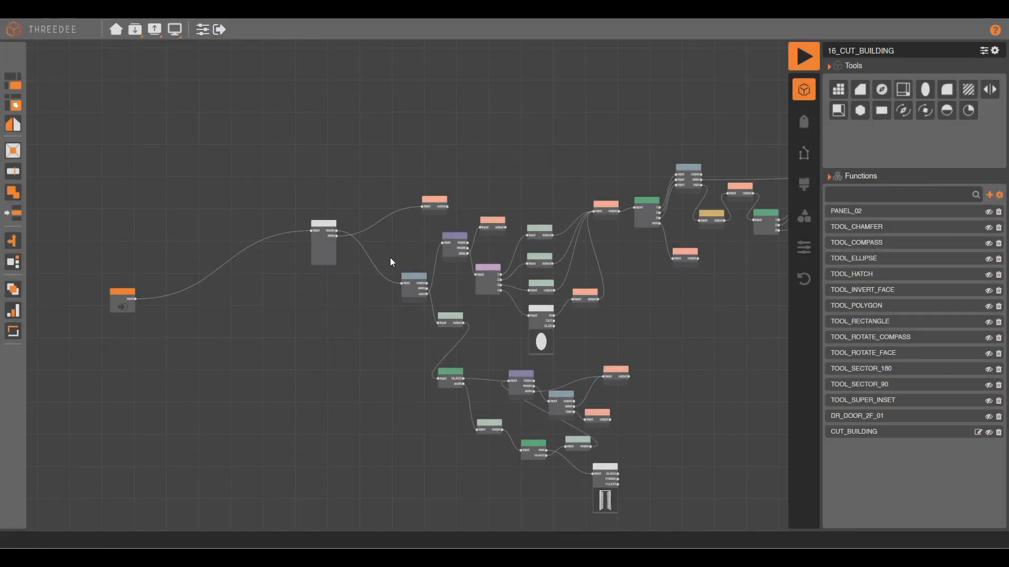
{"action": "left_click", "coordinate": [318, 232]}
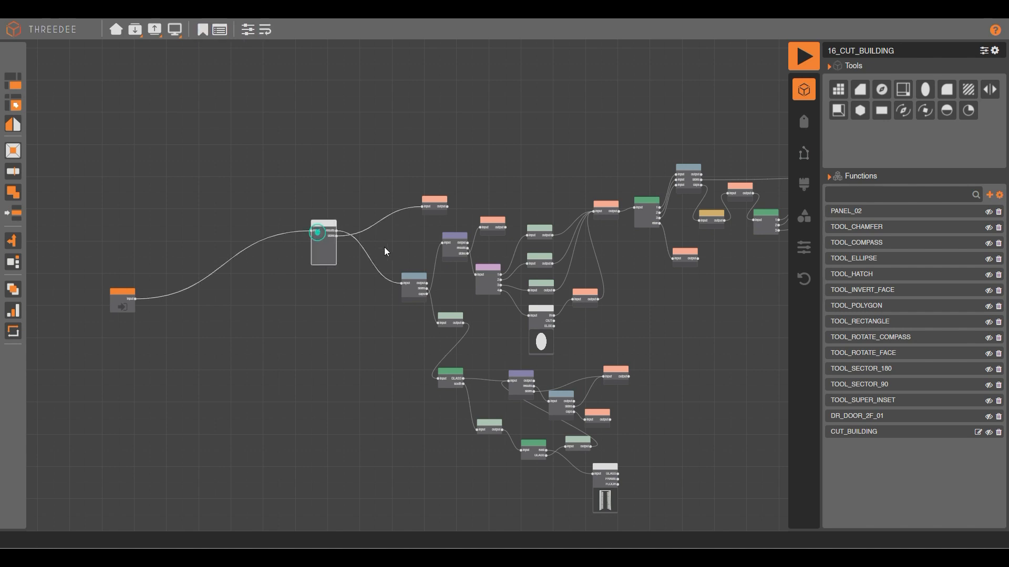
{"action": "left_click", "coordinate": [395, 277]}
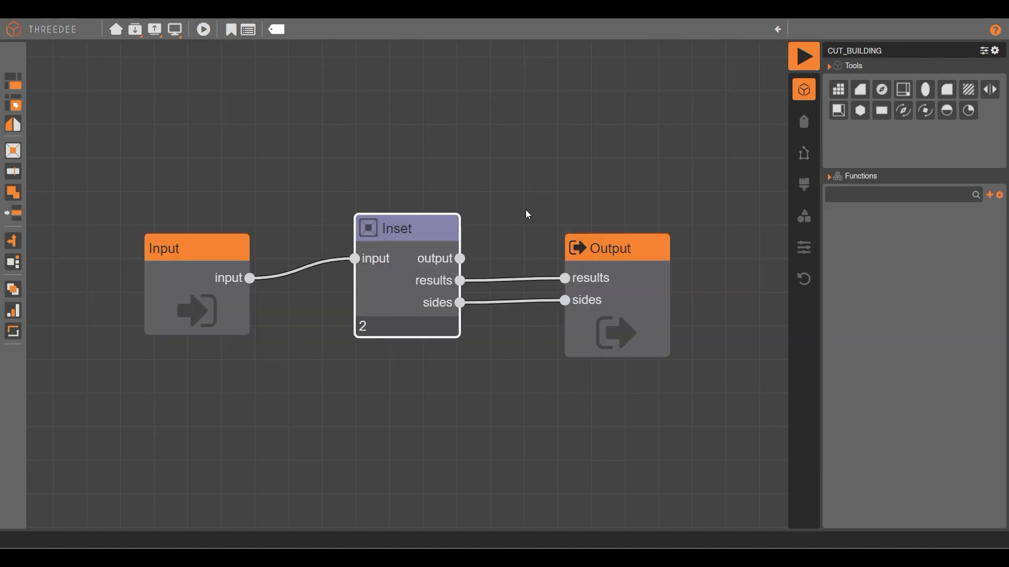
Step: Return to the main graph, place the Inset node back, and connect its sides to the CONCRETE Rename and its results to the Extrude
{"action": "left_click", "coordinate": [780, 30]}
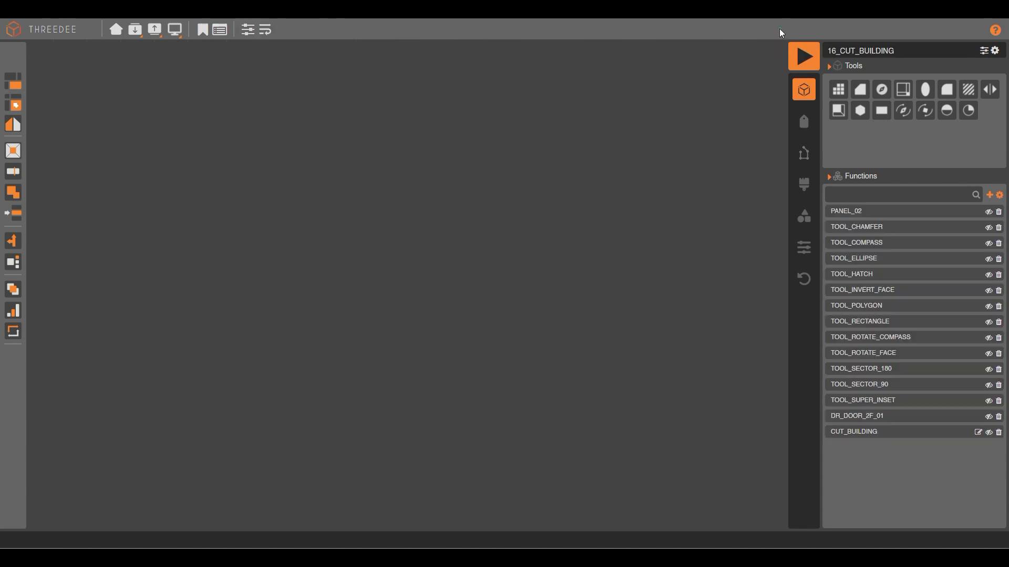
{"action": "left_click", "coordinate": [332, 168]}
{"action": "left_click", "coordinate": [331, 240]}
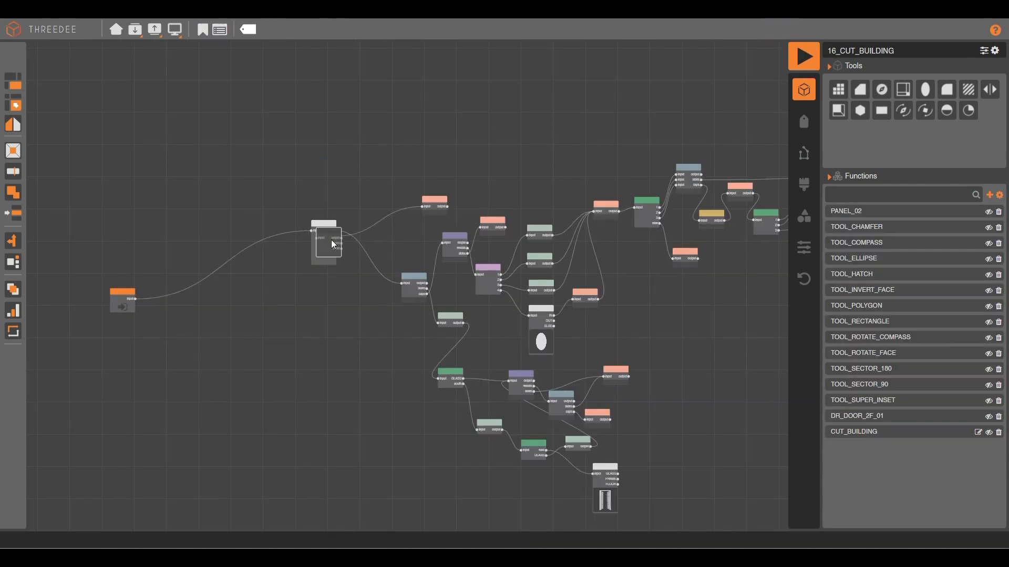
{"action": "scroll", "coordinate": [323, 276], "scroll_direction": "up", "scroll_amount": 3}
{"action": "left_click_drag", "start_coordinate": [297, 207], "coordinate": [309, 294]}
{"action": "scroll", "coordinate": [380, 272], "scroll_direction": "up", "scroll_amount": 3}
{"action": "left_click_drag", "start_coordinate": [334, 350], "coordinate": [582, 88]}
{"action": "left_click_drag", "start_coordinate": [334, 334], "coordinate": [517, 328]}
Step: Delete the CUT_BUILDING node and its function, and run the building to check the restored graph
{"action": "left_click", "coordinate": [257, 183]}
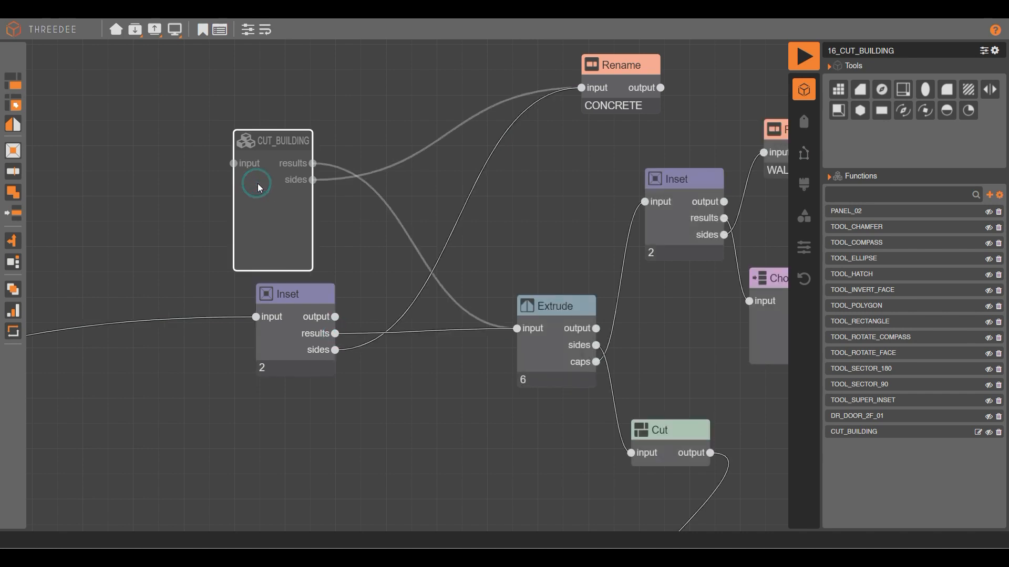
{"action": "key", "text": "Delete"}
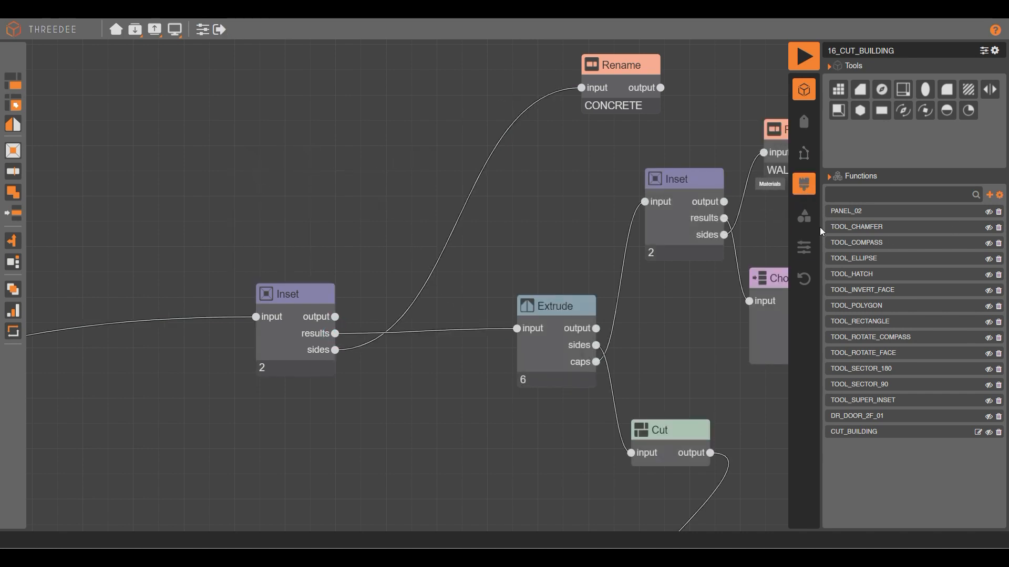
{"action": "left_click", "coordinate": [998, 432]}
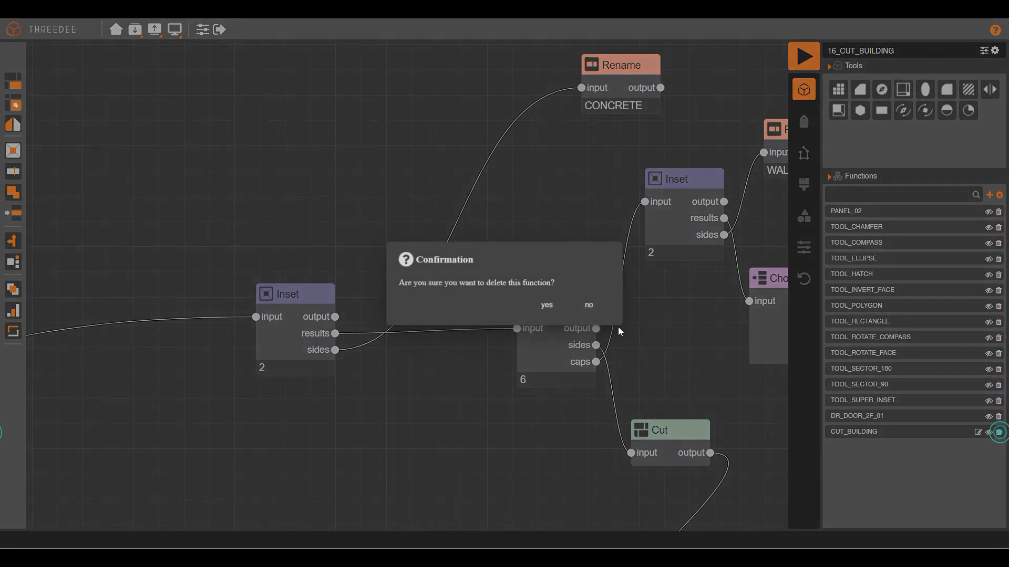
{"action": "left_click", "coordinate": [556, 309]}
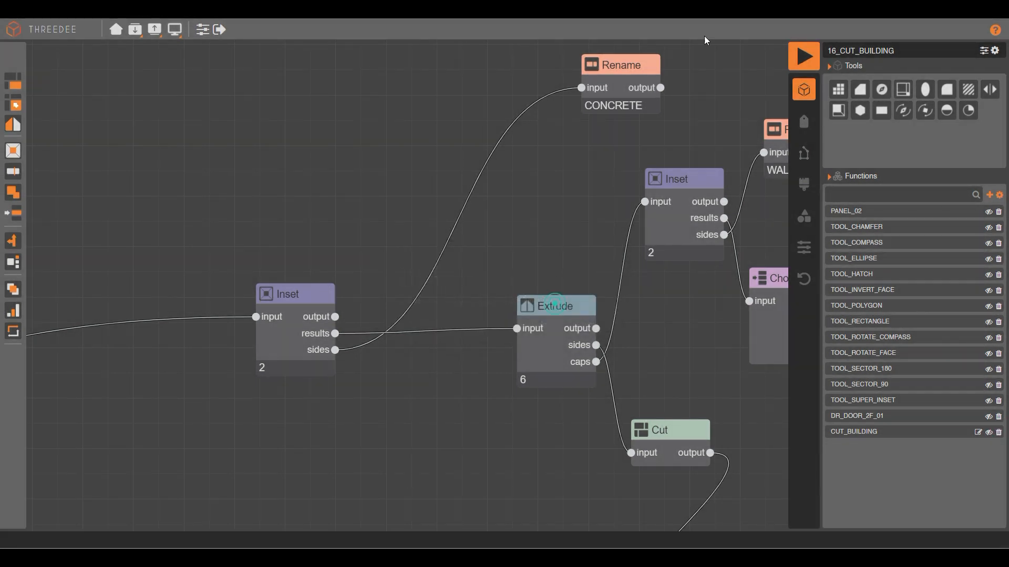
{"action": "left_click", "coordinate": [803, 56]}
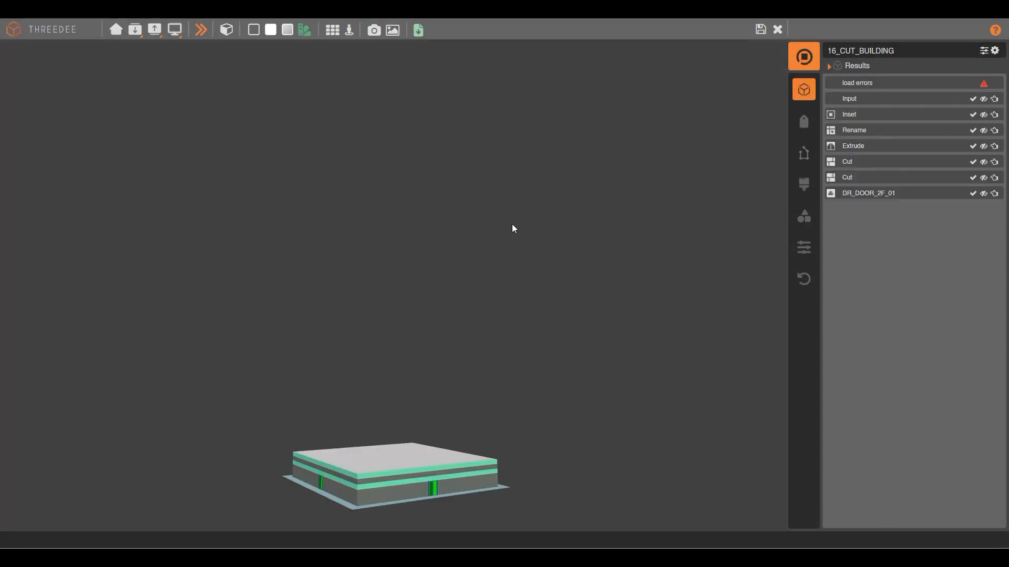
{"action": "left_click", "coordinate": [760, 32]}
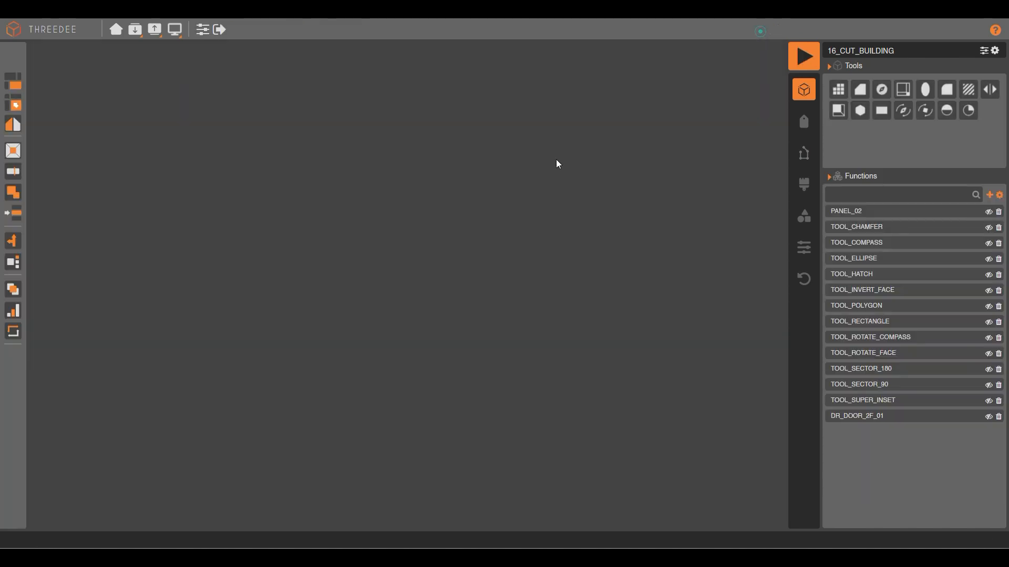
Step: Convert all building nodes except Input into a new function named CUT_BUILDING and bring its node into view near Input
{"action": "scroll", "coordinate": [222, 291], "scroll_direction": "down", "scroll_amount": 5}
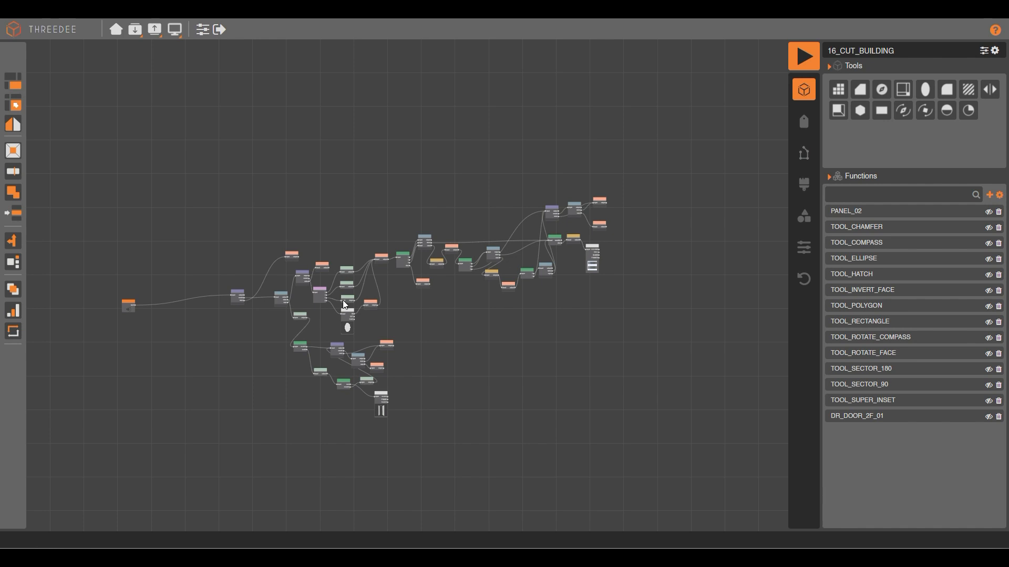
{"action": "left_click", "coordinate": [239, 298]}
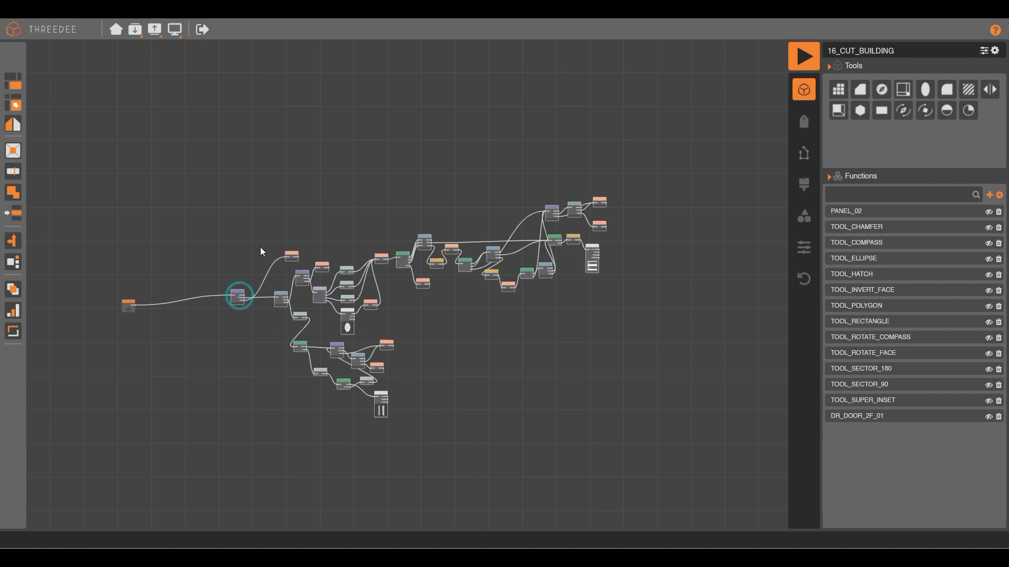
{"action": "right_click", "coordinate": [240, 298]}
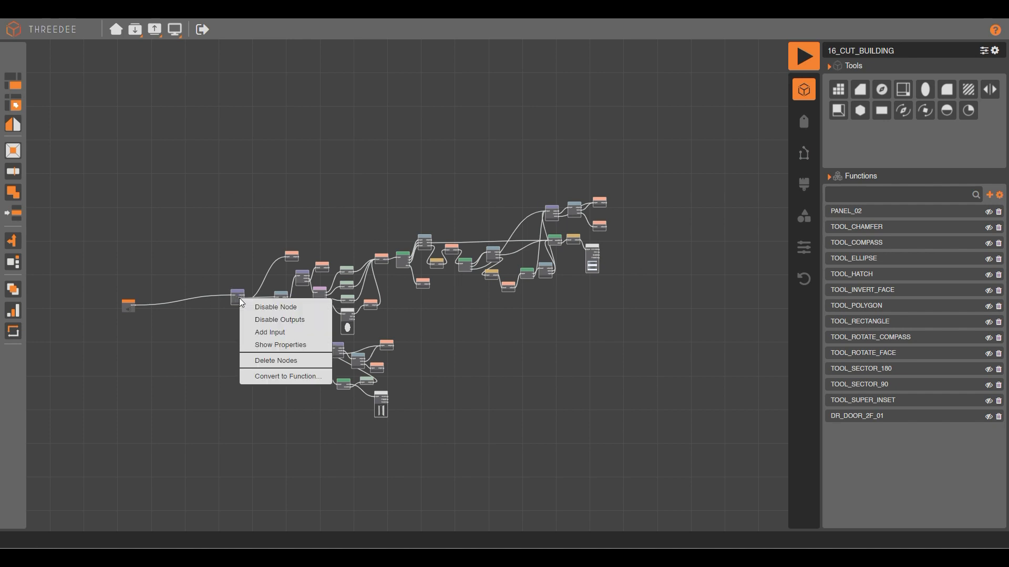
{"action": "left_click", "coordinate": [278, 377]}
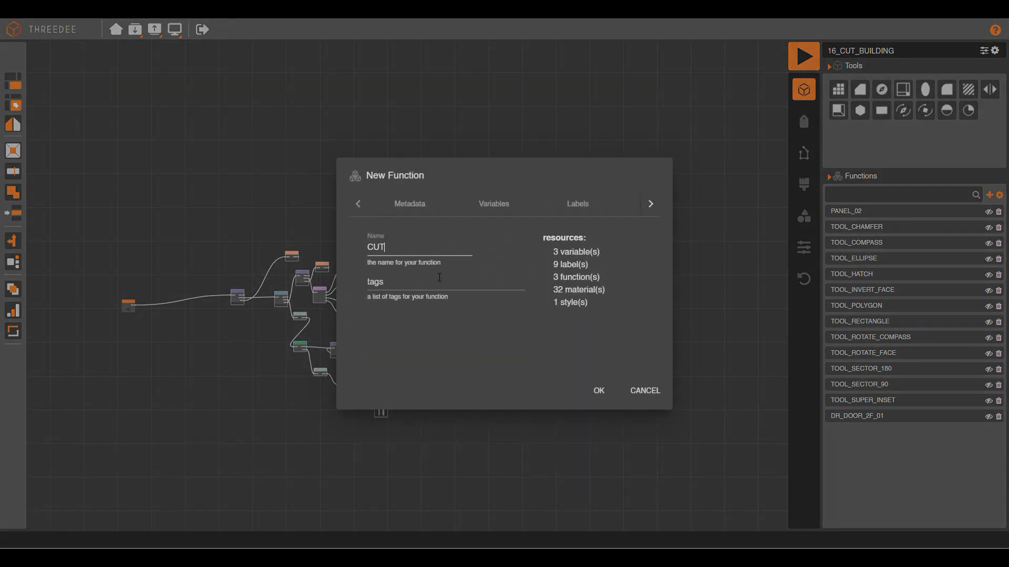
{"action": "type", "text": "CUT_BUILDING"}
{"action": "left_click", "coordinate": [599, 390]}
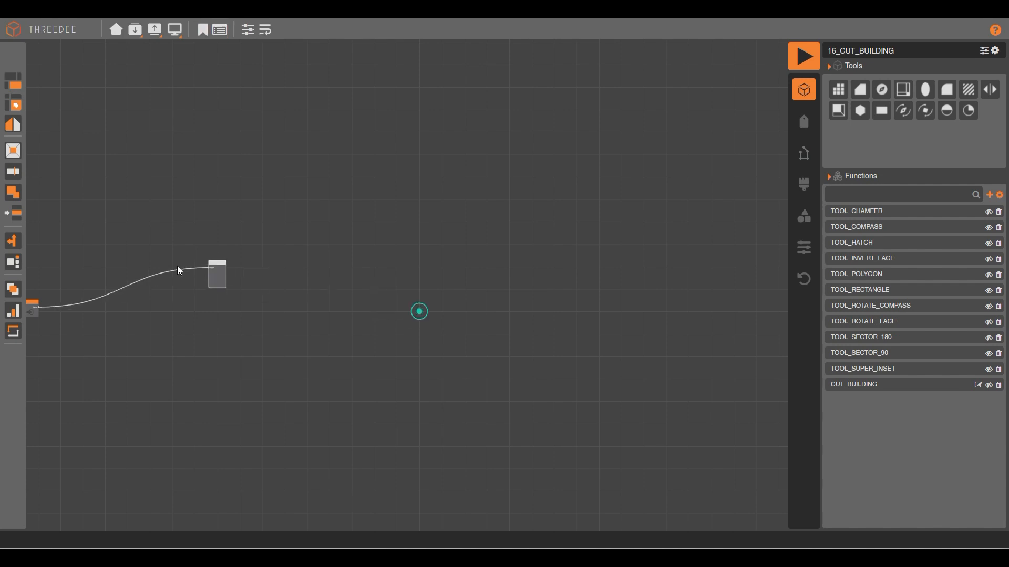
{"action": "left_click_drag", "start_coordinate": [743, 233], "coordinate": [446, 261]}
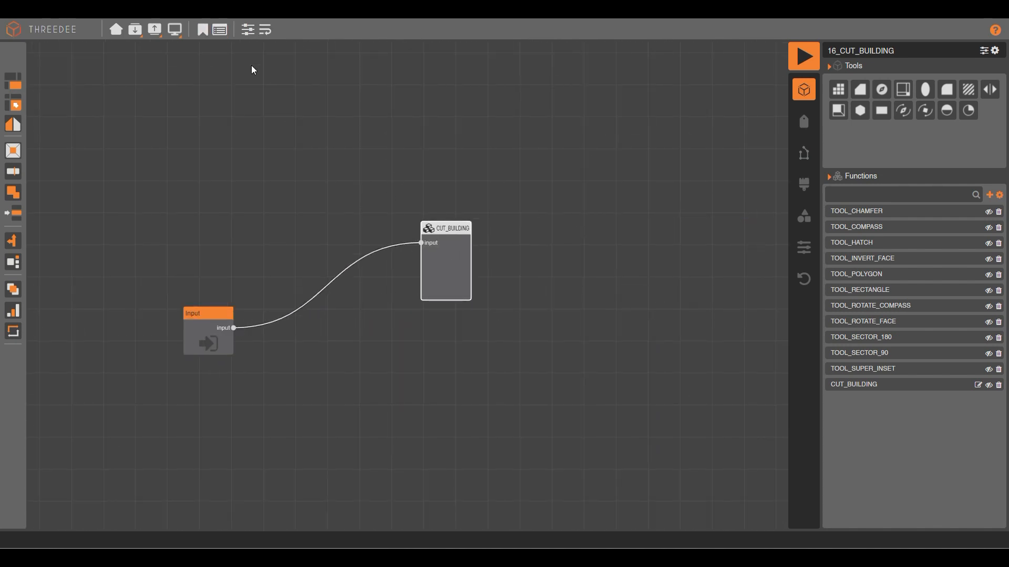
Step: Add the variables H1, H2 and H3 to the CUT_BUILDING function node
{"action": "double_click", "coordinate": [462, 247]}
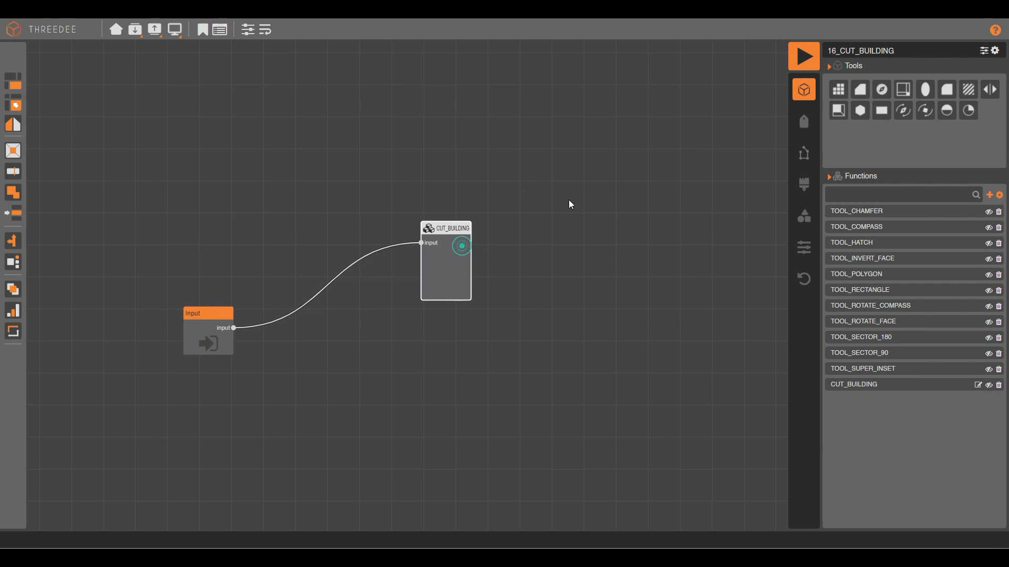
{"action": "left_click", "coordinate": [778, 24]}
{"action": "left_click", "coordinate": [248, 29]}
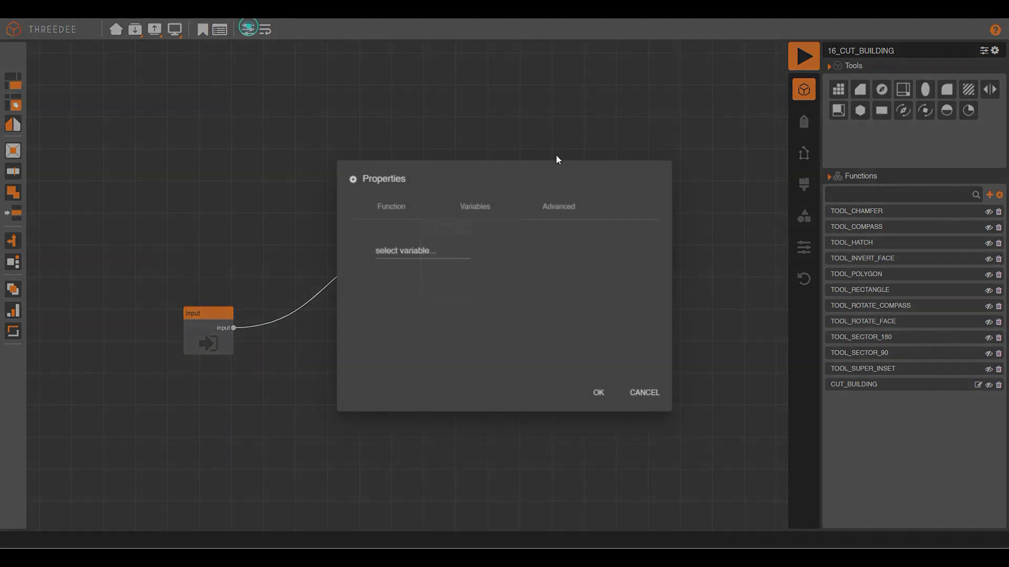
{"action": "left_click", "coordinate": [437, 247]}
{"action": "left_click", "coordinate": [423, 269]}
{"action": "left_click", "coordinate": [423, 248]}
{"action": "left_click", "coordinate": [422, 261]}
{"action": "left_click", "coordinate": [423, 247]}
{"action": "left_click", "coordinate": [423, 267]}
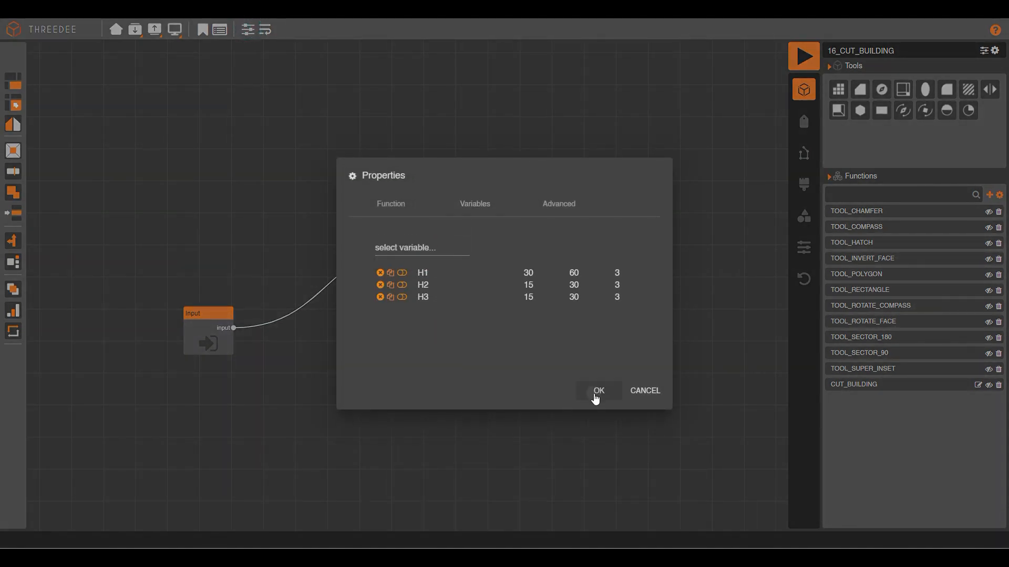
{"action": "left_click", "coordinate": [599, 390]}
Step: Remove H1, H2 and H3 from the variables of the 16_CUT_BUILDING project
{"action": "left_click", "coordinate": [202, 30]}
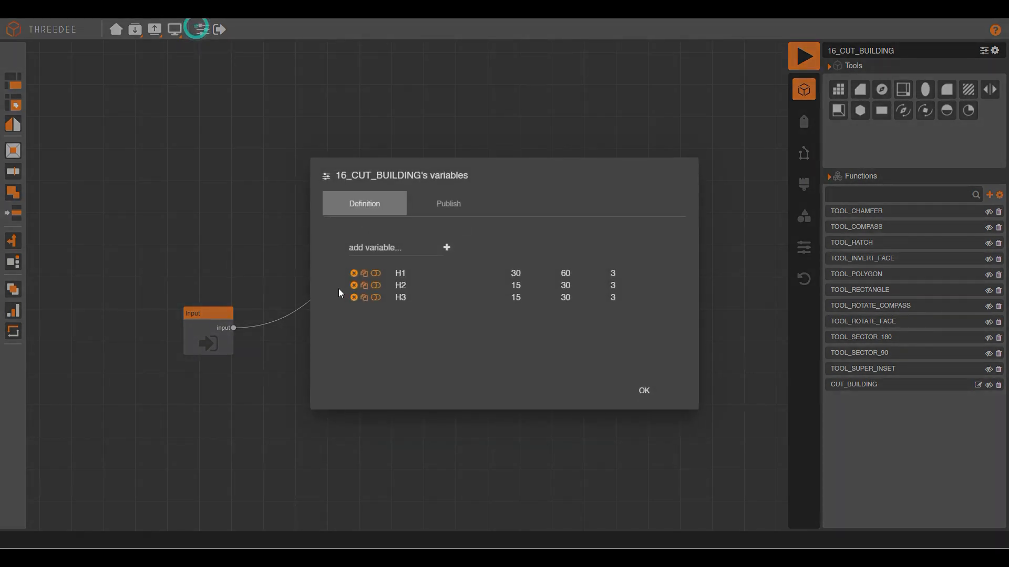
{"action": "left_click", "coordinate": [354, 273]}
{"action": "left_click", "coordinate": [354, 273]}
{"action": "left_click", "coordinate": [354, 274]}
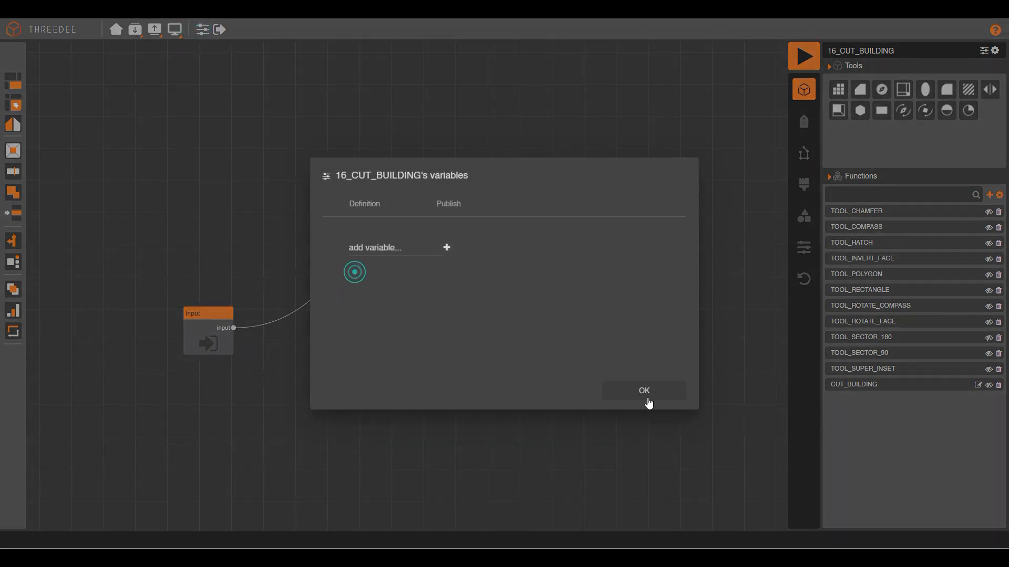
{"action": "left_click", "coordinate": [647, 398]}
Step: Set the seed option in the CUT_BUILDING node's advanced properties to one seed each
{"action": "left_click", "coordinate": [455, 243]}
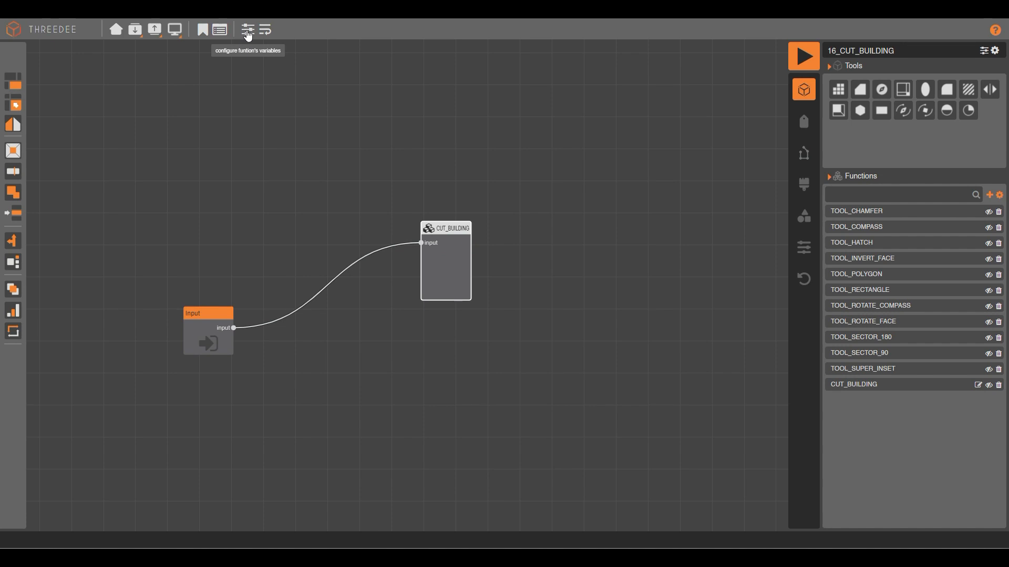
{"action": "left_click", "coordinate": [246, 29]}
{"action": "left_click", "coordinate": [571, 211]}
{"action": "left_click", "coordinate": [407, 244]}
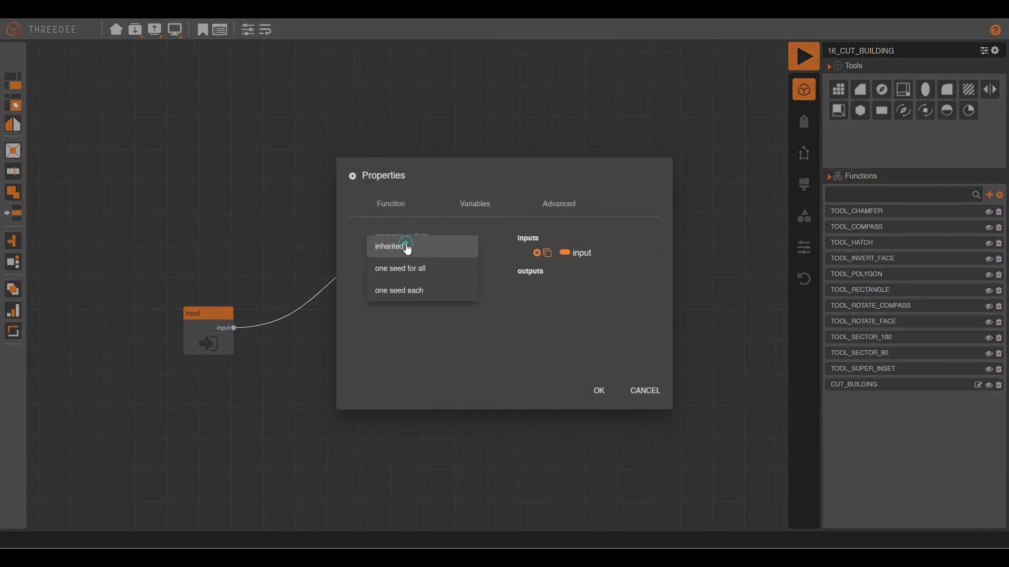
{"action": "left_click", "coordinate": [428, 291]}
{"action": "left_click", "coordinate": [599, 390]}
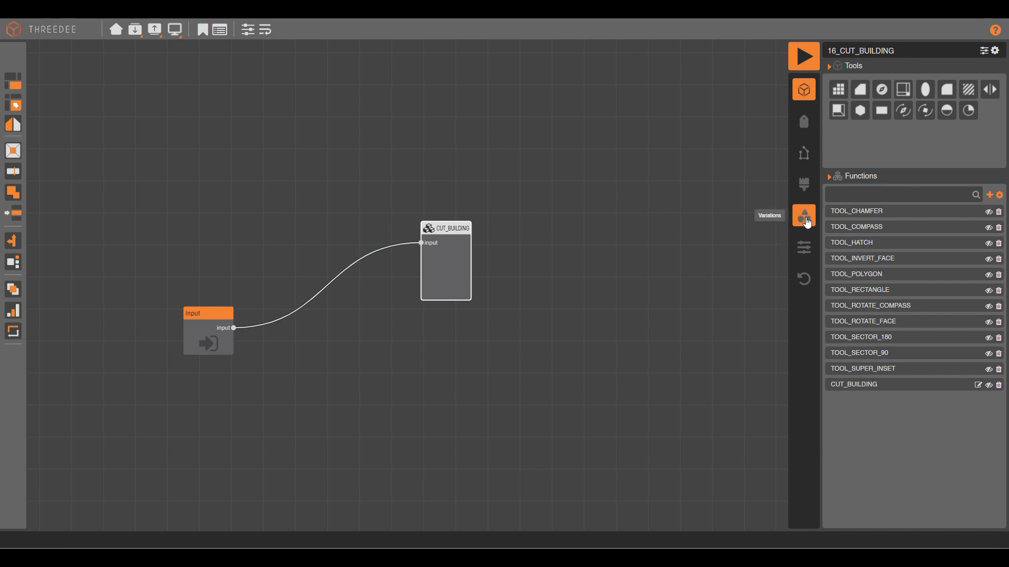
Step: Open the scene variation and examine the labels on its plots and edges
{"action": "left_click", "coordinate": [804, 217]}
{"action": "left_click", "coordinate": [962, 101]}
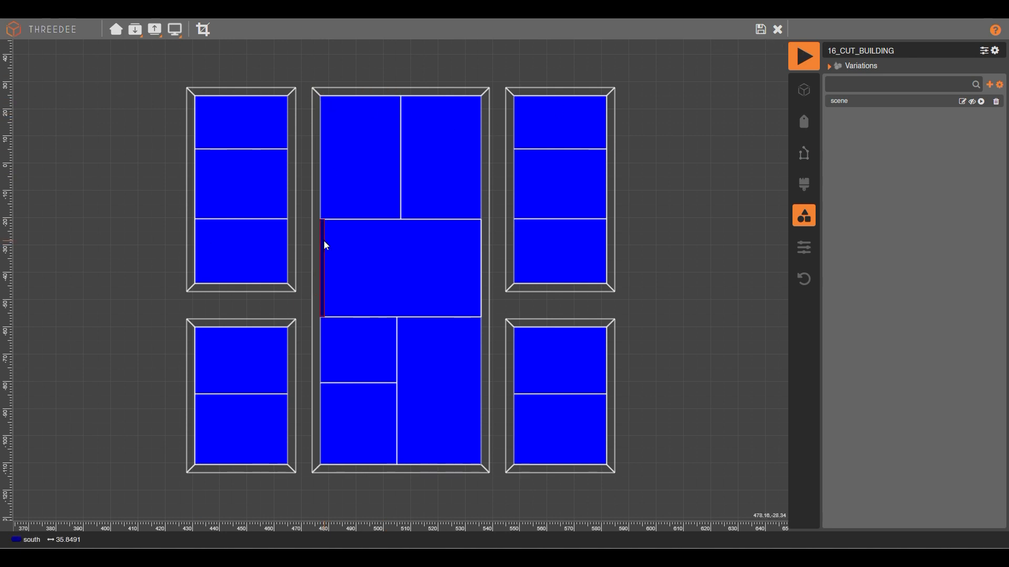
{"action": "left_click", "coordinate": [760, 29]}
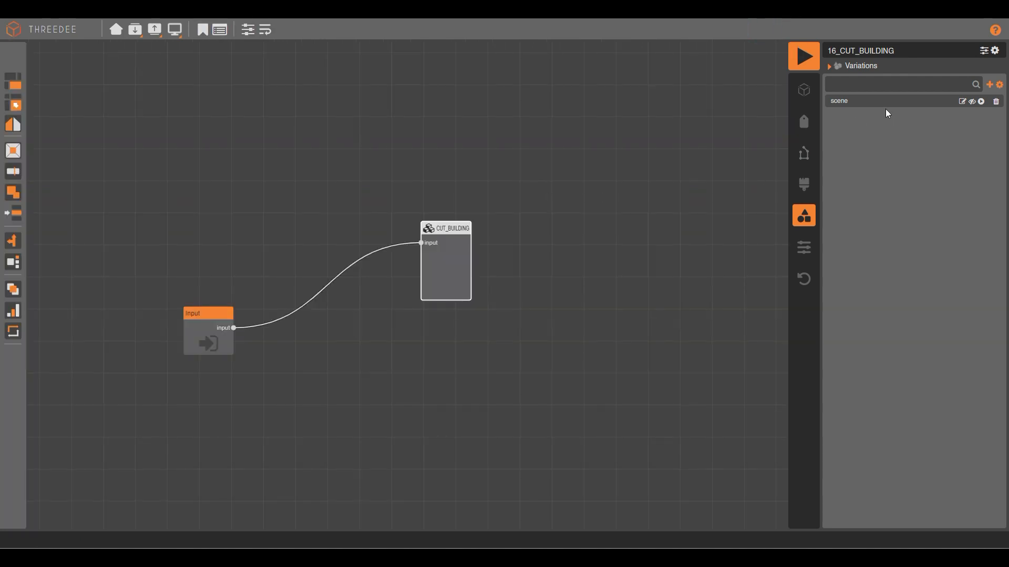
{"action": "left_click", "coordinate": [804, 120]}
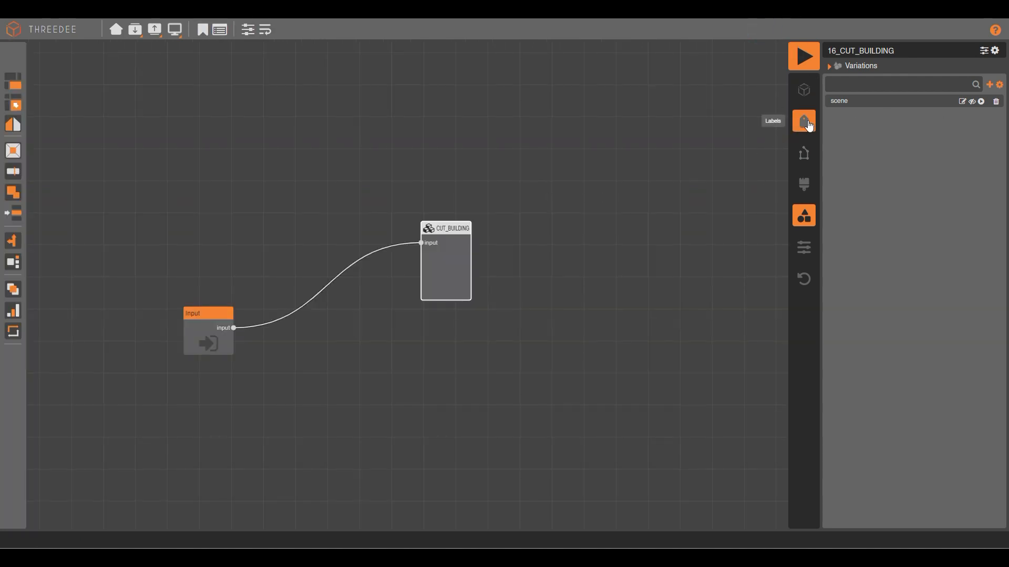
{"action": "left_click", "coordinate": [804, 88]}
Step: Add a TOOL_COMPASS node and connect a Select node by the label north to the Input node
{"action": "left_click_drag", "start_coordinate": [882, 90], "coordinate": [386, 388]}
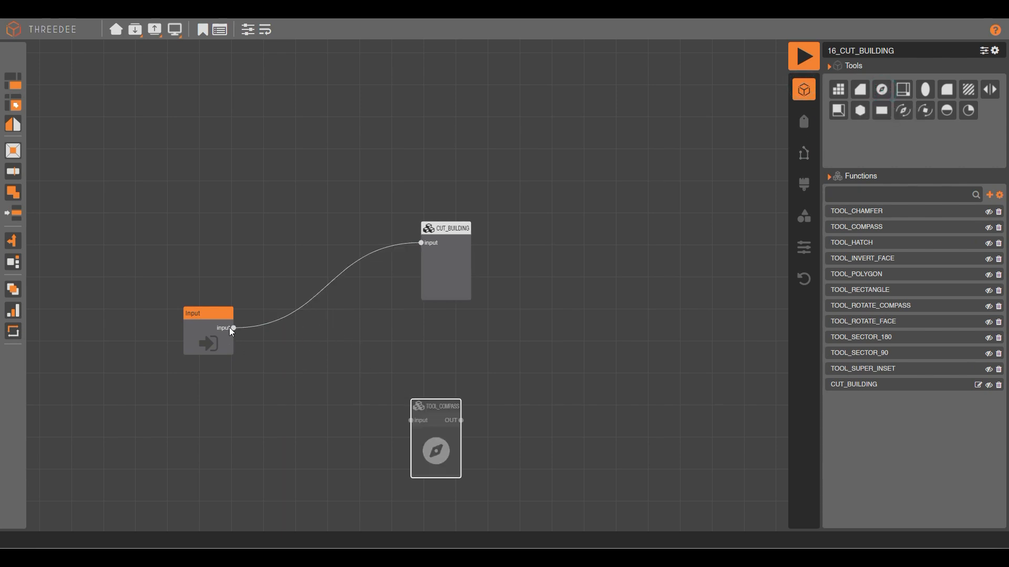
{"action": "left_click_drag", "start_coordinate": [233, 329], "coordinate": [277, 377]}
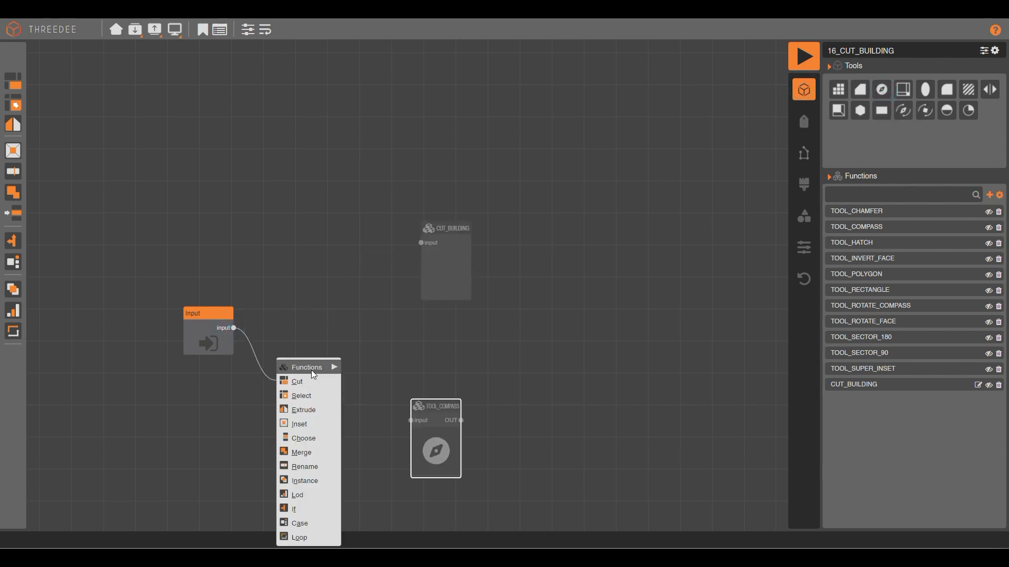
{"action": "left_click", "coordinate": [309, 395]}
{"action": "left_click", "coordinate": [506, 247]}
{"action": "left_click", "coordinate": [535, 296]}
{"action": "left_click", "coordinate": [597, 388]}
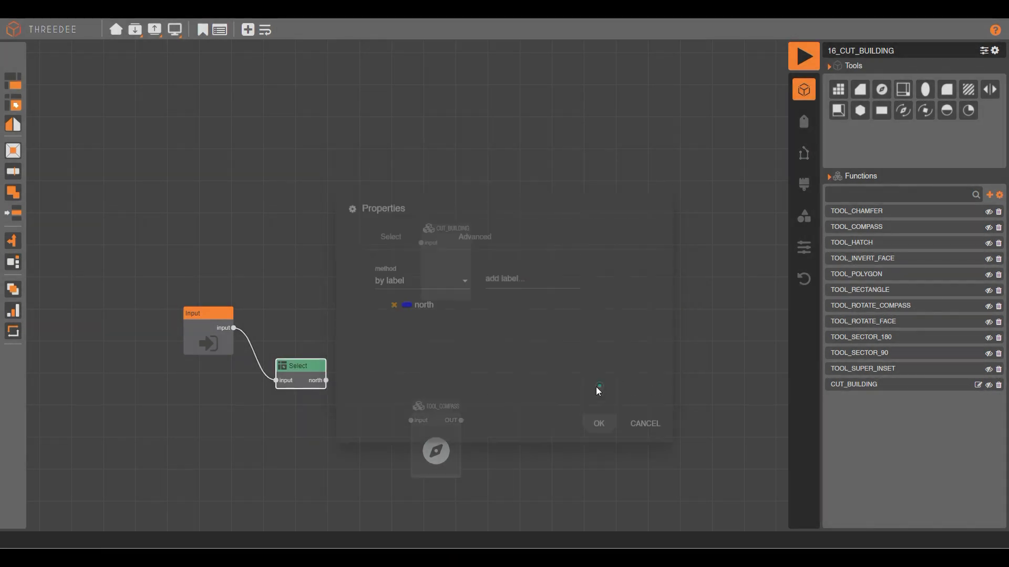
Step: Reopen the scene variation and check the face labels of several plots in the left and middle blocks
{"action": "left_click", "coordinate": [803, 215]}
{"action": "left_click", "coordinate": [962, 101]}
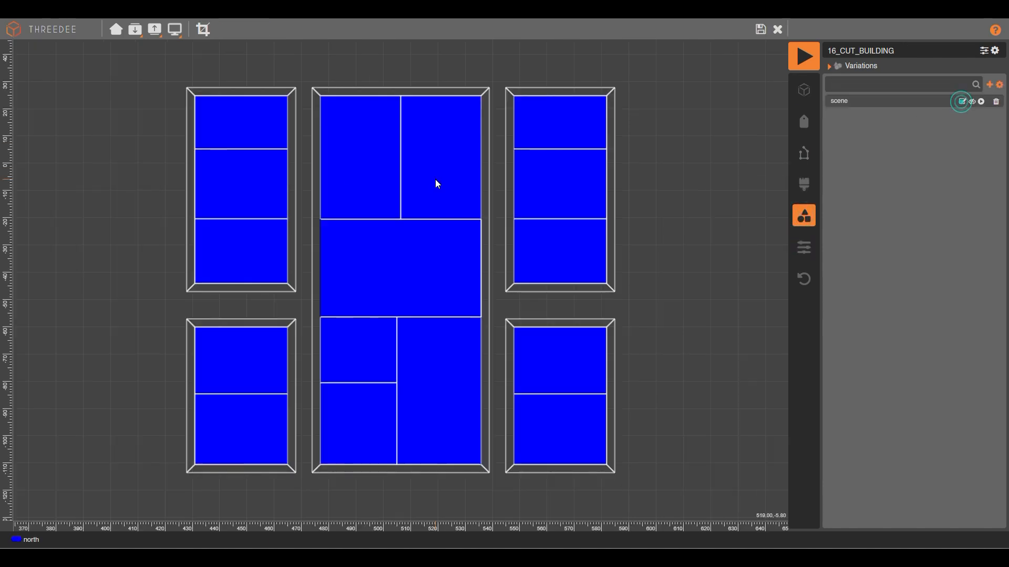
{"action": "left_click", "coordinate": [250, 128]}
{"action": "left_click", "coordinate": [247, 198]}
{"action": "left_click", "coordinate": [383, 164]}
{"action": "left_click", "coordinate": [434, 158]}
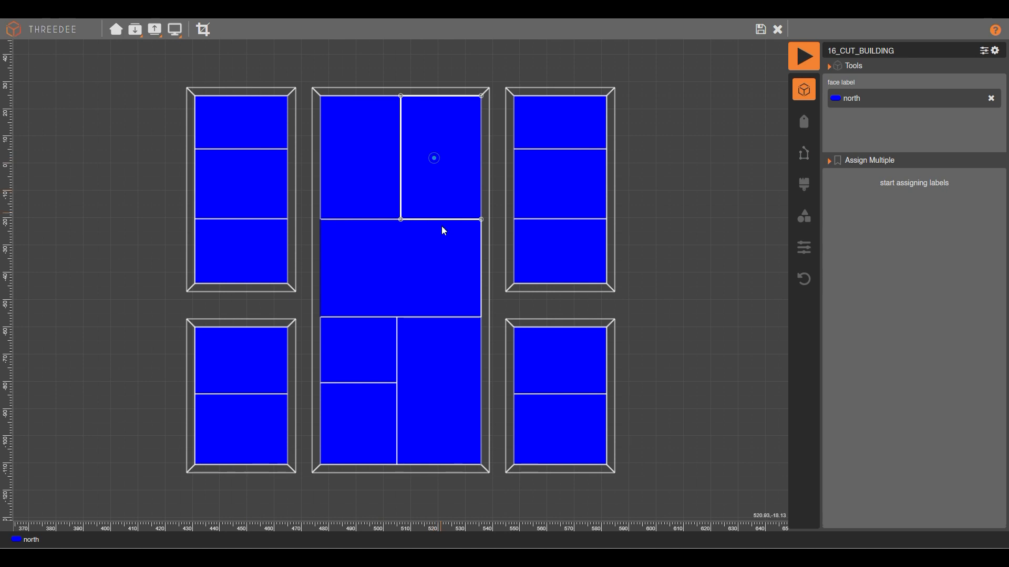
{"action": "left_click", "coordinate": [760, 29]}
Step: Move the TOOL_COMPASS node beside the Select node and detach its input from the north output
{"action": "left_click_drag", "start_coordinate": [389, 408], "coordinate": [363, 338]}
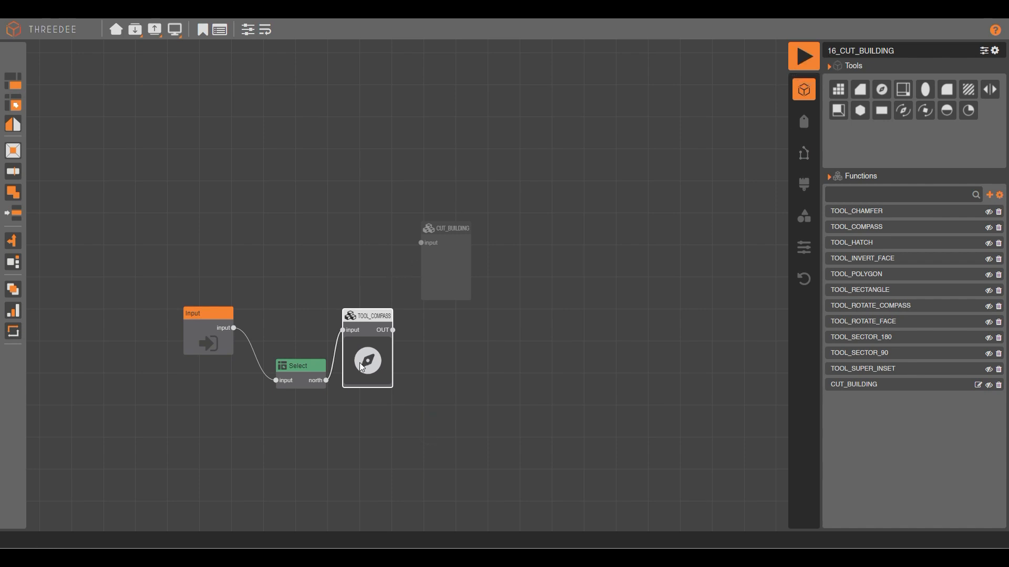
{"action": "left_click_drag", "start_coordinate": [360, 362], "coordinate": [388, 372]}
{"action": "left_click", "coordinate": [371, 339]}
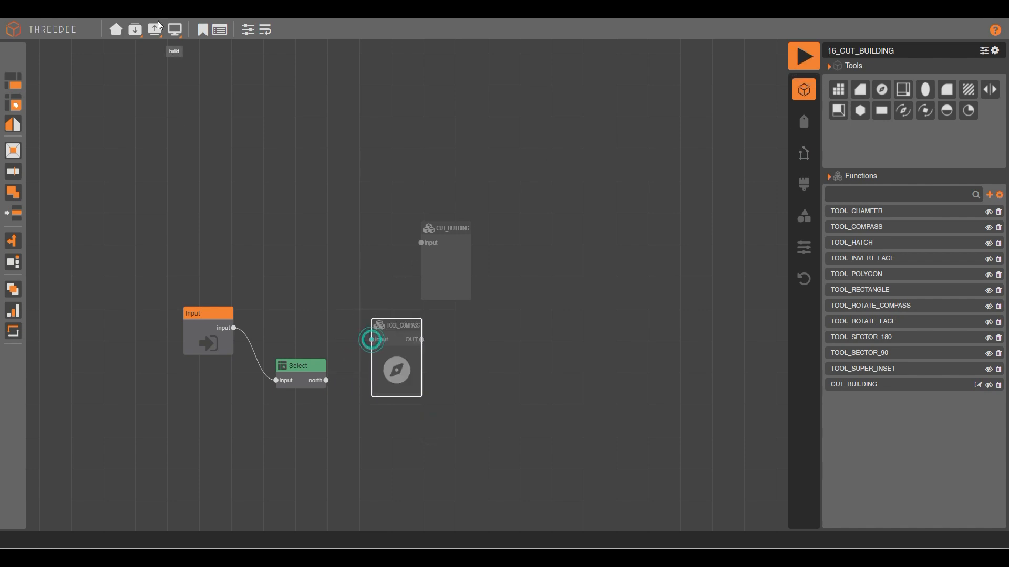
Step: Run the scene variation in 3D and examine how its plots are labelled
{"action": "left_click", "coordinate": [806, 216]}
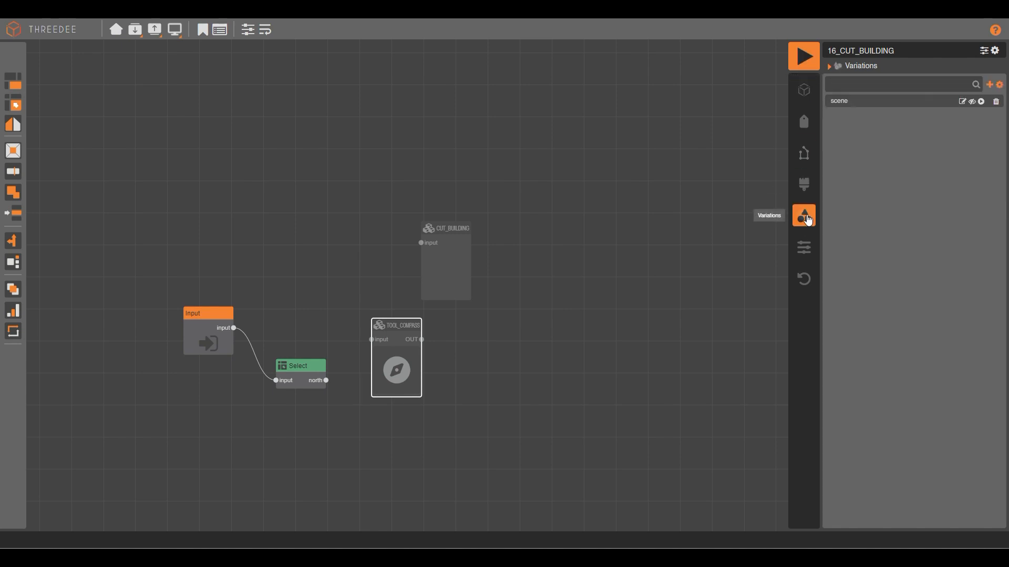
{"action": "left_click", "coordinate": [981, 102]}
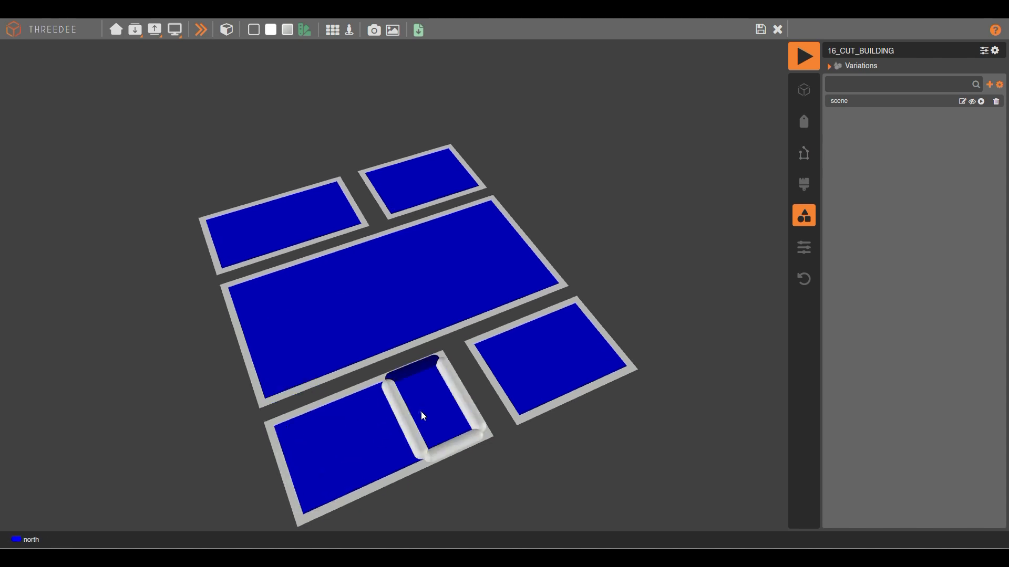
{"action": "left_click", "coordinate": [759, 30]}
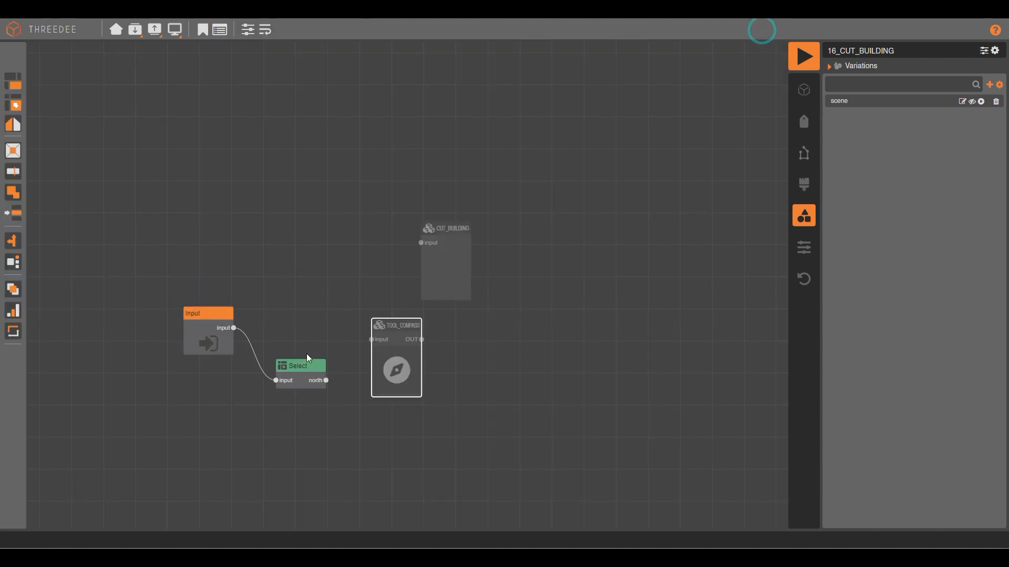
Step: Connect the Select node's north output to the TOOL_COMPASS input and check the middle block's plot labels in the scene variation
{"action": "left_click_drag", "start_coordinate": [326, 380], "coordinate": [371, 339]}
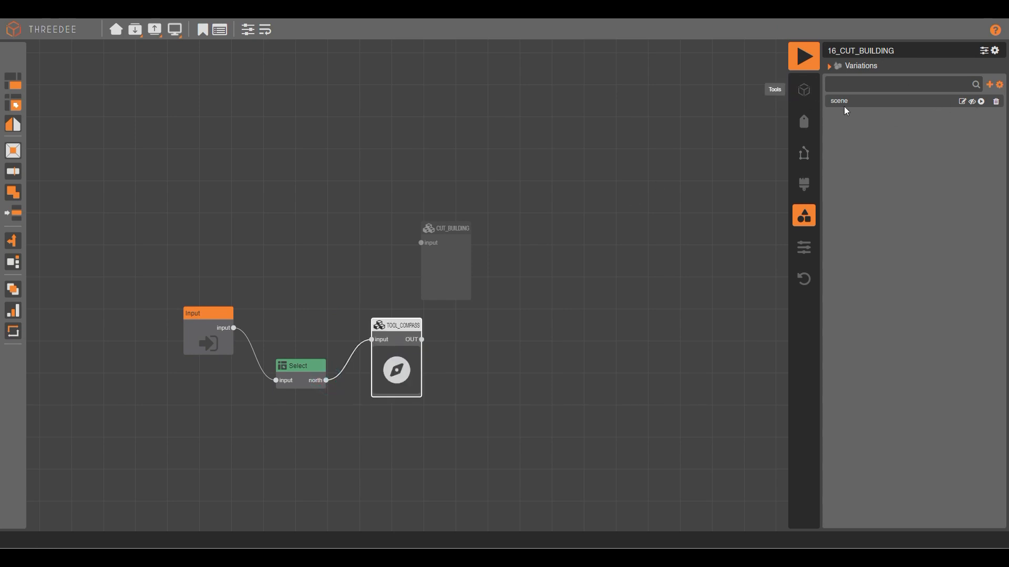
{"action": "left_click", "coordinate": [980, 102]}
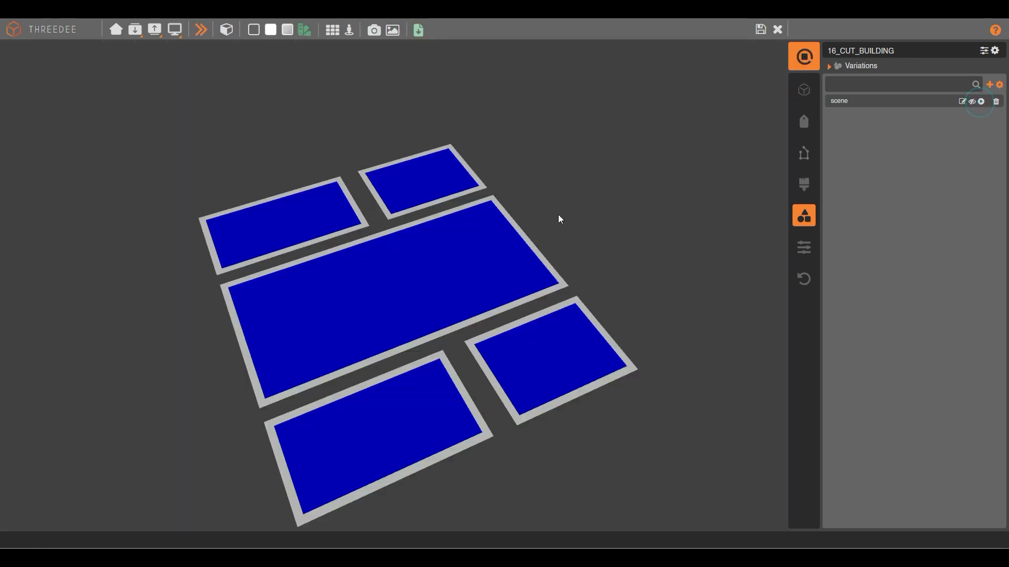
{"action": "left_click", "coordinate": [390, 317]}
{"action": "left_click", "coordinate": [310, 364]}
{"action": "left_click", "coordinate": [510, 284]}
{"action": "left_click", "coordinate": [487, 227]}
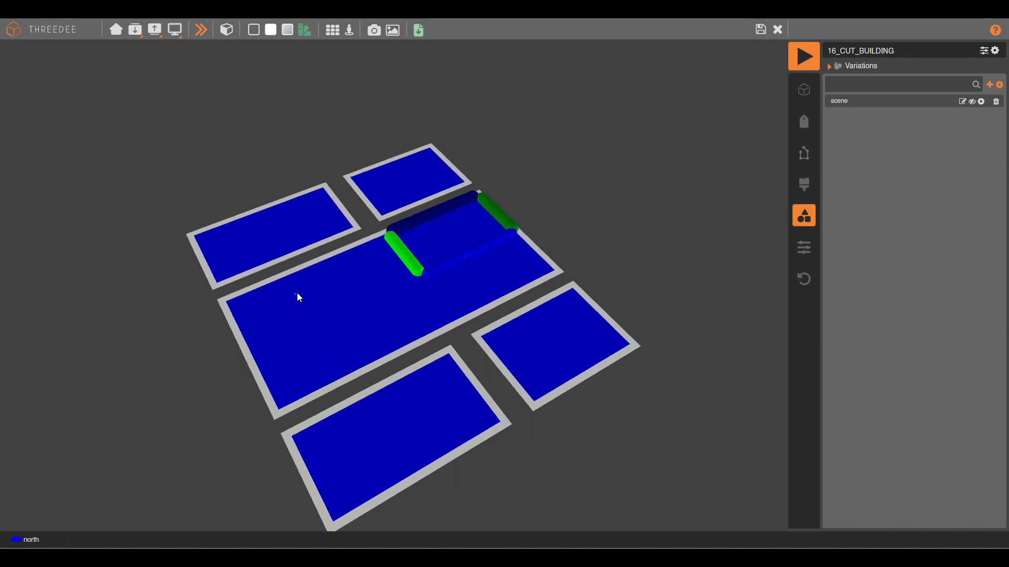
{"action": "left_click", "coordinate": [380, 275]}
{"action": "left_click", "coordinate": [282, 332]}
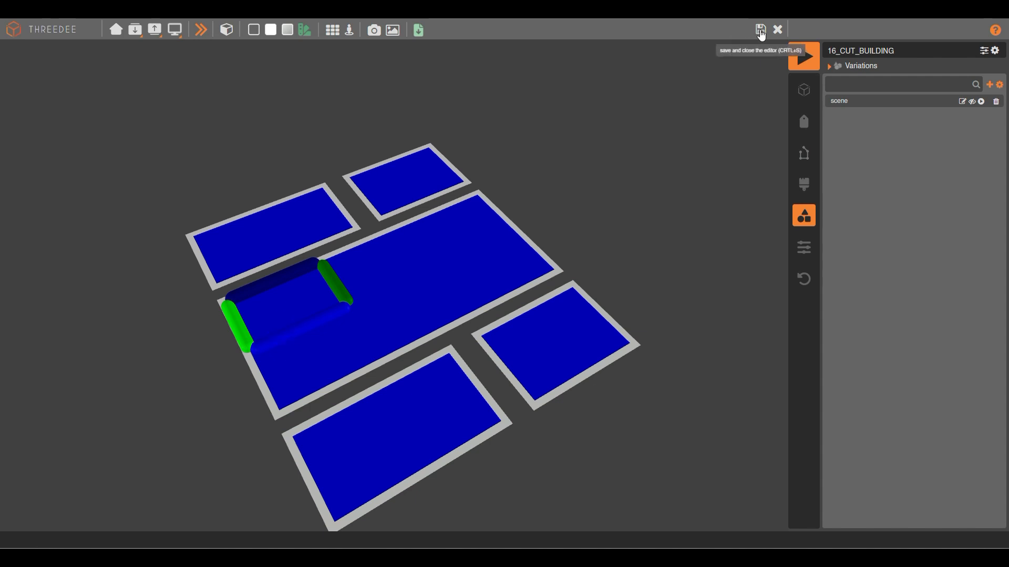
{"action": "left_click", "coordinate": [760, 29]}
Step: Insert a Merge node with method edges and colinear segments joined between the Select node's north output and the TOOL_COMPASS input
{"action": "left_click_drag", "start_coordinate": [395, 326], "coordinate": [434, 338]}
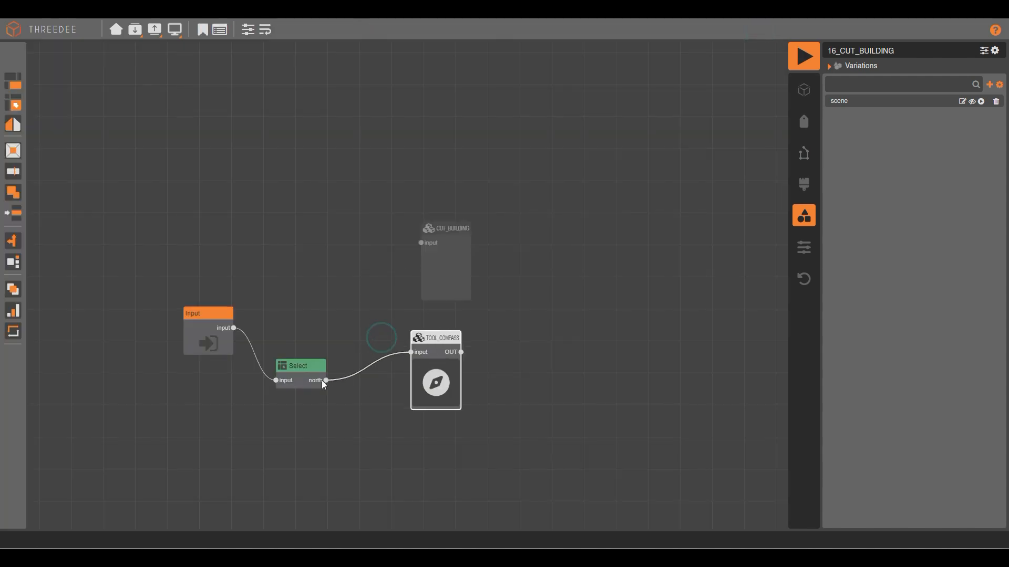
{"action": "left_click", "coordinate": [326, 380]}
{"action": "left_click", "coordinate": [328, 380]}
{"action": "left_click_drag", "start_coordinate": [325, 380], "coordinate": [349, 291]}
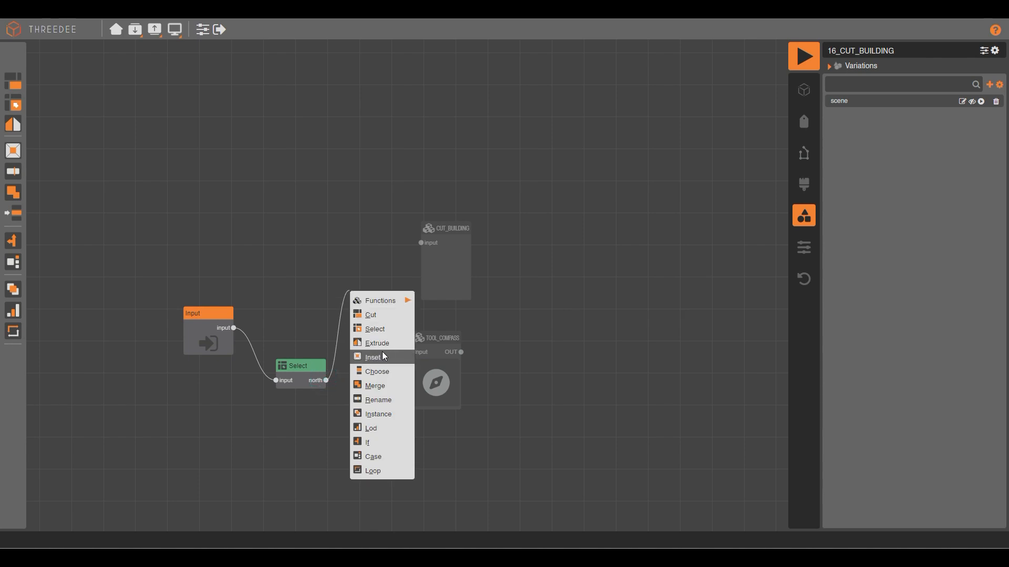
{"action": "left_click", "coordinate": [378, 387]}
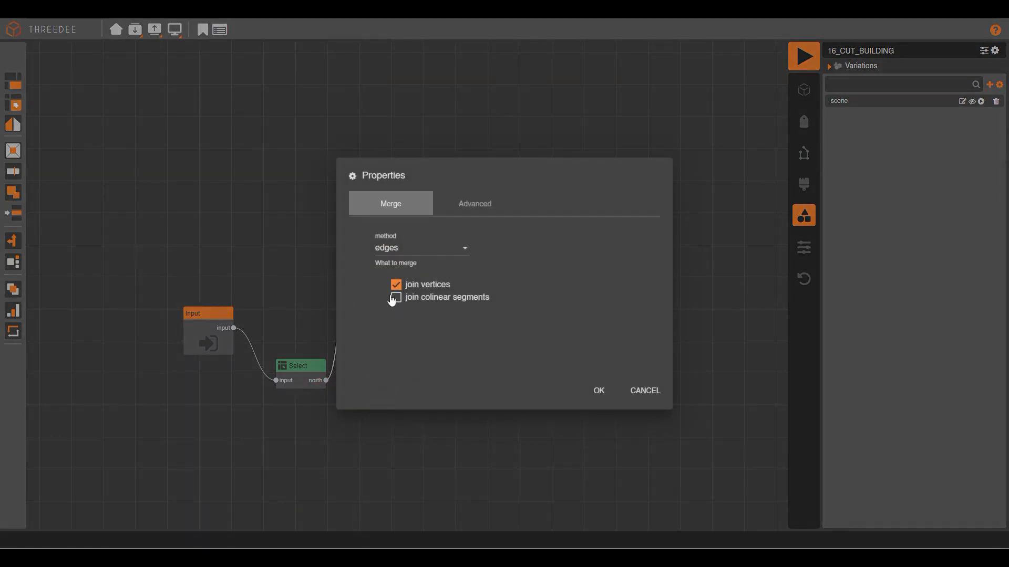
{"action": "left_click", "coordinate": [395, 299]}
{"action": "left_click", "coordinate": [602, 391]}
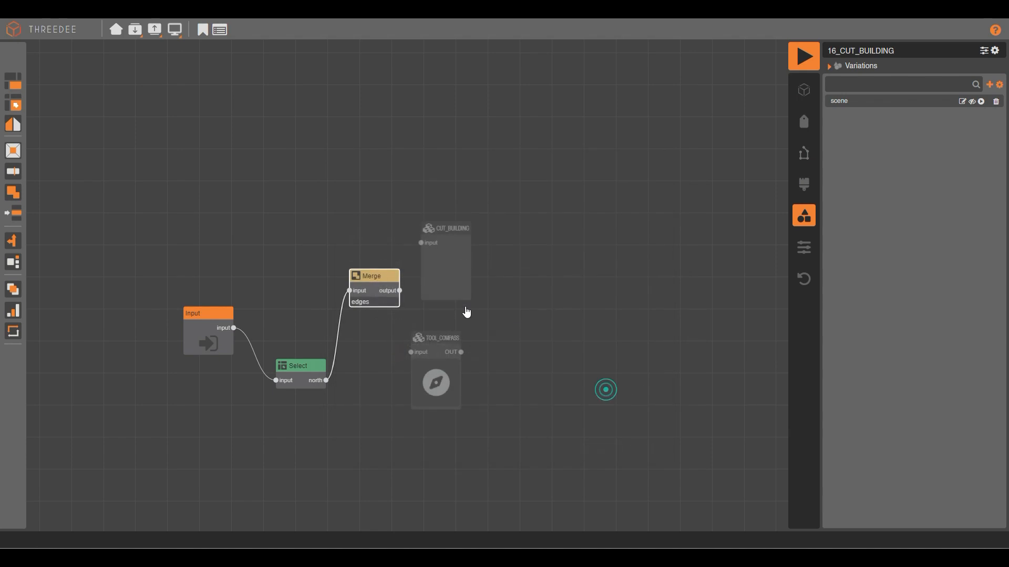
{"action": "left_click_drag", "start_coordinate": [399, 291], "coordinate": [410, 352]}
Step: Run the scene variation and check the edge labels of a plot in the middle block
{"action": "left_click", "coordinate": [981, 101]}
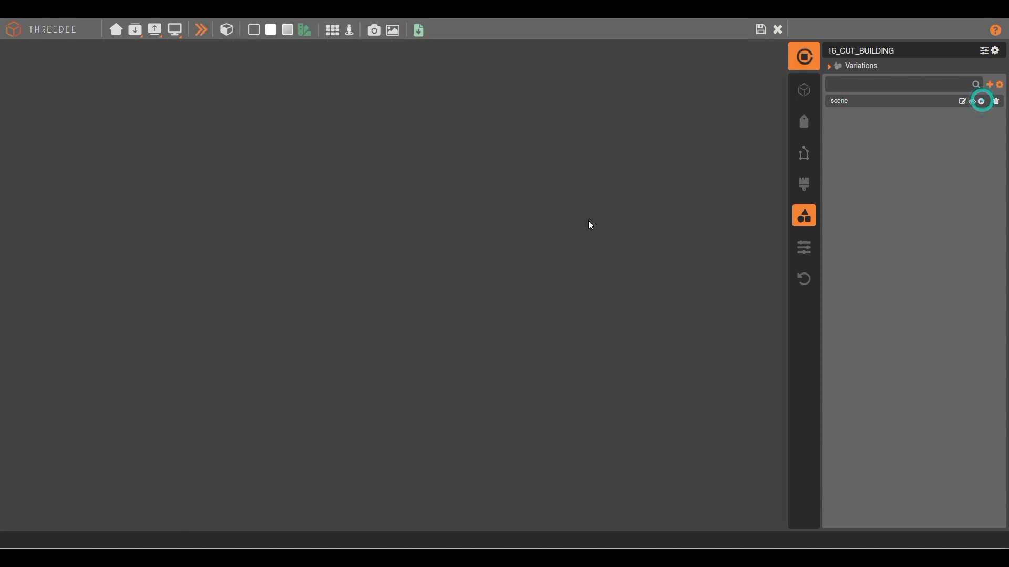
{"action": "left_click_drag", "start_coordinate": [458, 266], "coordinate": [390, 261]}
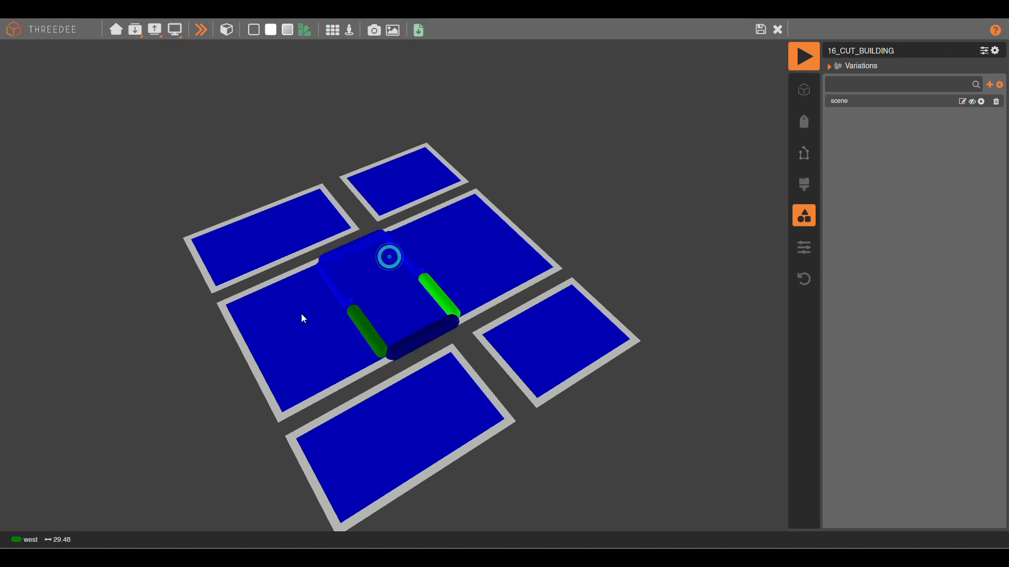
{"action": "left_click", "coordinate": [761, 30]}
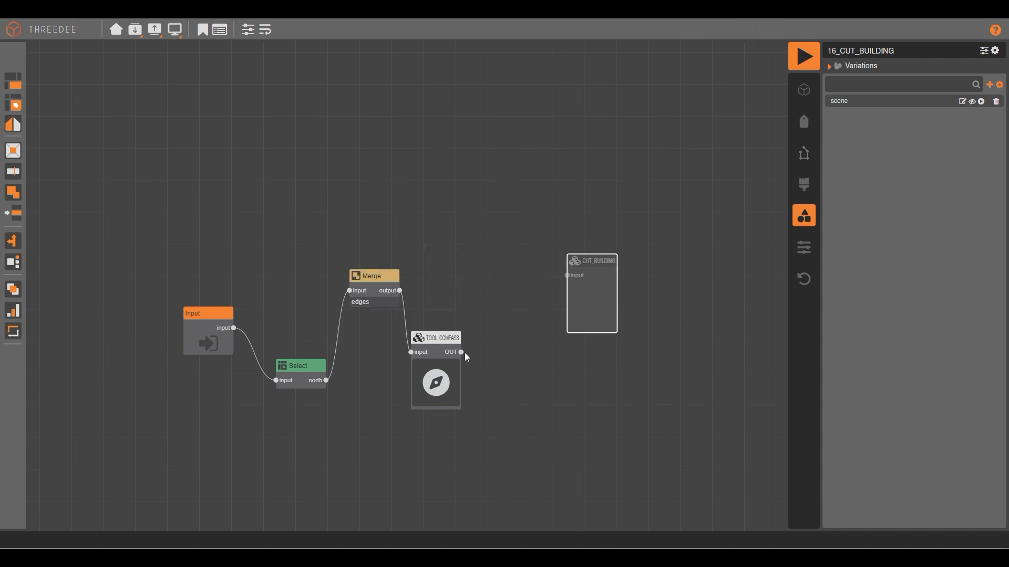
Step: Connect the TOOL_COMPASS OUT output to the CUT_BUILDING input and render the scene variation
{"action": "left_click_drag", "start_coordinate": [461, 352], "coordinate": [567, 276]}
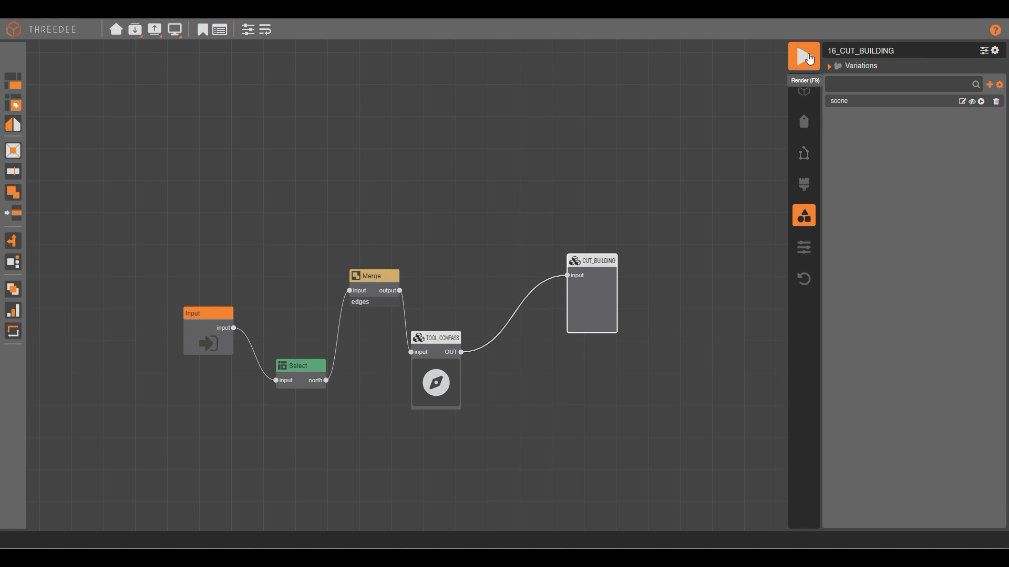
{"action": "left_click", "coordinate": [804, 55]}
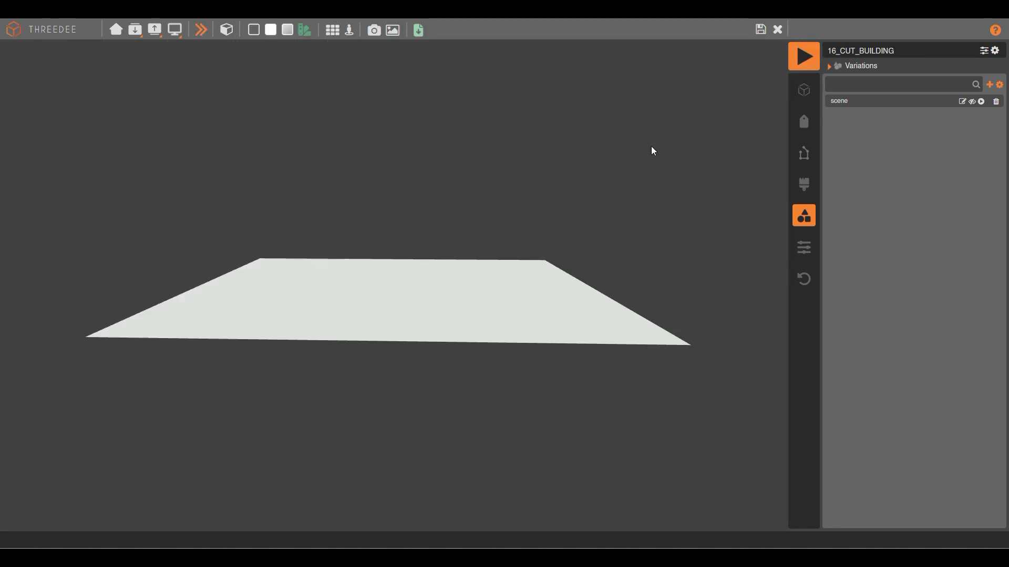
{"action": "left_click", "coordinate": [778, 30]}
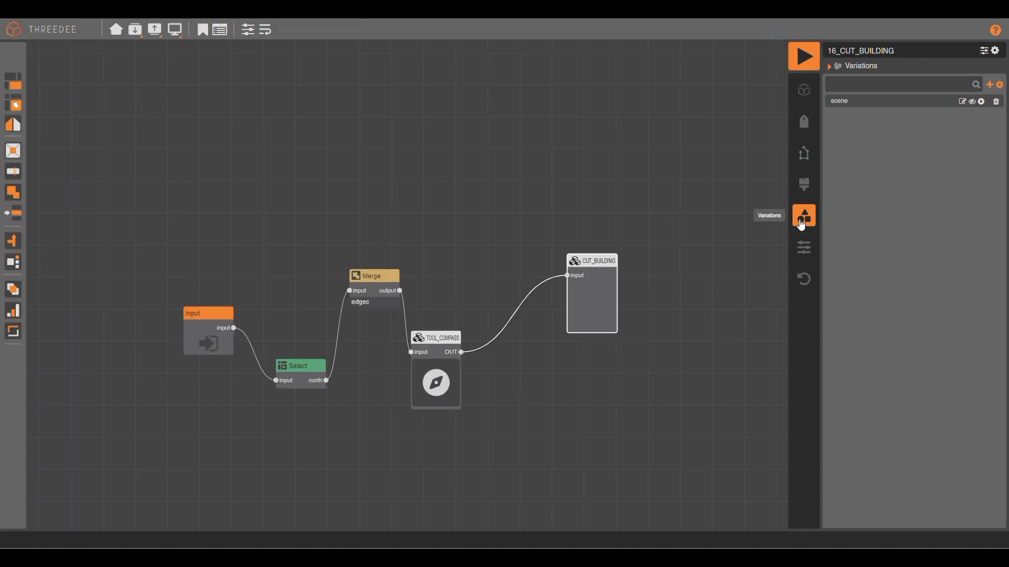
{"action": "left_click", "coordinate": [980, 102]}
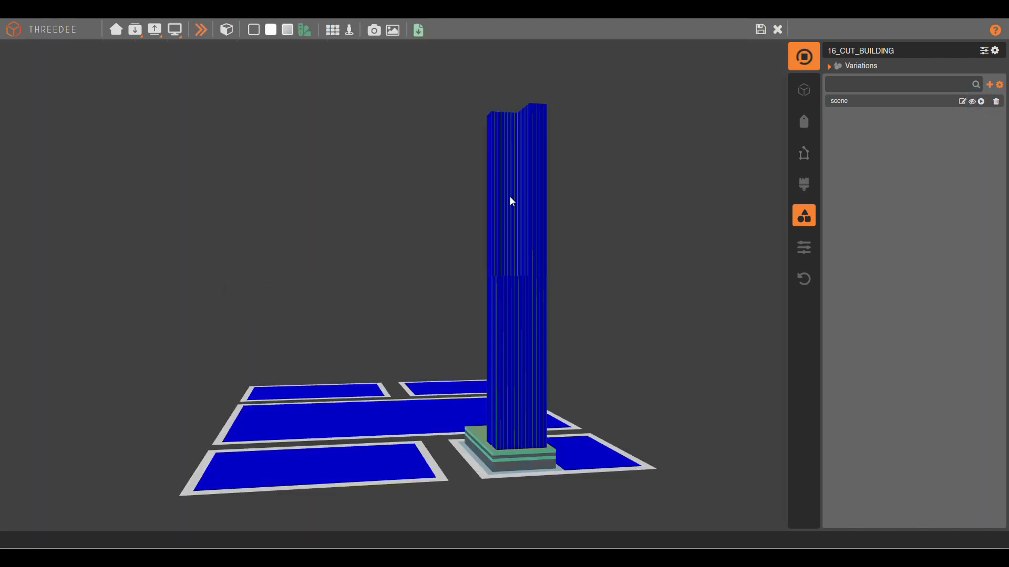
Step: Examine the towers from several sides as they are generated on the plots
{"action": "left_click_drag", "start_coordinate": [509, 196], "coordinate": [518, 244]}
{"action": "left_click_drag", "start_coordinate": [325, 260], "coordinate": [380, 262]}
{"action": "left_click_drag", "start_coordinate": [514, 281], "coordinate": [449, 251]}
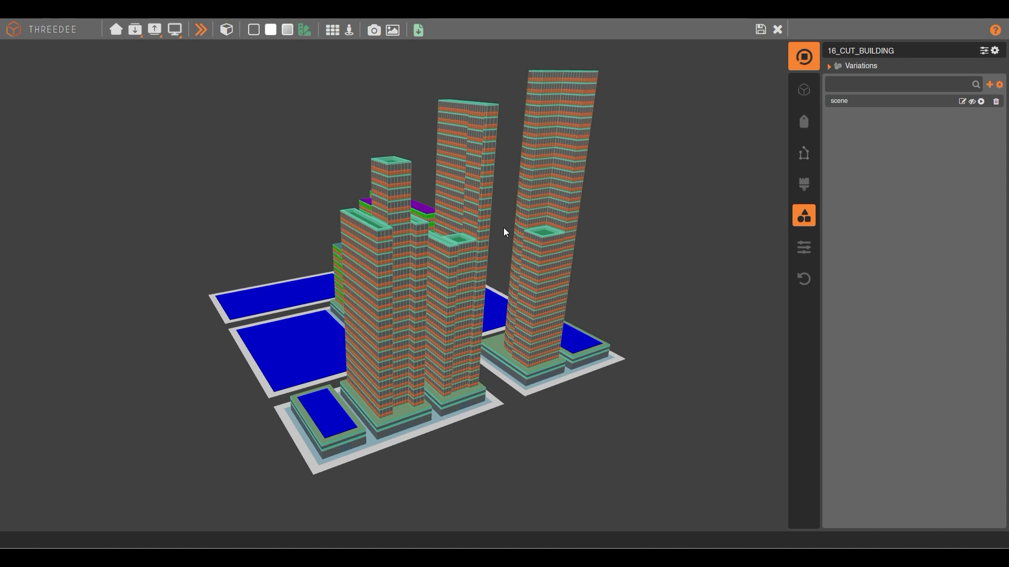
{"action": "left_click_drag", "start_coordinate": [396, 216], "coordinate": [265, 188]}
{"action": "left_click_drag", "start_coordinate": [553, 295], "coordinate": [463, 250]}
{"action": "scroll", "coordinate": [462, 250], "scroll_direction": "down", "scroll_amount": 2}
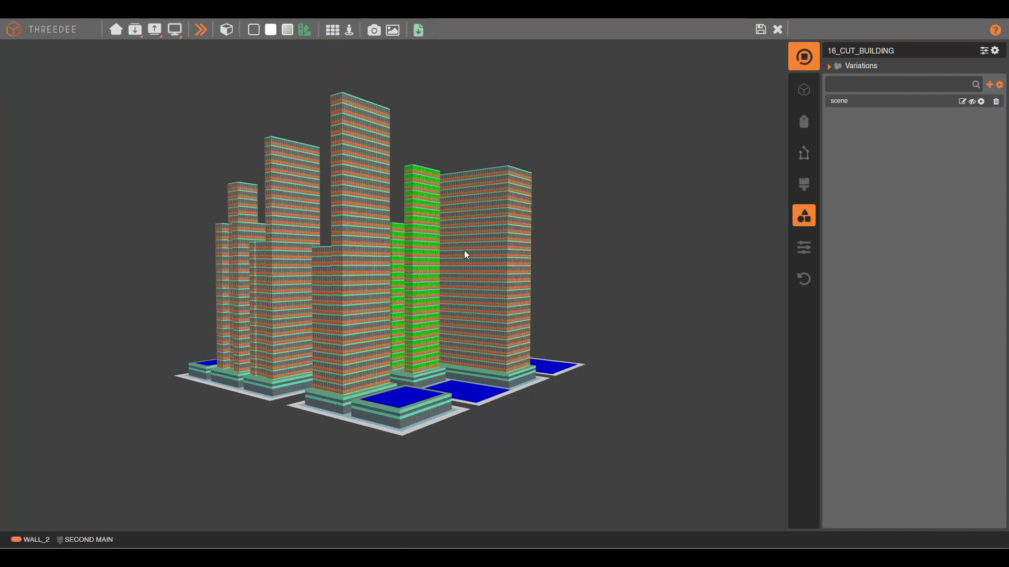
{"action": "scroll", "coordinate": [464, 250], "scroll_direction": "down", "scroll_amount": 2}
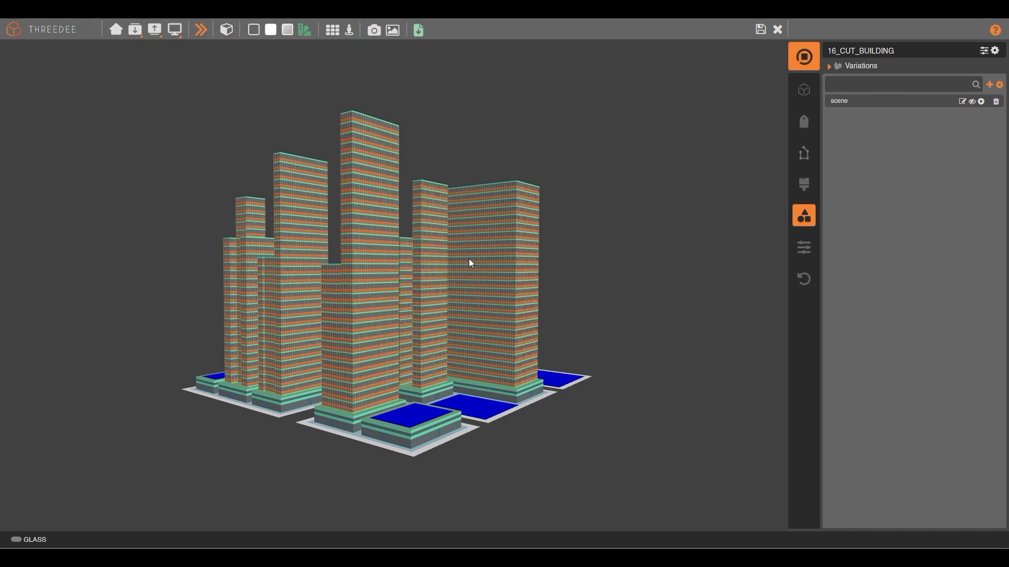
{"action": "left_click_drag", "start_coordinate": [471, 258], "coordinate": [508, 294]}
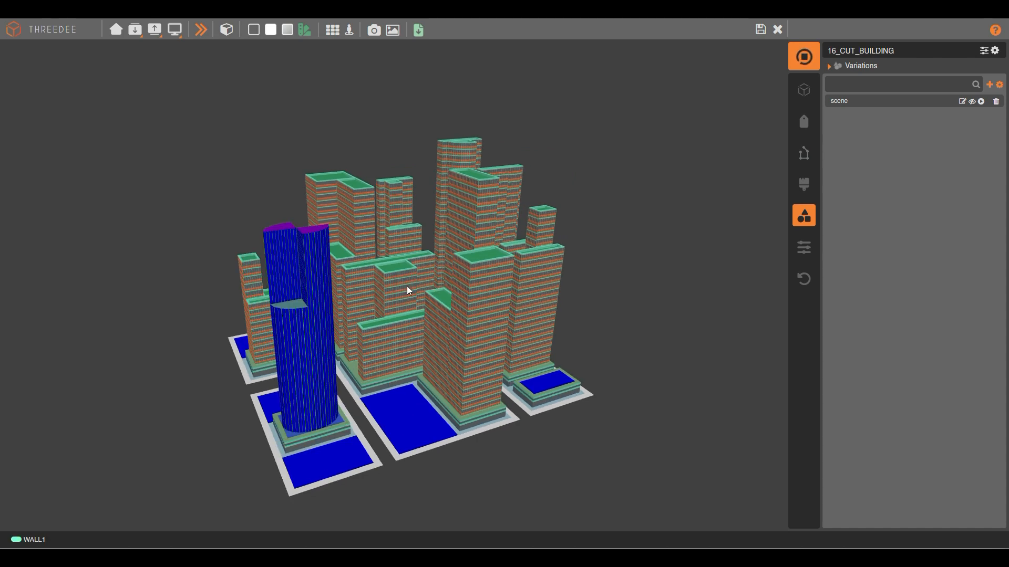
{"action": "left_click_drag", "start_coordinate": [408, 288], "coordinate": [493, 309]}
{"action": "left_click_drag", "start_coordinate": [377, 297], "coordinate": [430, 298]}
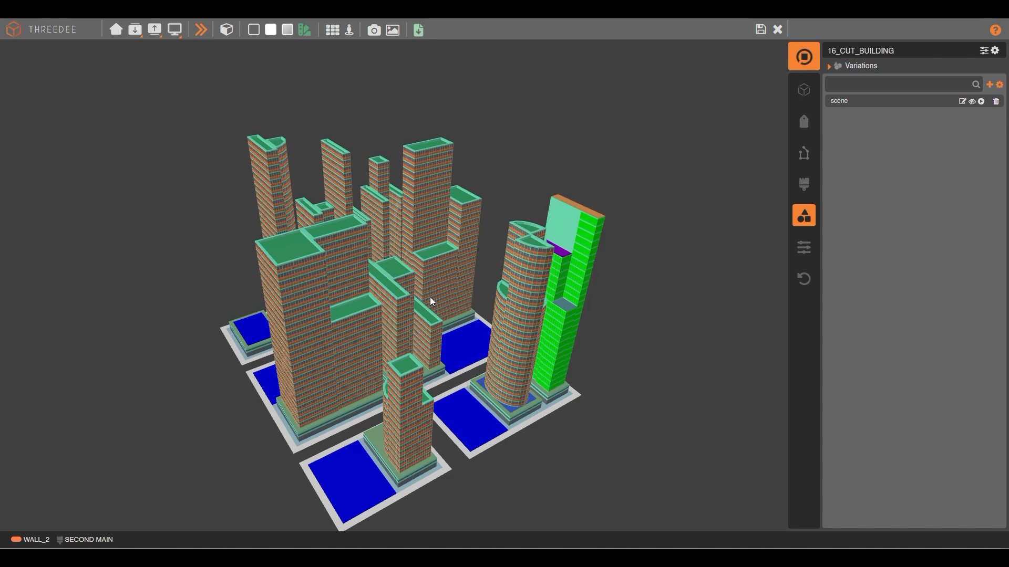
{"action": "right_click_drag", "start_coordinate": [422, 304], "coordinate": [446, 267]}
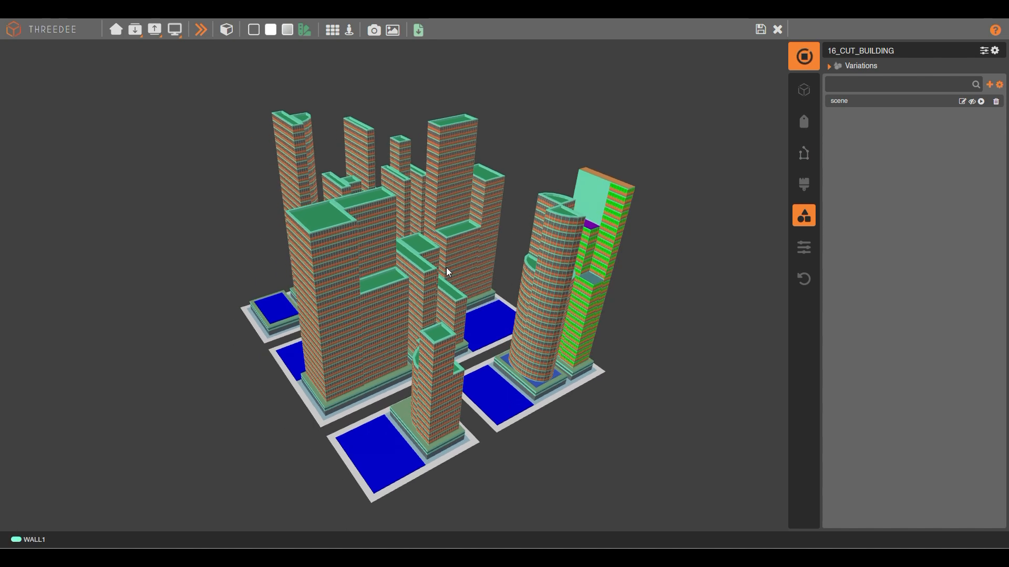
Step: Show the buildings in grey with their edges and inspect the facades, podiums and roofs from several angles
{"action": "left_click", "coordinate": [254, 30]}
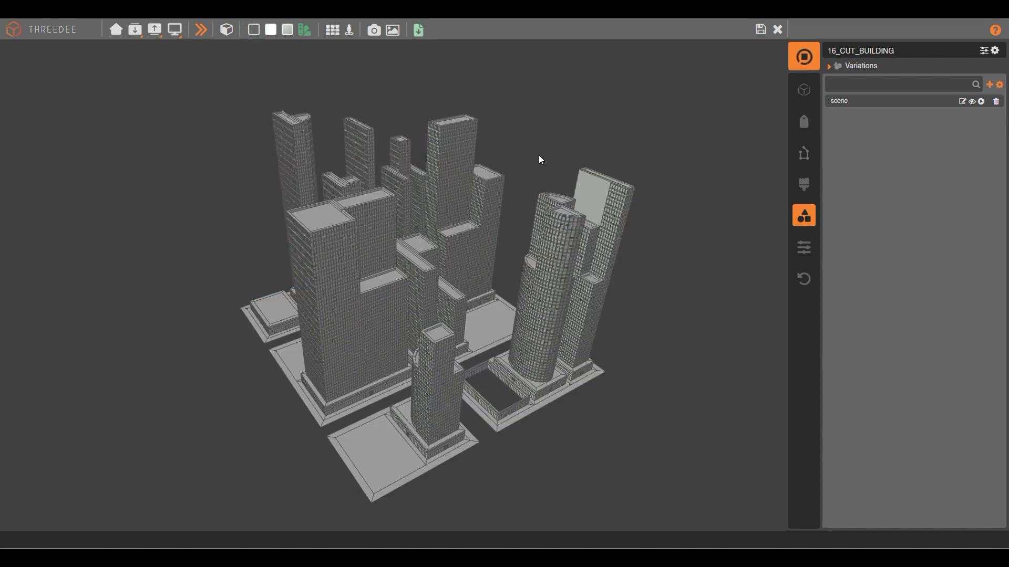
{"action": "left_click_drag", "start_coordinate": [617, 251], "coordinate": [639, 204]}
{"action": "scroll", "coordinate": [547, 269], "scroll_direction": "up", "scroll_amount": 5}
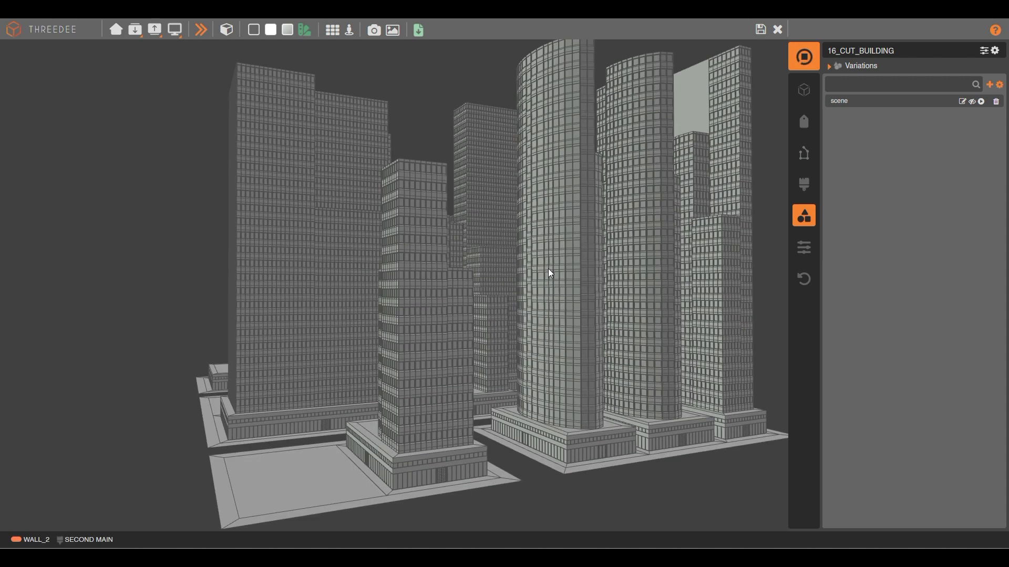
{"action": "scroll", "coordinate": [576, 266], "scroll_direction": "down", "scroll_amount": 5}
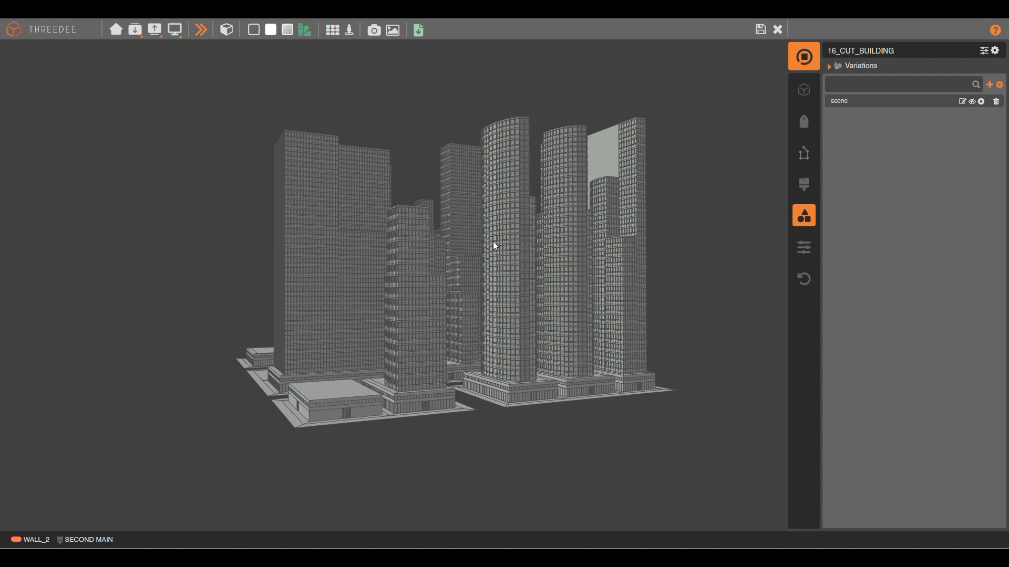
{"action": "left_click_drag", "start_coordinate": [460, 233], "coordinate": [503, 243]}
{"action": "left_click_drag", "start_coordinate": [614, 235], "coordinate": [521, 310]}
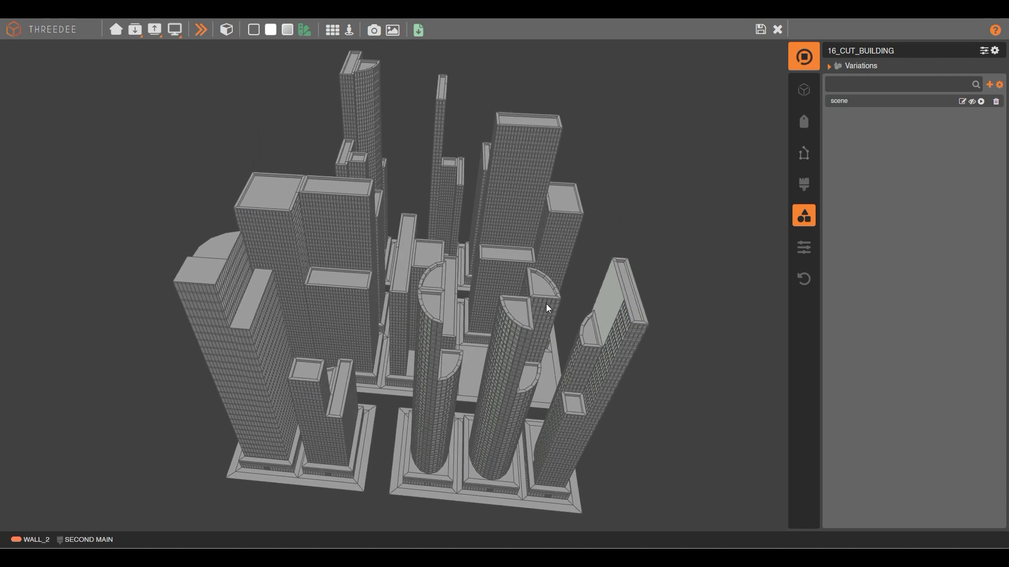
{"action": "left_click_drag", "start_coordinate": [451, 291], "coordinate": [539, 287]}
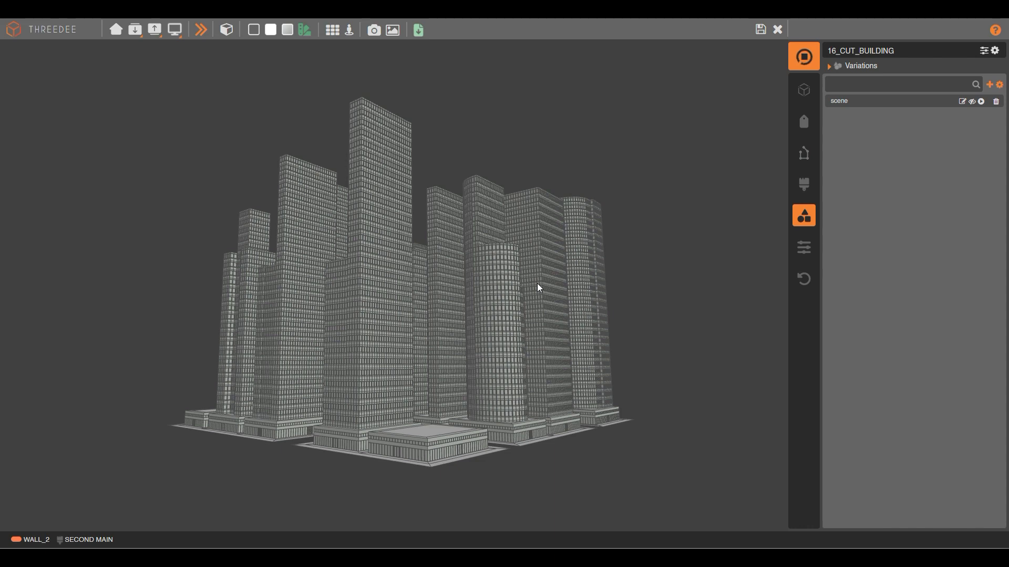
{"action": "mouse_move", "coordinate": [560, 282]}
{"action": "left_mouse_down"}
{"action": "mouse_move", "coordinate": [552, 302]}
{"action": "mouse_move", "coordinate": [560, 250]}
{"action": "mouse_move", "coordinate": [552, 261]}
{"action": "mouse_move", "coordinate": [473, 272]}
{"action": "mouse_move", "coordinate": [383, 252]}
{"action": "mouse_move", "coordinate": [473, 270]}
{"action": "mouse_move", "coordinate": [358, 72]}
{"action": "left_mouse_up"}
Step: Restore the coloured display, review the completed city blocks and return to the graph
{"action": "left_click", "coordinate": [282, 32]}
{"action": "left_click_drag", "start_coordinate": [343, 140], "coordinate": [377, 226]}
{"action": "mouse_move", "coordinate": [521, 231]}
{"action": "left_mouse_down"}
{"action": "mouse_move", "coordinate": [596, 257]}
{"action": "mouse_move", "coordinate": [531, 216]}
{"action": "left_mouse_up"}
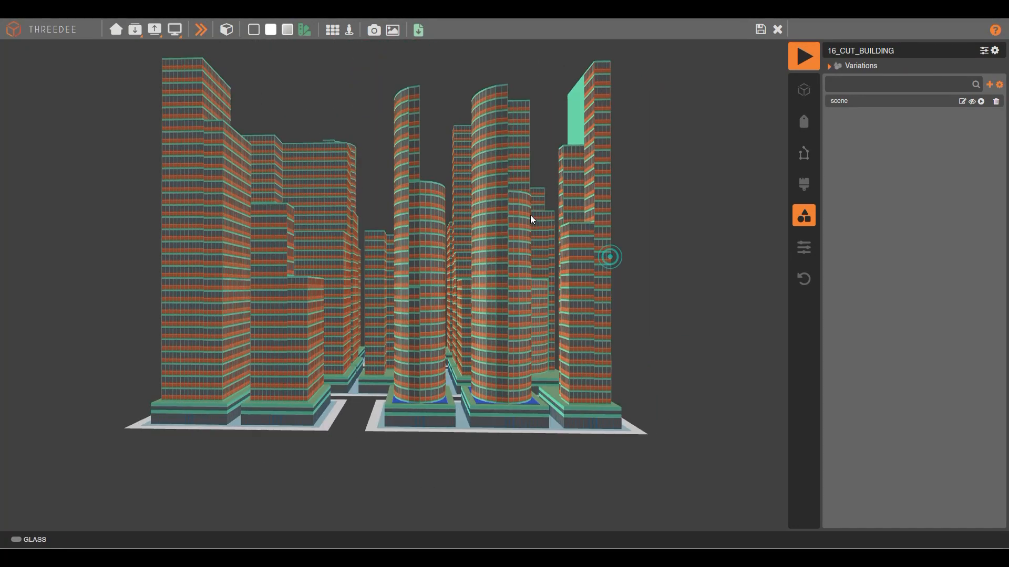
{"action": "left_click", "coordinate": [761, 32]}
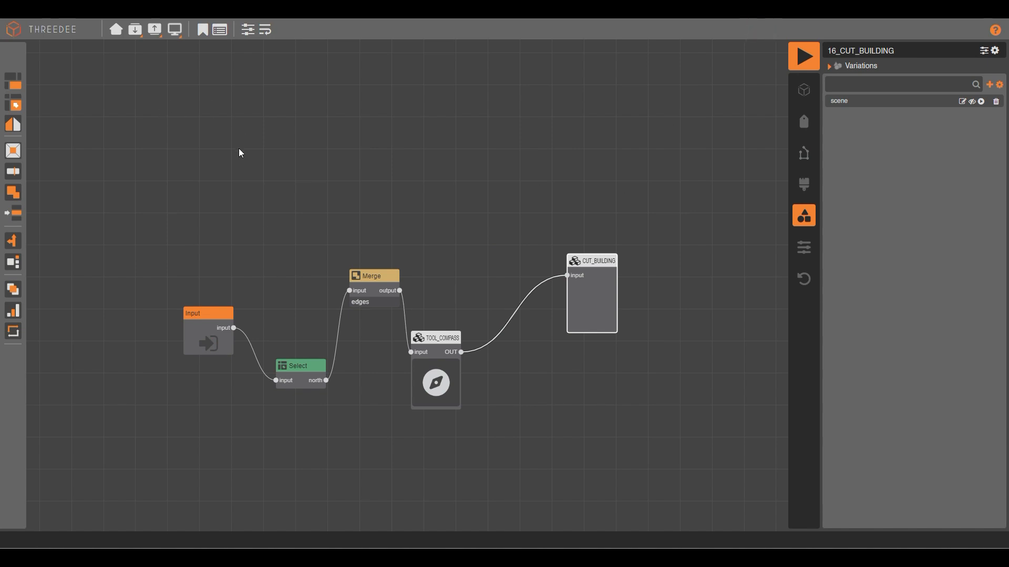